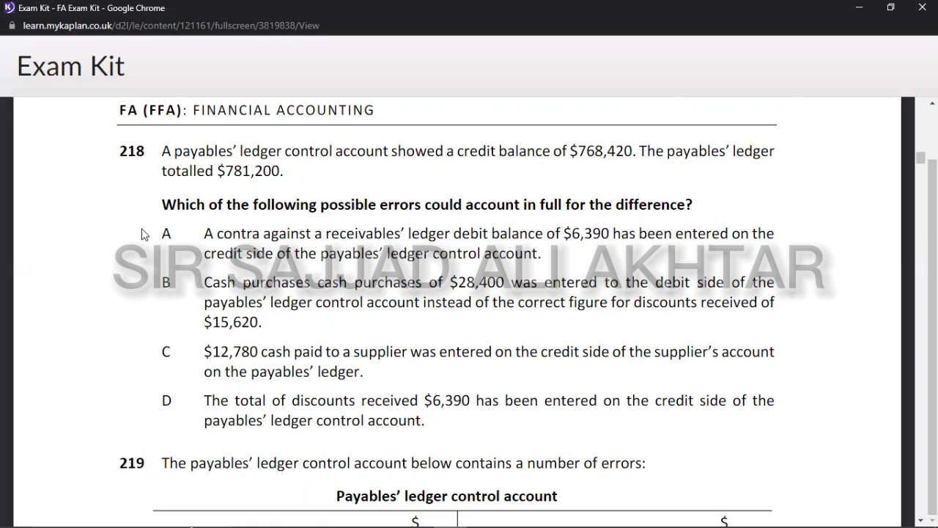
# Step: Switch to the Excel workbook and copy the A/P control account template from Sheet2 B13:G19 to Sheet1 at B184
pyautogui.hotkey('alt', 'Tab')
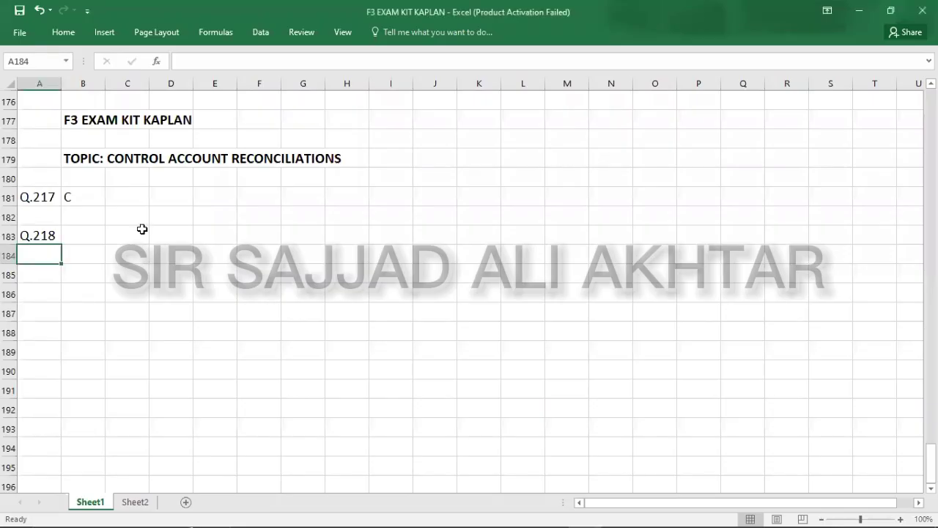
pyautogui.click(134, 504)
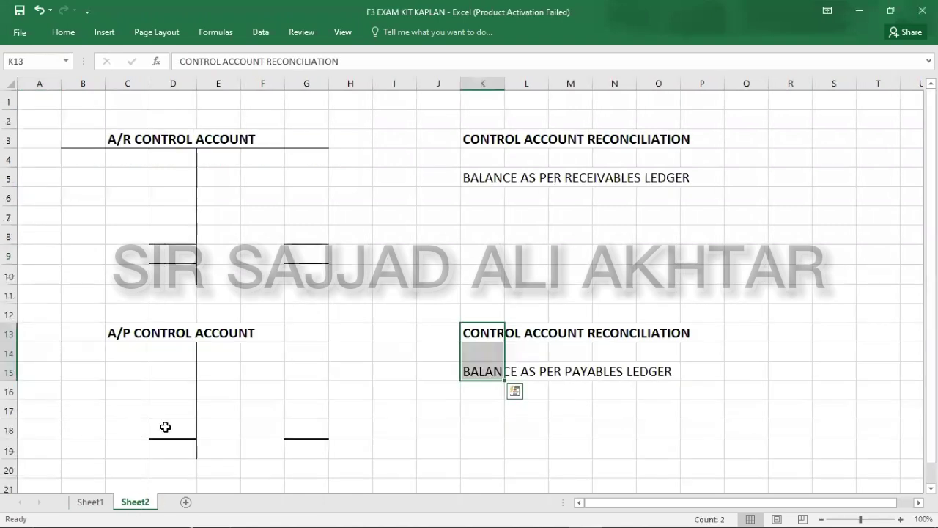
pyautogui.click(71, 334)
pyautogui.hotkey('shift', 'Right')
pyautogui.hotkey('shift', 'Right')
pyautogui.hotkey('shift', 'Right')
pyautogui.hotkey('shift', 'Right')
pyautogui.hotkey('shift', 'Right')
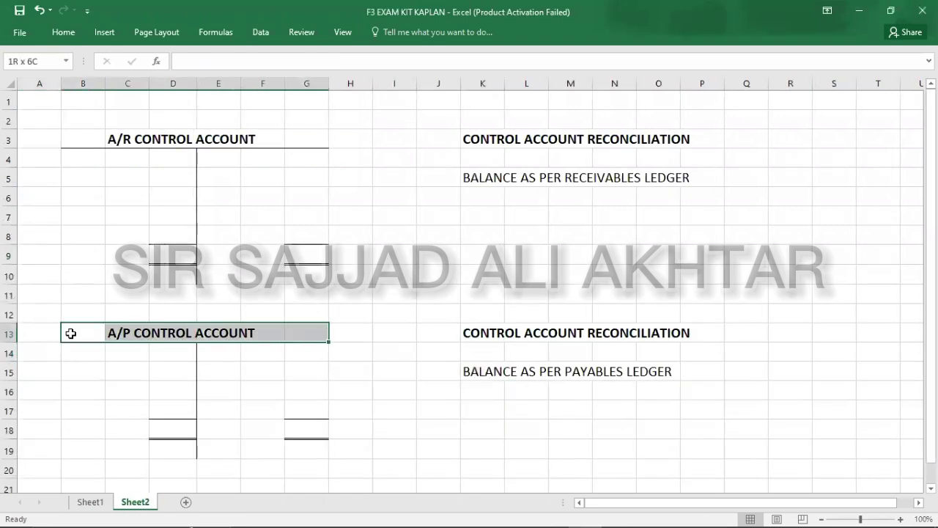
pyautogui.hotkey('shift', 'Down')
pyautogui.hotkey('shift', 'Down')
pyautogui.hotkey('shift', 'Down')
pyautogui.hotkey('shift', 'Down')
pyautogui.hotkey('shift', 'Down')
pyautogui.hotkey('shift', 'Down')
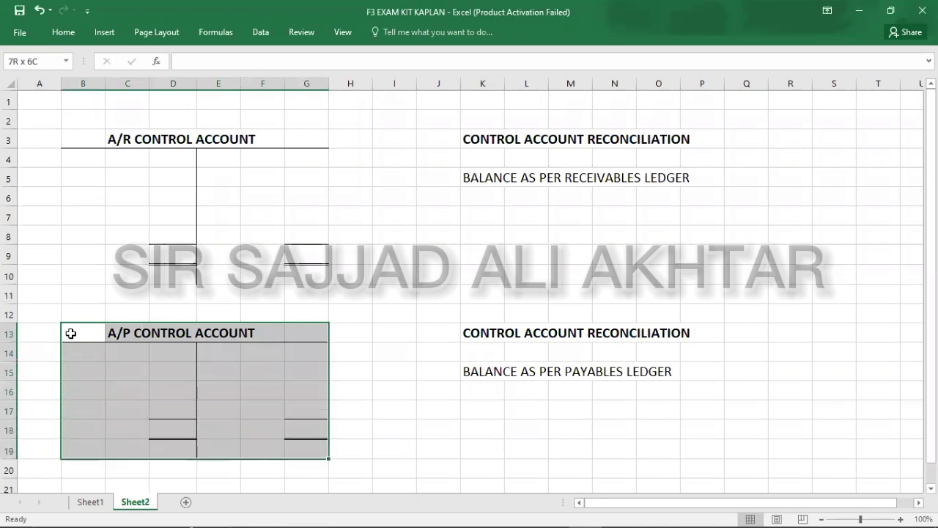
pyautogui.hotkey('ctrl', 'c')
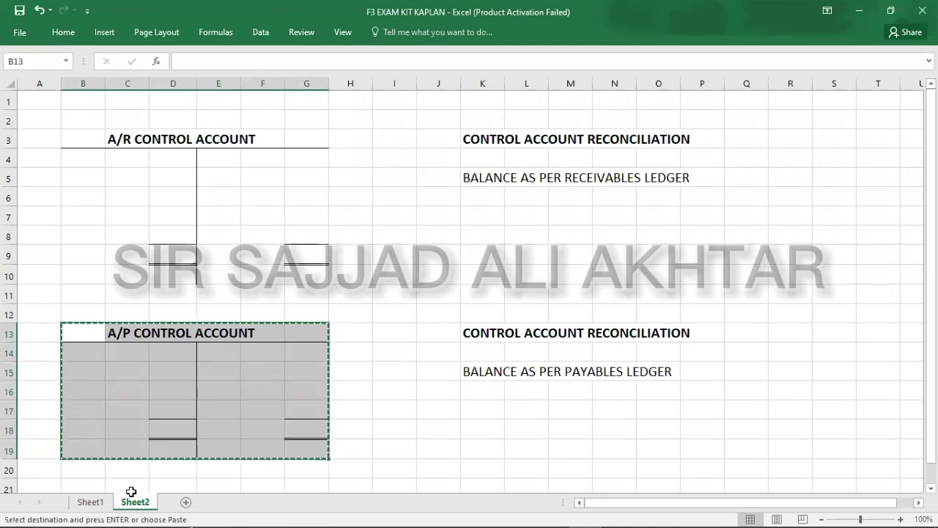
pyautogui.click(99, 502)
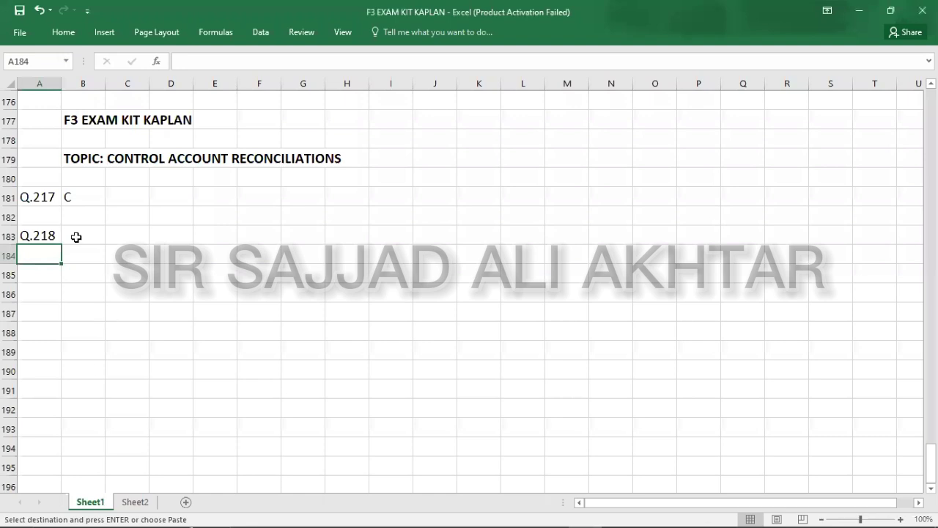
pyautogui.click(79, 252)
pyautogui.hotkey('ctrl', 'v')
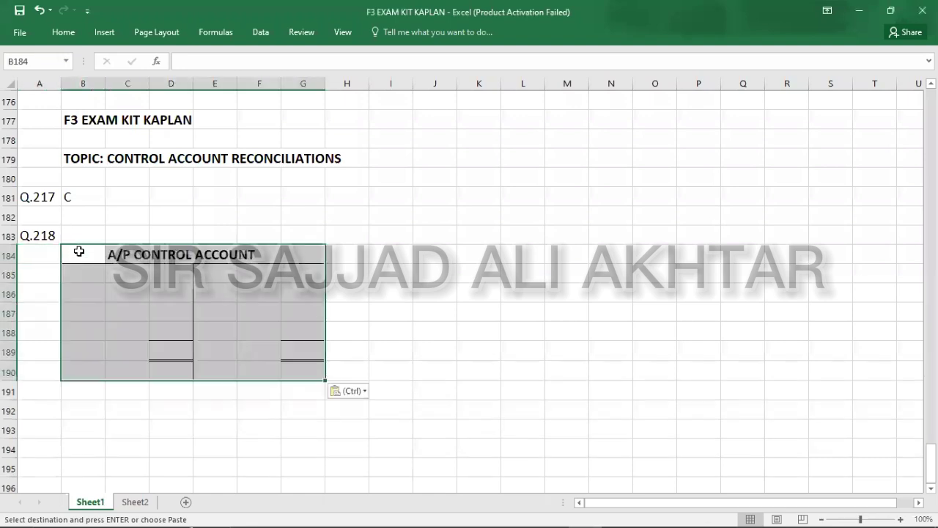
# Step: Copy the payables reconciliation headings from Sheet2 K13:K15 to Sheet1 at B192, below the A/P control account
pyautogui.click(75, 408)
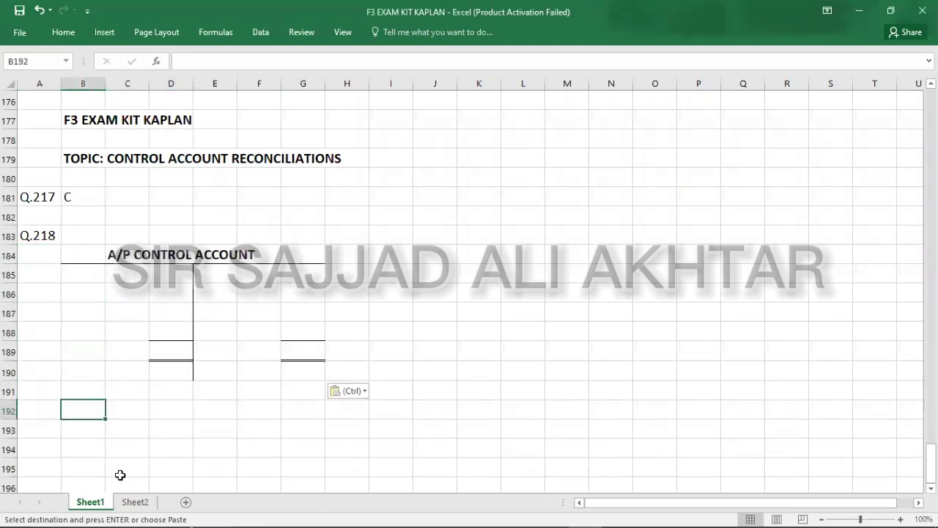
pyautogui.click(136, 501)
pyautogui.moveTo(484, 333); pyautogui.dragTo(484, 372)
pyautogui.hotkey('ctrl', 'c')
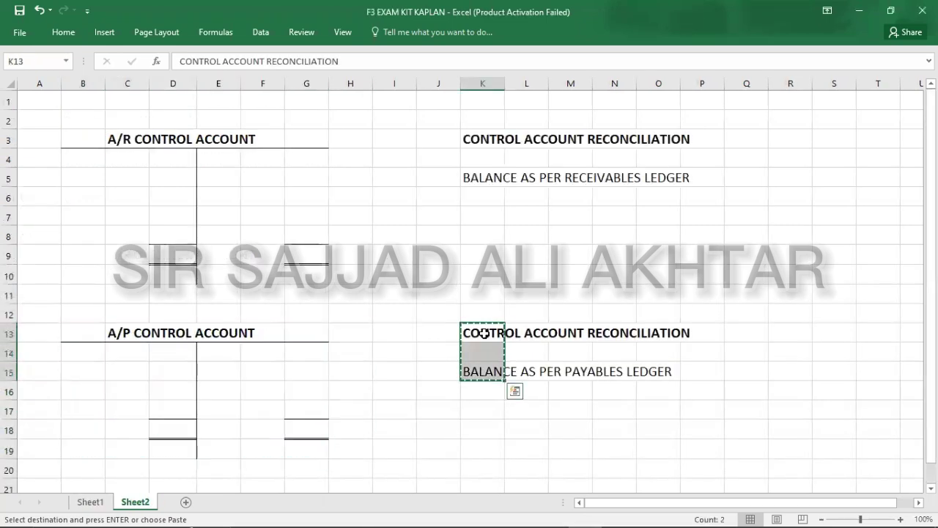
pyautogui.click(89, 503)
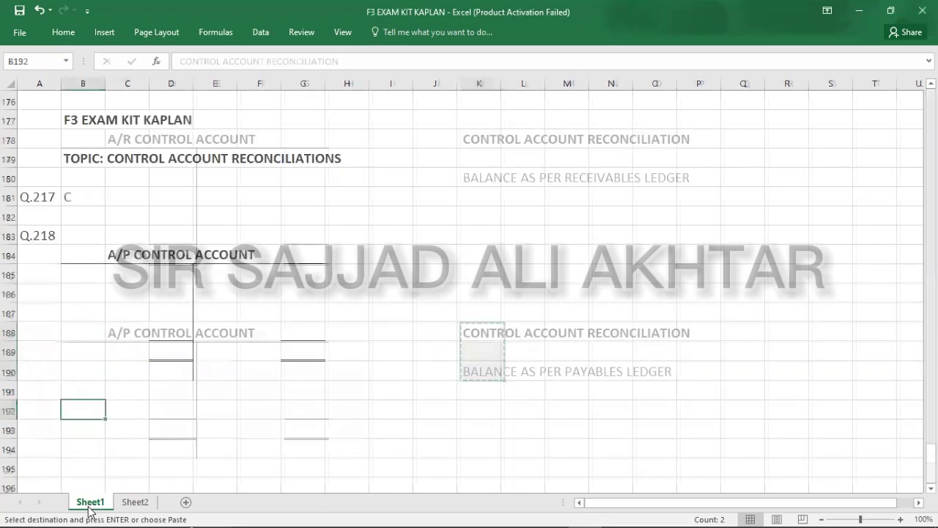
pyautogui.hotkey('ctrl', 'v')
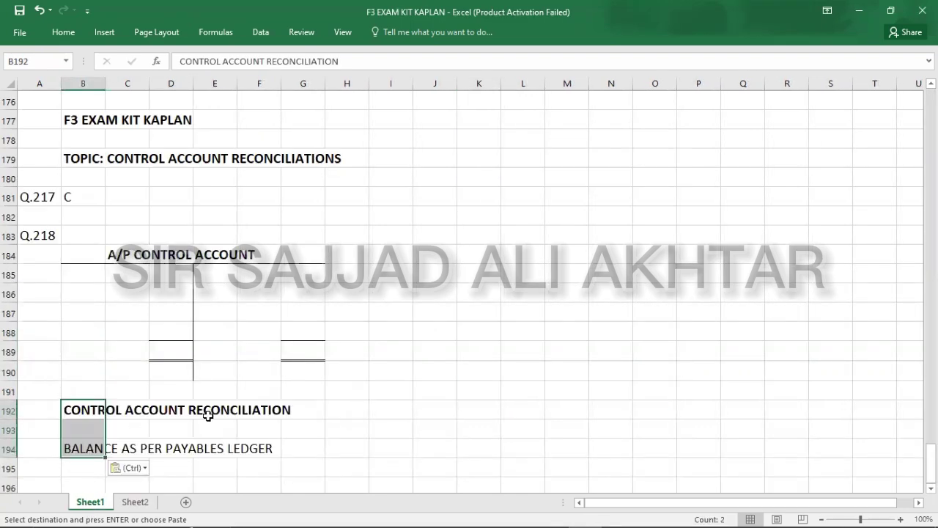
# Step: Check question 218 in the Exam Kit and enter its control account balance as B/D in F185 and 768420 in G185
pyautogui.press('Down')
pyautogui.press('Down')
pyautogui.press('Down')
pyautogui.press('Down')
pyautogui.press('Down')
pyautogui.press('Down')
pyautogui.press('Down')
pyautogui.press('Down')
pyautogui.press('Down')
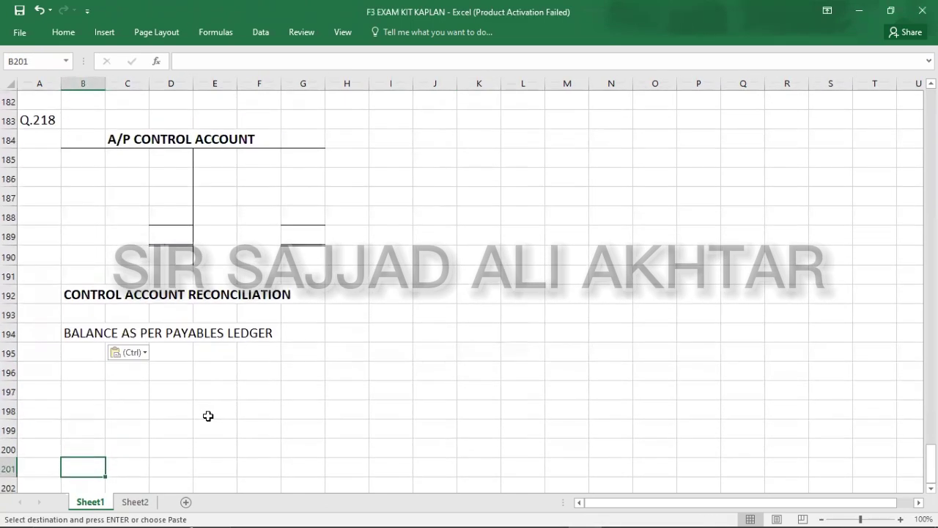
pyautogui.hotkey('alt', 'Tab')
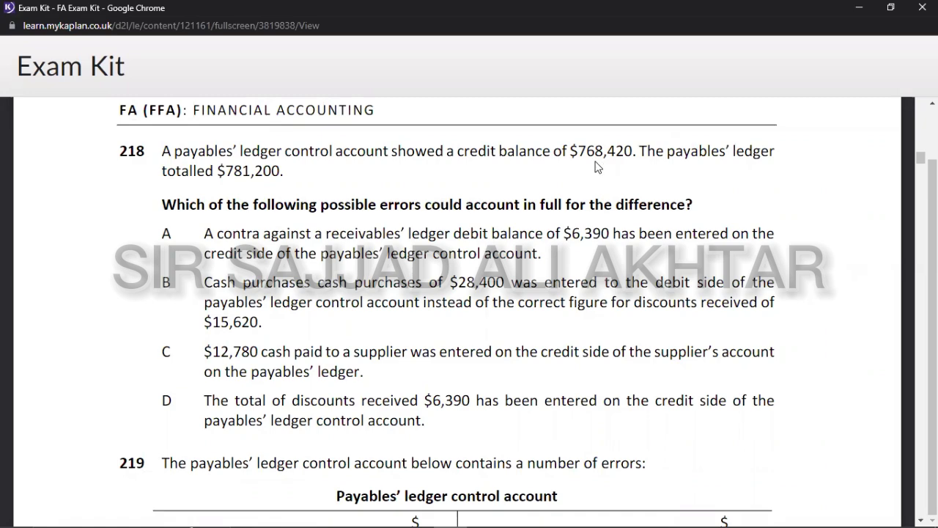
pyautogui.hotkey('alt', 'Tab')
pyautogui.press('Up')
pyautogui.press('Up')
pyautogui.press('Up')
pyautogui.press('Up')
pyautogui.press('Up')
pyautogui.press('Up')
pyautogui.press('Up')
pyautogui.press('Up')
pyautogui.press('Up')
pyautogui.press('Up')
pyautogui.press('Up')
pyautogui.press('Up')
pyautogui.press('Up')
pyautogui.press('Up')
pyautogui.press('Right')
pyautogui.press('Right')
pyautogui.press('Right')
pyautogui.press('Up')
pyautogui.press('Right')
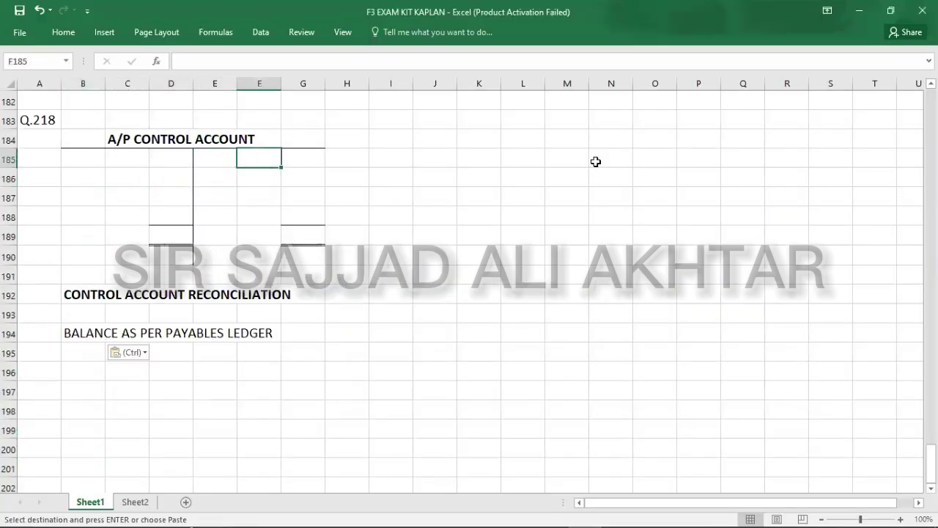
pyautogui.write('B/D')
pyautogui.press('Tab')
pyautogui.write('768420')
pyautogui.hotkey('ctrl', 'Return')
pyautogui.press('Return')
# Step: Look up the payables' ledger total in question 218 and enter 781200 in G194 beside the payables ledger balance label
pyautogui.hotkey('alt', 'Tab')
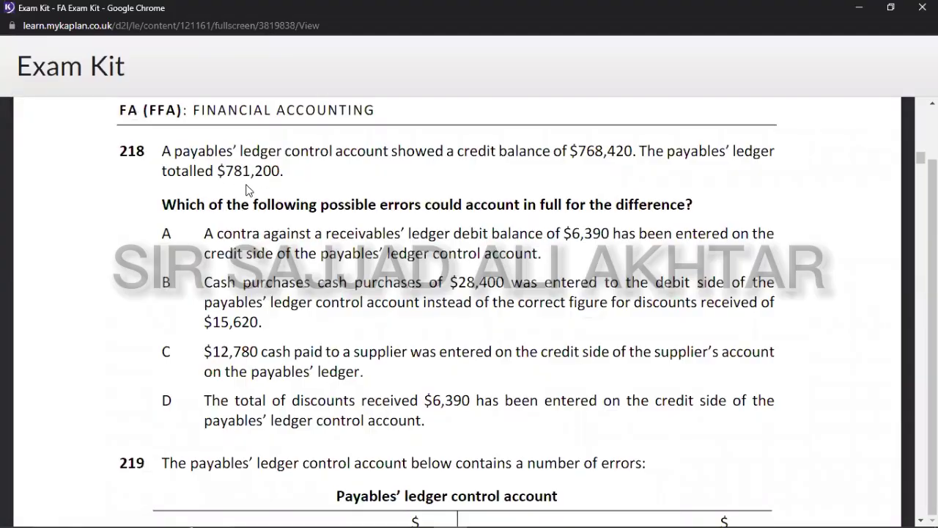
pyautogui.hotkey('alt', 'Tab')
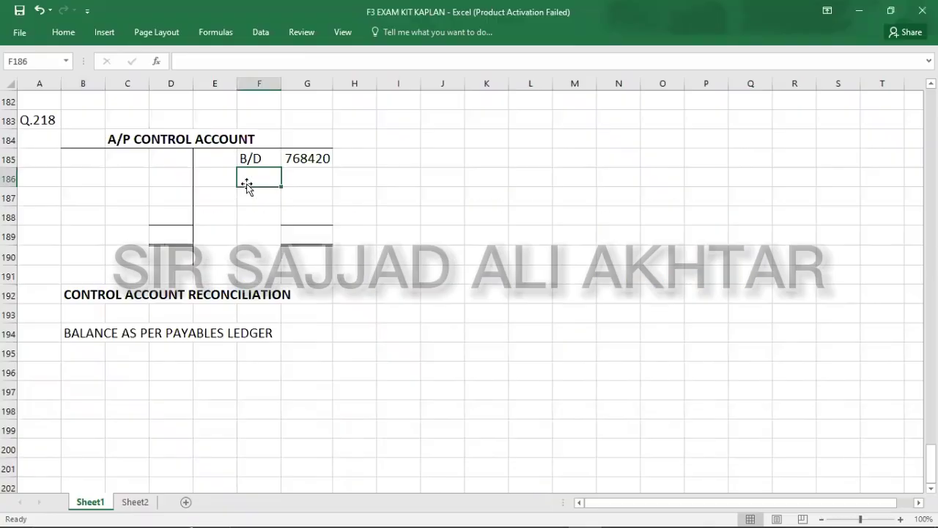
pyautogui.click(315, 337)
pyautogui.write('78')
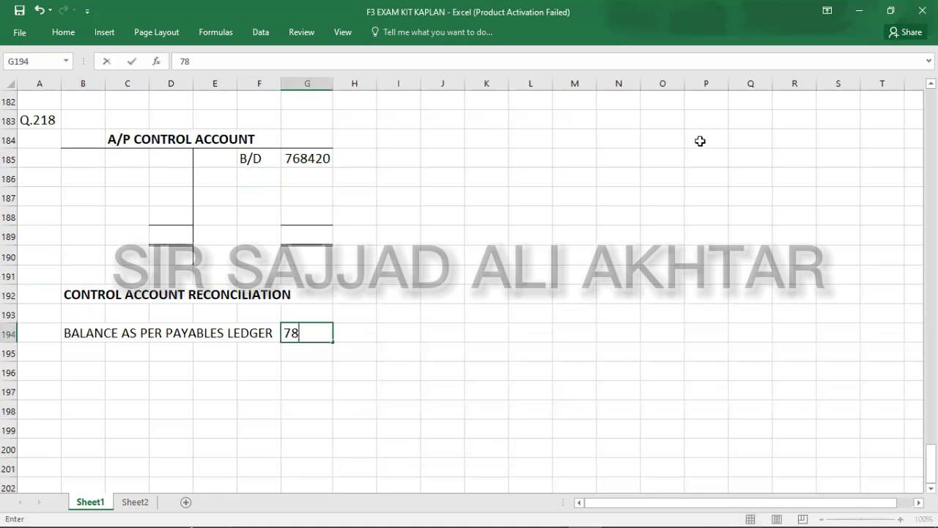
pyautogui.write('1200')
pyautogui.press('Return')
pyautogui.press('Return')
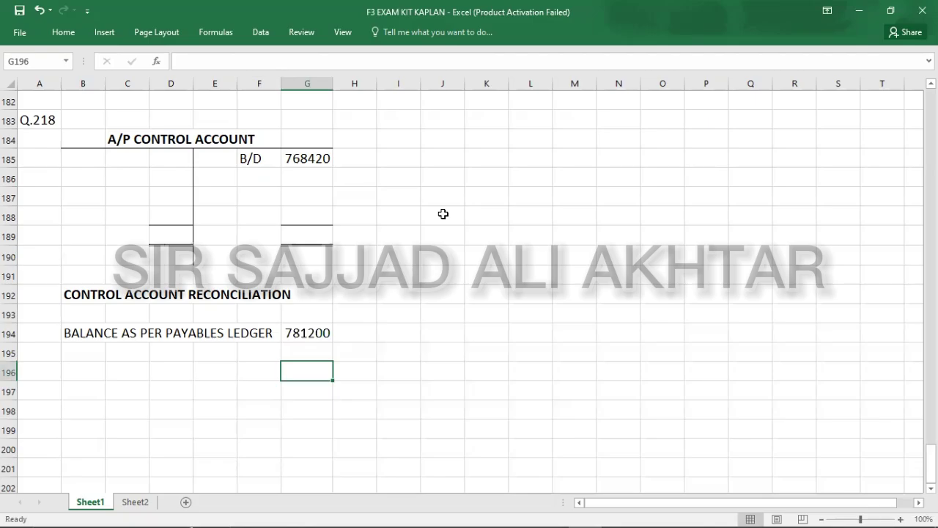
# Step: Review option A in the Exam Kit and label its contra journal entry A/P in K185 and A/R in L186
pyautogui.hotkey('alt', 'Tab')
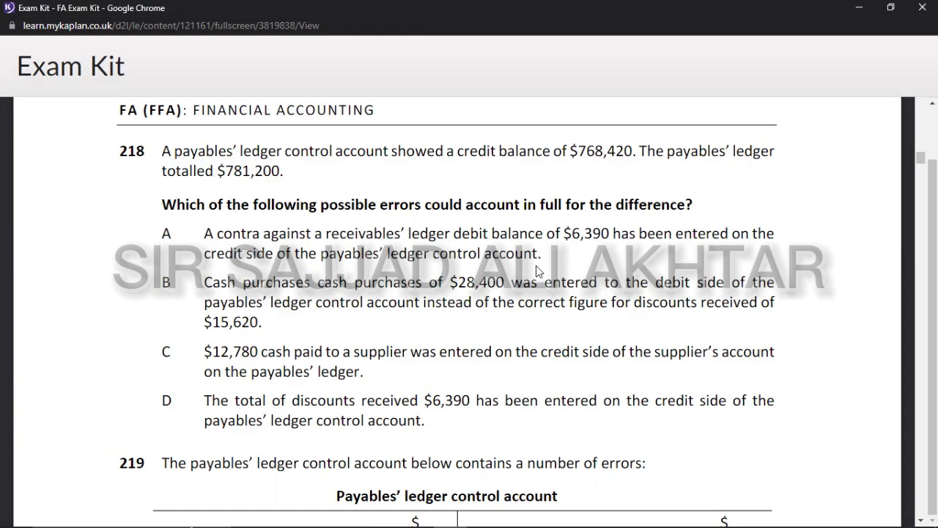
pyautogui.hotkey('alt', 'Tab')
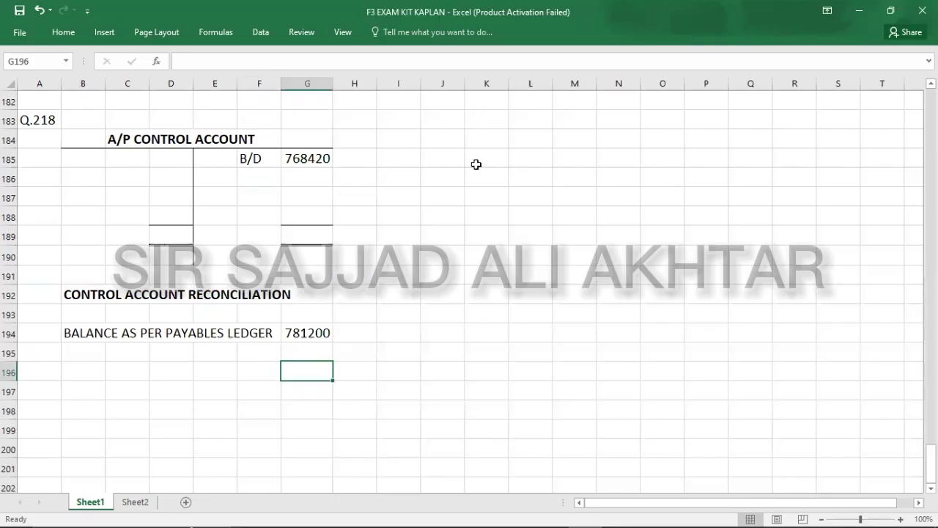
pyautogui.click(483, 164)
pyautogui.write('A/P')
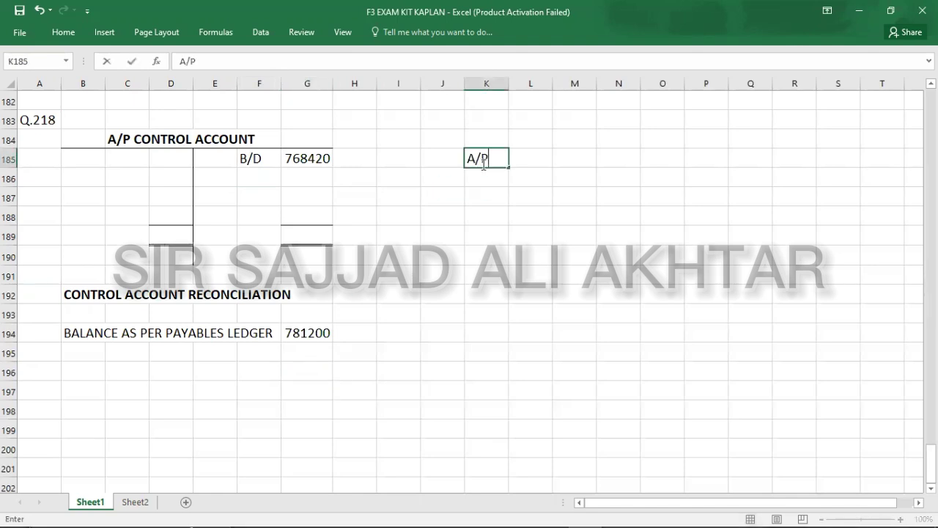
pyautogui.press('Return')
pyautogui.press('Right')
pyautogui.write('A/R')
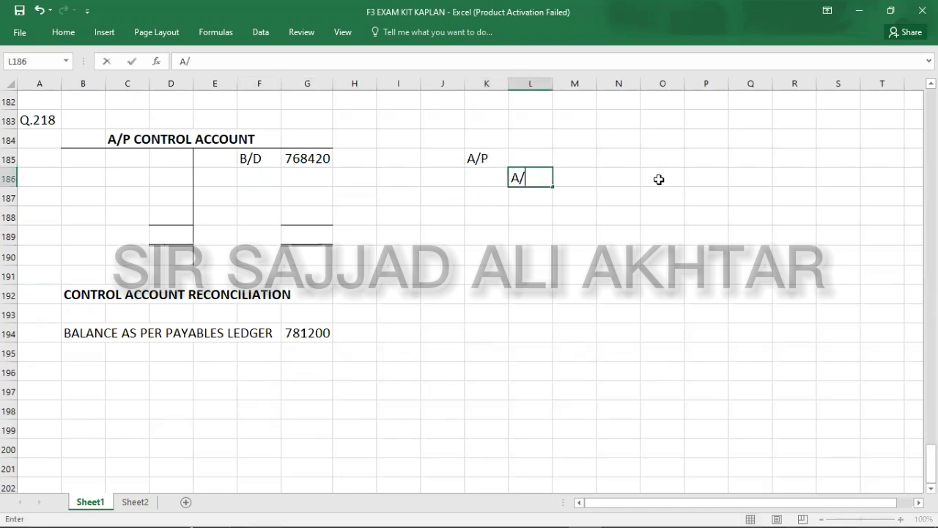
pyautogui.press('Up')
# Step: Enter the contra amount 6390 as the A/P debit in O185 and the A/R credit in P186
pyautogui.press('Right')
pyautogui.press('Right')
pyautogui.press('Right')
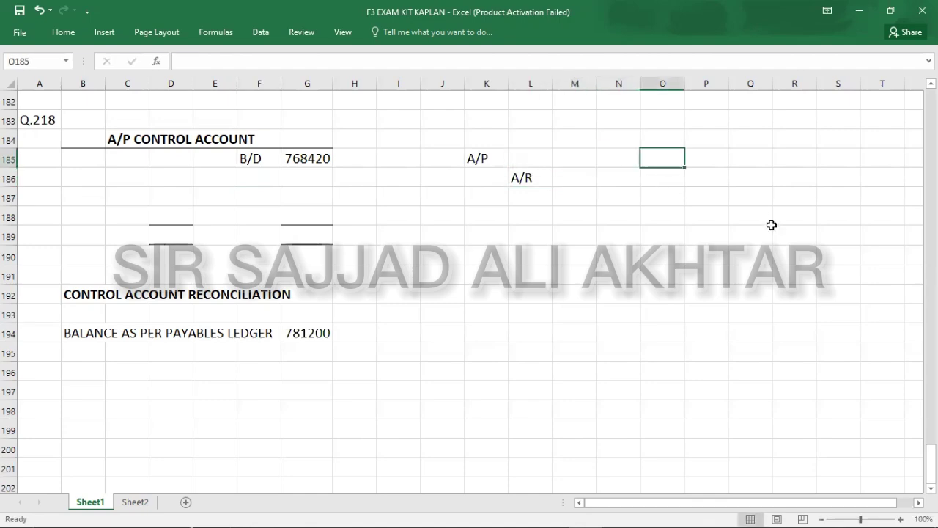
pyautogui.hotkey('alt', 'Tab')
pyautogui.hotkey('alt', 'Tab')
pyautogui.write('6390')
pyautogui.press('Return')
pyautogui.press('Right')
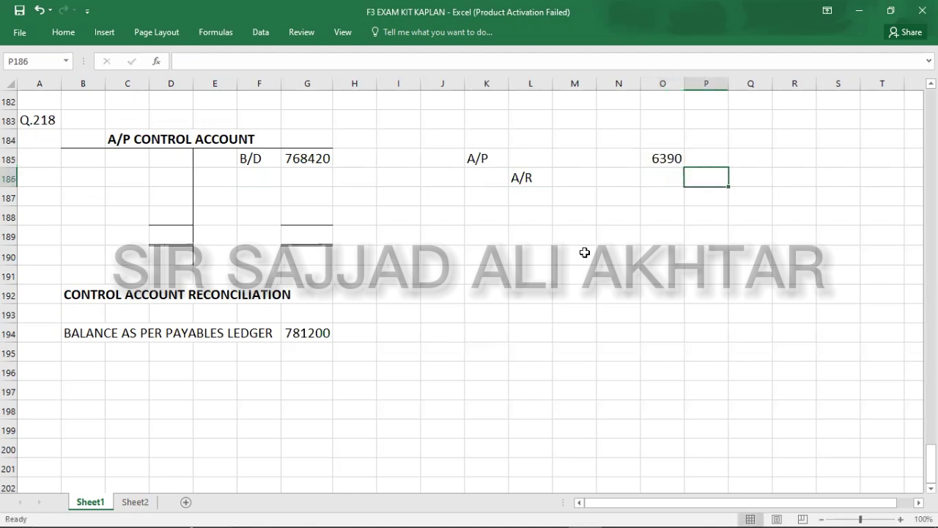
pyautogui.write('6390')
pyautogui.press('Return')
pyautogui.press('Left')
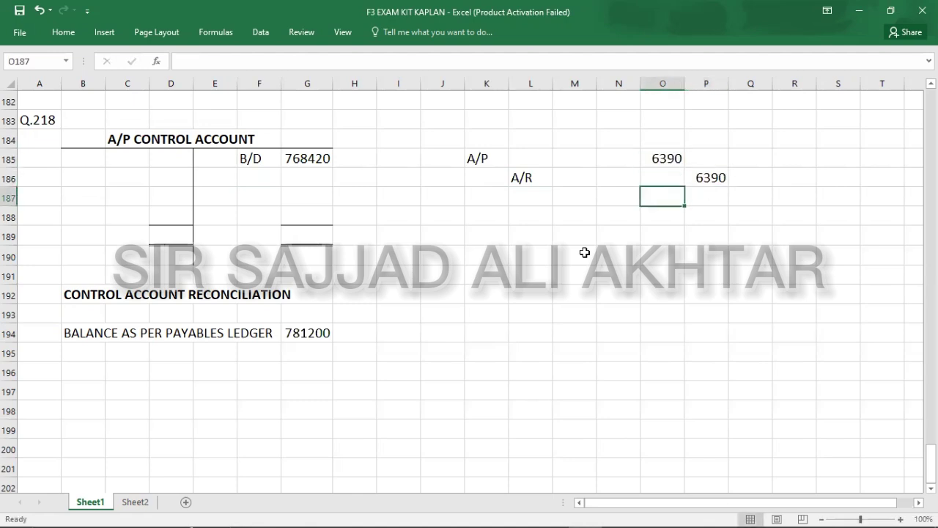
pyautogui.click(494, 163)
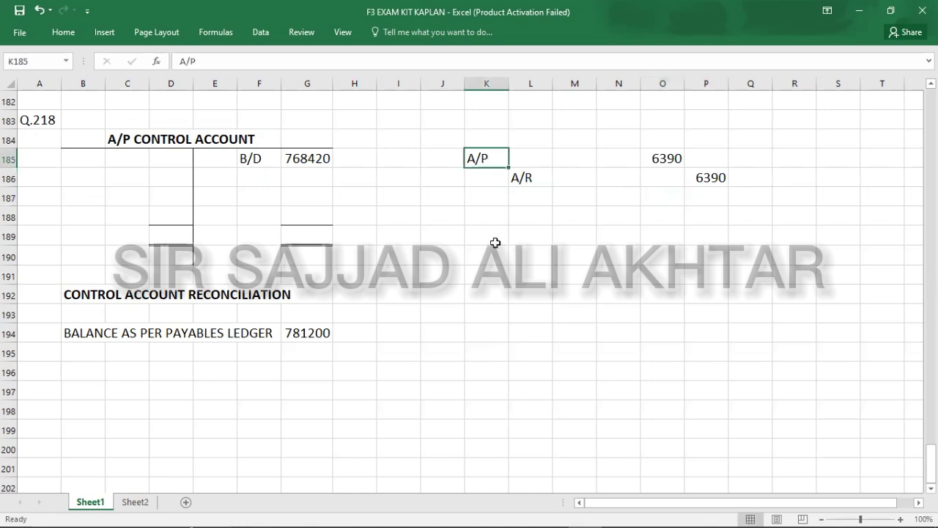
# Step: Recheck option A in the Exam Kit, then switch to Calculator and multiply 6390 by 2
pyautogui.hotkey('alt', 'Tab')
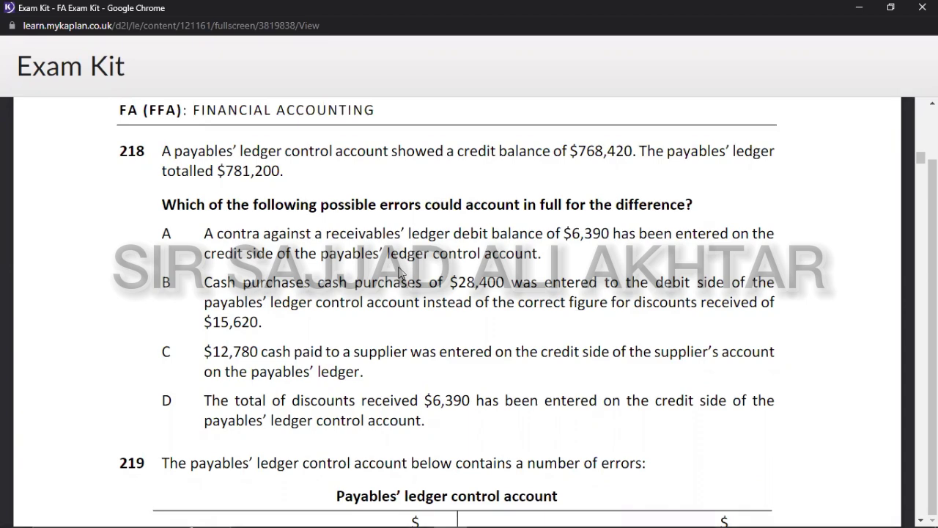
pyautogui.hotkey('alt', 'Tab')
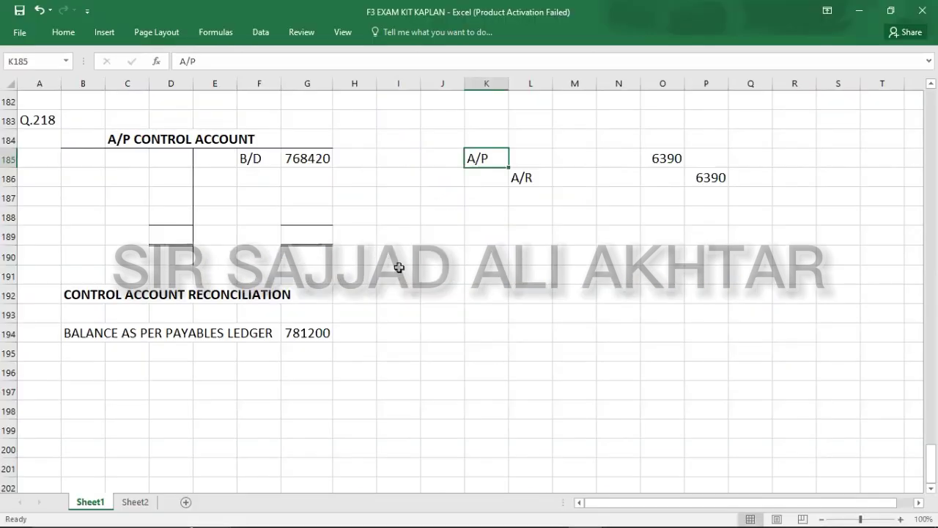
pyautogui.click(175, 161)
pyautogui.hotkey('alt', 'Tab')
pyautogui.hotkey('alt', 'Tab')
pyautogui.hotkey('alt', 'Tab')
pyautogui.hotkey('alt', 'Tab')
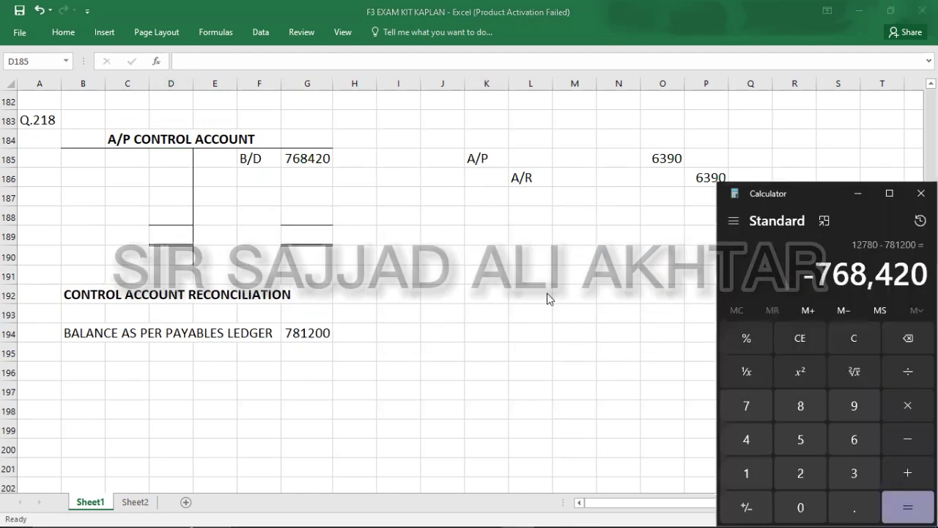
pyautogui.press('Escape')
pyautogui.write('6')
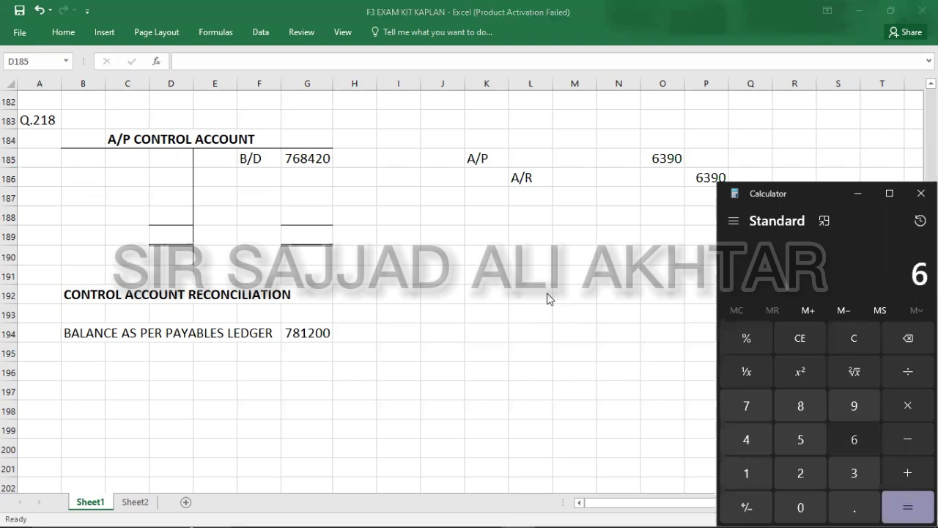
pyautogui.write('390*2')
pyautogui.press('Return')
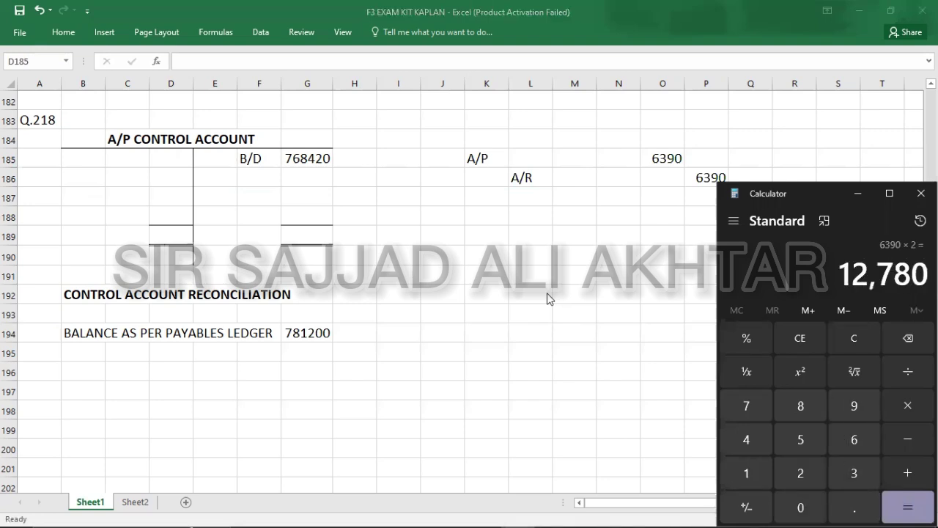
# Step: Enter the correction of 12780 on the debit side of the A/P control account in D185
pyautogui.click(169, 156)
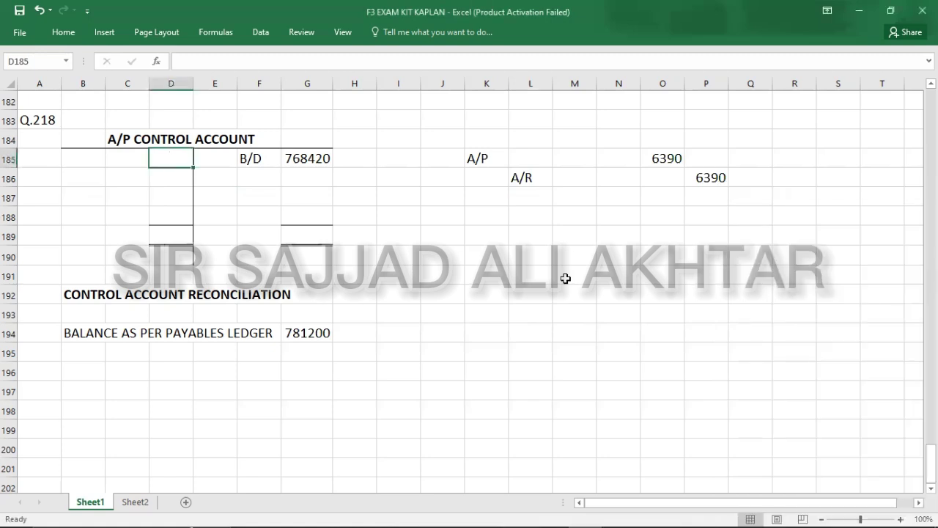
pyautogui.write('12780')
pyautogui.press('Return')
# Step: Enter 768420 as the credit-side total of the A/P control account in G189
pyautogui.press('Down')
pyautogui.press('Down')
pyautogui.press('Down')
pyautogui.press('Right')
pyautogui.press('Right')
pyautogui.press('Right')
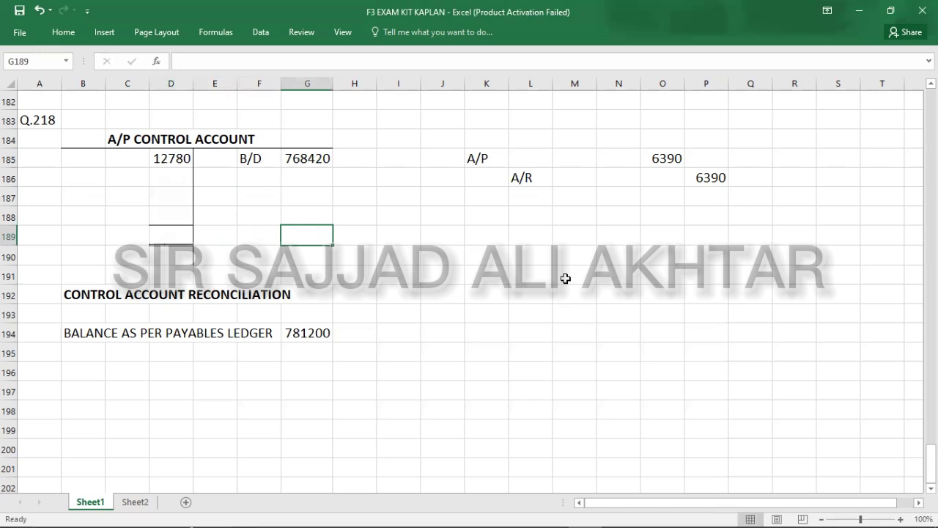
pyautogui.write('768')
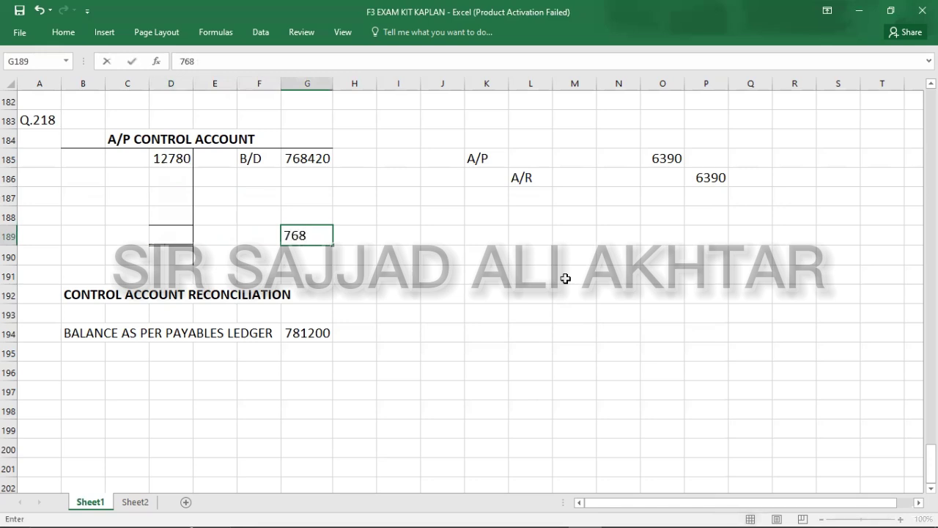
pyautogui.write('420')
pyautogui.press('Left')
pyautogui.press('Left')
pyautogui.press('Left')
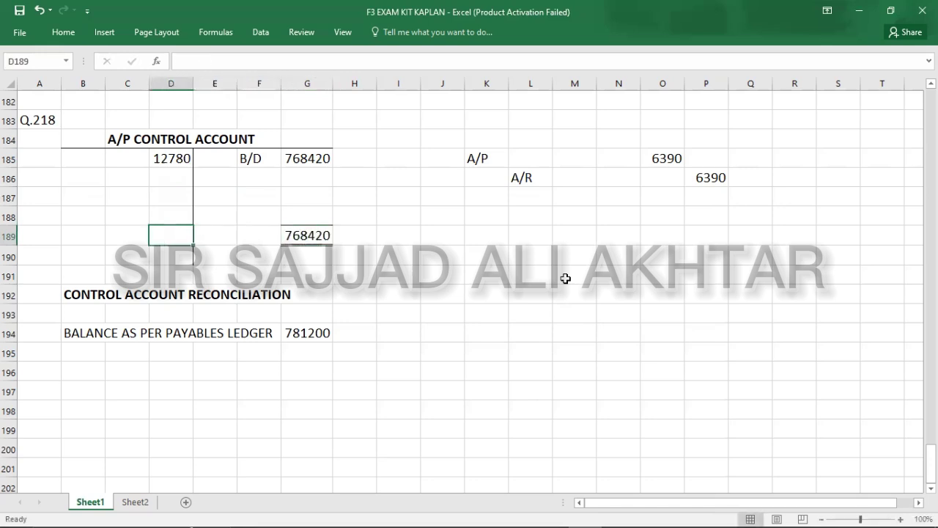
# Step: Enter 768420 as the debit-side total in D189 and label the balancing row C/D in C188
pyautogui.write('768420')
pyautogui.press('Up')
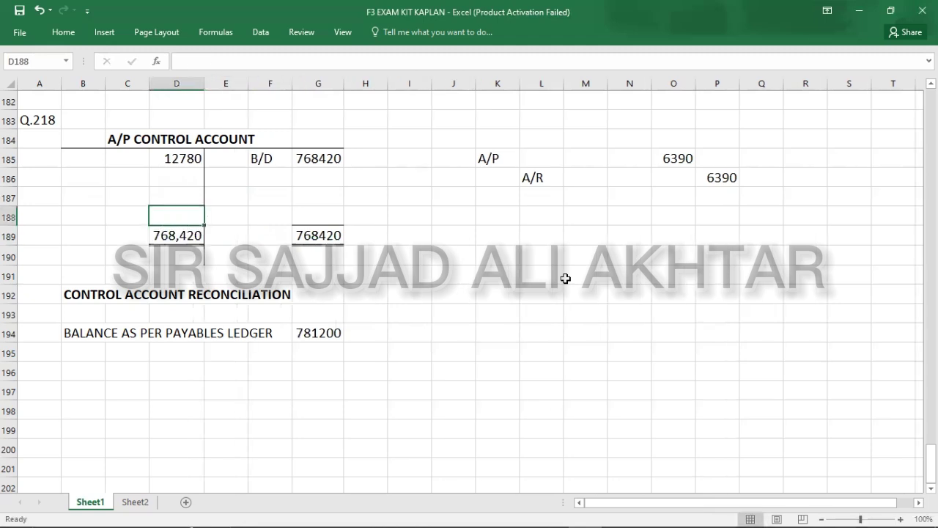
pyautogui.press('Left')
pyautogui.write('C/D')
pyautogui.press('Right')
# Step: Switch to Calculator and subtract 12780 from 768420 to find the closing balance
pyautogui.hotkey('alt', 'Tab')
pyautogui.press('Escape')
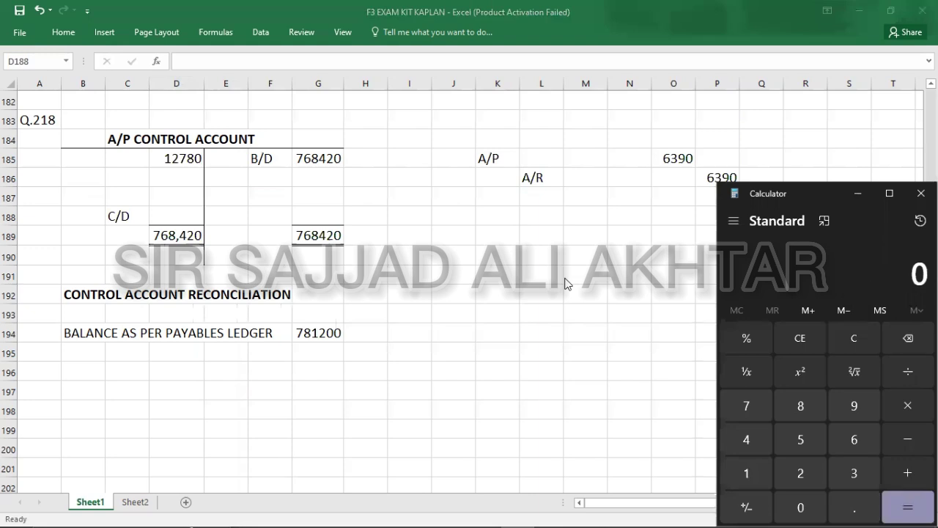
pyautogui.write('768')
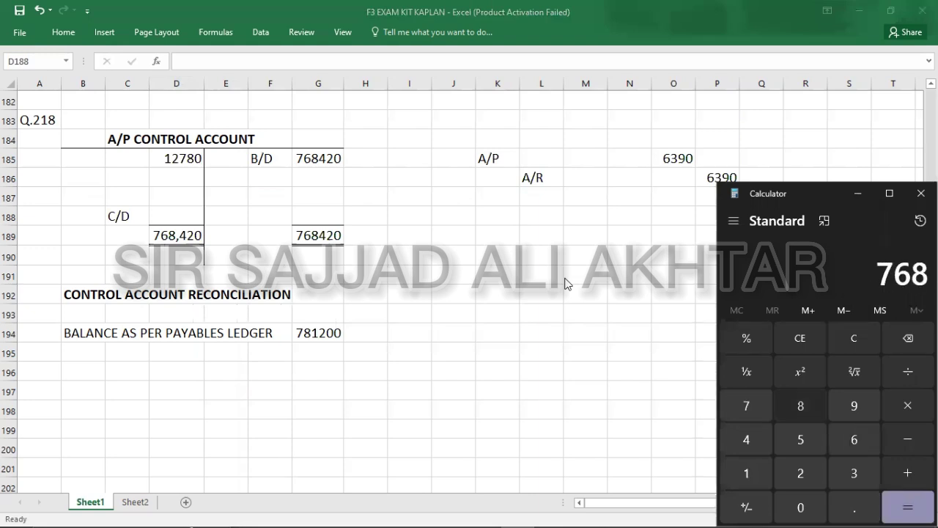
pyautogui.write('420 - ')
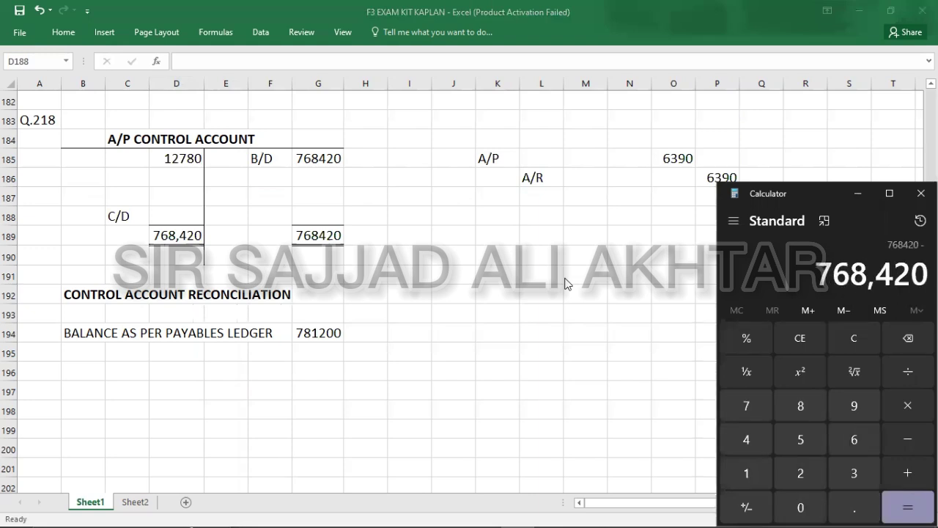
pyautogui.write('12,780')
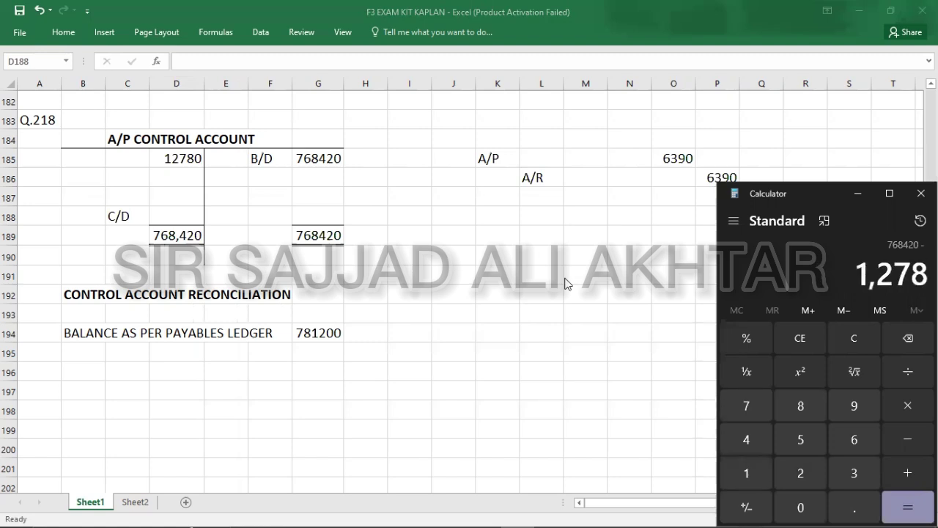
pyautogui.press('Return')
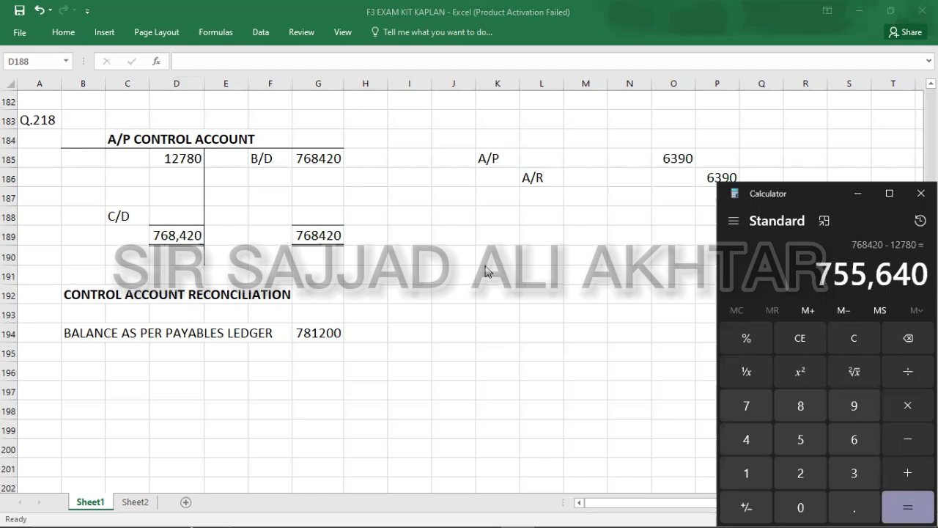
# Step: Enter 755640 as the C/D balance in D188 and compare it with the payables ledger balance
pyautogui.click(188, 220)
pyautogui.write('755640')
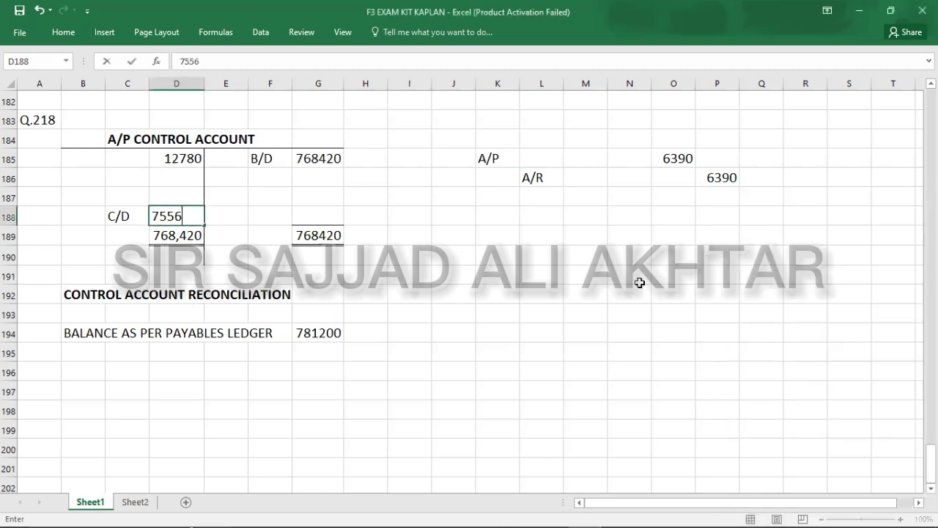
pyautogui.press('Return')
pyautogui.press('Down')
pyautogui.press('Left')
pyautogui.press('Down')
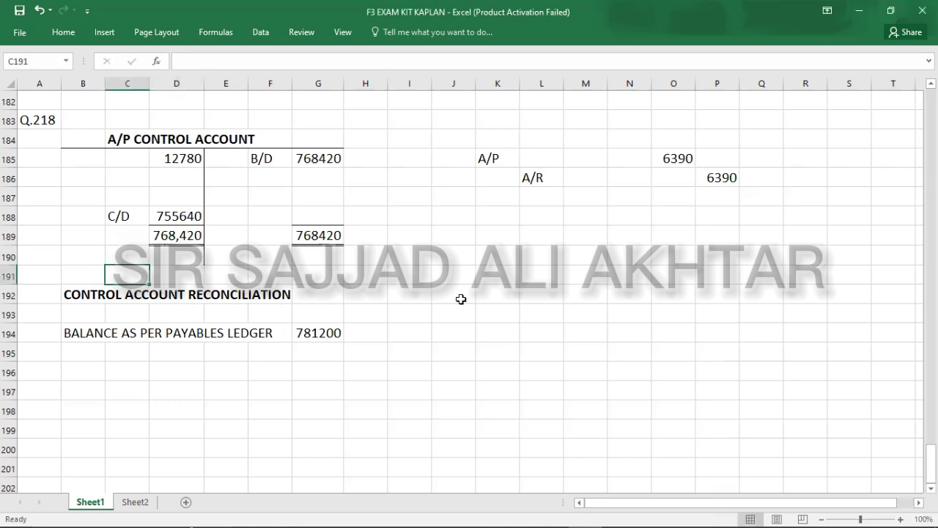
pyautogui.click(327, 331)
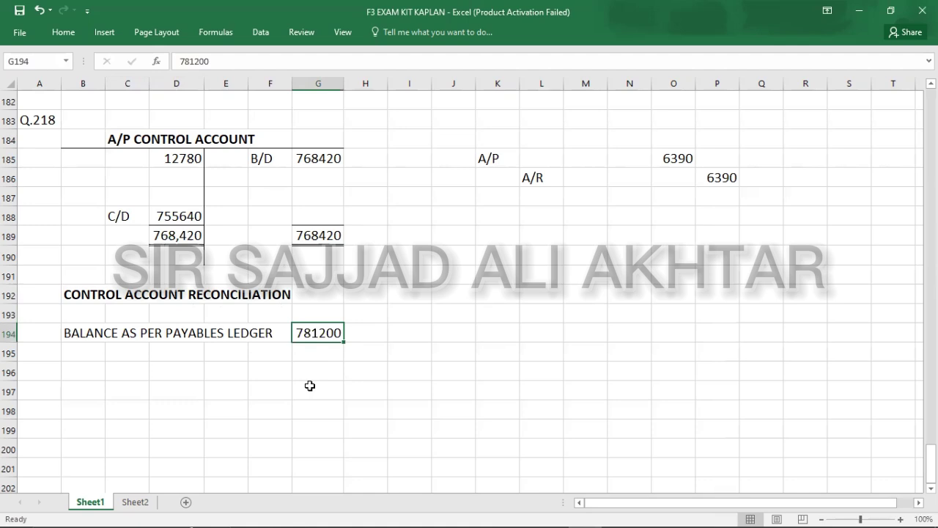
# Step: Undo the option A correction, totals and C/D entries in the A/P control account, and restore the 6390 A/R credit in P186
pyautogui.hotkey('ctrl', 'z')
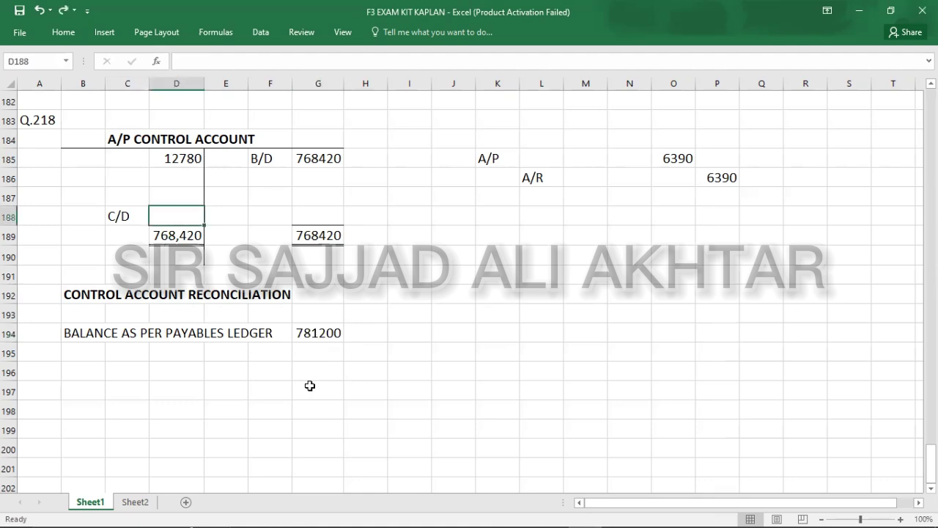
pyautogui.write('755640')
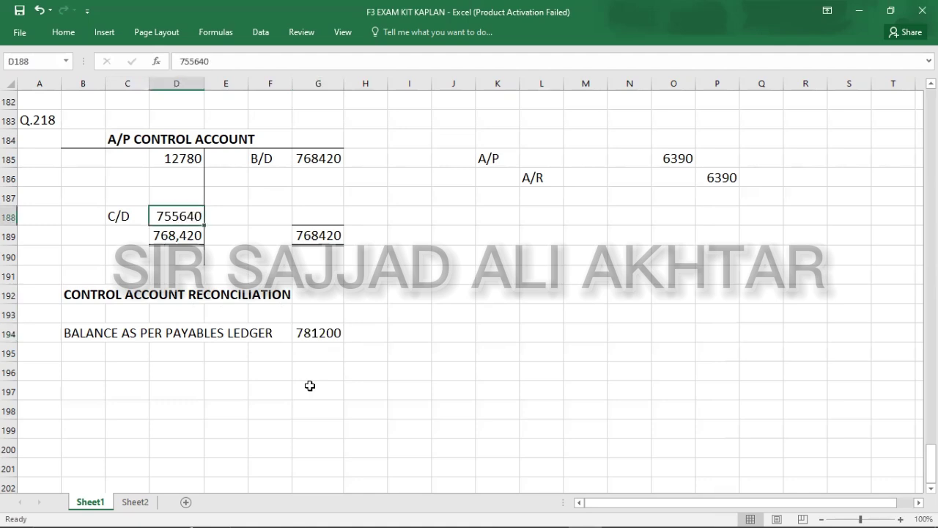
pyautogui.hotkey('ctrl', 'z')
pyautogui.hotkey('ctrl', 'z')
pyautogui.hotkey('ctrl', 'z')
pyautogui.hotkey('ctrl', 'z')
pyautogui.hotkey('ctrl', 'z')
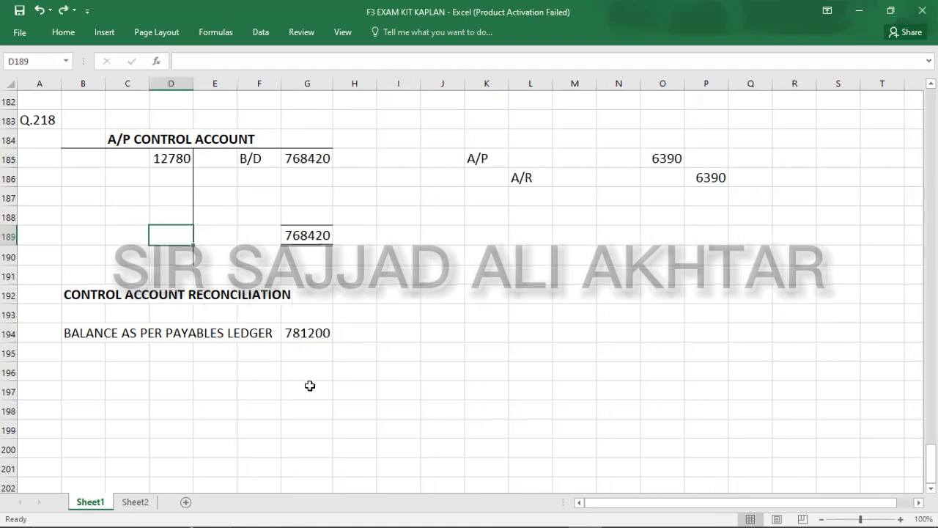
pyautogui.hotkey('ctrl', 'z')
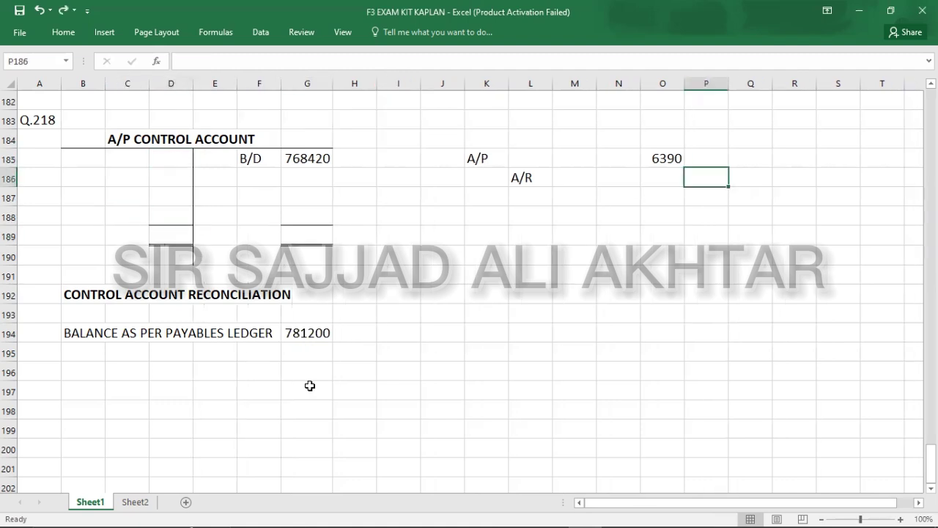
pyautogui.hotkey('ctrl', 'y')
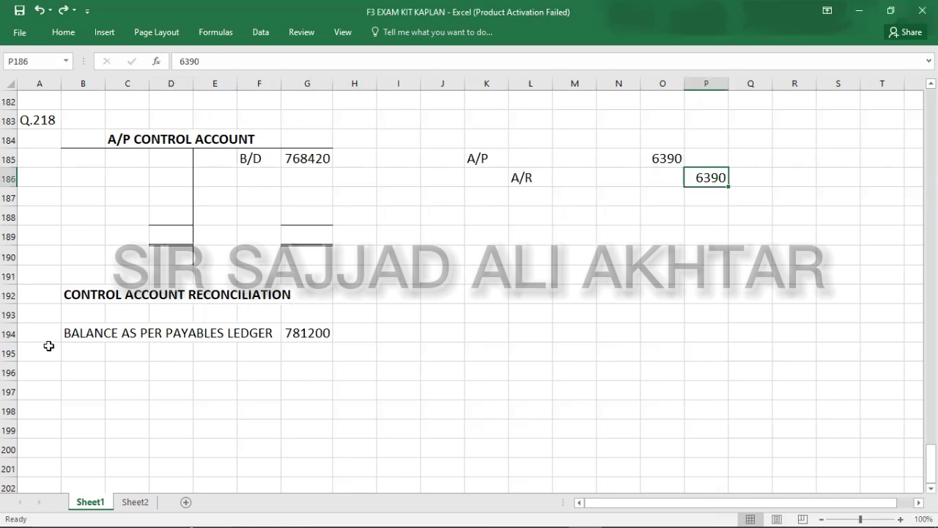
# Step: Read option B in the Exam Kit, return to Excel and label its journal entry A/P in K188 and DISC. REC. in L189
pyautogui.hotkey('alt', 'Tab')
pyautogui.hotkey('alt', 'Tab')
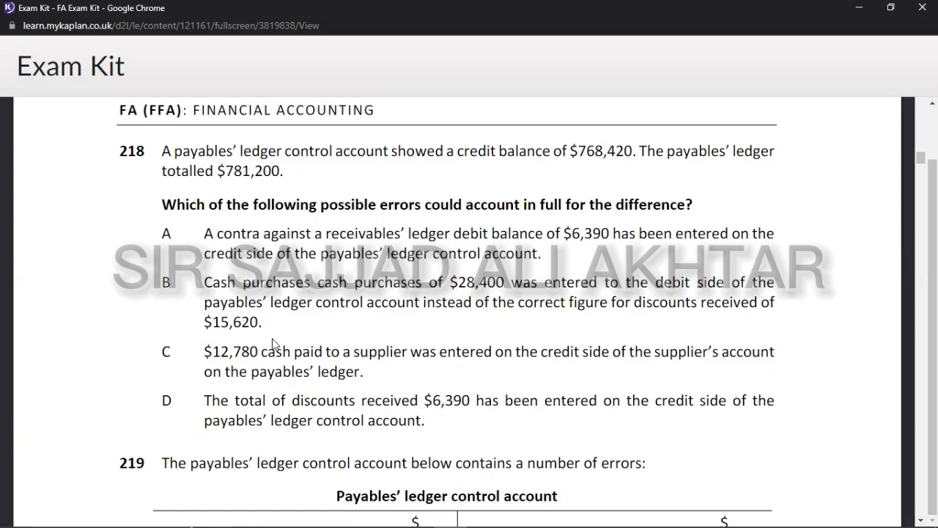
pyautogui.hotkey('alt', 'Tab')
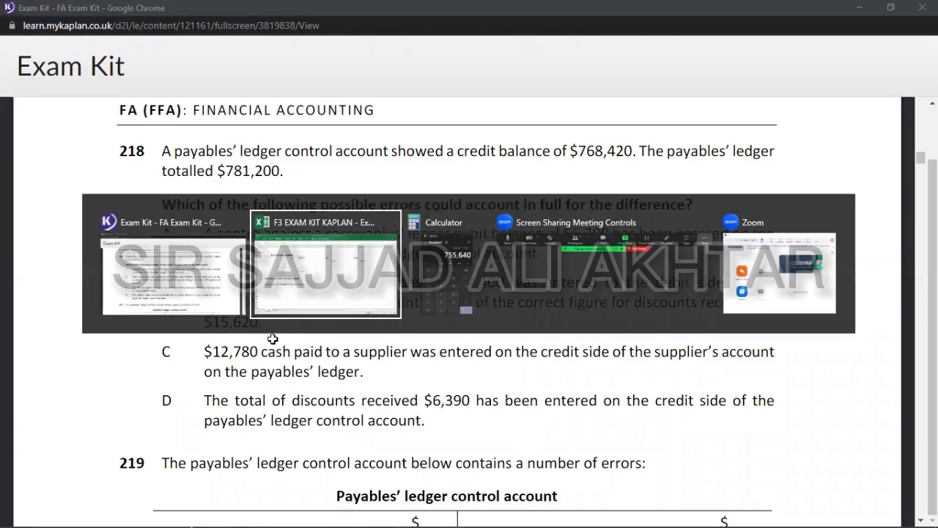
pyautogui.click(468, 216)
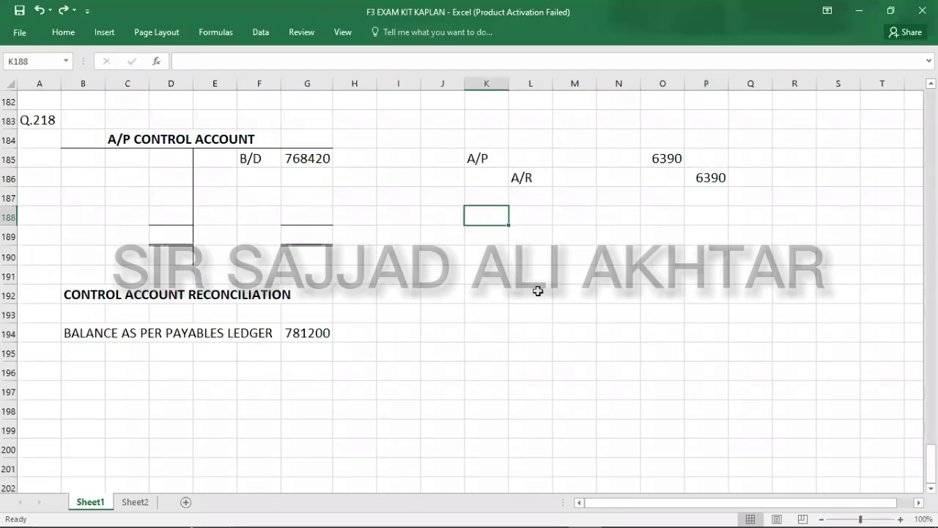
pyautogui.write('A/P')
pyautogui.press('Return')
pyautogui.press('Right')
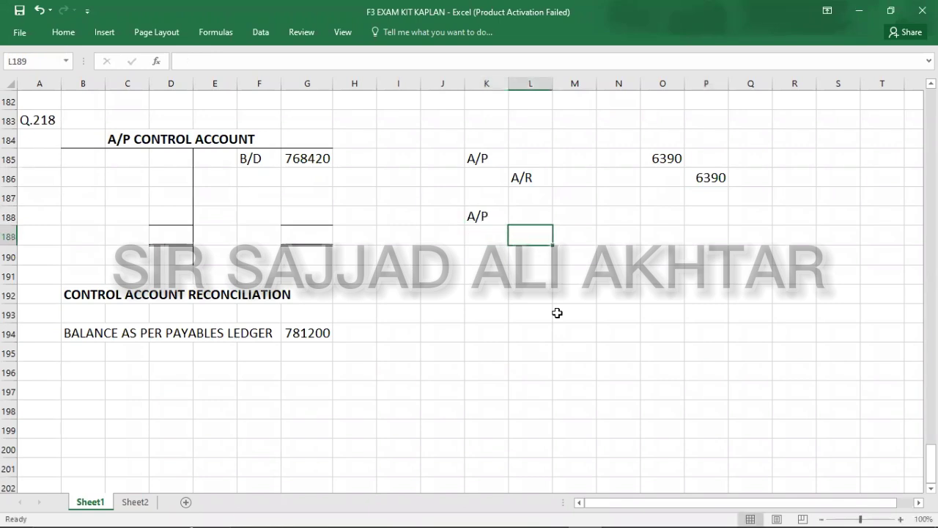
pyautogui.write('DISC.')
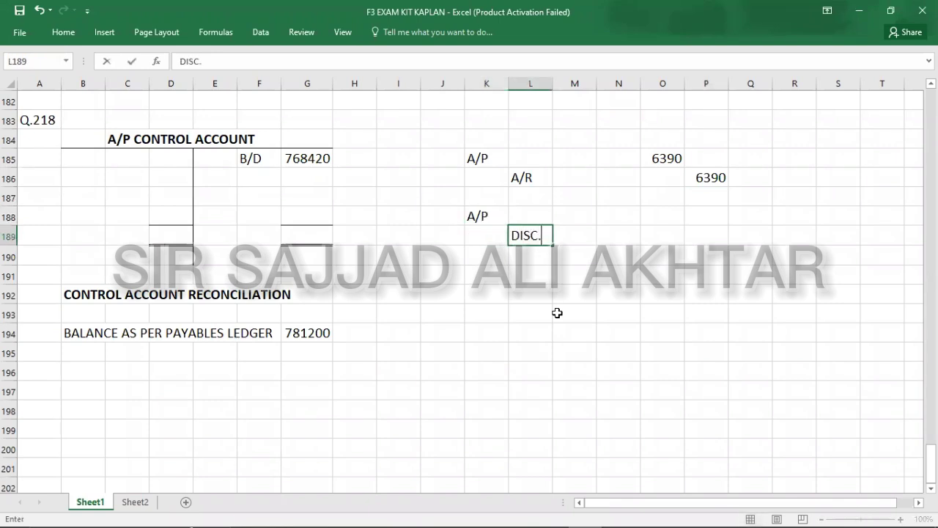
pyautogui.write(' REC.')
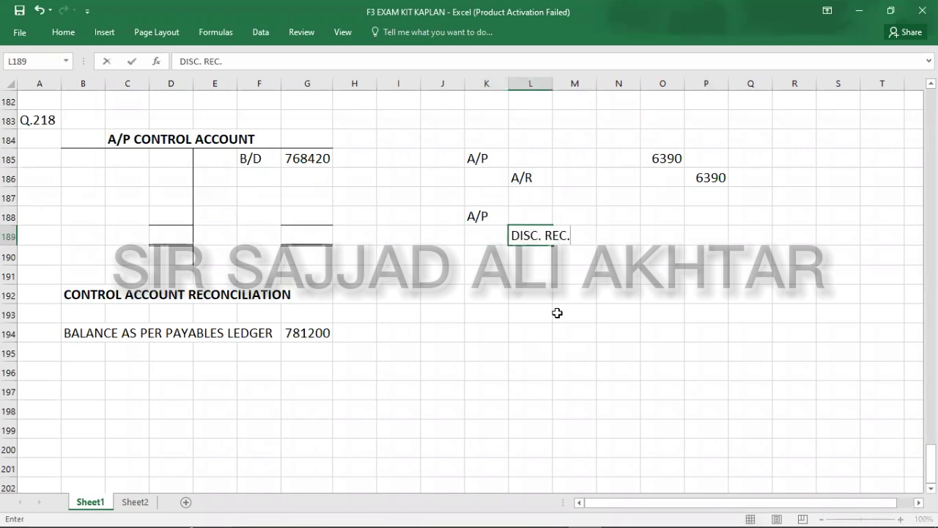
# Step: Enter 15620 as the A/P debit in O188 and as the discount received credit in P189, checking the figure in the Exam Kit
pyautogui.click(664, 215)
pyautogui.write('15')
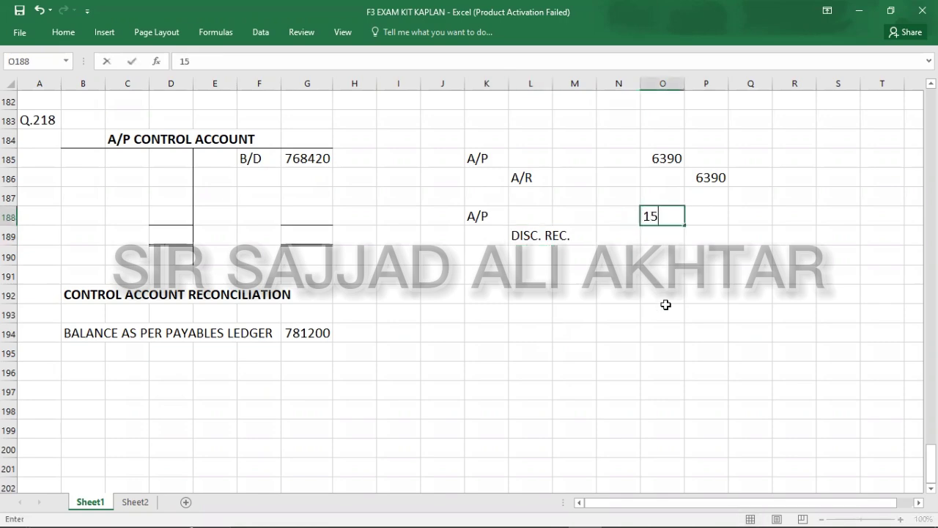
pyautogui.hotkey('alt', 'Tab')
pyautogui.hotkey('alt', 'Tab')
pyautogui.write('620')
pyautogui.press('Return')
pyautogui.press('Right')
pyautogui.write('15620')
pyautogui.press('Return')
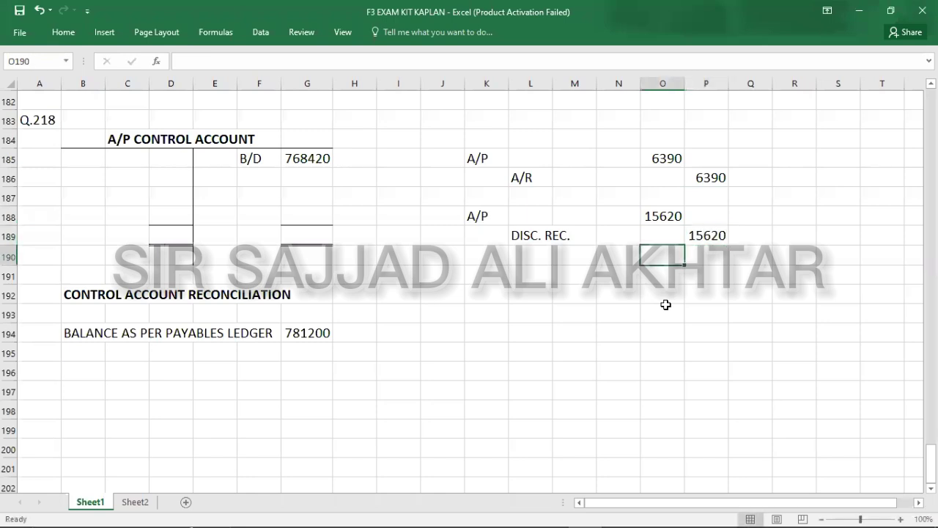
# Step: Recheck option B in the Exam Kit and enter 28400 on the credit side of the A/P control account in G186
pyautogui.click(484, 217)
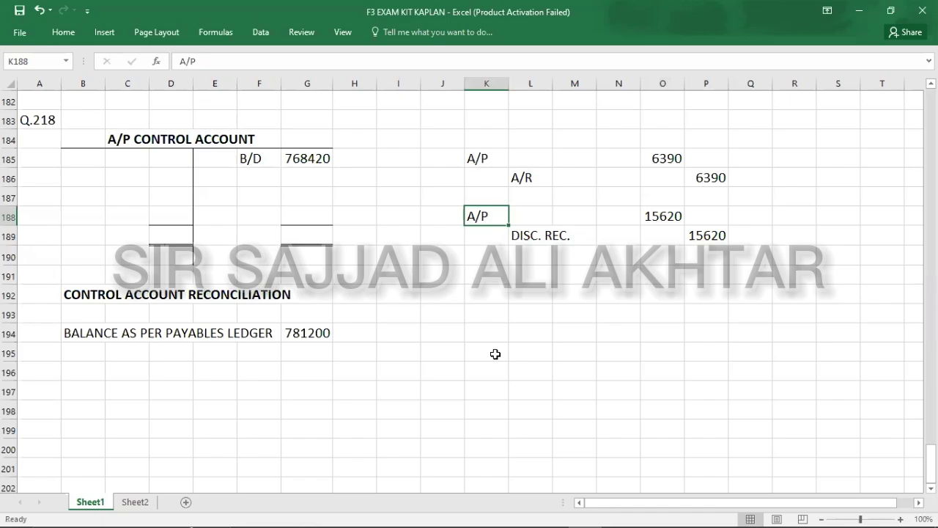
pyautogui.hotkey('alt', 'Tab')
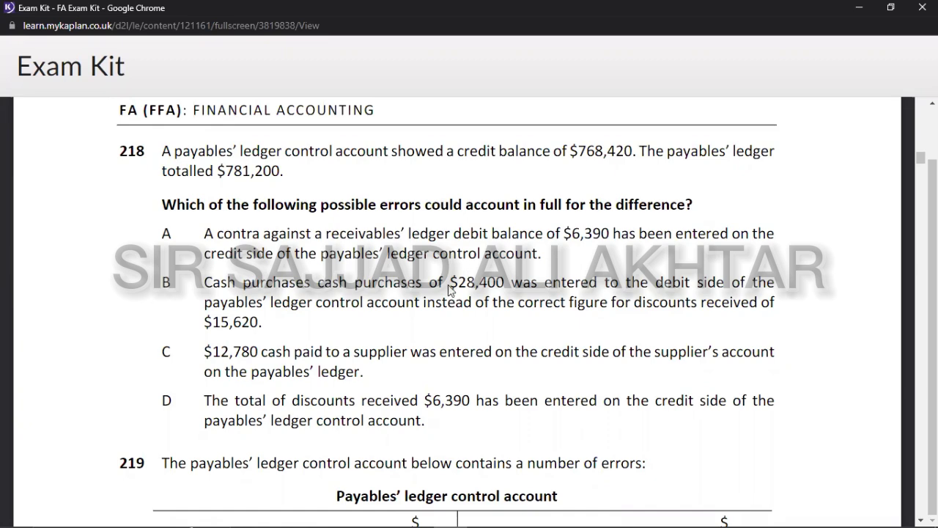
pyautogui.hotkey('alt', 'Tab')
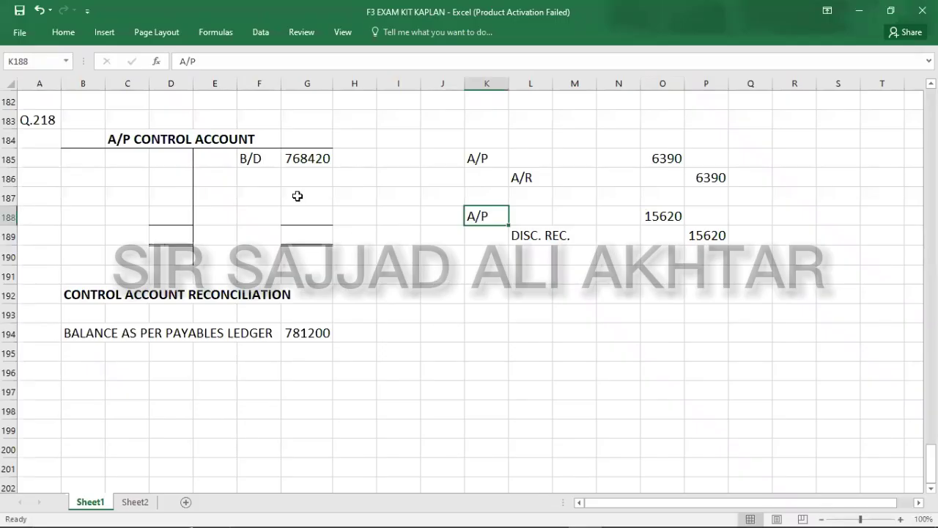
pyautogui.click(305, 176)
pyautogui.write('2')
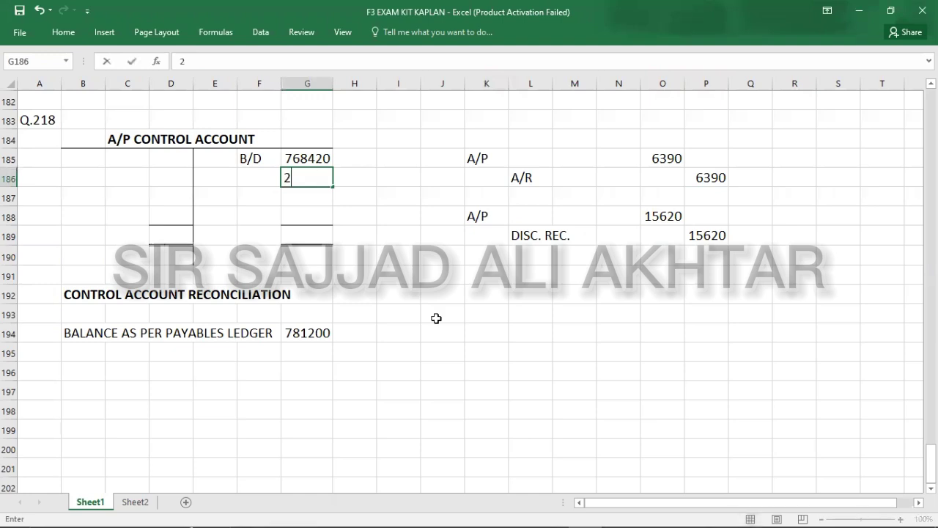
pyautogui.write('8400')
pyautogui.press('Return')
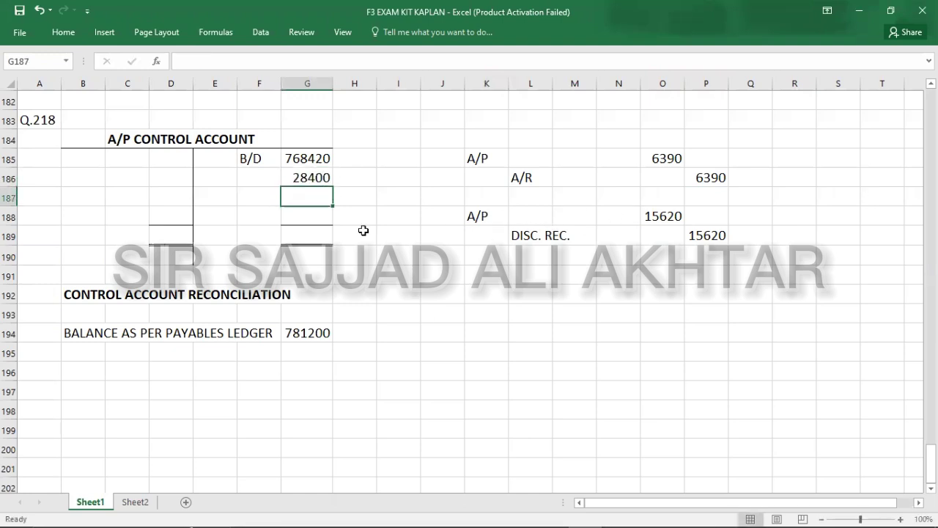
# Step: Enter the discount received of 15620 on the debit side of the A/P control account in D185
pyautogui.click(168, 159)
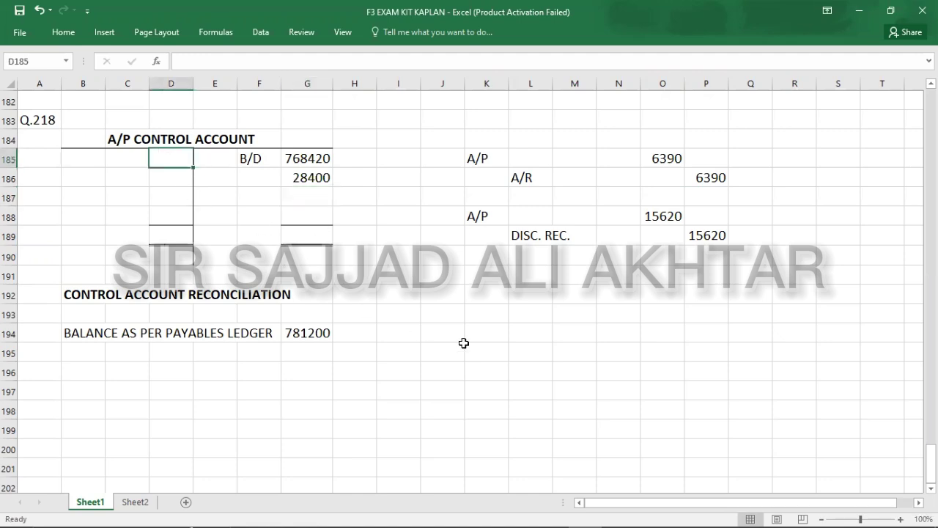
pyautogui.write('15620')
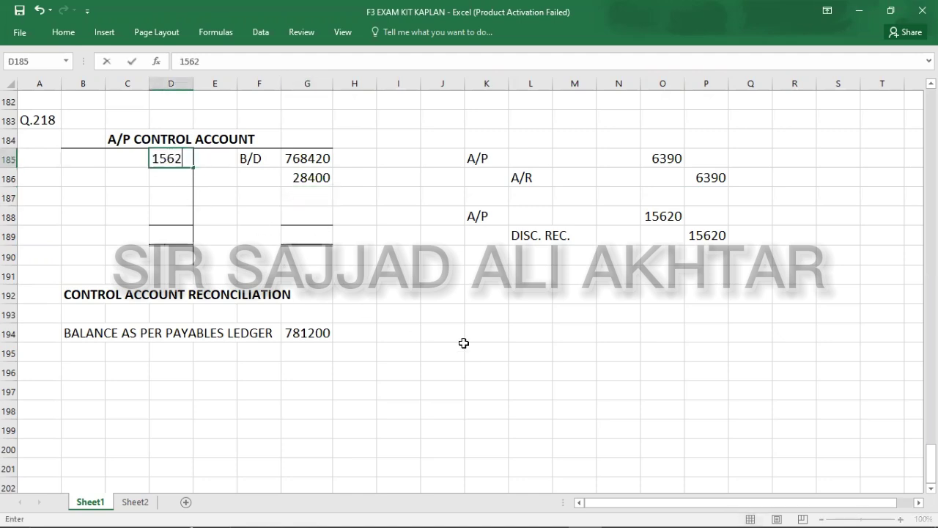
pyautogui.press('Return')
pyautogui.press('Return')
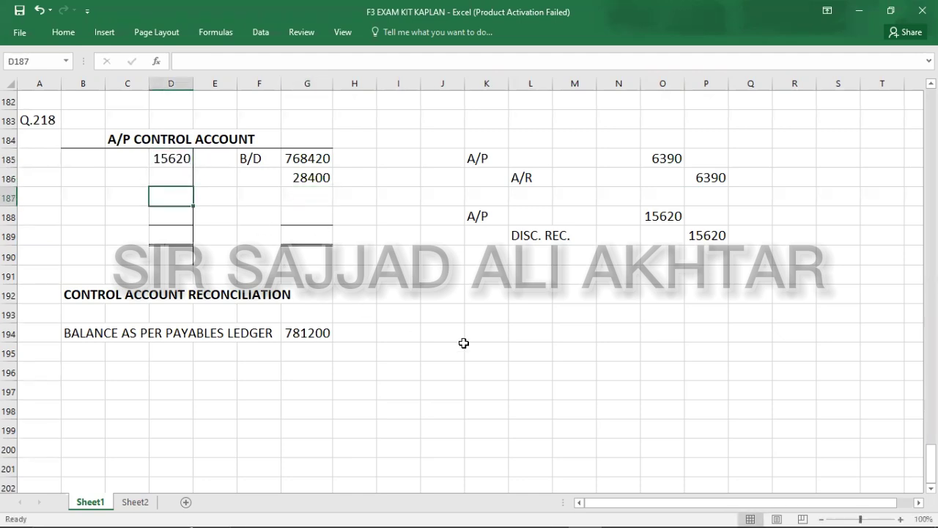
pyautogui.click(292, 184)
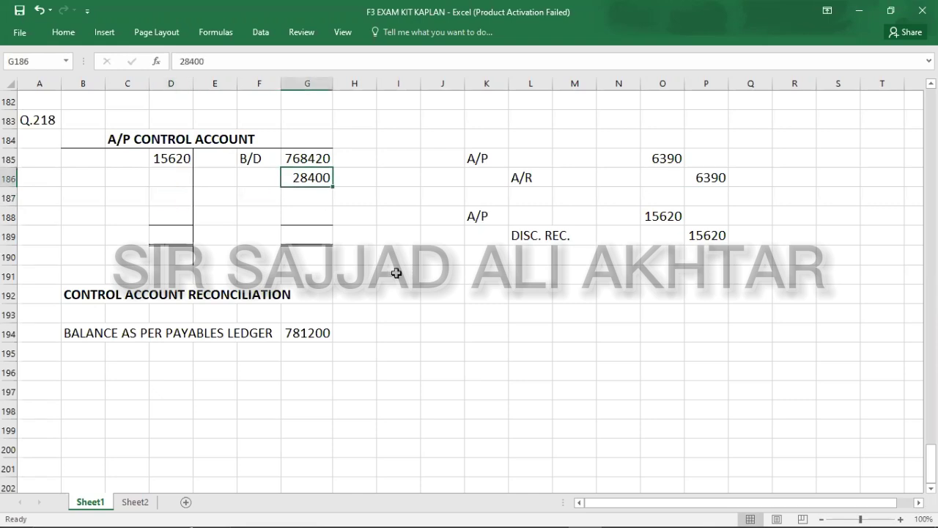
pyautogui.click(498, 218)
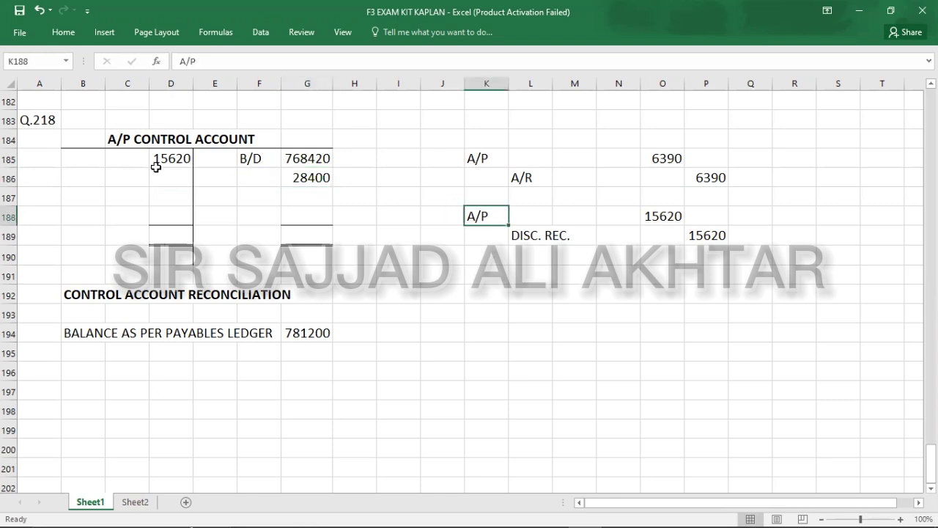
# Step: Add 768420 and 28400 in Calculator, return to Excel and enter 796820 as the A/P control account's credit total in G189
pyautogui.click(317, 241)
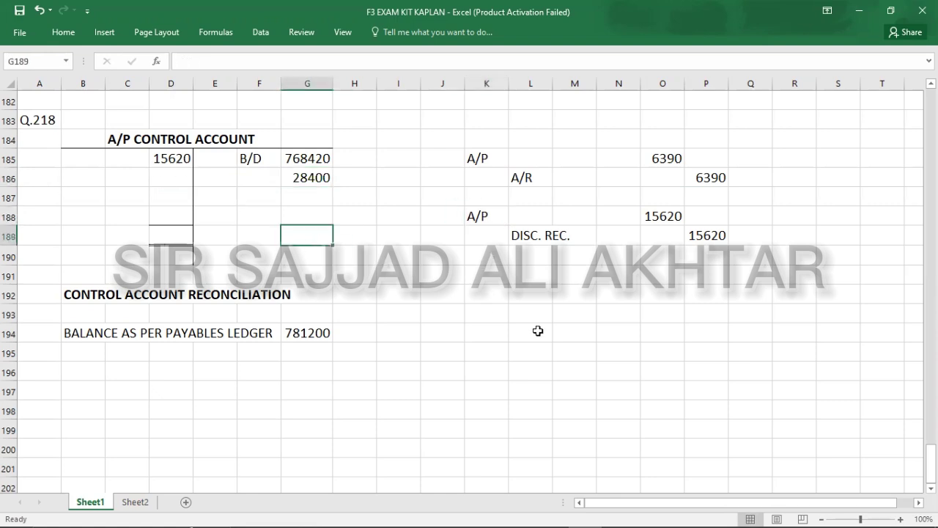
pyautogui.hotkey('alt', 'Tab')
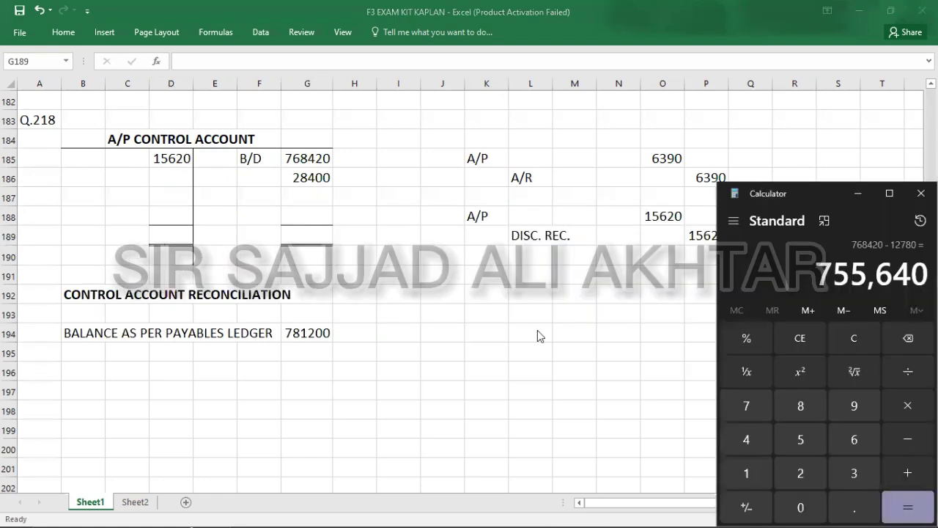
pyautogui.press('Escape')
pyautogui.write('76')
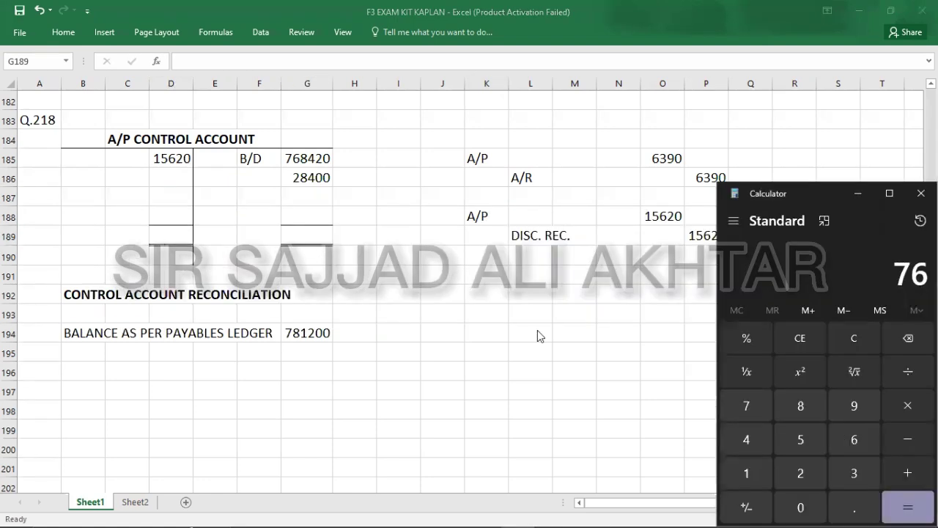
pyautogui.write('8420 + 28,400')
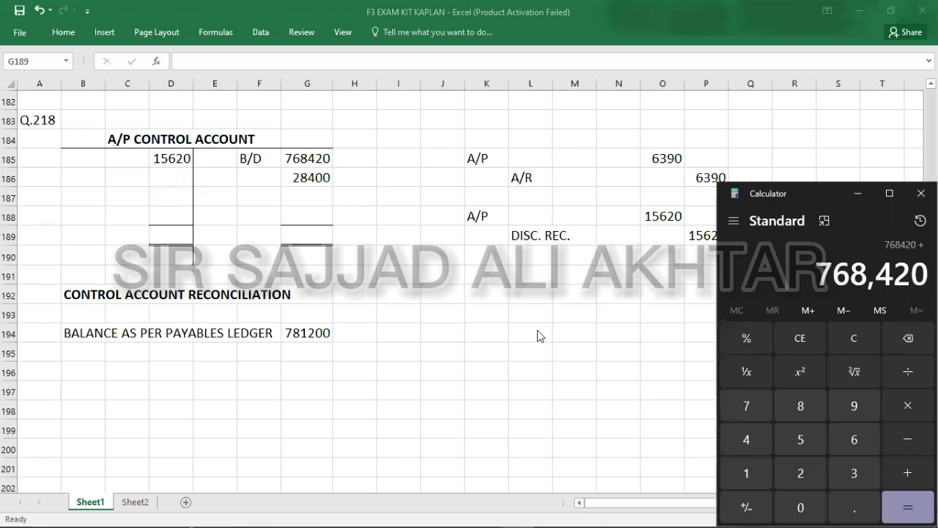
pyautogui.press('Return')
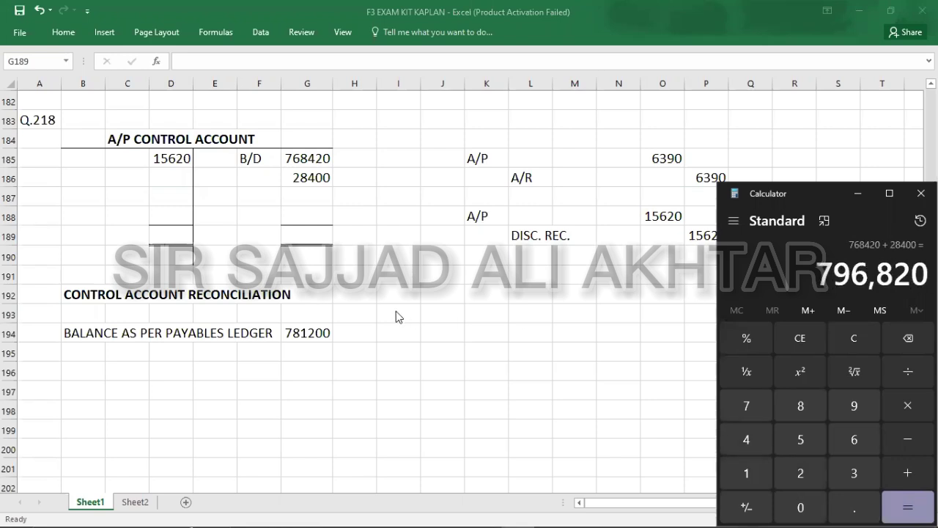
pyautogui.click(297, 243)
pyautogui.write('796820')
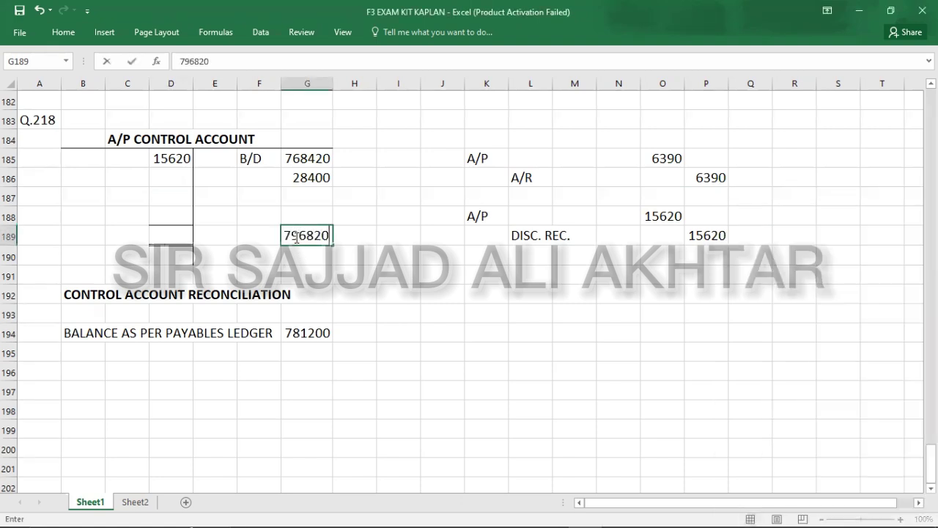
# Step: Enter 796,820 as the A/P control account's debit total in D189
pyautogui.press('Left')
pyautogui.press('Left')
pyautogui.press('Left')
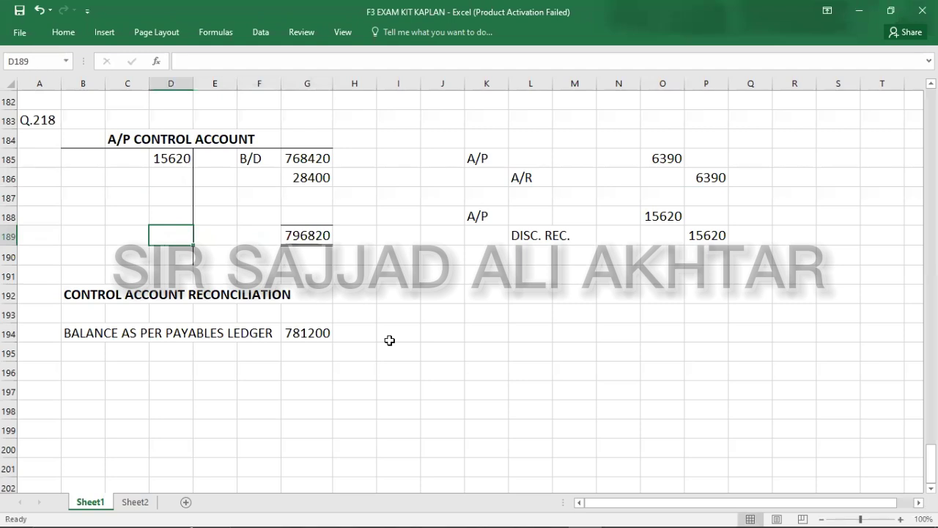
pyautogui.write('7')
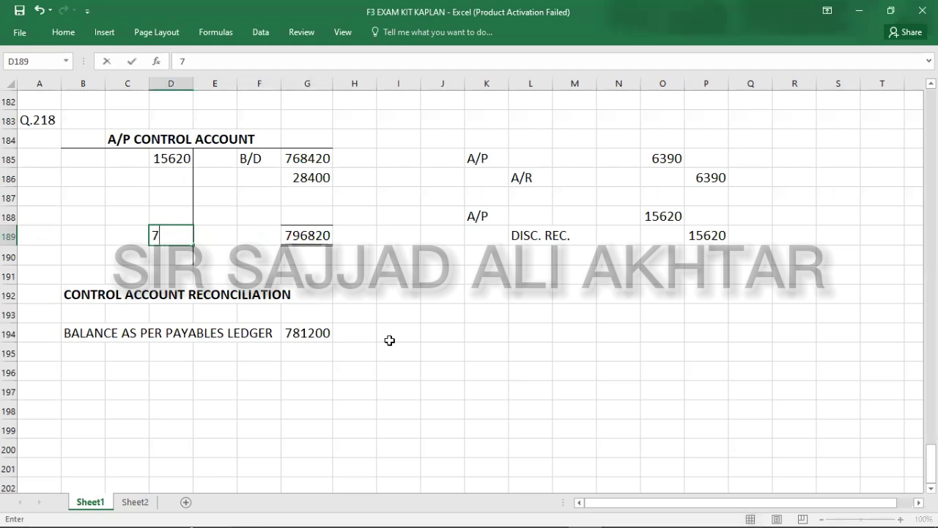
pyautogui.write('96,820')
pyautogui.press('Return')
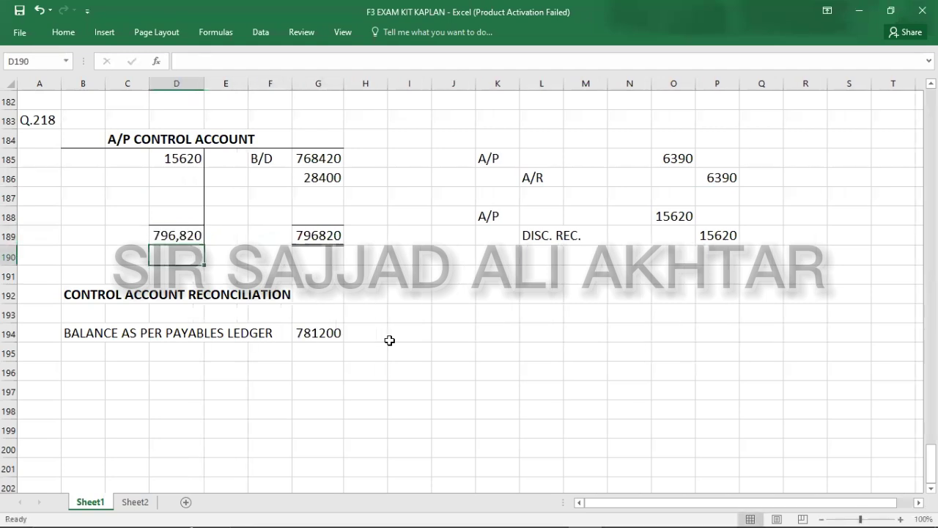
# Step: Subtract 15620 from 796820 in Calculator, enter C/D in C188 and 781200 in D188, and compare with the ledger balance in G194
pyautogui.hotkey('alt', 'Tab')
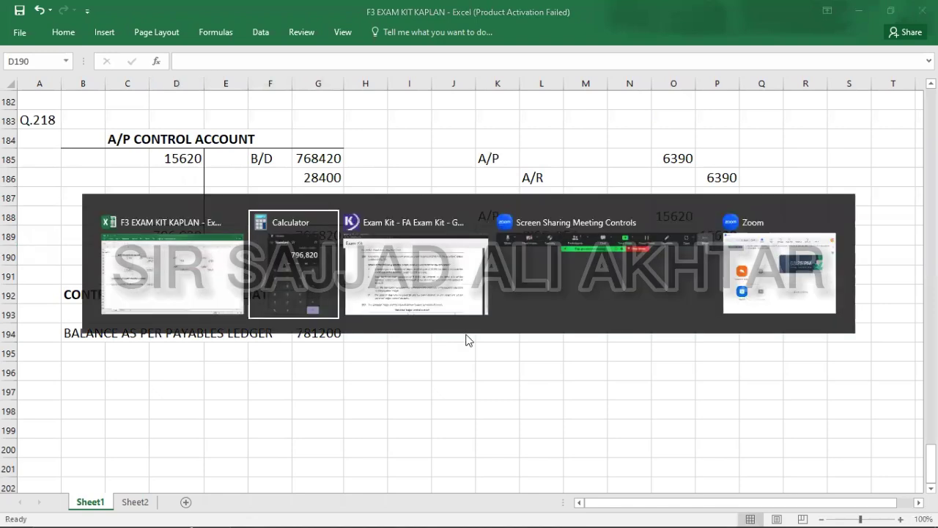
pyautogui.press('-')
pyautogui.write('15')
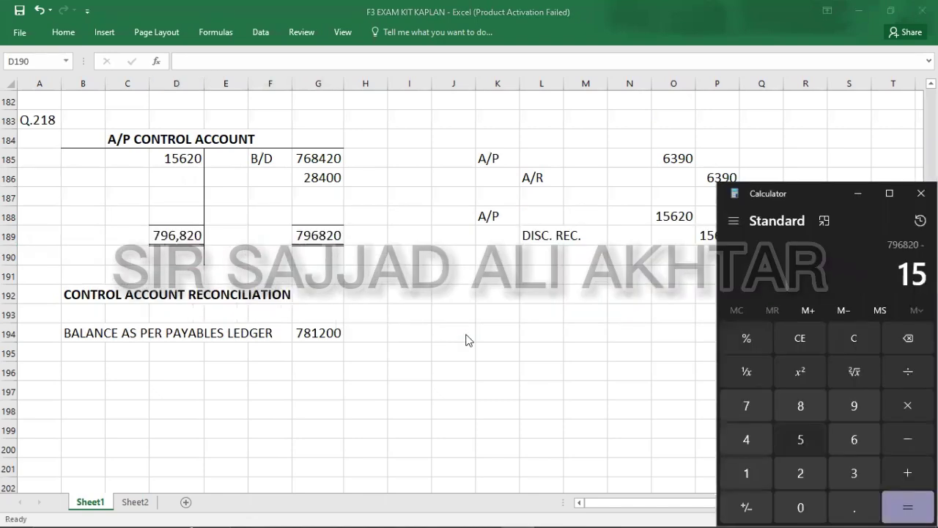
pyautogui.write('620')
pyautogui.press('Return')
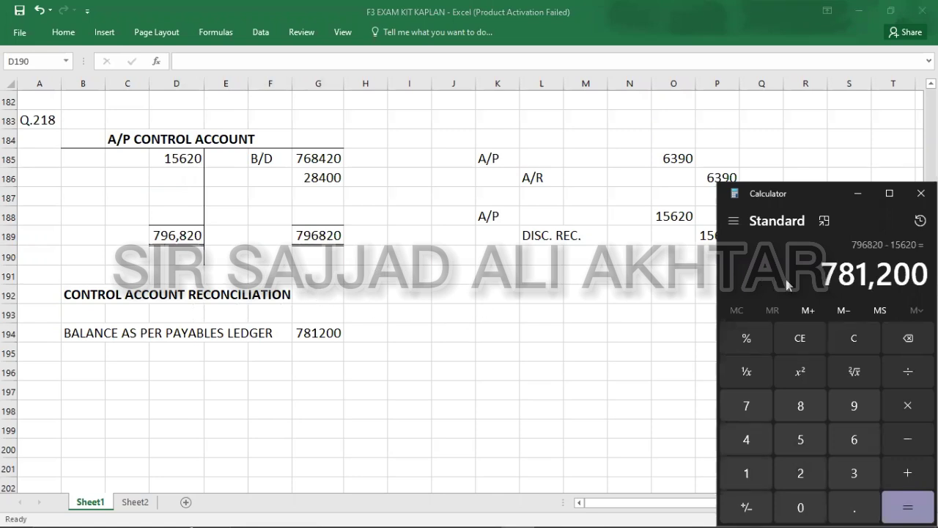
pyautogui.hotkey('alt', 'Tab')
pyautogui.click(125, 211)
pyautogui.write('C/D')
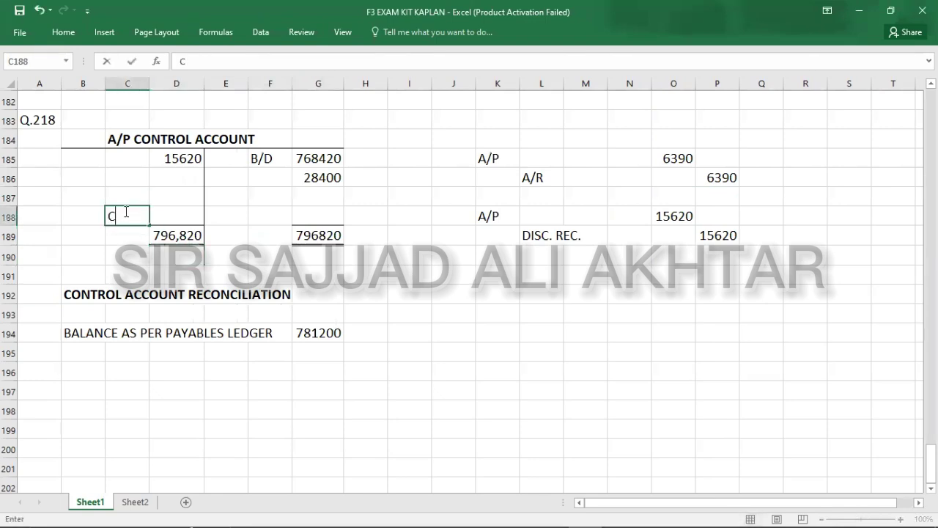
pyautogui.press('Tab')
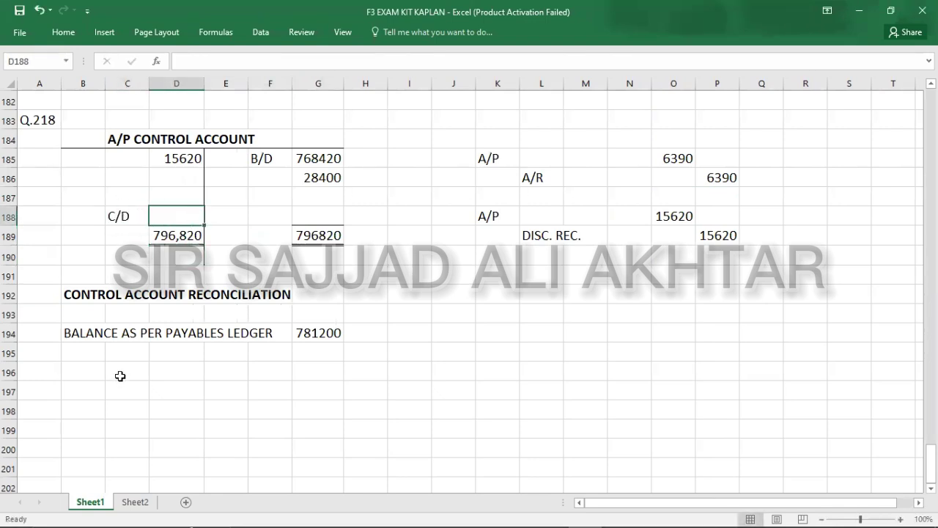
pyautogui.write('781200')
pyautogui.press('Return')
pyautogui.press('Return')
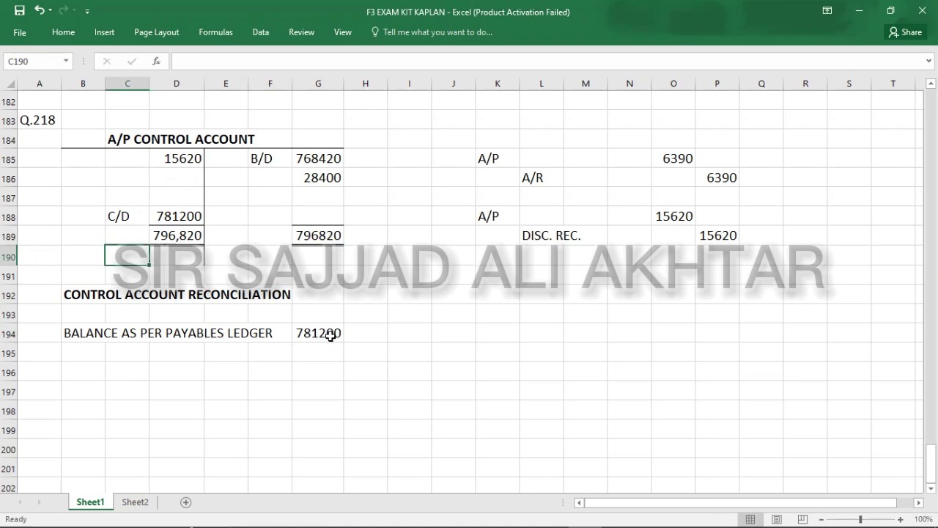
pyautogui.click(330, 335)
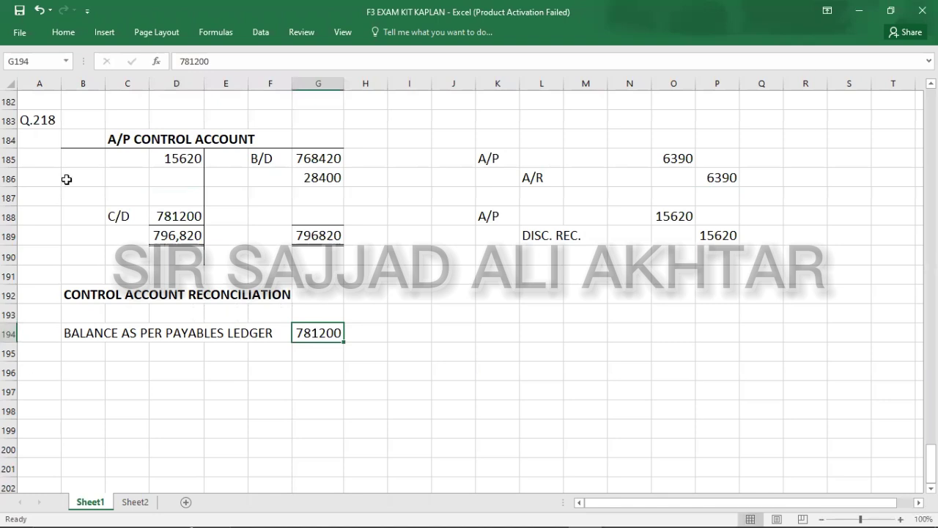
# Step: Enter B as the answer below the Q.218 label in A184
pyautogui.click(35, 140)
pyautogui.write('B')
pyautogui.press('Return')
pyautogui.press('Return')
pyautogui.press('Return')
pyautogui.press('Return')
pyautogui.press('Return')
pyautogui.press('Return')
pyautogui.press('Return')
pyautogui.press('Return')
pyautogui.press('Return')
pyautogui.press('Return')
pyautogui.press('Return')
pyautogui.press('Return')
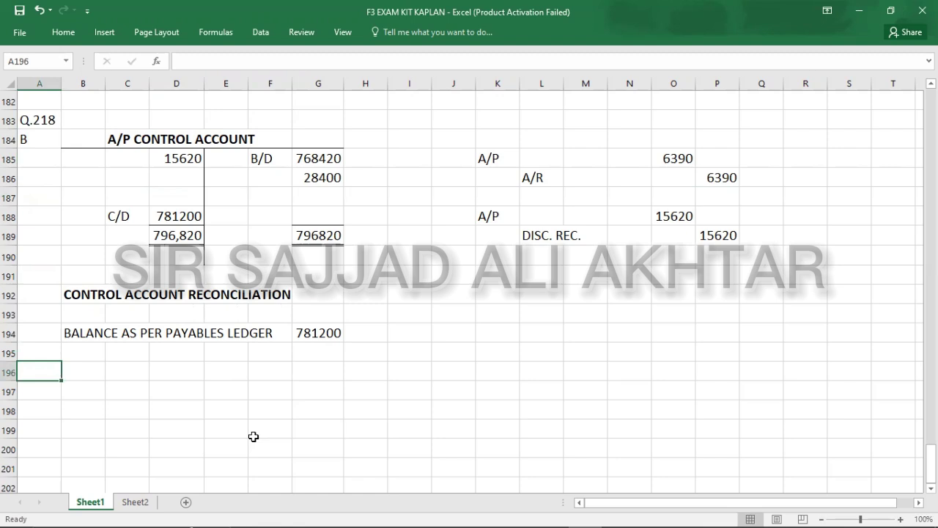
# Step: Undo the answer B and the option B entries in the A/P control account, keeping the 15620 discount received credit in P189
pyautogui.hotkey('ctrl', 'z')
pyautogui.hotkey('ctrl', 'z')
pyautogui.hotkey('ctrl', 'z')
pyautogui.hotkey('ctrl', 'z')
pyautogui.hotkey('ctrl', 'z')
pyautogui.hotkey('ctrl', 'z')
pyautogui.hotkey('ctrl', 'z')
pyautogui.hotkey('ctrl', 'z')
pyautogui.hotkey('ctrl', 'z')
pyautogui.hotkey('ctrl', 'z')
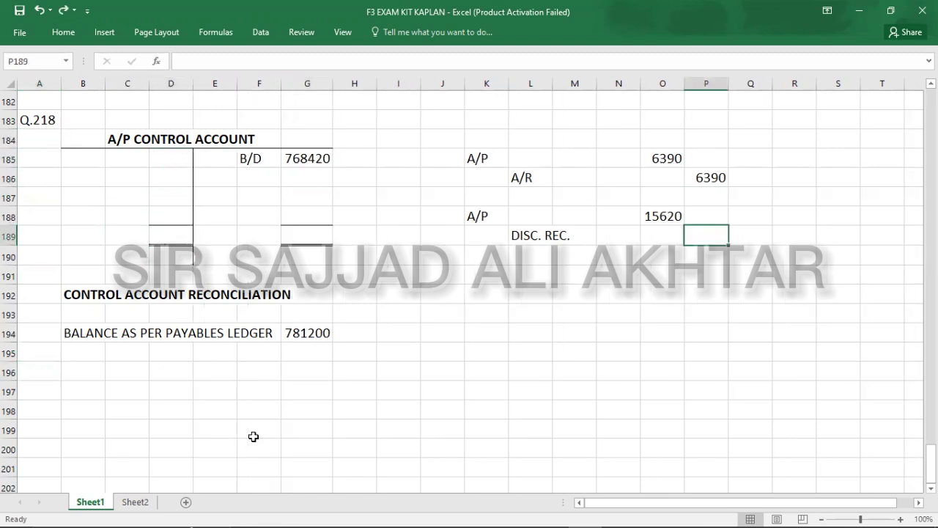
pyautogui.hotkey('ctrl', 'y')
# Step: Read option C in the Exam Kit, return to Excel and label the payables ledger balance CREIDT in H194
pyautogui.hotkey('alt', 'Tab')
pyautogui.press('Tab')
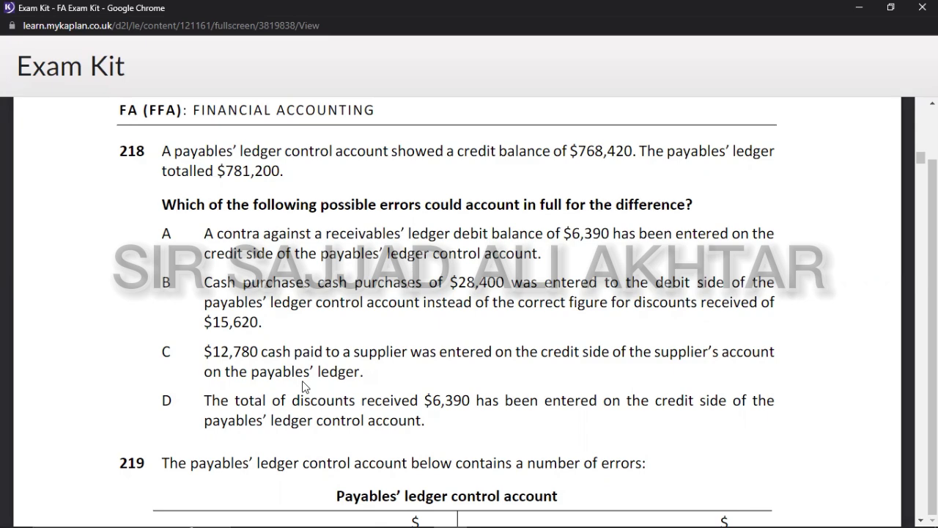
pyautogui.hotkey('alt', 'Tab')
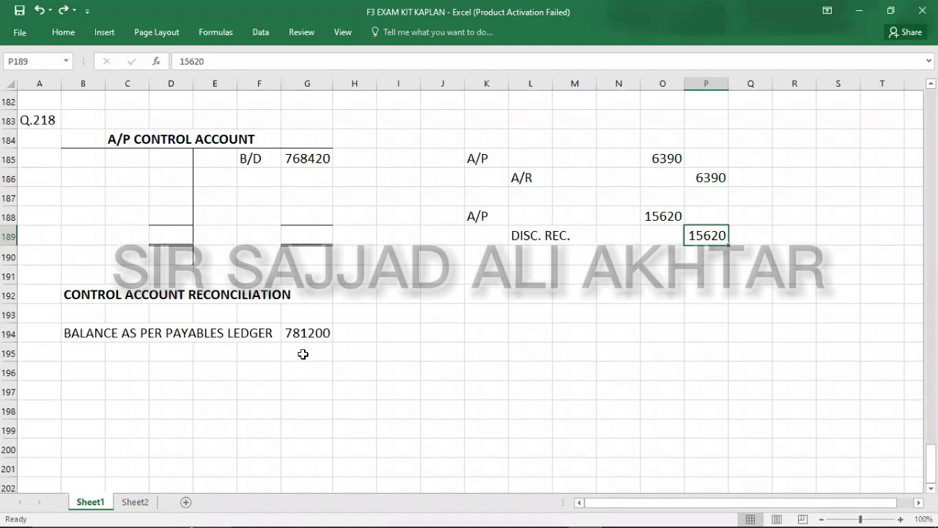
pyautogui.click(302, 354)
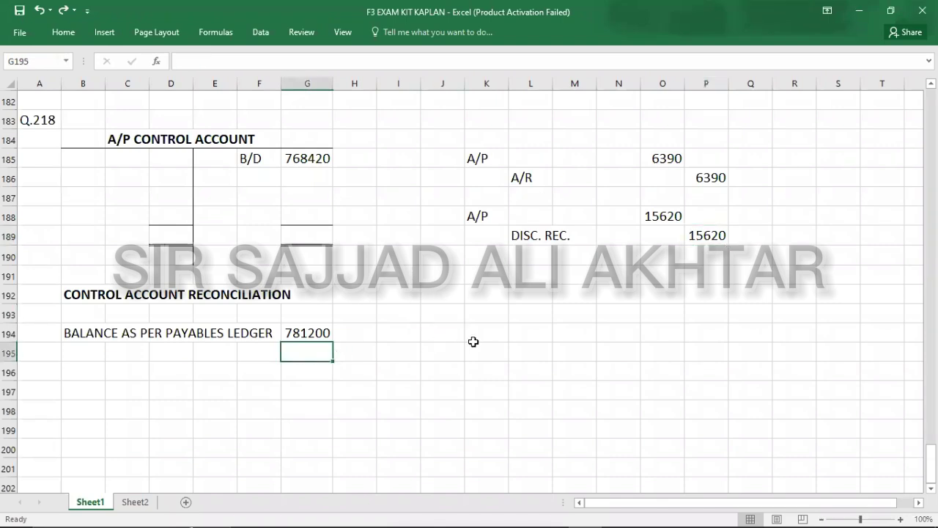
pyautogui.click(360, 327)
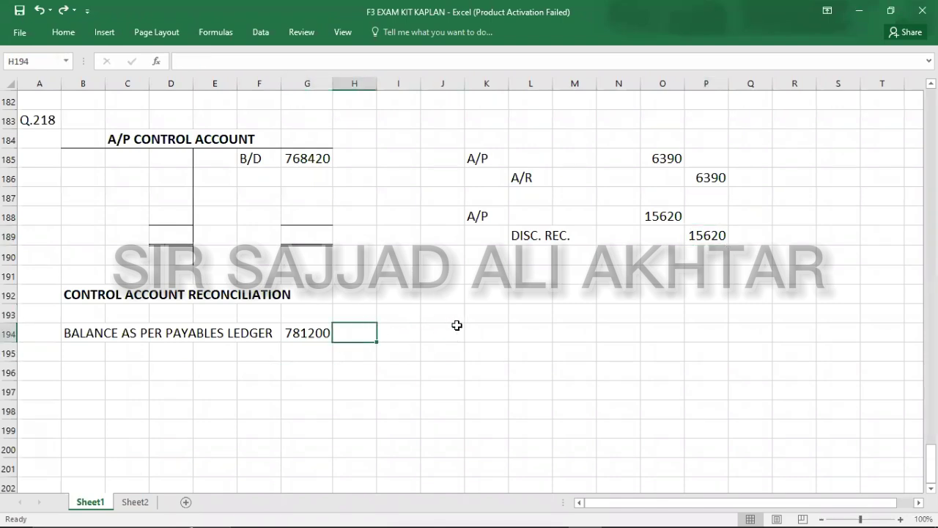
pyautogui.write('CREIDT')
pyautogui.press('Return')
pyautogui.press('Left')
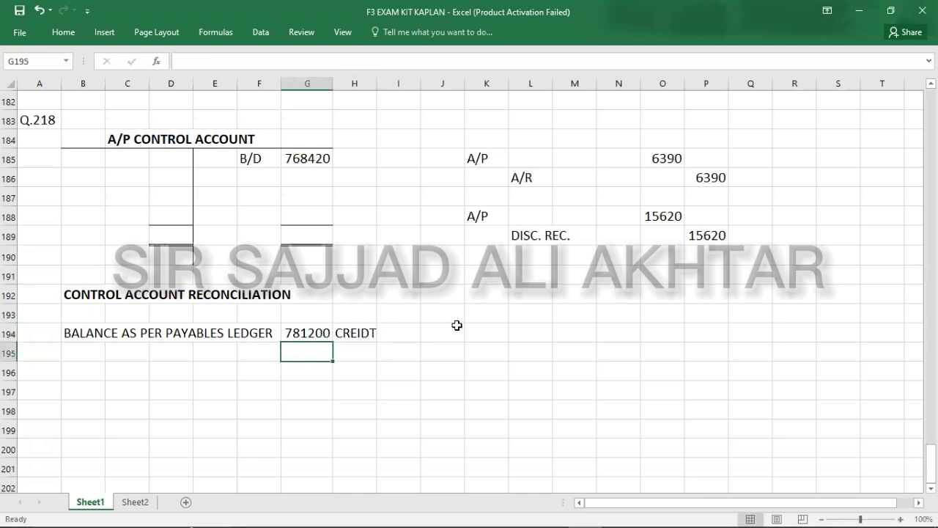
# Step: Recheck option C in the Exam Kit and multiply its cash payment of 12780 by 2 in Calculator
pyautogui.hotkey('alt', 'Tab')
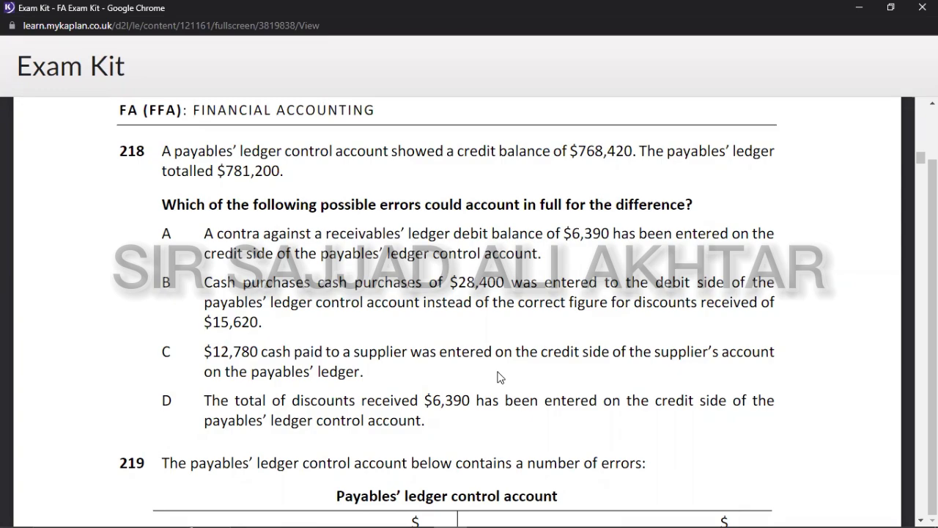
pyautogui.hotkey('alt', 'Tab')
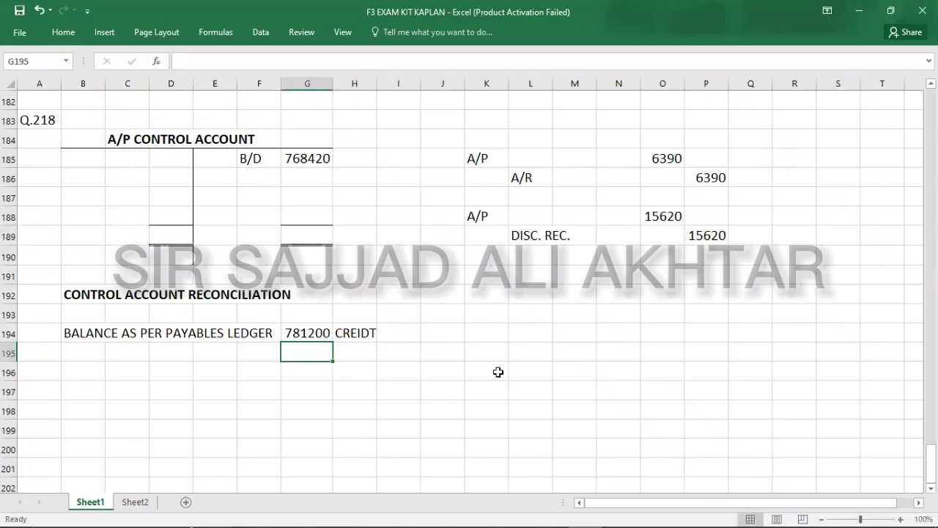
pyautogui.hotkey('alt', 'Tab')
pyautogui.hotkey('alt', 'Tab')
pyautogui.hotkey('alt', 'Tab')
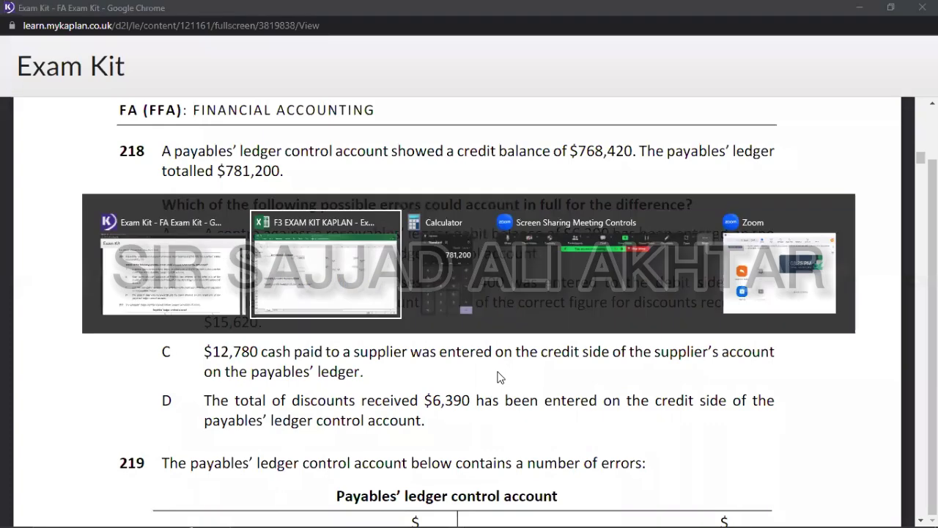
pyautogui.write('12780*')
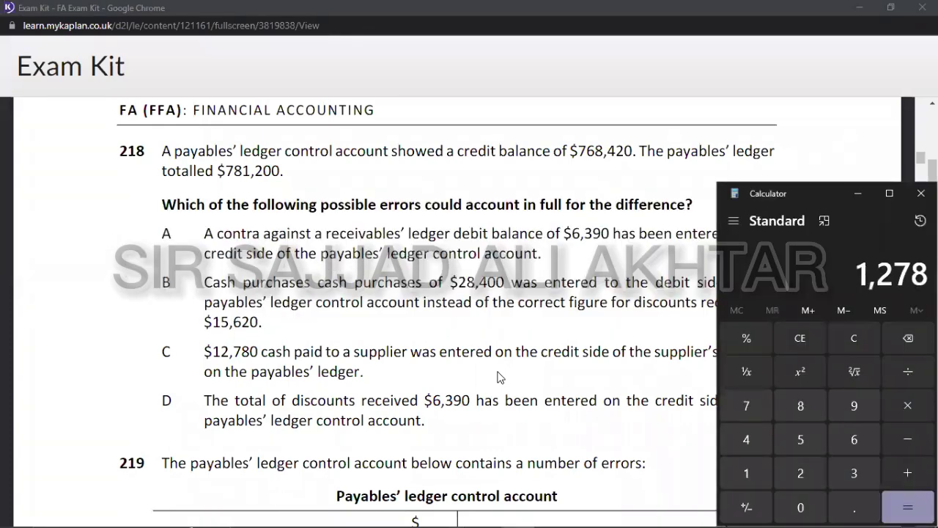
pyautogui.write('2')
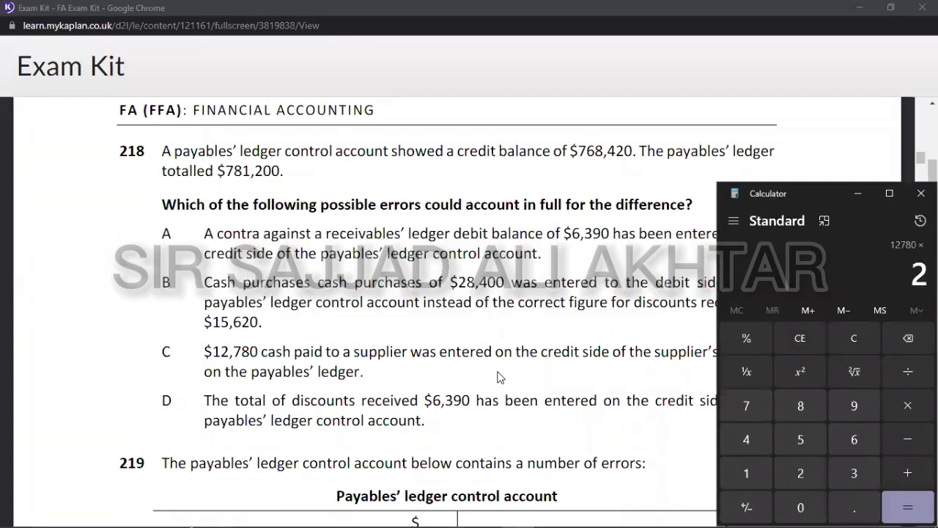
pyautogui.press('Return')
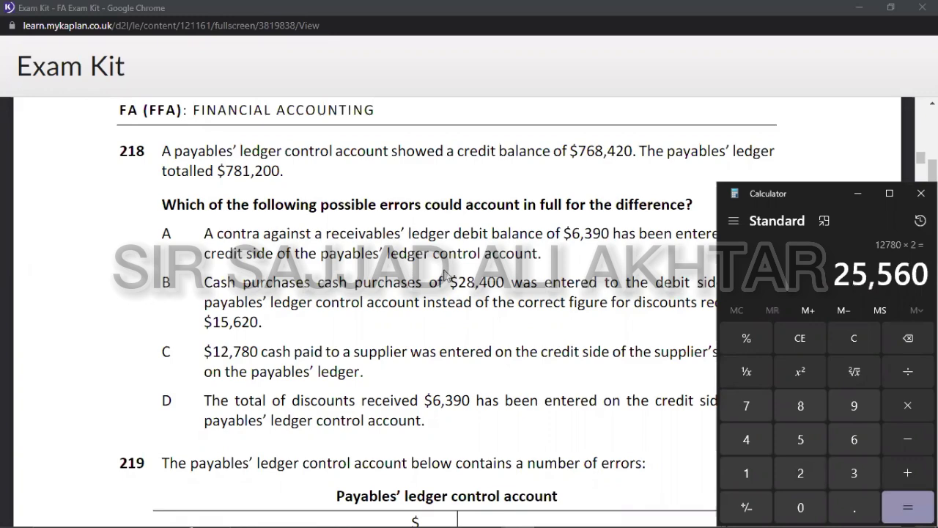
# Step: Return to Excel, enter the ledger correction as -25560 in G195 and label it DEBIT in H195
pyautogui.hotkey('alt', 'Tab')
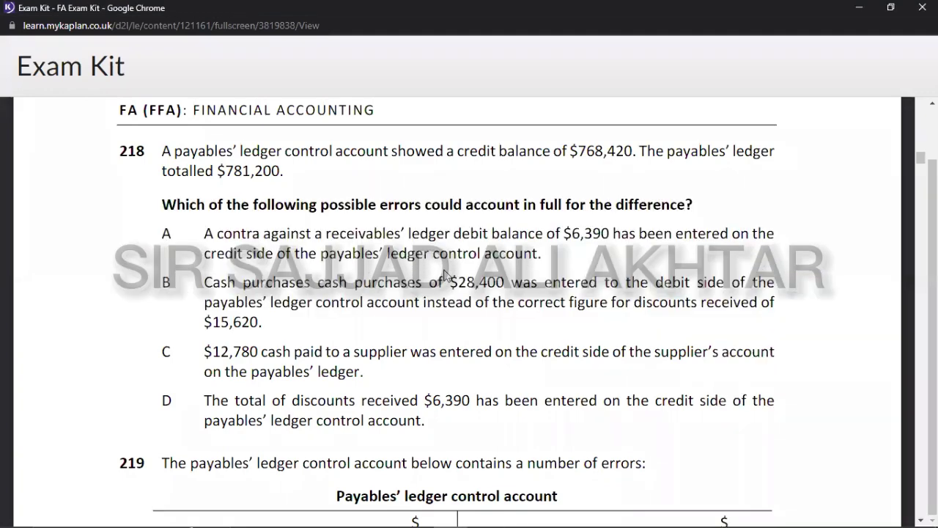
pyautogui.hotkey('alt', 'Tab')
pyautogui.write('25560')
pyautogui.press('Tab')
pyautogui.write('DEBIT')
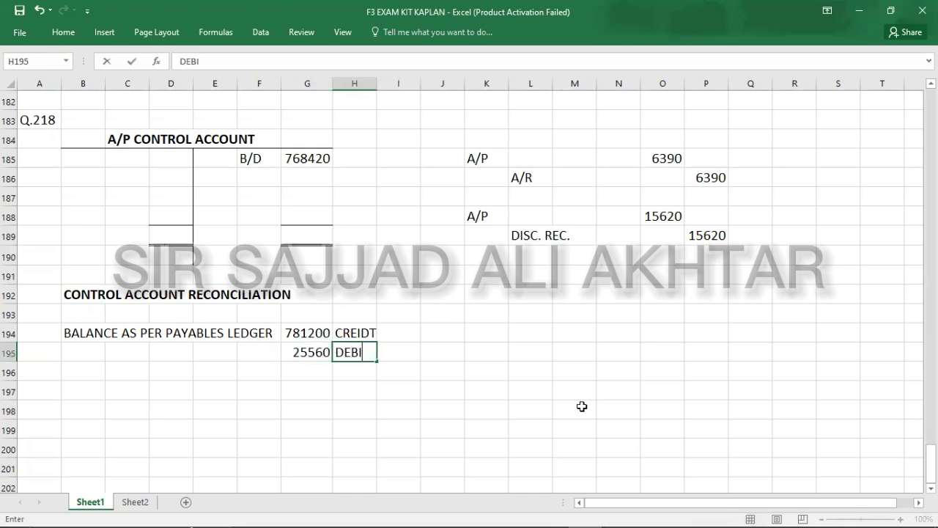
pyautogui.doubleClick(288, 352)
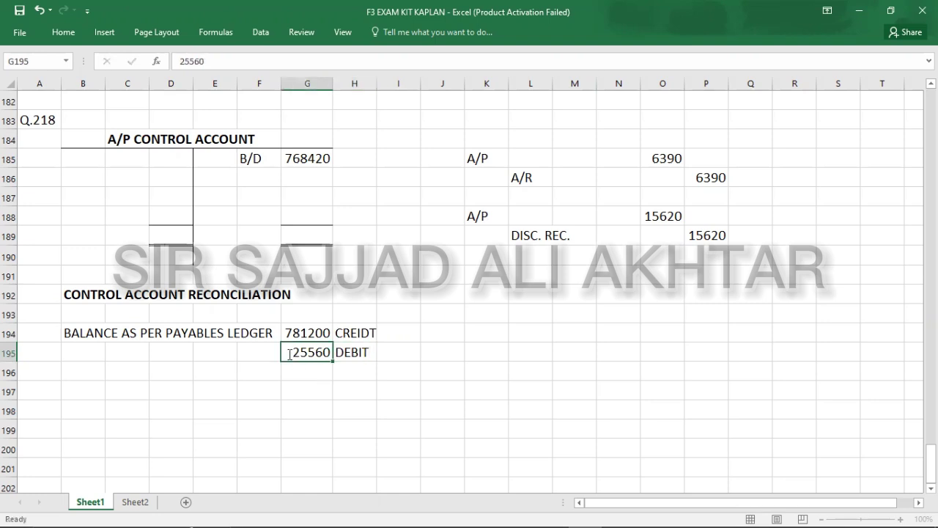
pyautogui.write('-')
pyautogui.press('Return')
pyautogui.press('Return')
# Step: Switch to Calculator and subtract the 25560 correction from the 781200 payables ledger balance
pyautogui.write('1')
pyautogui.press('BackSpace')
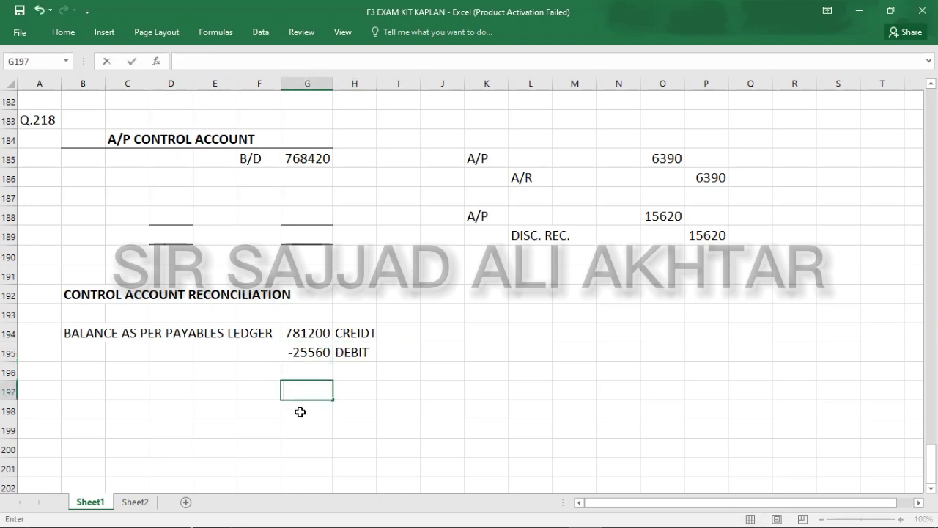
pyautogui.hotkey('alt', 'Tab')
pyautogui.hotkey('alt', 'Tab')
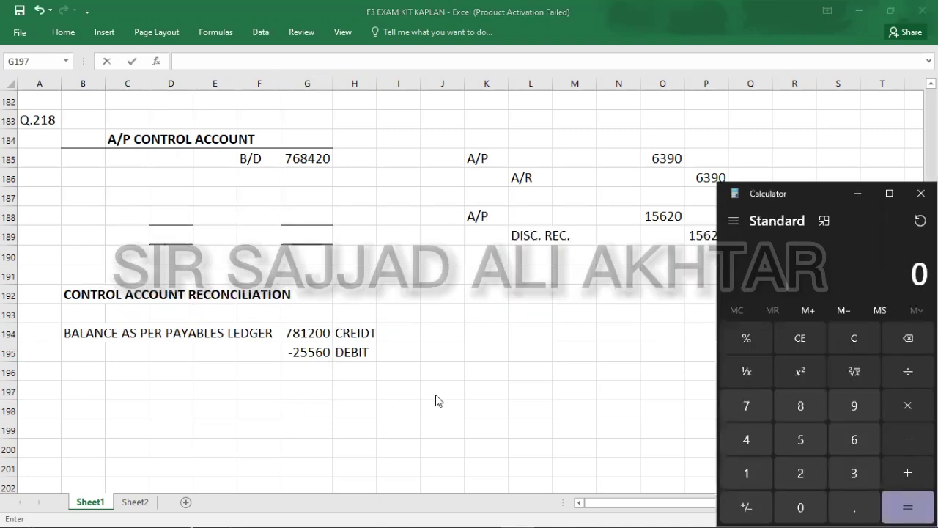
pyautogui.write('781')
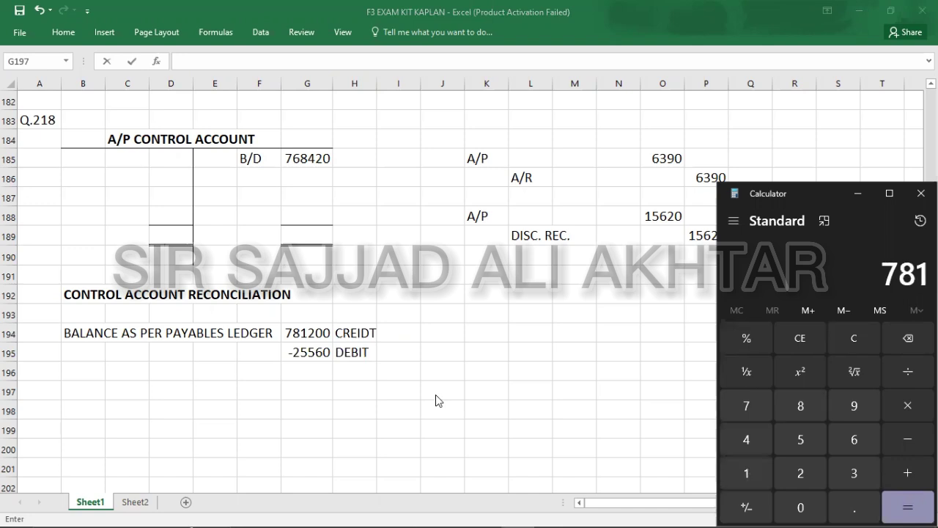
pyautogui.write('200')
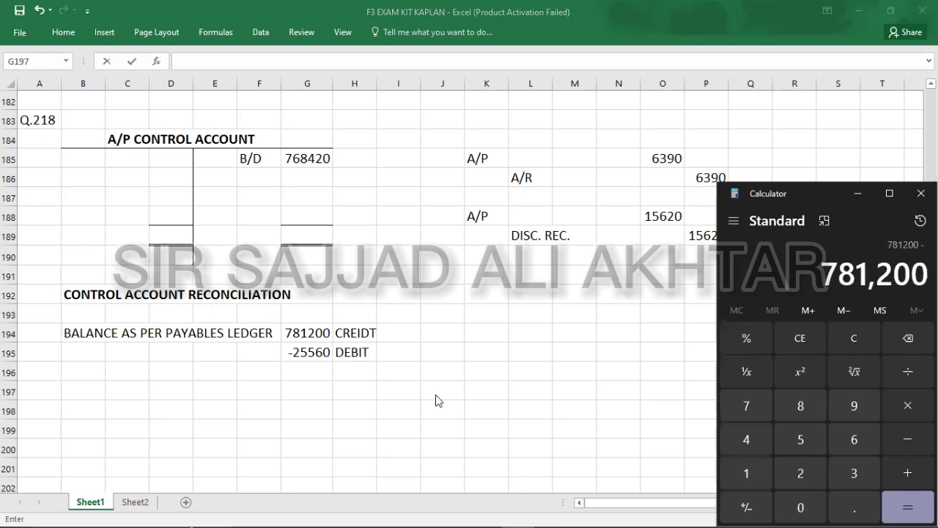
pyautogui.write('-25560')
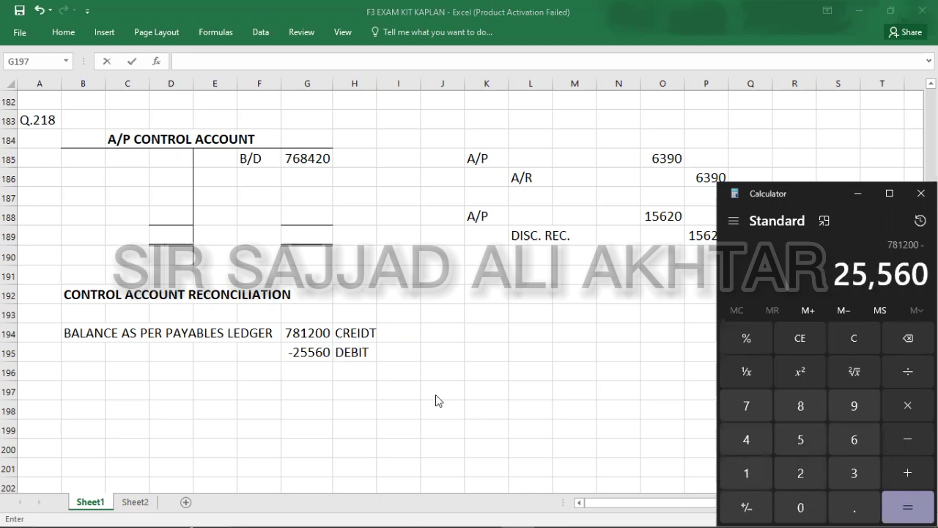
pyautogui.press('Return')
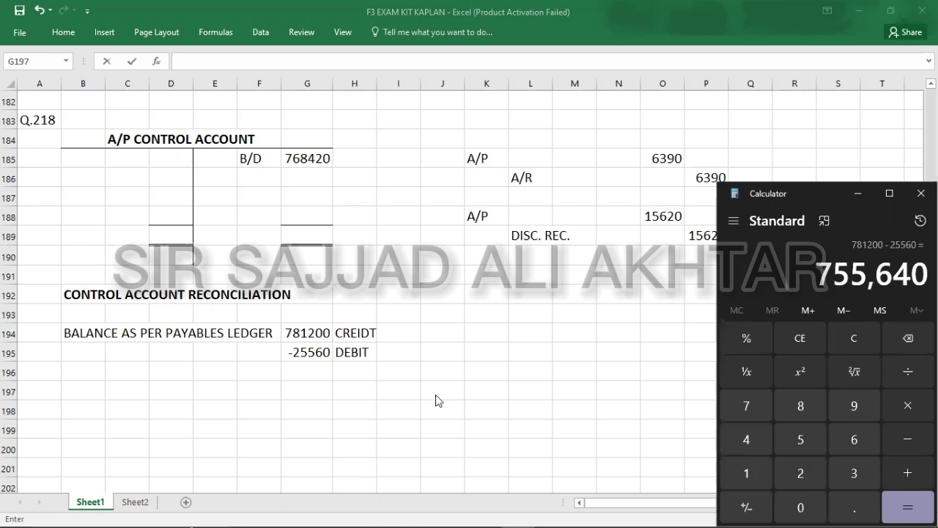
# Step: Return to Excel and undo the 25560 ledger correction in G195 together with its DEBIT label
pyautogui.hotkey('alt', 'Tab')
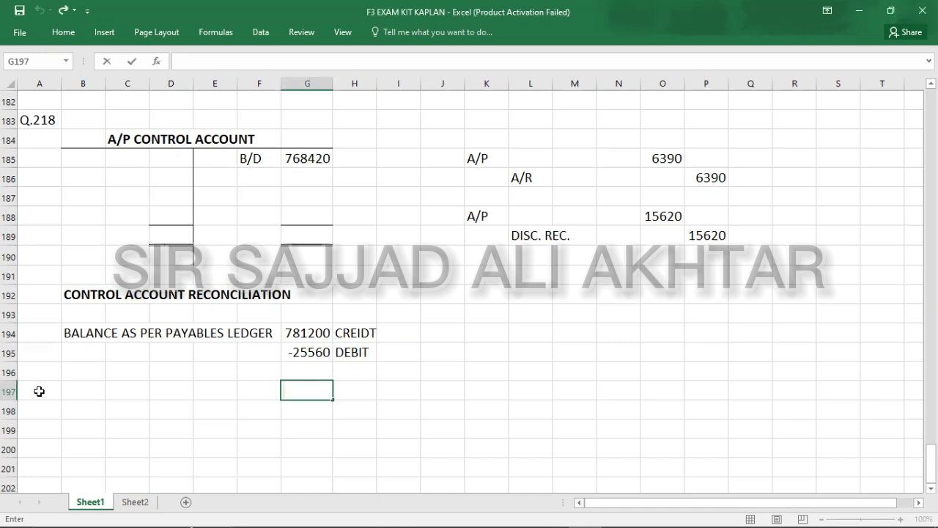
pyautogui.click(83, 396)
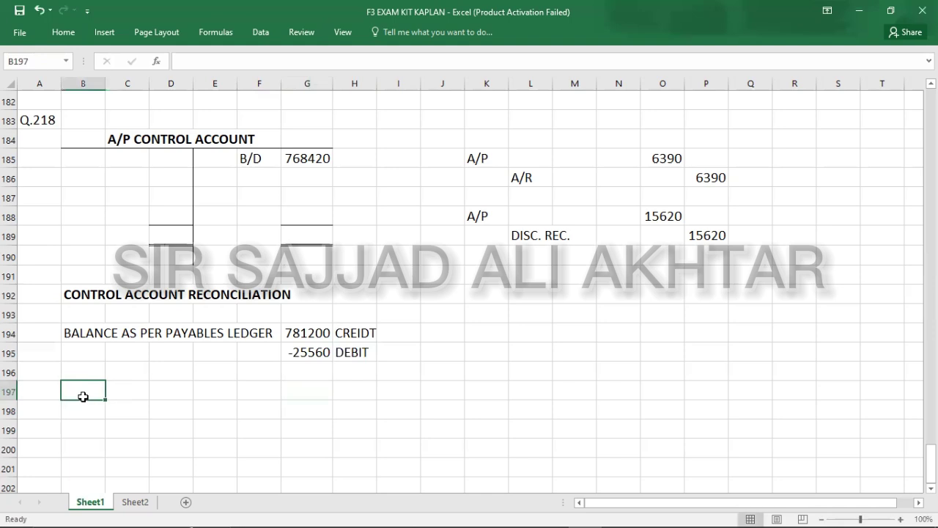
pyautogui.hotkey('ctrl', 'z')
pyautogui.hotkey('ctrl', 'z')
pyautogui.hotkey('ctrl', 'z')
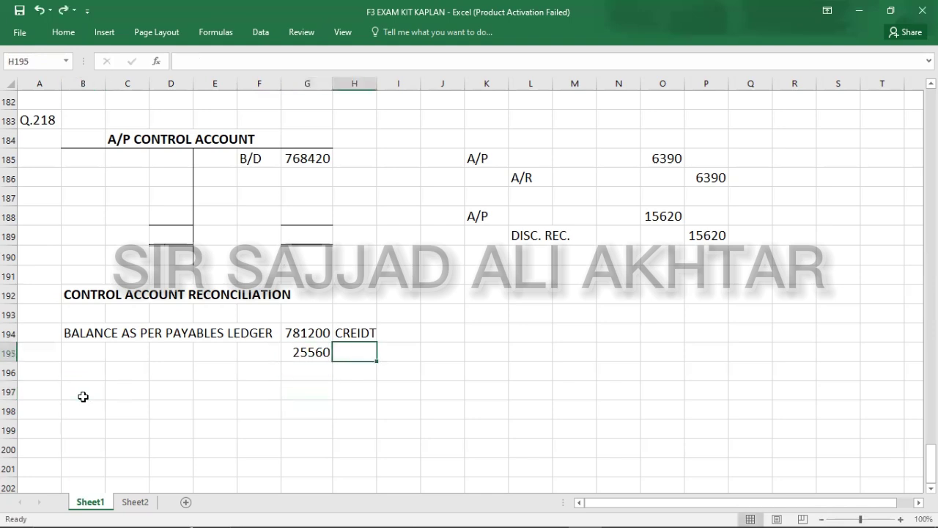
pyautogui.hotkey('ctrl', 'z')
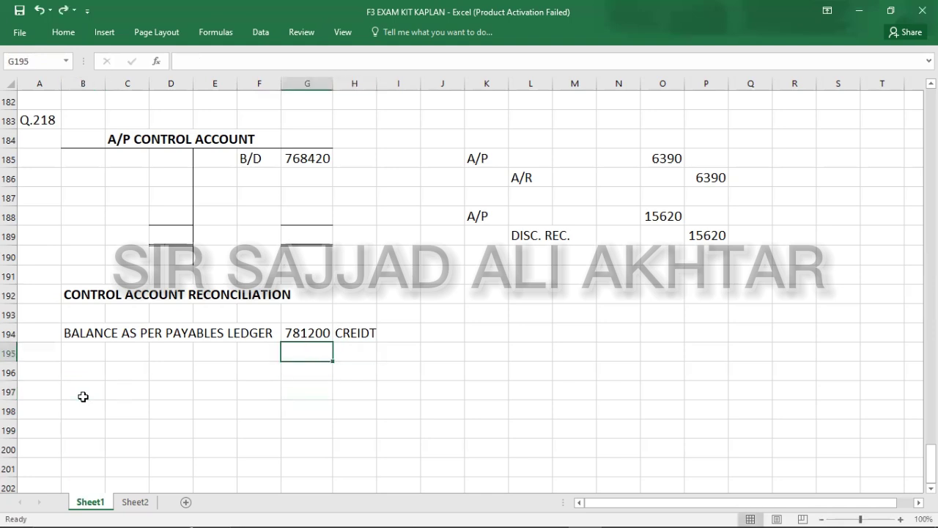
# Step: Read option D in the Exam Kit and multiply its discounts received of 6390 by 2 in Calculator
pyautogui.hotkey('alt', 'Tab')
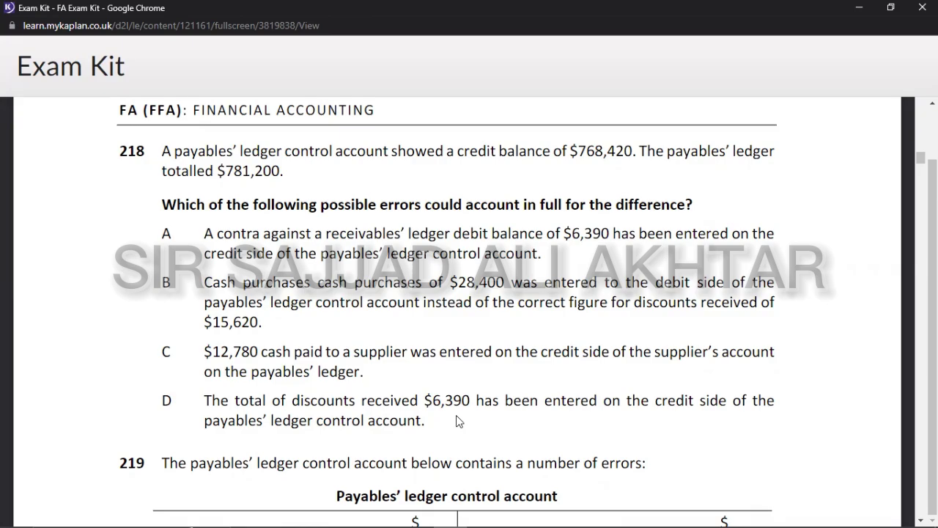
pyautogui.hotkey('alt', 'Tab')
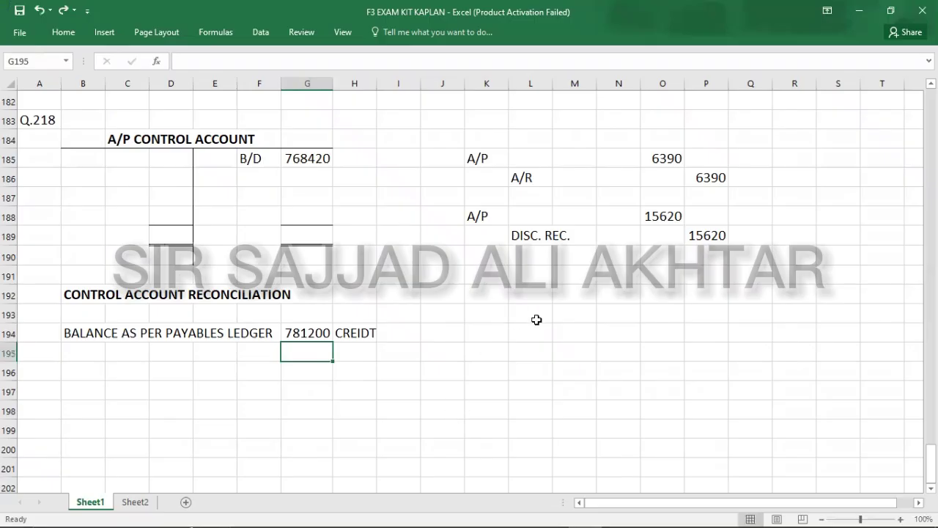
pyautogui.hotkey('alt', 'Tab')
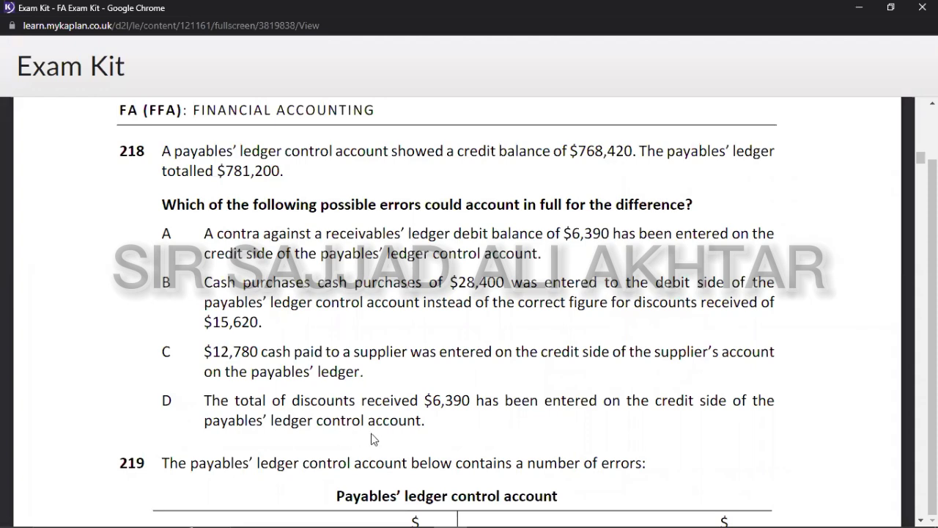
pyautogui.hotkey('alt', 'Tab')
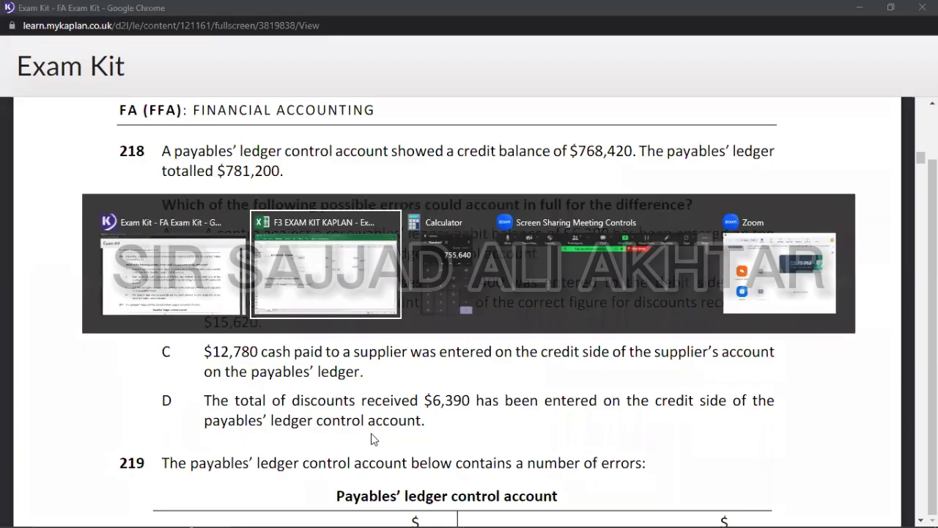
pyautogui.hotkey('alt', 'Tab')
pyautogui.hotkey('alt', 'Tab')
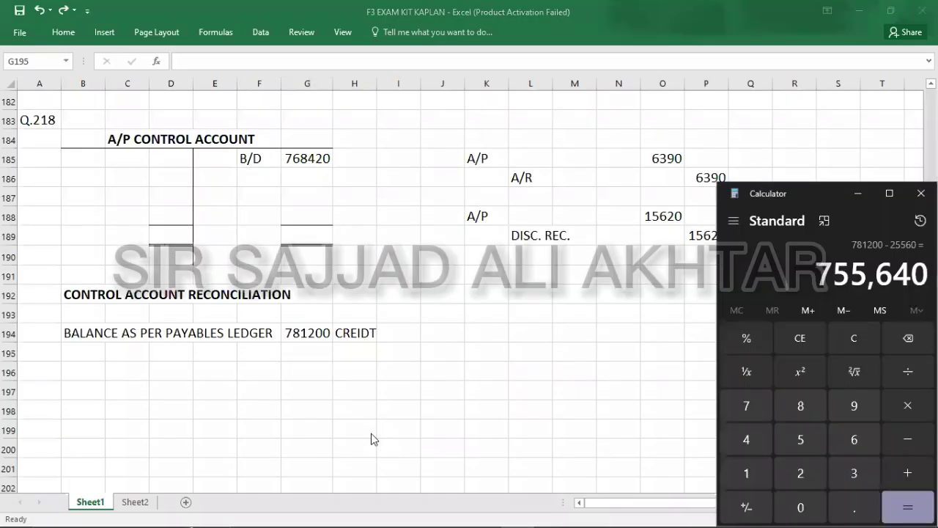
pyautogui.write('6390')
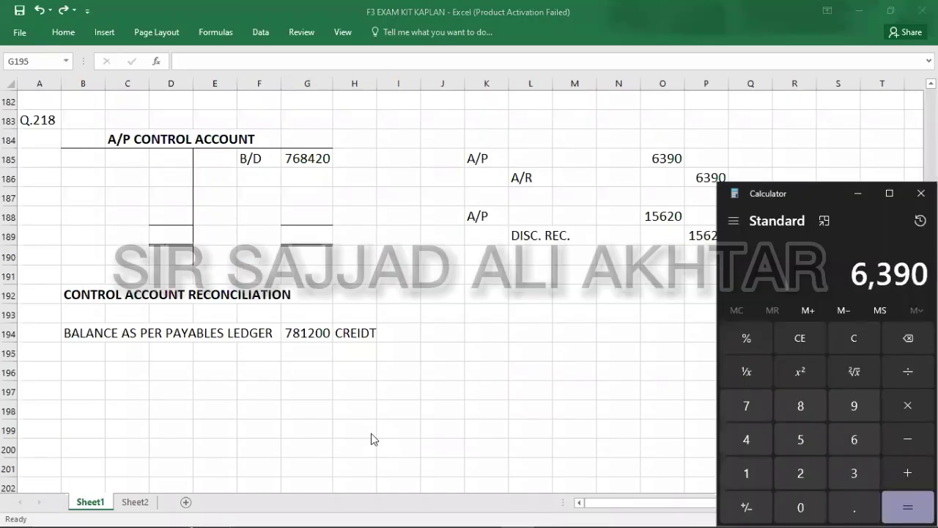
pyautogui.write('*2')
pyautogui.press('Return')
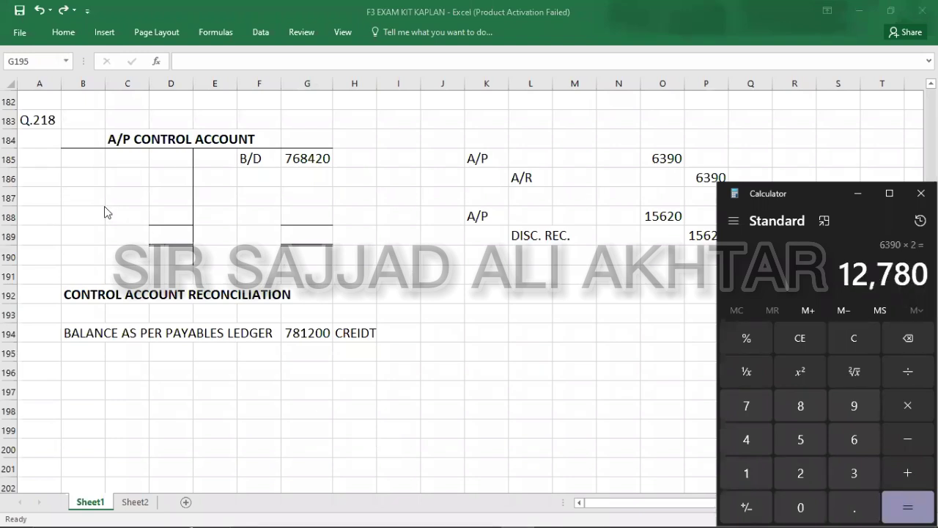
# Step: Return to Excel and enter 12780 on the debit side of the A/P control account in D185
pyautogui.click(171, 162)
pyautogui.click(175, 160)
pyautogui.write('12780')
pyautogui.press('Return')
# Step: Enter 768420 as the total of both sides in G189 and D189, and label the balancing row C/D in C188
pyautogui.press('Down')
pyautogui.press('Down')
pyautogui.press('Down')
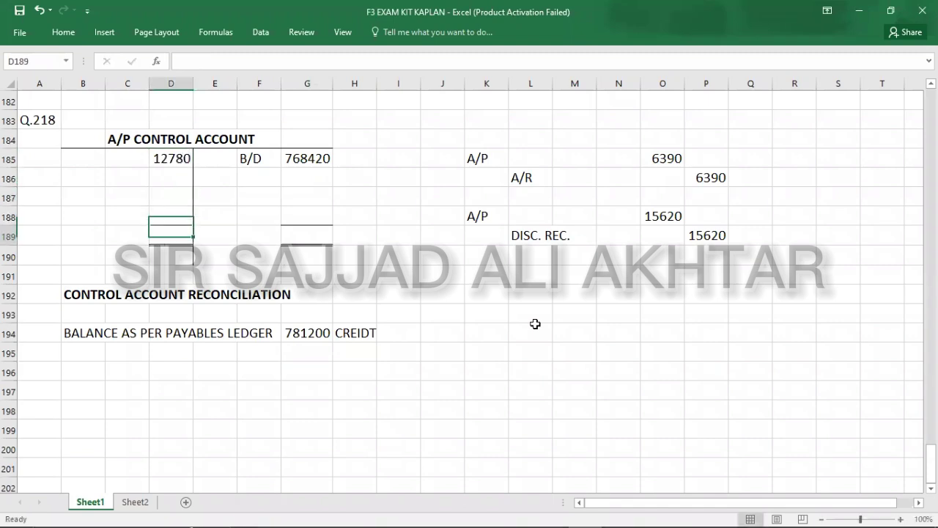
pyautogui.press('Right')
pyautogui.press('Right')
pyautogui.press('Right')
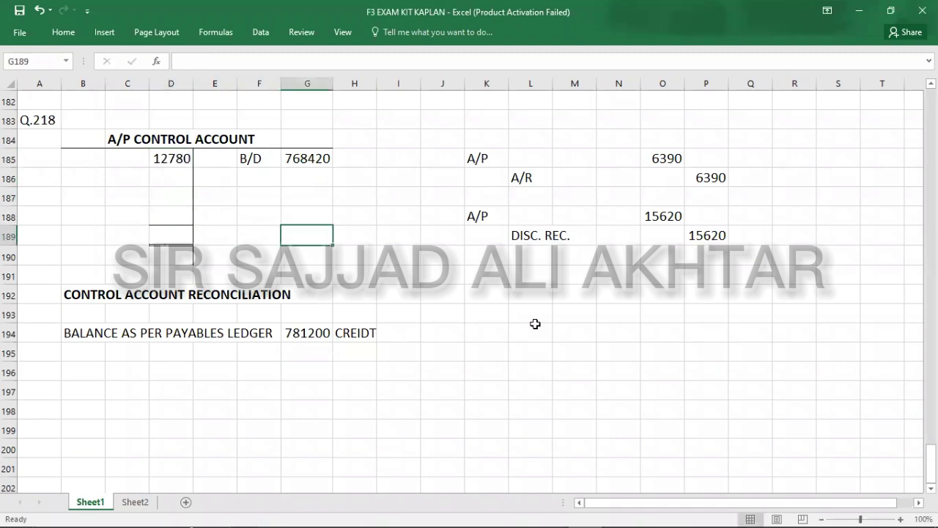
pyautogui.write('768420')
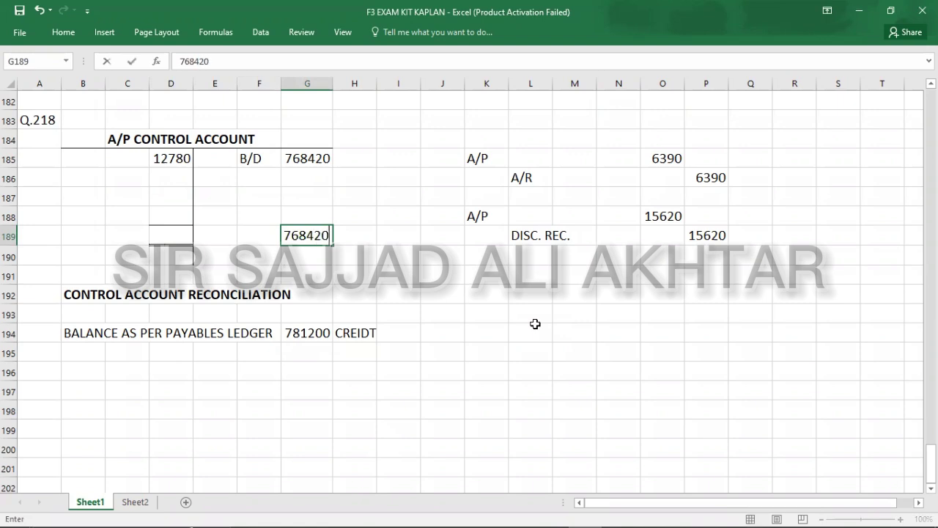
pyautogui.press('Left')
pyautogui.press('Left')
pyautogui.press('Left')
pyautogui.write('76')
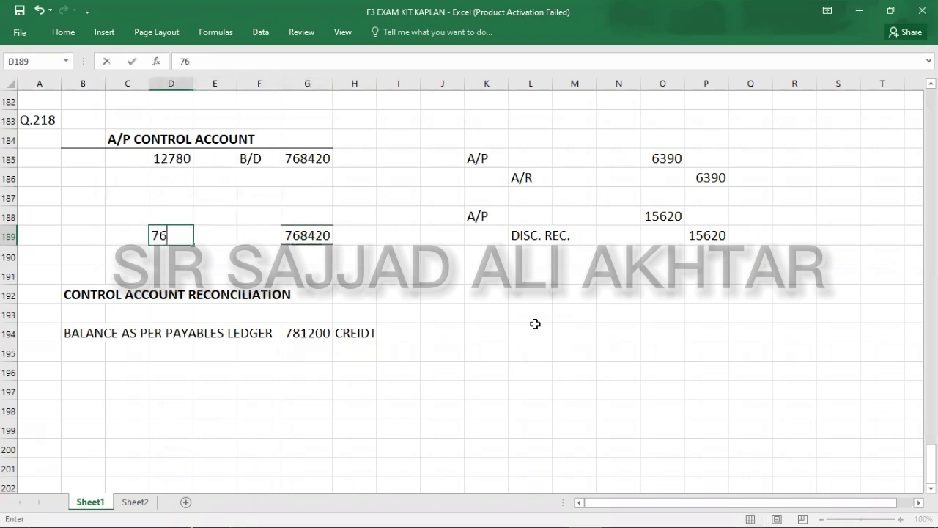
pyautogui.write('8420')
pyautogui.press('Up')
pyautogui.press('Left')
pyautogui.write('C/D')
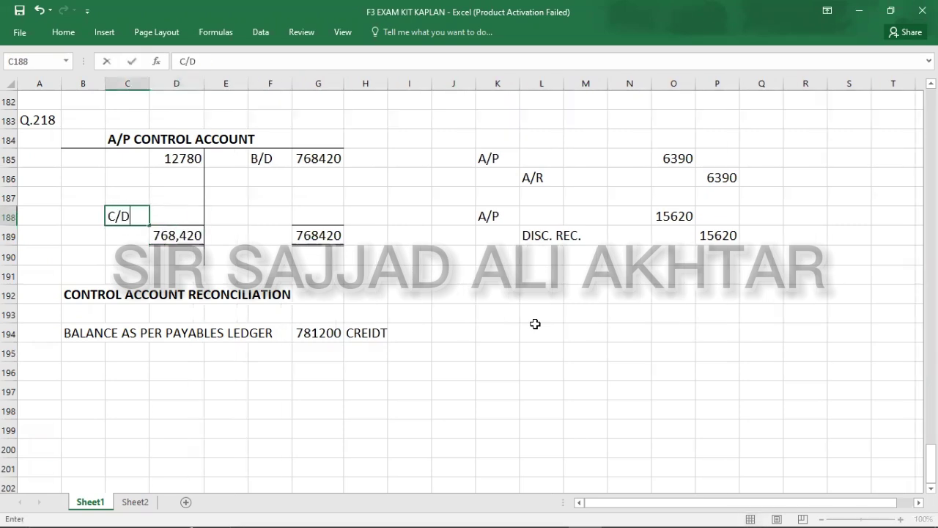
# Step: Select D188 for the balancing figure and subtract 12780 from 768420 in Calculator
pyautogui.press('Right')
pyautogui.hotkey('alt', 'Tab')
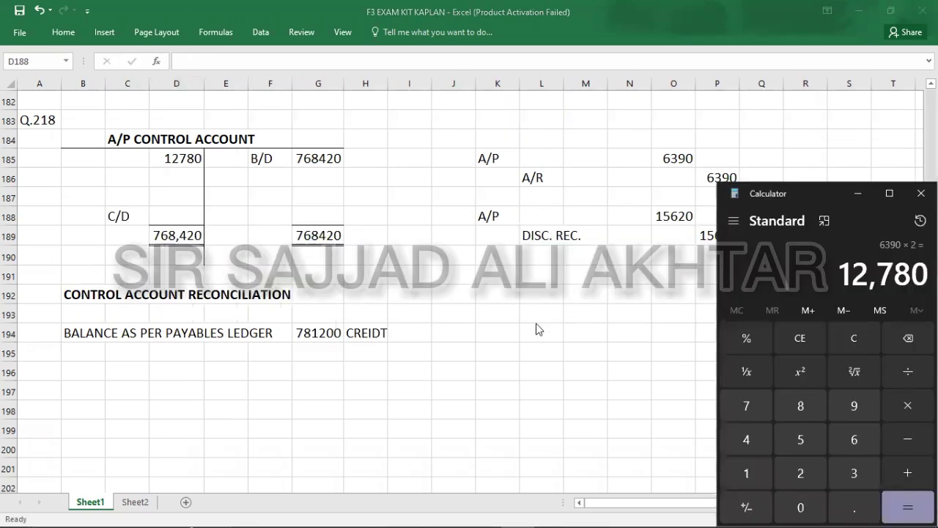
pyautogui.press('Escape')
pyautogui.write('76')
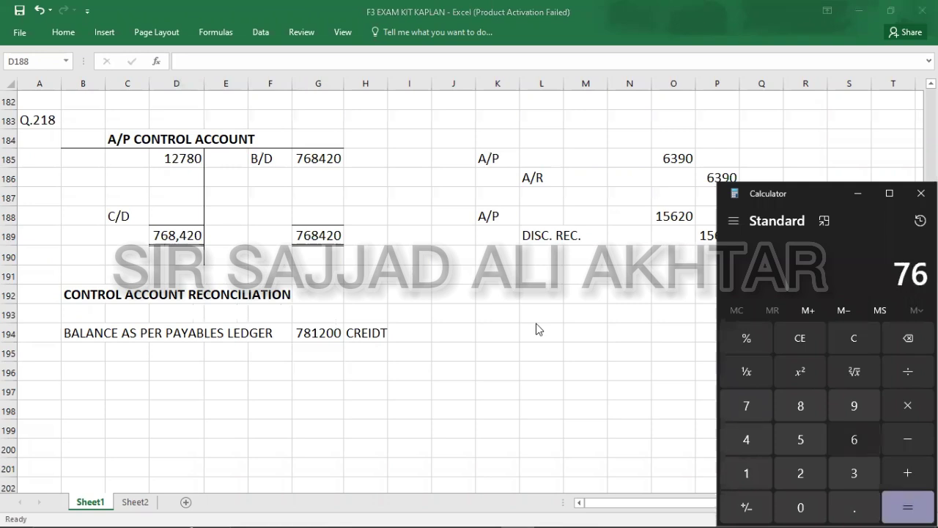
pyautogui.write('8420 - 1278')
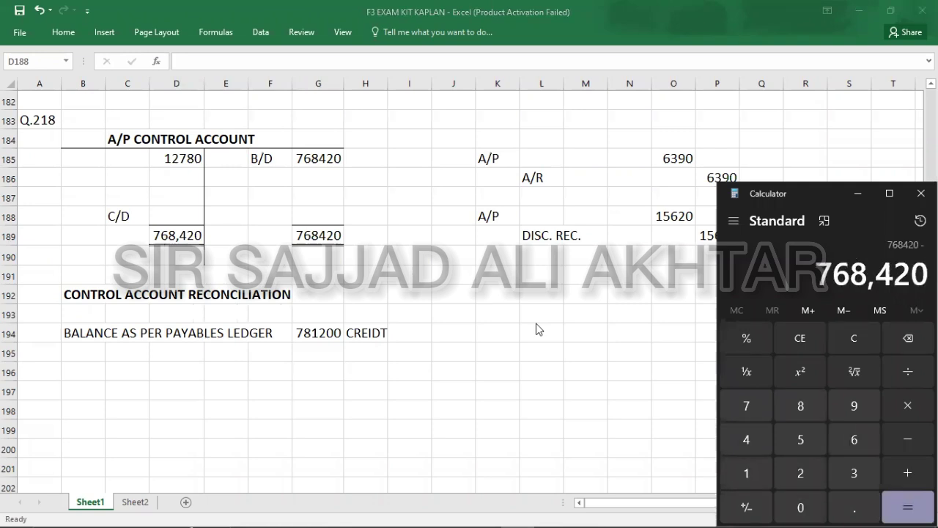
pyautogui.write('0')
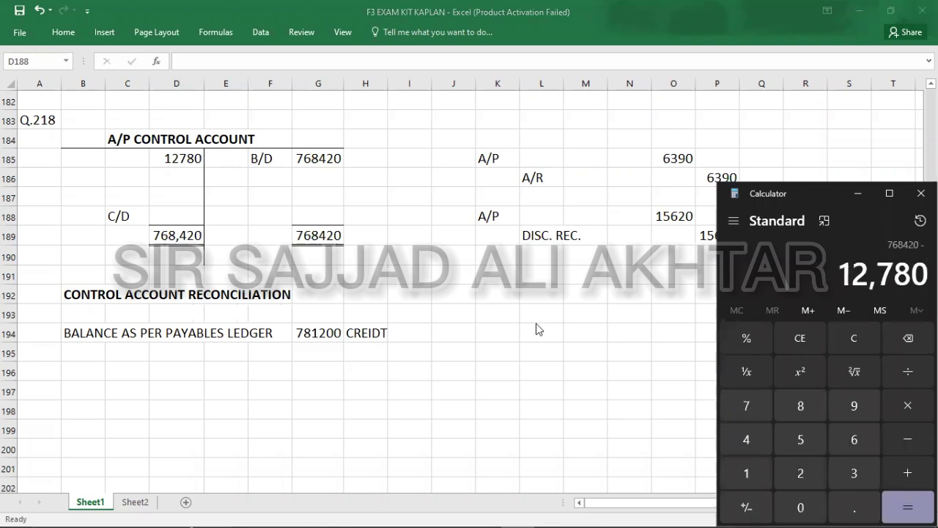
pyautogui.press('Return')
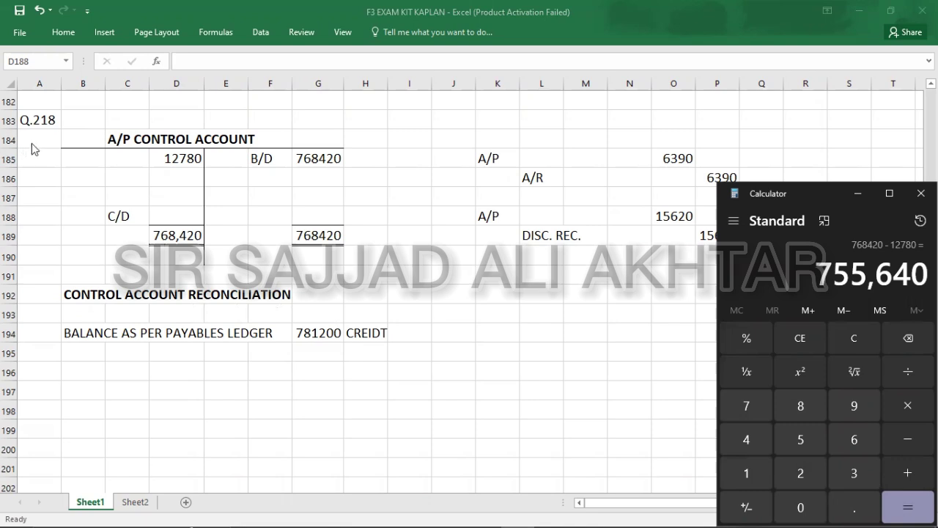
# Step: Return to Excel and undo the option D entries in the A/P control account and the CREIDT label in H194
pyautogui.hotkey('alt', 'Tab')
pyautogui.hotkey('ctrl', 'z')
pyautogui.hotkey('ctrl', 'z')
pyautogui.hotkey('ctrl', 'z')
pyautogui.hotkey('ctrl', 'z')
pyautogui.hotkey('ctrl', 'z')
pyautogui.hotkey('ctrl', 'z')
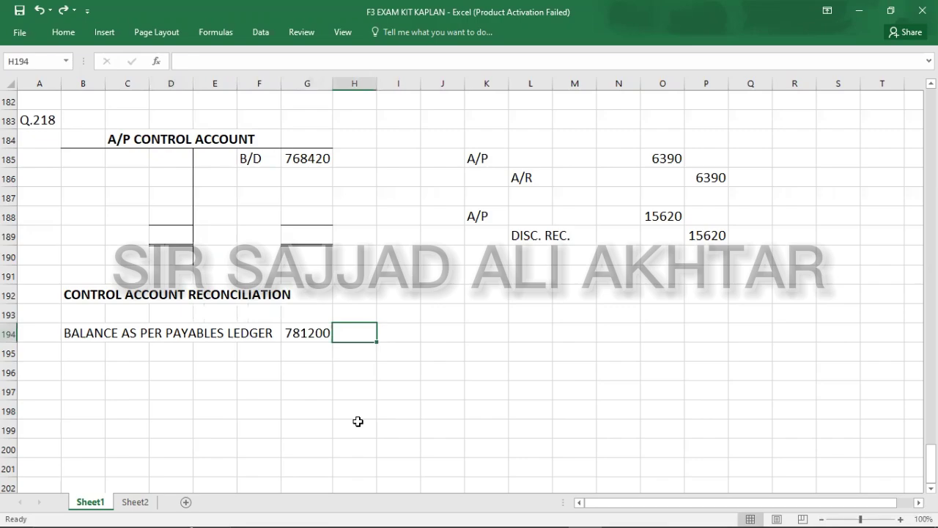
# Step: Reread option B in the Exam Kit, return to Excel and enter 28400 on the credit side in G186
pyautogui.hotkey('alt', 'Tab')
pyautogui.press('Tab')
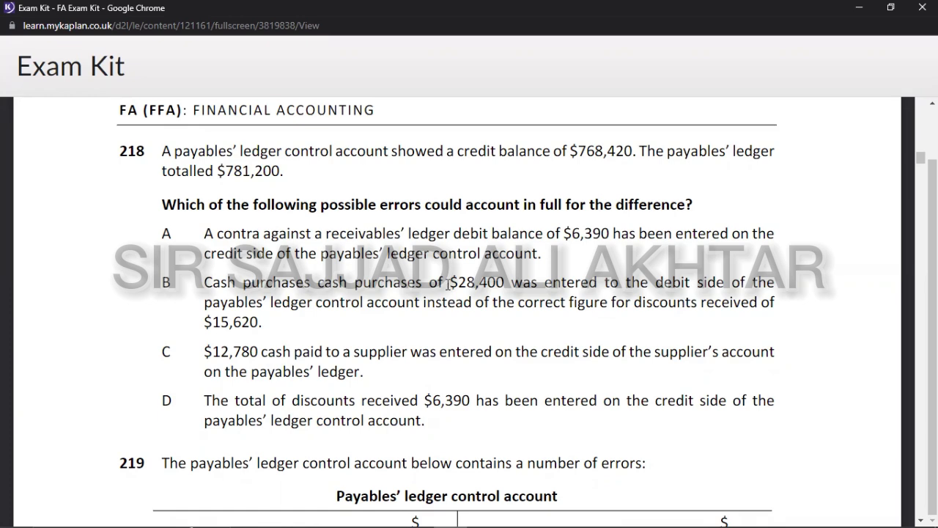
pyautogui.hotkey('alt', 'Tab')
pyautogui.press('Up')
pyautogui.press('Up')
pyautogui.press('Up')
pyautogui.press('Up')
pyautogui.press('Up')
pyautogui.press('Up')
pyautogui.press('Up')
pyautogui.press('Up')
pyautogui.press('Left')
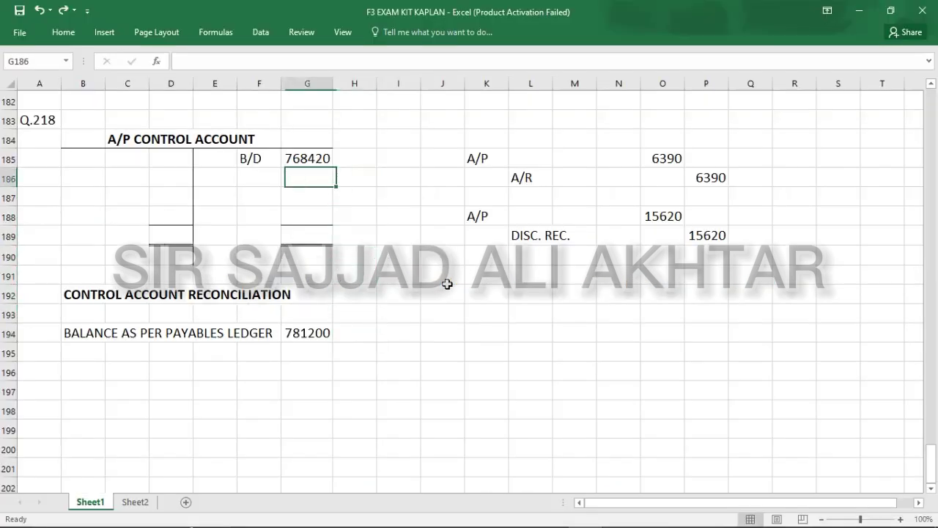
pyautogui.write('28400')
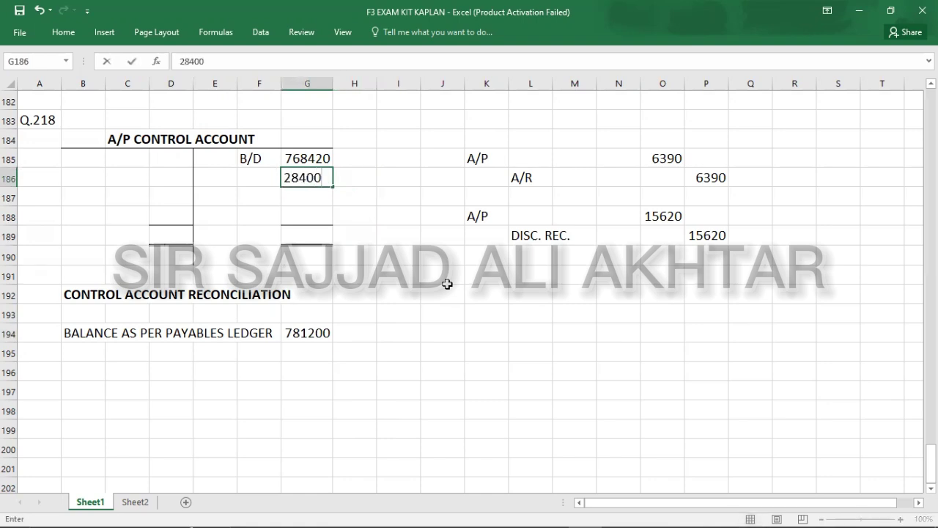
pyautogui.press('Return')
pyautogui.press('Up')
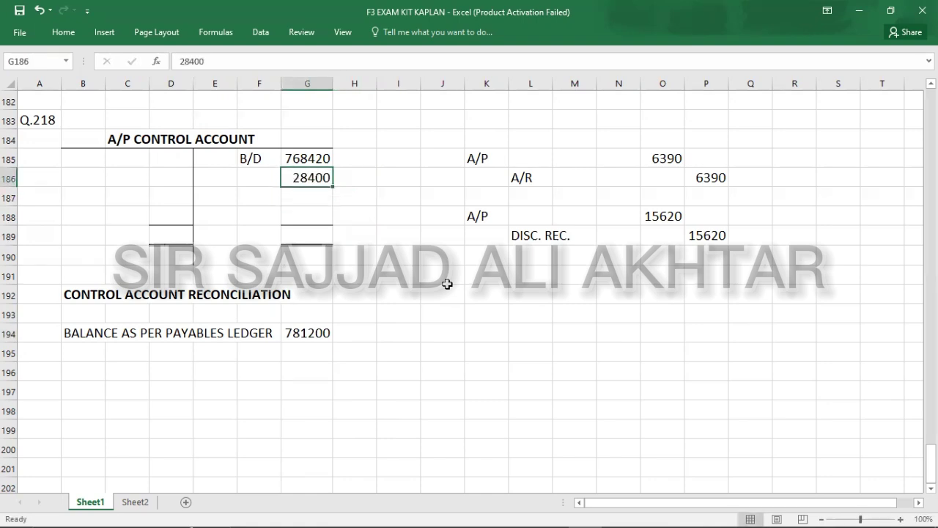
# Step: Enter the 15620 discount received on the debit side in D185, rechecking option B in the Exam Kit
pyautogui.press('Up')
pyautogui.press('Left')
pyautogui.press('Left')
pyautogui.press('Left')
pyautogui.write('15620')
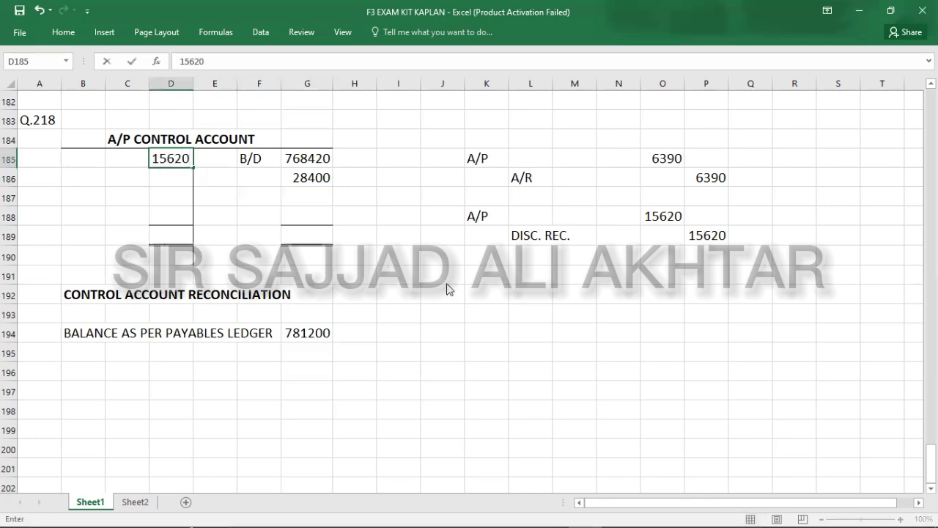
pyautogui.hotkey('alt', 'Tab')
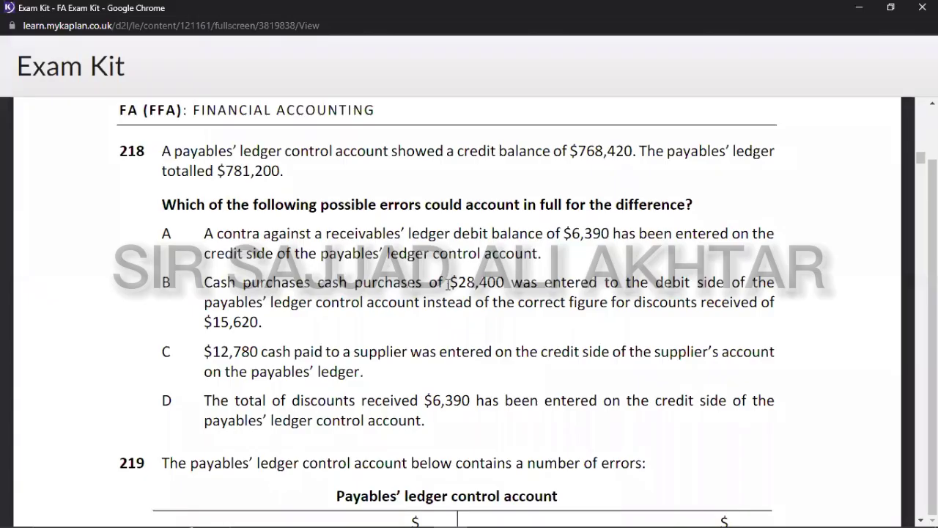
pyautogui.hotkey('alt', 'Tab')
pyautogui.press('Return')
# Step: Select G189 in Excel for the account total, and add 768420 and 28400 in Calculator
pyautogui.press('Down')
pyautogui.press('Down')
pyautogui.press('Down')
pyautogui.press('Right')
pyautogui.press('Right')
pyautogui.press('Right')
pyautogui.hotkey('alt', 'Tab')
pyautogui.hotkey('alt', 'Tab')
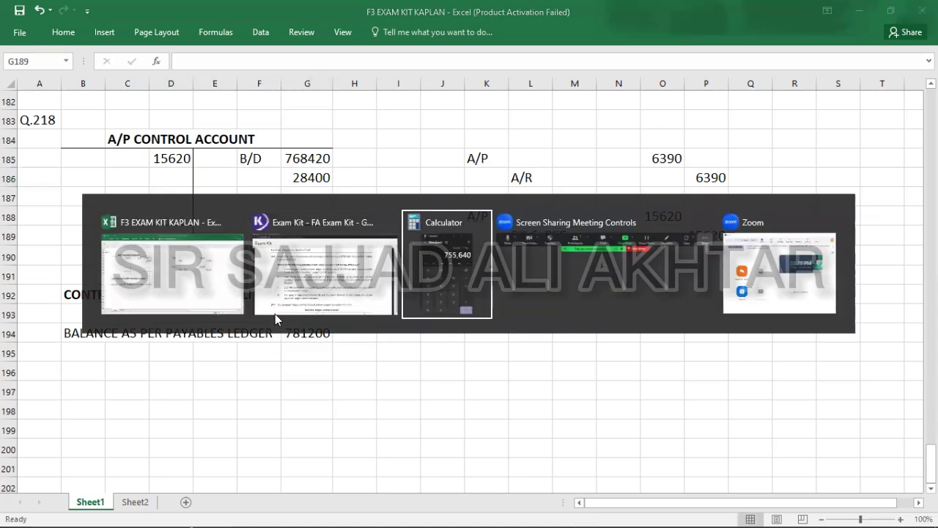
pyautogui.press('Escape')
pyautogui.write('7')
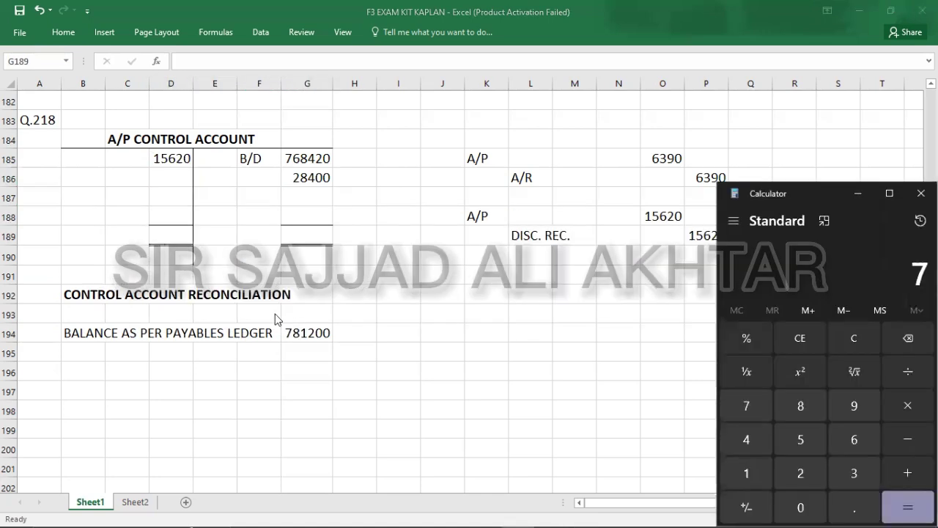
pyautogui.write('68420 + 28400')
pyautogui.press('Return')
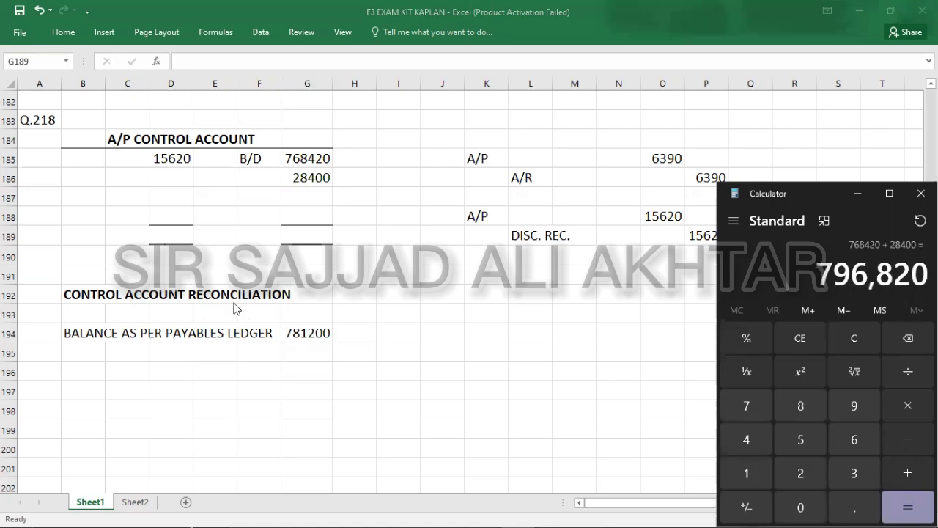
# Step: Return to Excel and enter the total 796820 on both sides of the A/P control account, in G189 and D189
pyautogui.click(310, 241)
pyautogui.write('796')
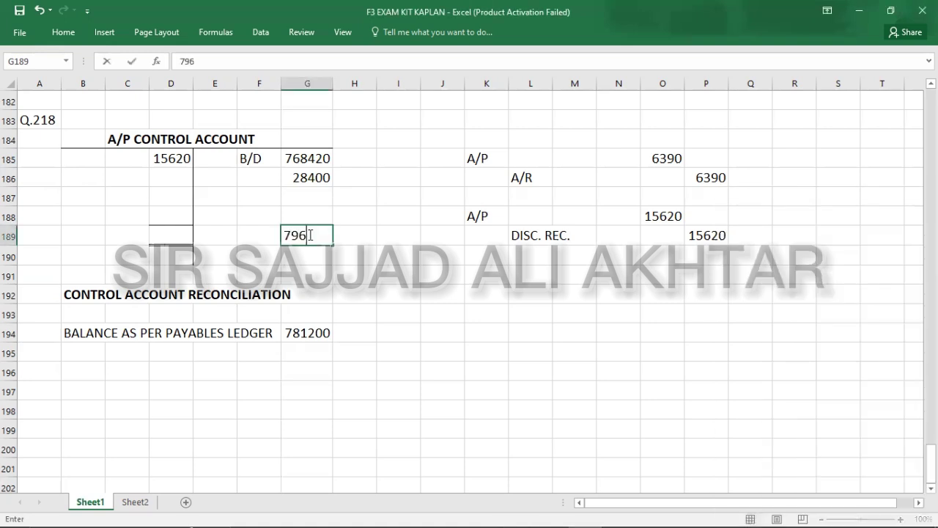
pyautogui.write('820')
pyautogui.press('Left')
pyautogui.press('Left')
pyautogui.press('Left')
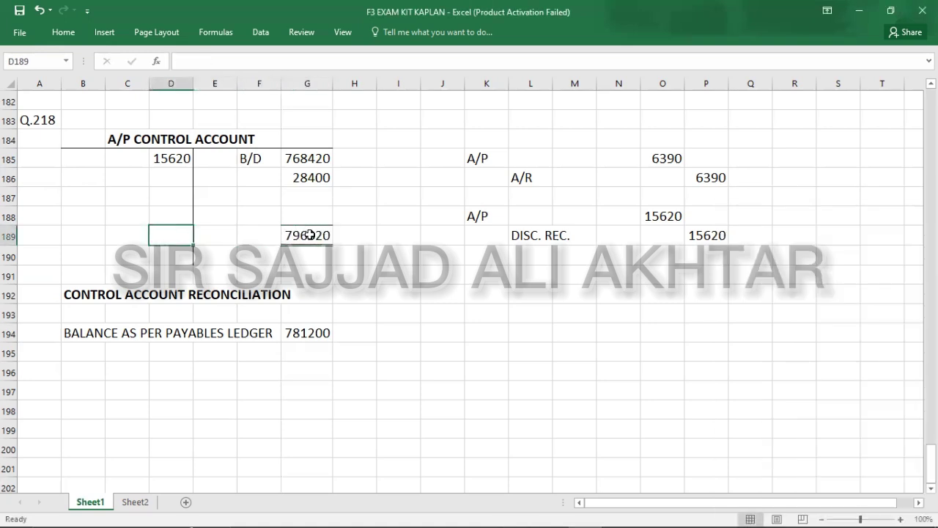
pyautogui.write('796,820')
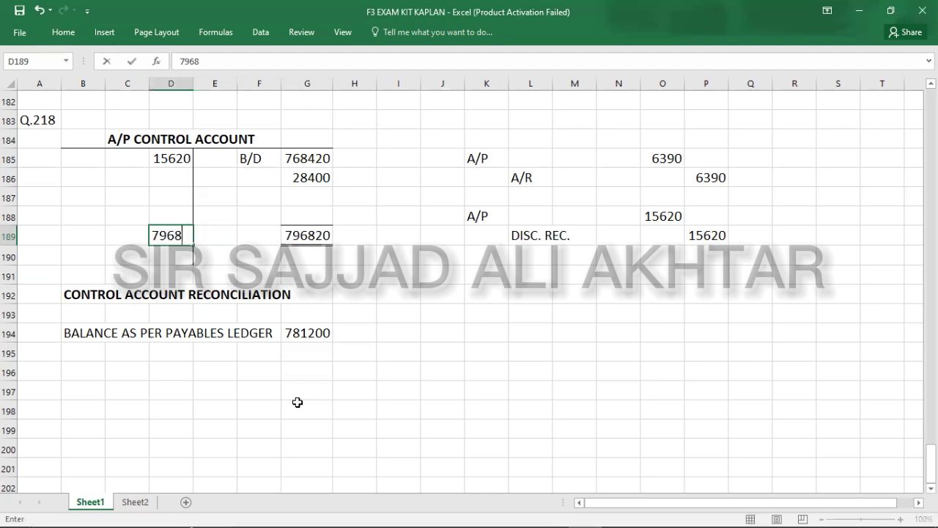
# Step: Label the balancing figure on the debit side C/D in C188
pyautogui.press('Up')
pyautogui.press('Left')
pyautogui.write('C/D')
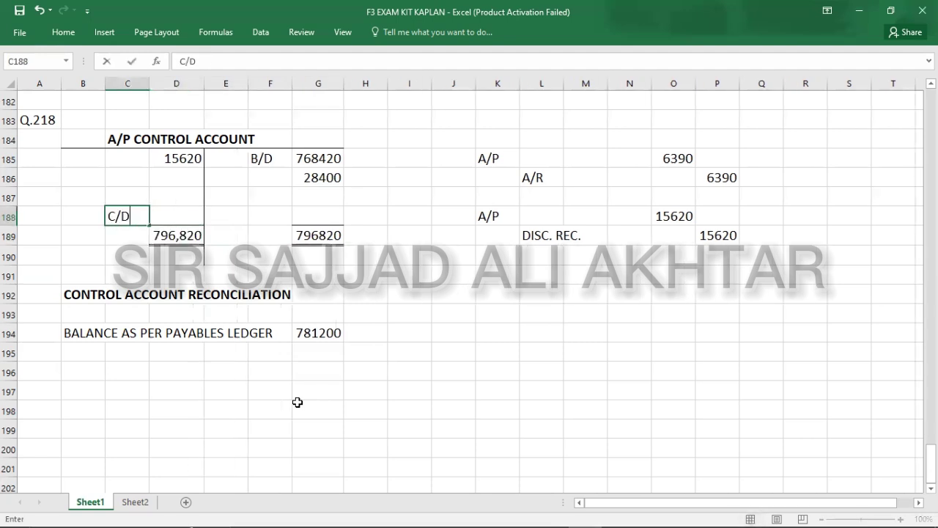
pyautogui.press('Tab')
# Step: Subtract 15620 from 796820 in Calculator and enter the balance 781200 in D188 of the Excel sheet
pyautogui.hotkey('alt', 'Tab')
pyautogui.press('-')
pyautogui.write('15,620')
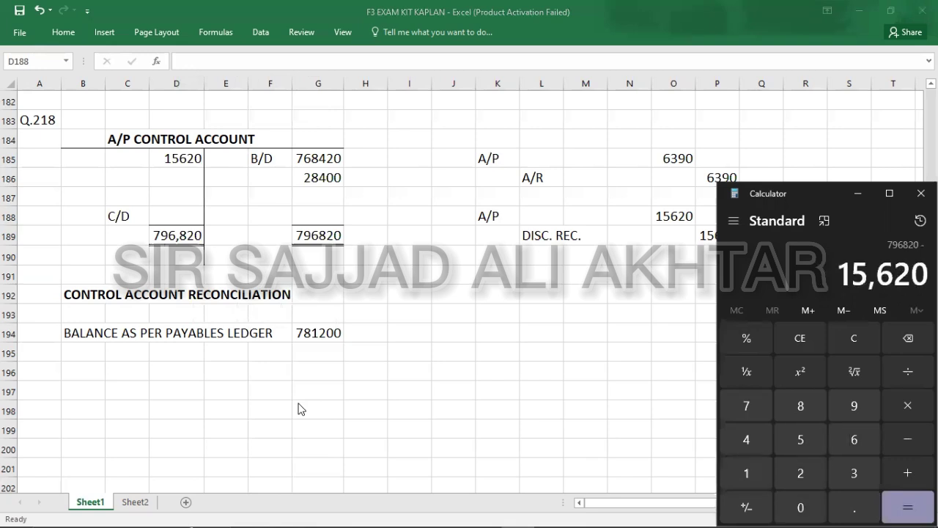
pyautogui.press('Return')
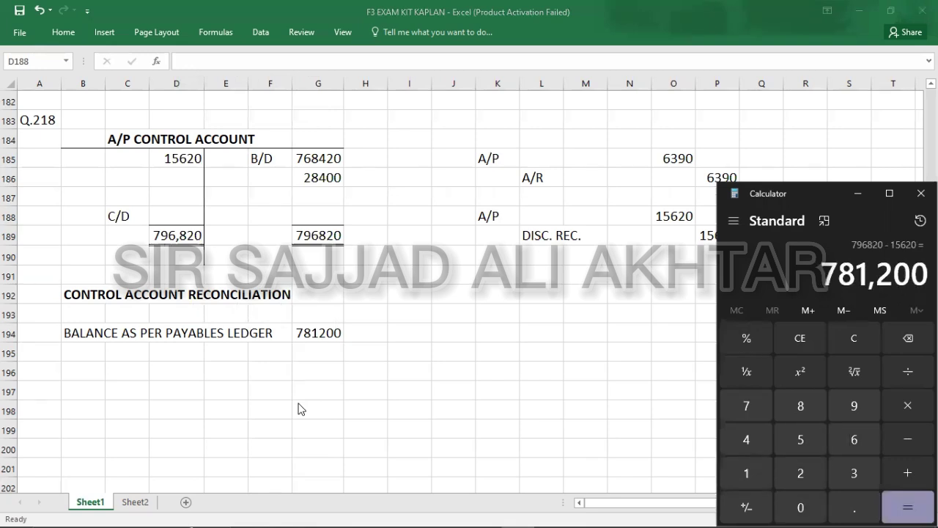
pyautogui.click(174, 218)
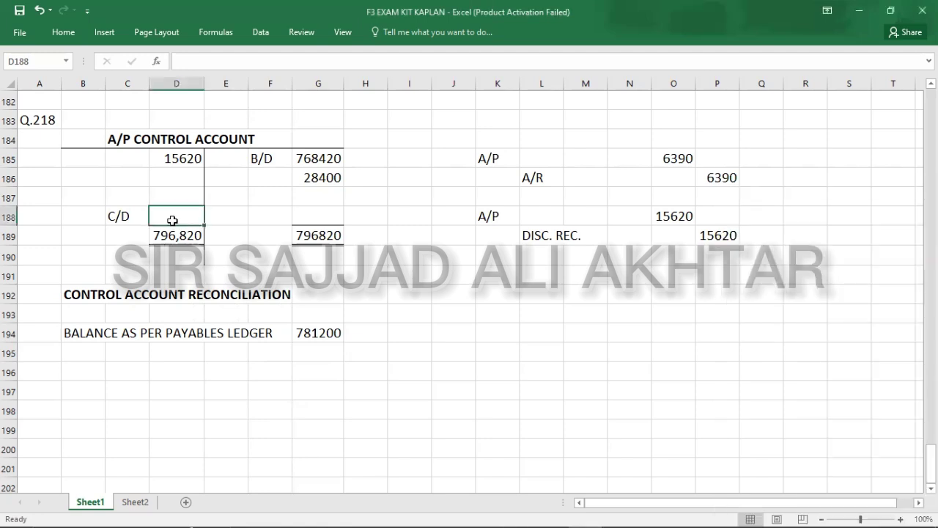
pyautogui.write('781200')
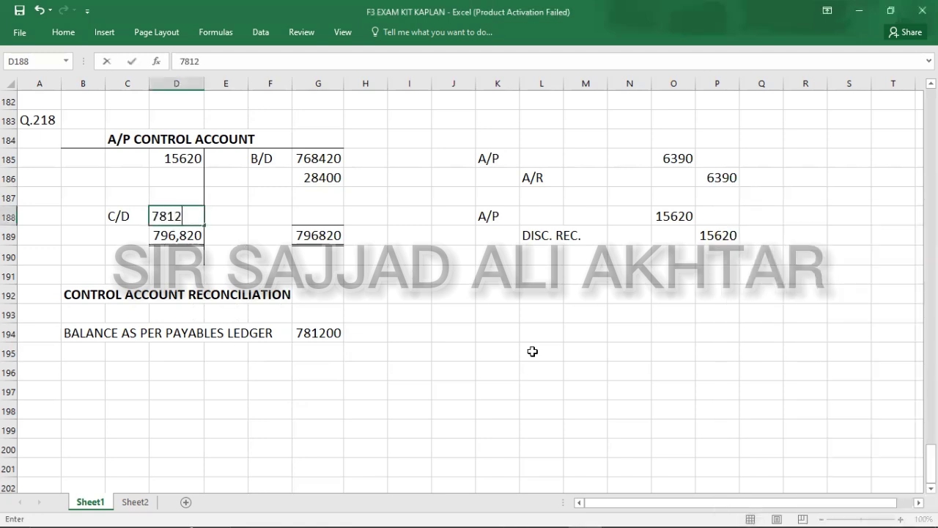
pyautogui.press('Left')
pyautogui.press('Down')
pyautogui.press('Down')
pyautogui.press('Down')
pyautogui.press('Down')
pyautogui.press('Down')
pyautogui.press('Down')
pyautogui.press('Down')
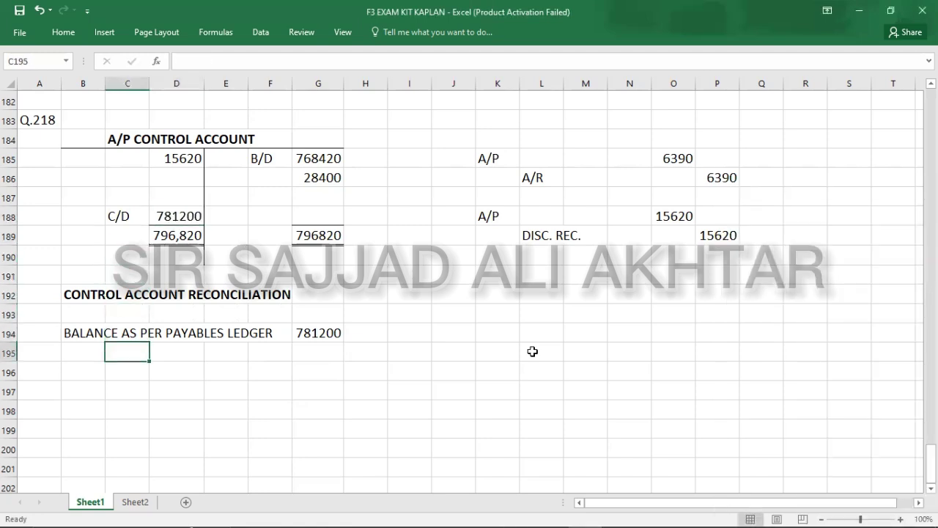
# Step: Record B as the answer to question 218 in A184
pyautogui.click(41, 139)
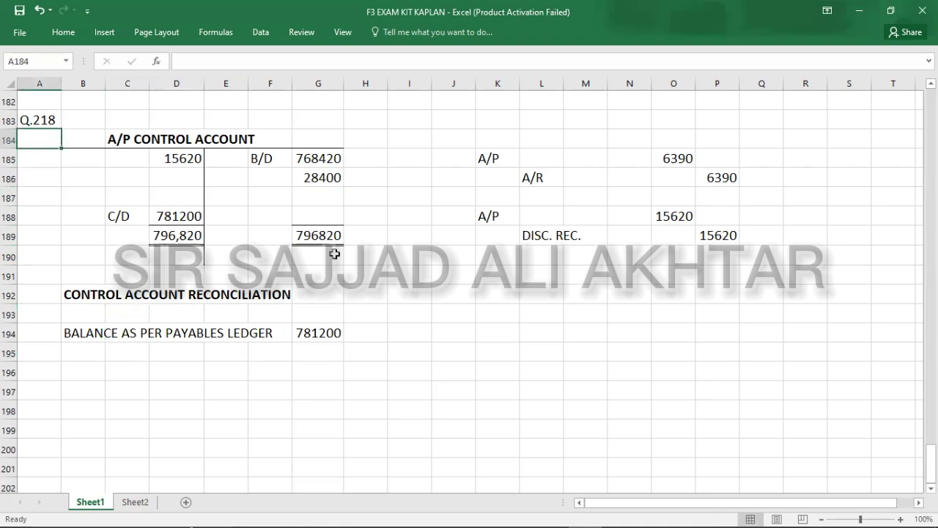
pyautogui.write('B')
pyautogui.press('Return')
# Step: Add the heading Q.219 in A197 below the question 218 working
pyautogui.press('Down')
pyautogui.press('Down')
pyautogui.press('Down')
pyautogui.press('Down')
pyautogui.press('Down')
pyautogui.press('Down')
pyautogui.press('Down')
pyautogui.press('Down')
pyautogui.press('Down')
pyautogui.press('Down')
pyautogui.press('Down')
pyautogui.press('Down')
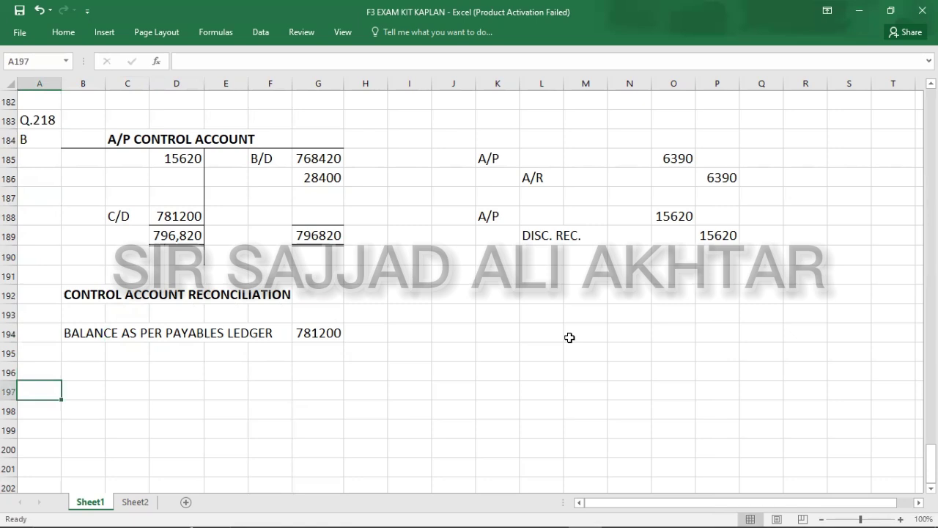
pyautogui.write('Q.28')
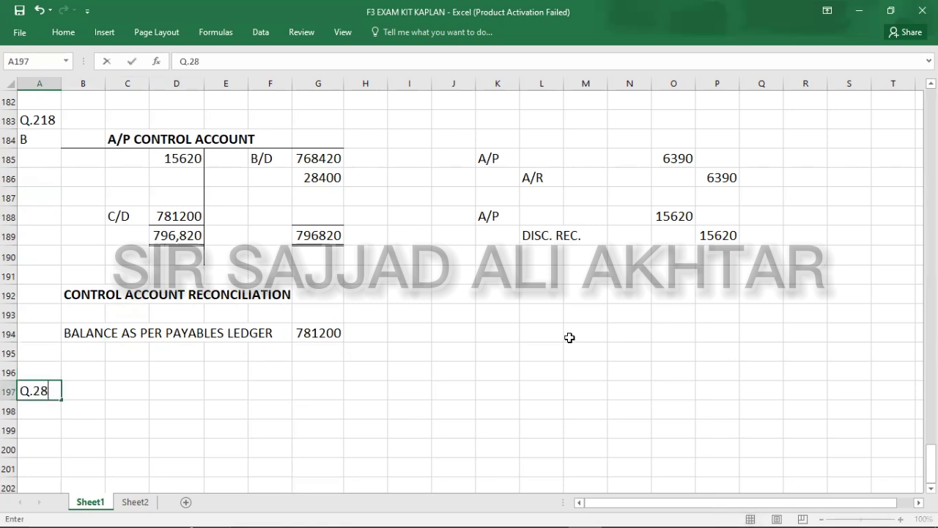
pyautogui.press('BackSpace')
pyautogui.write('19')
pyautogui.press('Return')
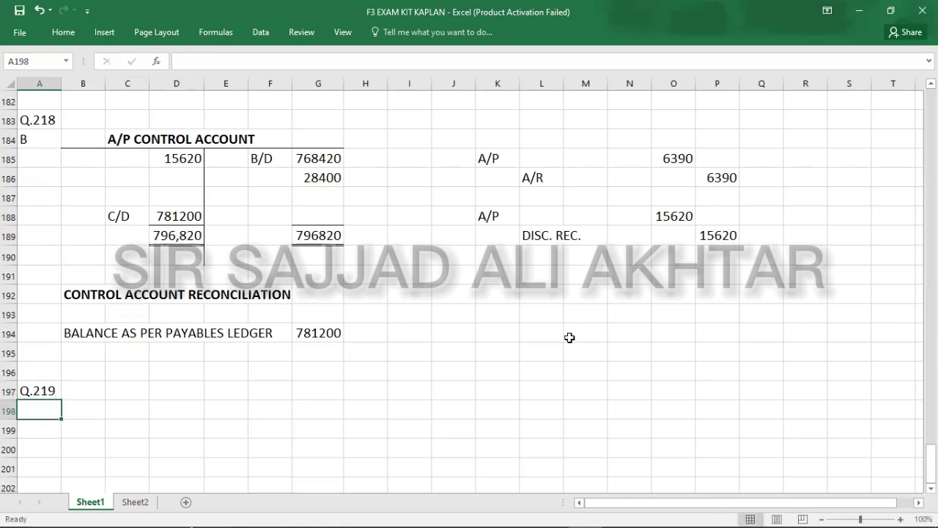
# Step: Switch to the Exam Kit and read question 219 with its payables' ledger control account and answer options
pyautogui.hotkey('alt', 'Tab')
pyautogui.scroll(-2, 571, 338)
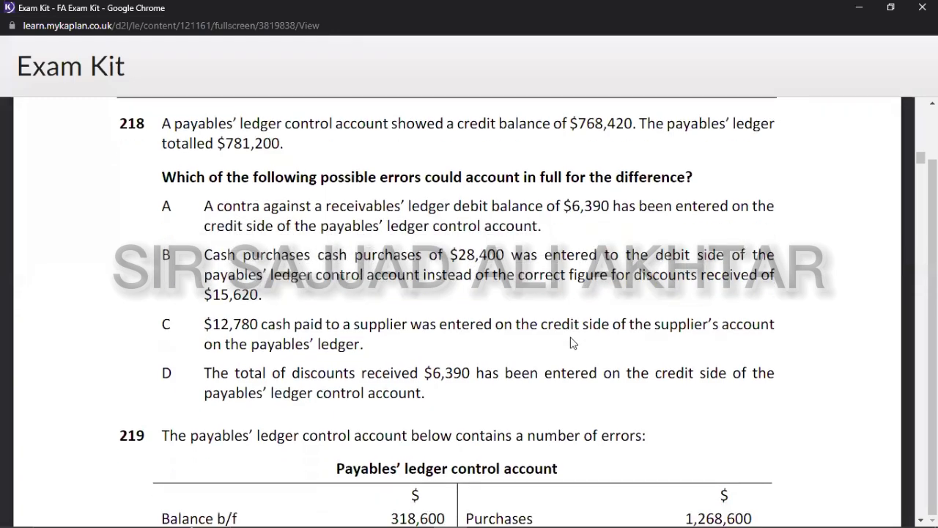
pyautogui.scroll(-3, 571, 338)
pyautogui.scroll(-1, 573, 343)
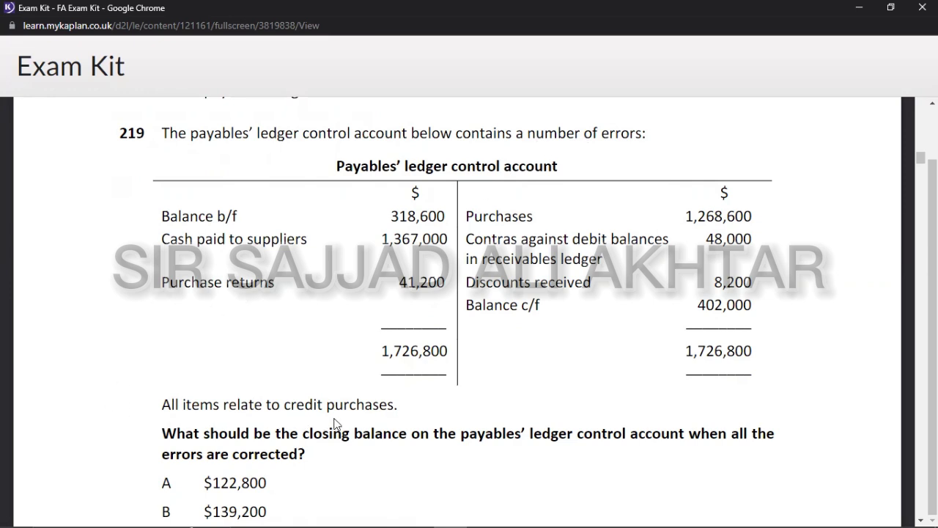
pyautogui.scroll(-1, 372, 424)
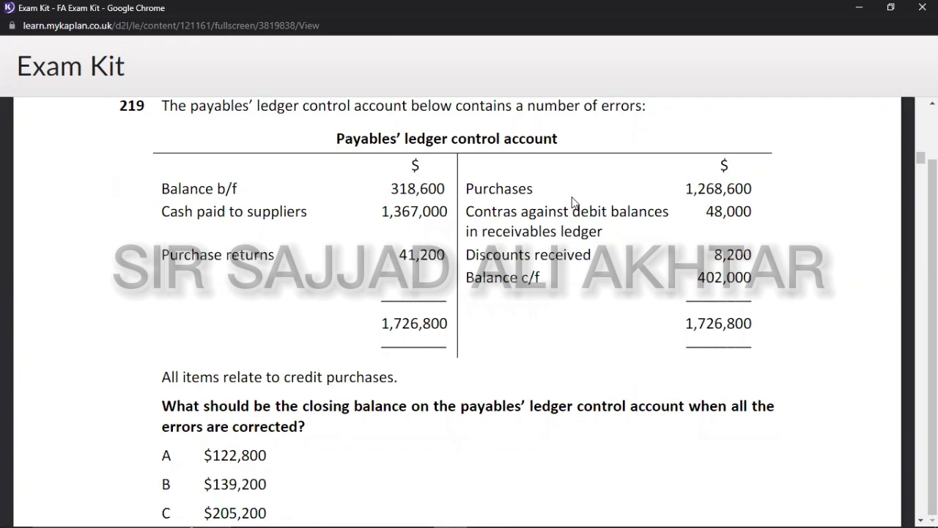
# Step: Return to Excel and copy the blank A/P CONTROL ACCOUNT template in B13:G19 of Sheet2
pyautogui.hotkey('alt', 'Tab')
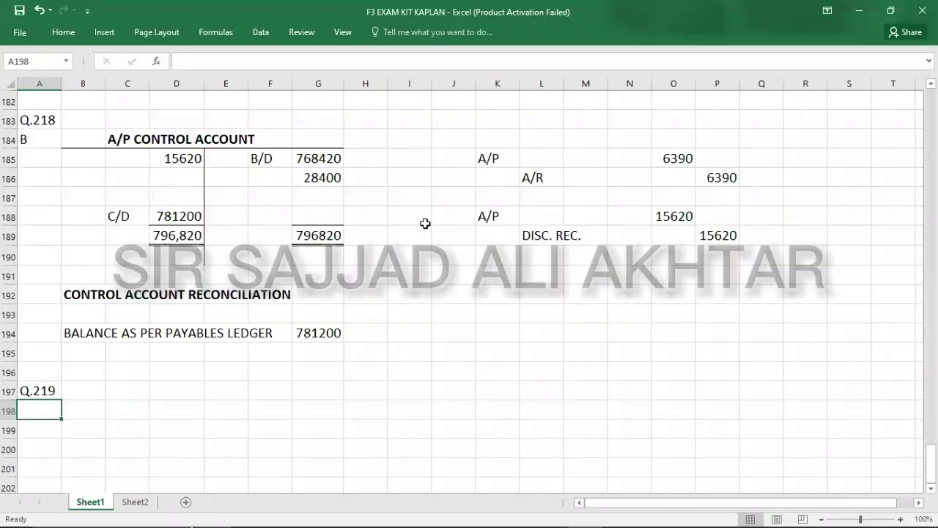
pyautogui.click(136, 501)
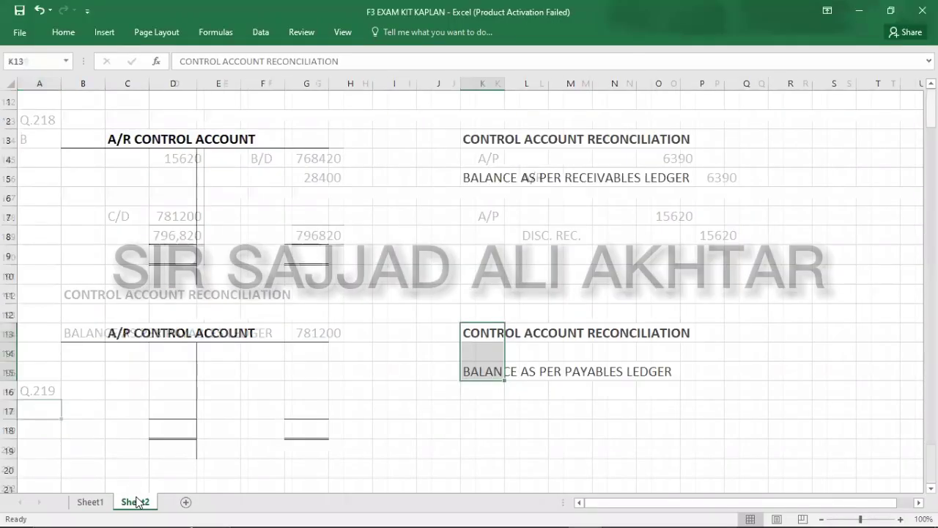
pyautogui.click(89, 334)
pyautogui.hotkey('shift', 'Right')
pyautogui.hotkey('shift', 'Right')
pyautogui.hotkey('shift', 'Right')
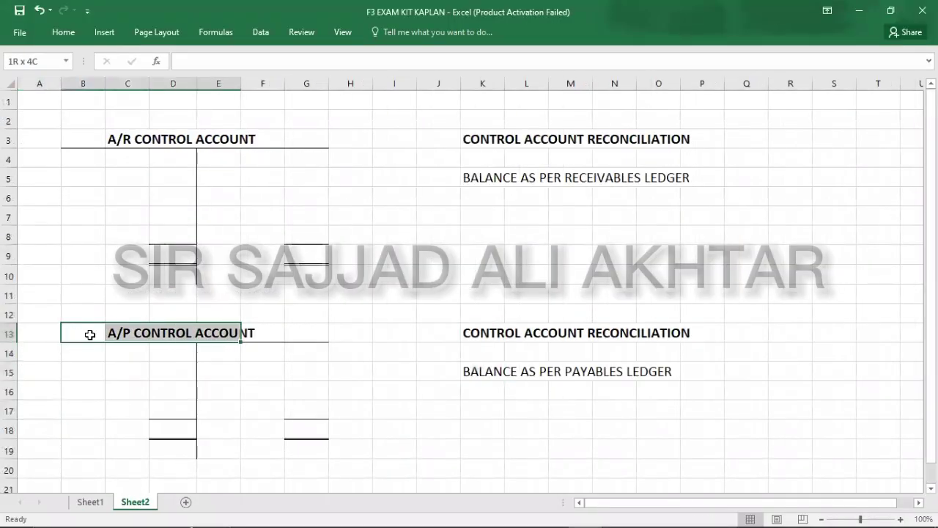
pyautogui.hotkey('shift', 'Right')
pyautogui.hotkey('shift', 'Down')
pyautogui.hotkey('shift', 'Down')
pyautogui.hotkey('shift', 'Right')
pyautogui.hotkey('shift', 'Down')
pyautogui.hotkey('shift', 'Down')
pyautogui.hotkey('shift', 'Down')
pyautogui.hotkey('shift', 'Down')
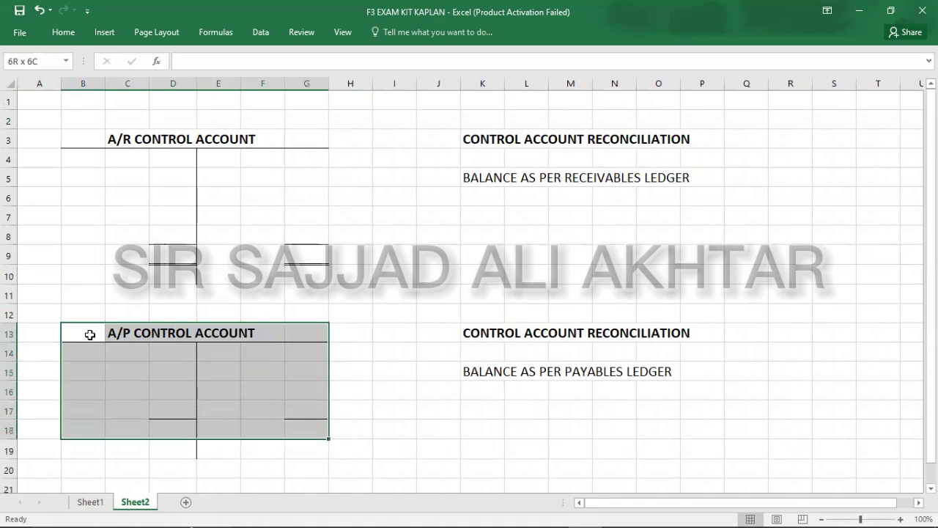
pyautogui.hotkey('ctrl', 'c')
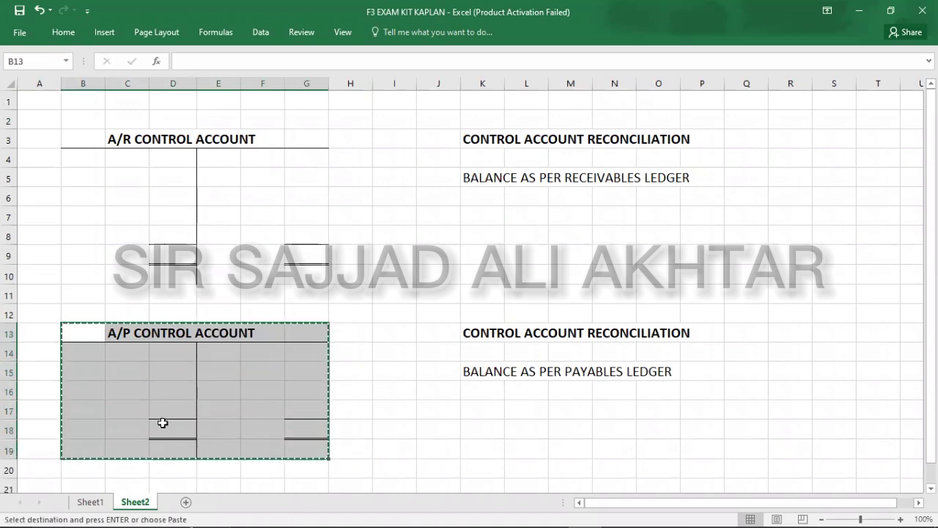
# Step: Paste the blank A/P control account into Sheet1 at B198, under the Q.219 heading
pyautogui.click(91, 501)
pyautogui.click(86, 406)
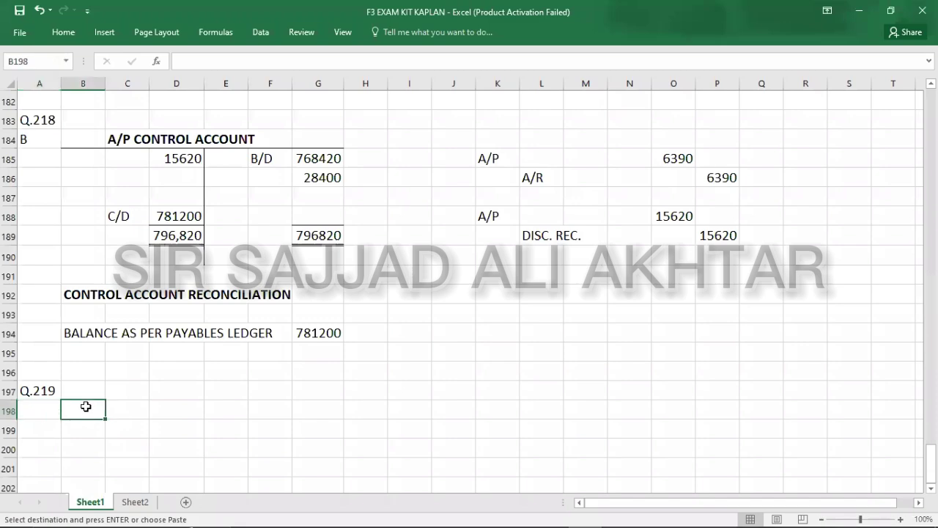
pyautogui.hotkey('ctrl', 'v')
pyautogui.press('Down')
pyautogui.press('Down')
pyautogui.press('Down')
pyautogui.press('Down')
pyautogui.press('Down')
pyautogui.press('Down')
pyautogui.press('Down')
pyautogui.press('Down')
pyautogui.press('Down')
pyautogui.press('Down')
pyautogui.press('Down')
pyautogui.press('Down')
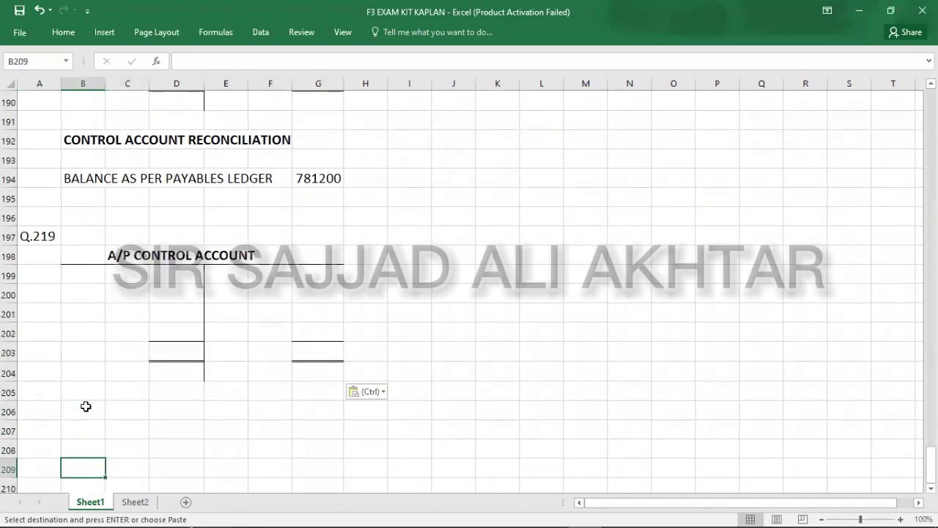
pyautogui.press('Down')
pyautogui.press('Down')
pyautogui.press('Down')
pyautogui.press('Down')
pyautogui.press('Down')
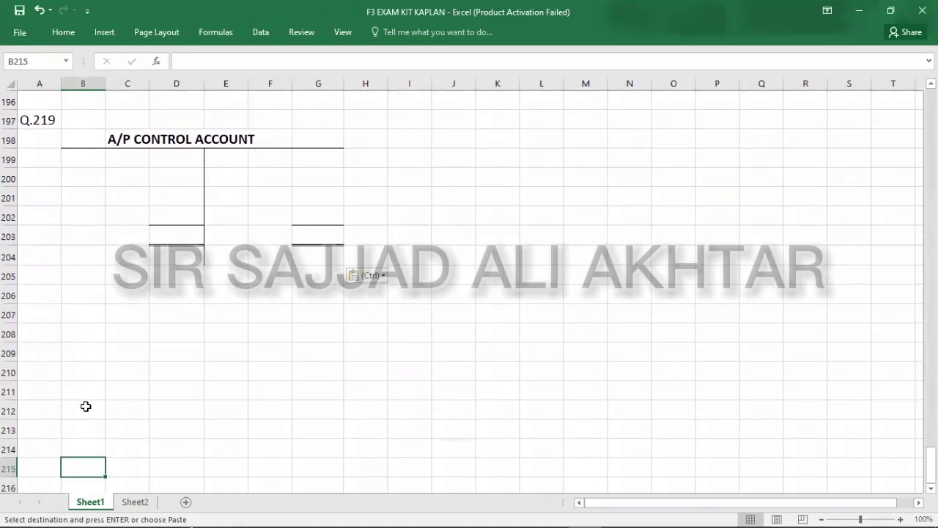
# Step: Enter the opening balance from the Exam Kit on the credit side, with B/D in F199 and 318600 in G199
pyautogui.hotkey('alt', 'Tab')
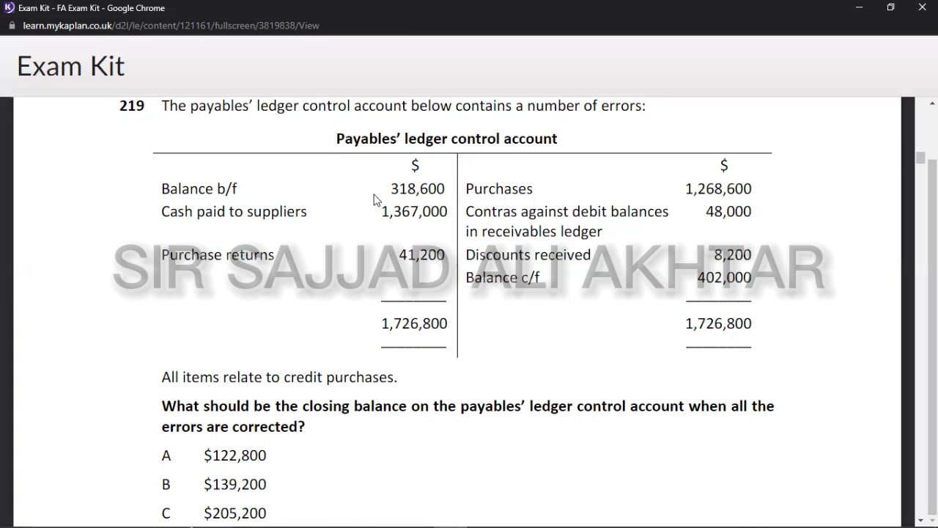
pyautogui.hotkey('alt', 'Tab')
pyautogui.press('Right')
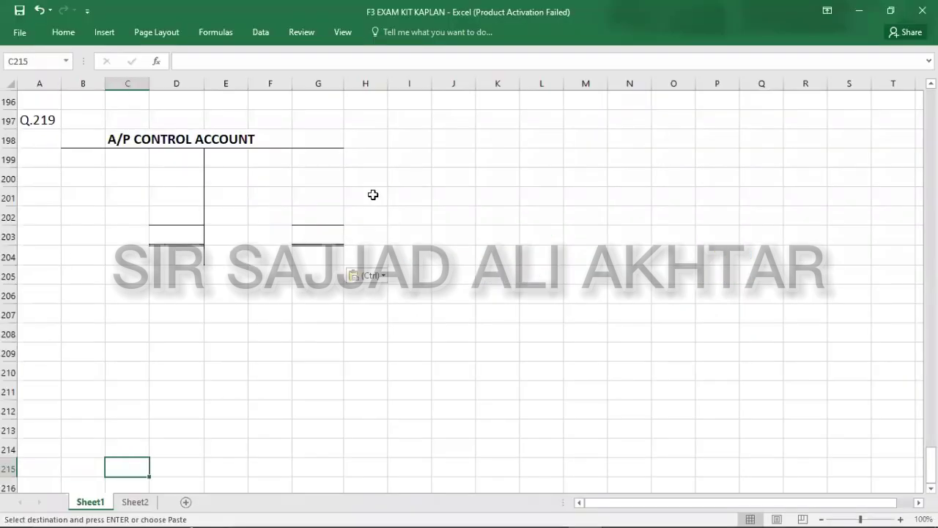
pyautogui.click(282, 159)
pyautogui.write('B/D')
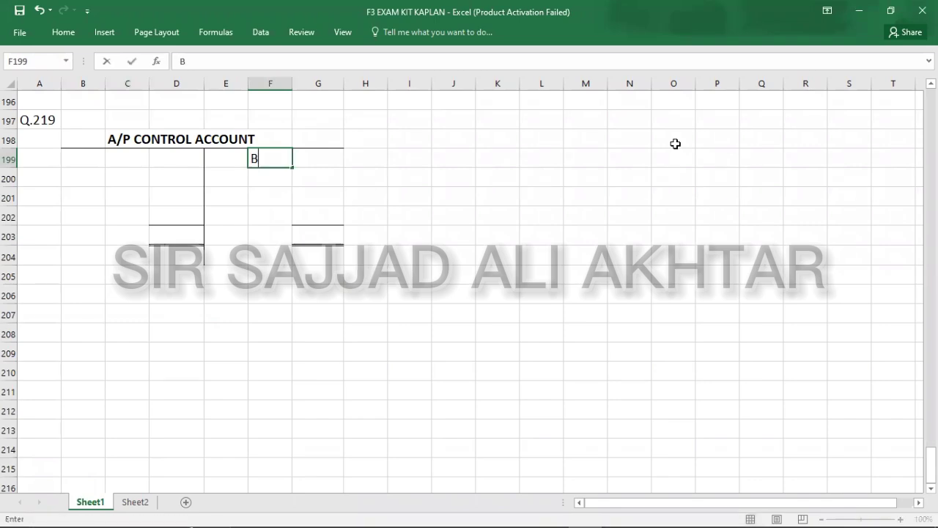
pyautogui.press('Tab')
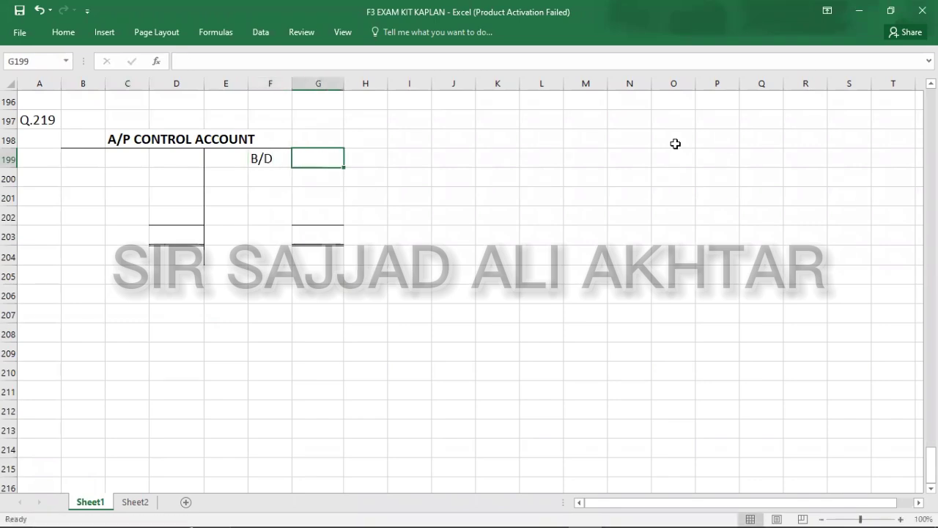
pyautogui.hotkey('alt', 'Tab')
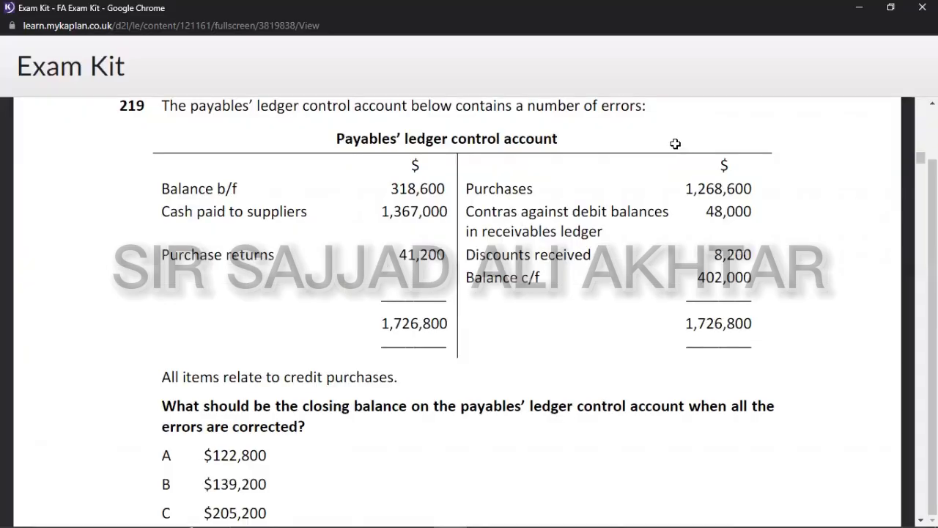
pyautogui.hotkey('alt', 'Tab')
pyautogui.write('318600')
pyautogui.press('Return')
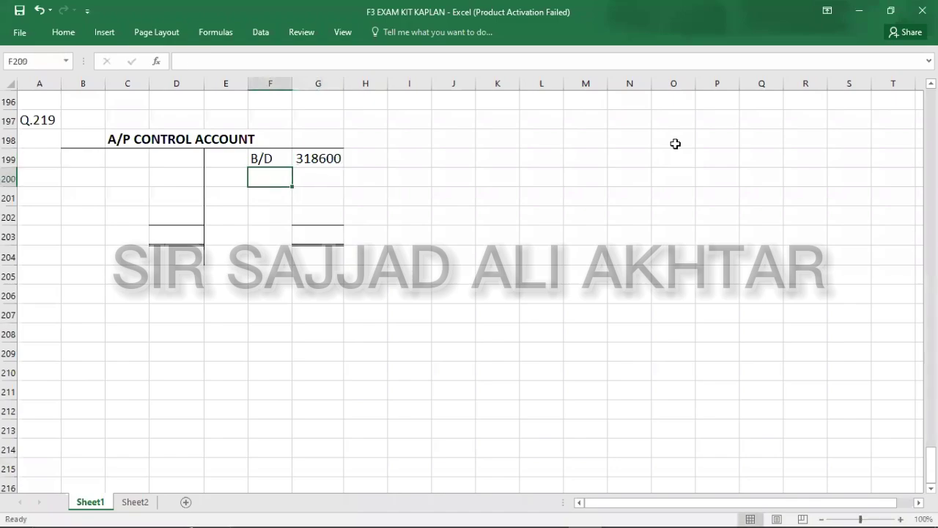
# Step: Enter the cash paid to suppliers on the debit side, with CASH in C199 and 136700 in D199
pyautogui.hotkey('alt', 'Tab')
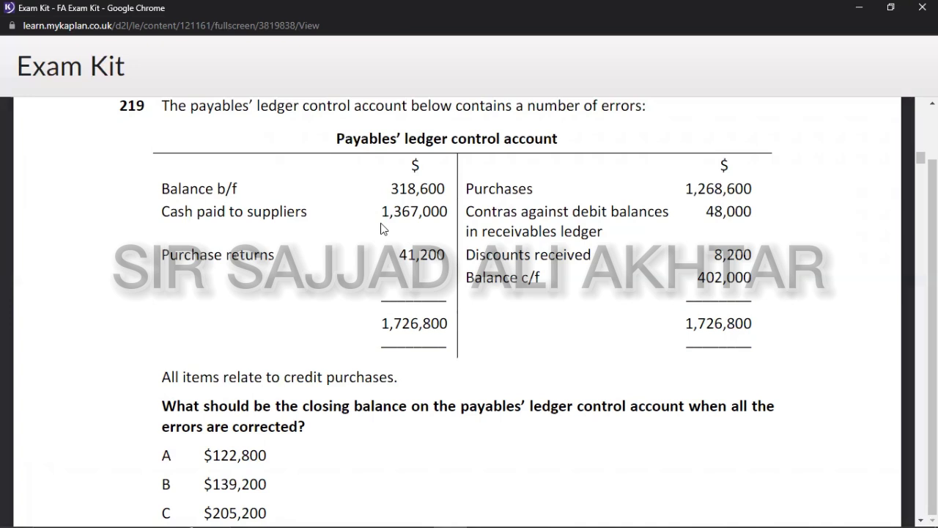
pyautogui.hotkey('alt', 'Tab')
pyautogui.press('Left')
pyautogui.press('Left')
pyautogui.press('Up')
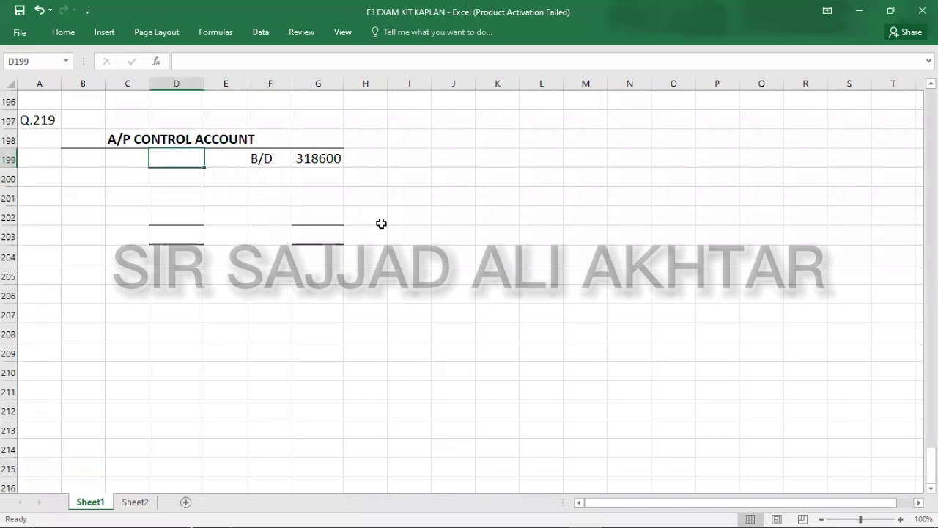
pyautogui.press('Left')
pyautogui.write('CASH')
pyautogui.press('Right')
pyautogui.write('13')
pyautogui.hotkey('alt', 'Tab')
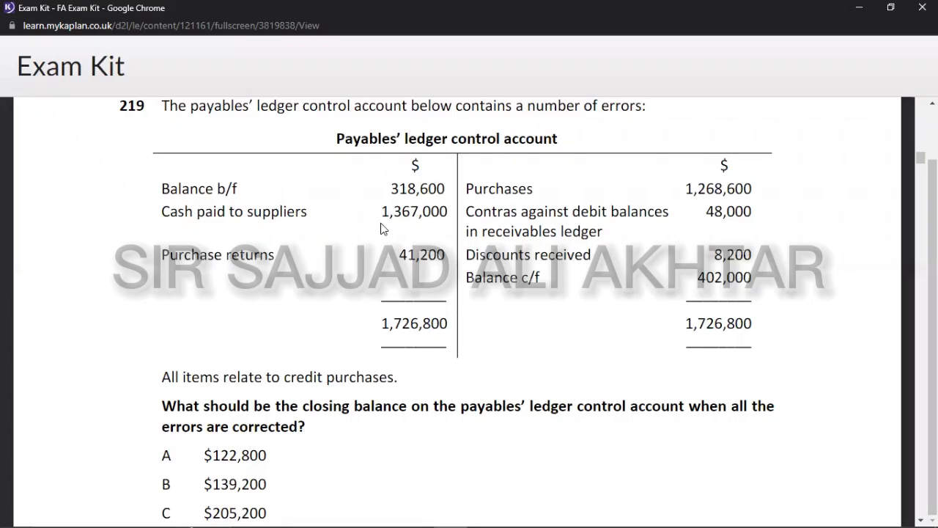
pyautogui.hotkey('alt', 'Tab')
pyautogui.write('6700')
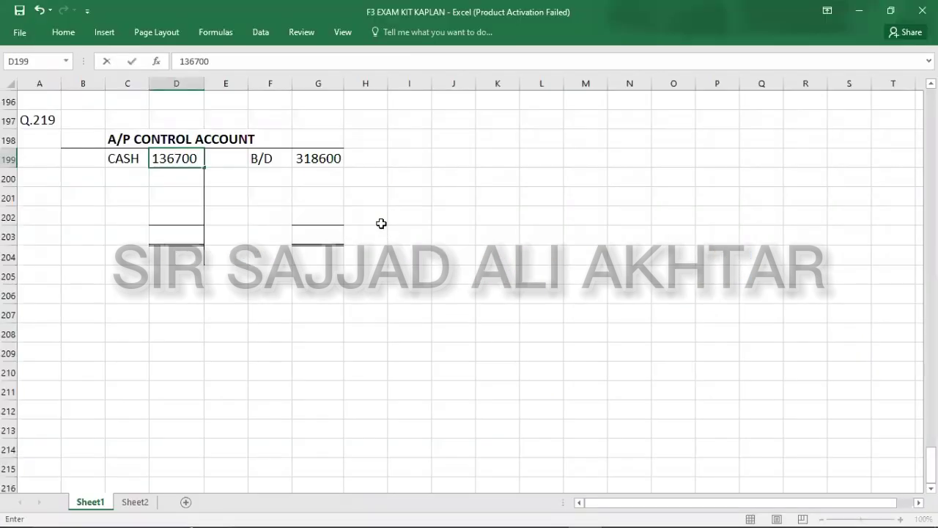
pyautogui.press('Return')
pyautogui.press('Left')
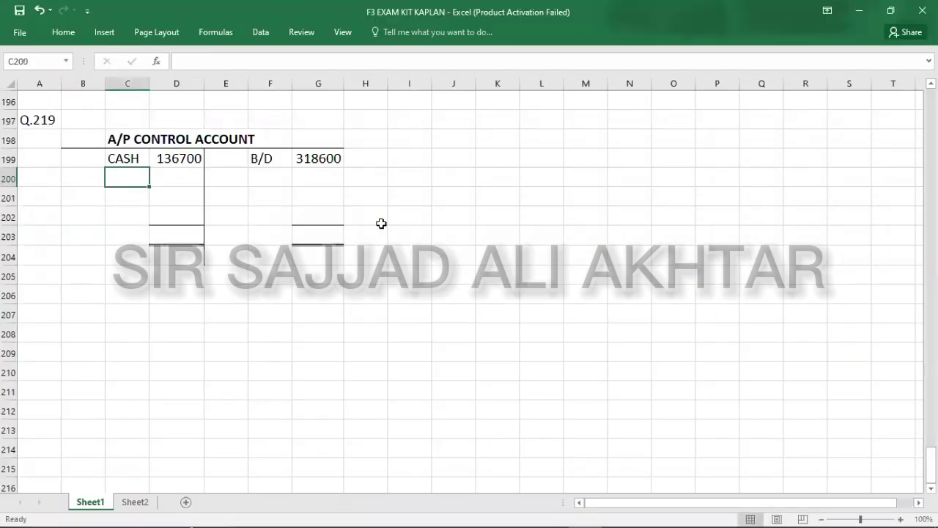
# Step: Check the cash paid figure in the Exam Kit and correct D199 to 1367000
pyautogui.hotkey('alt', 'Tab')
pyautogui.hotkey('alt', 'Tab')
pyautogui.click(183, 154)
pyautogui.doubleClick(183, 154)
pyautogui.write('0')
pyautogui.press('Return')
pyautogui.click(173, 323)
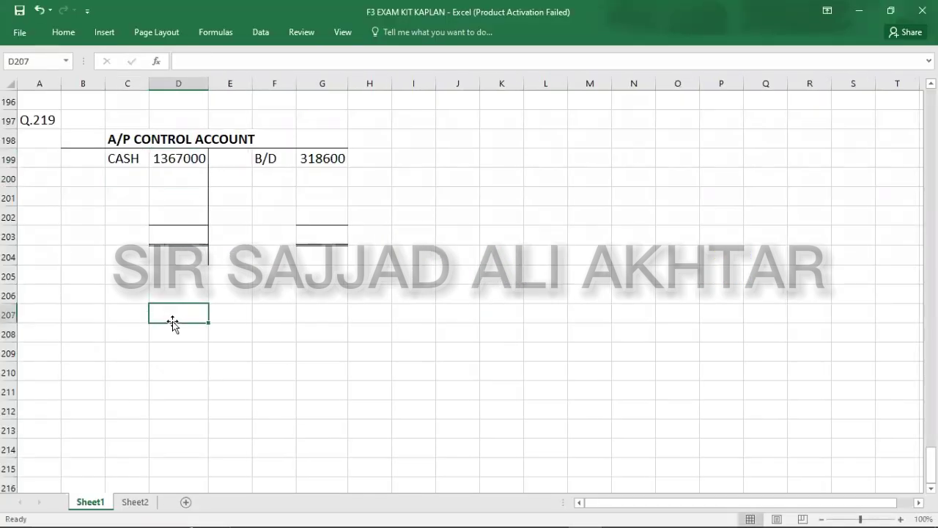
# Step: Check the next debit item in the Exam Kit and label the purchase returns line P.R in C200
pyautogui.hotkey('alt', 'Tab')
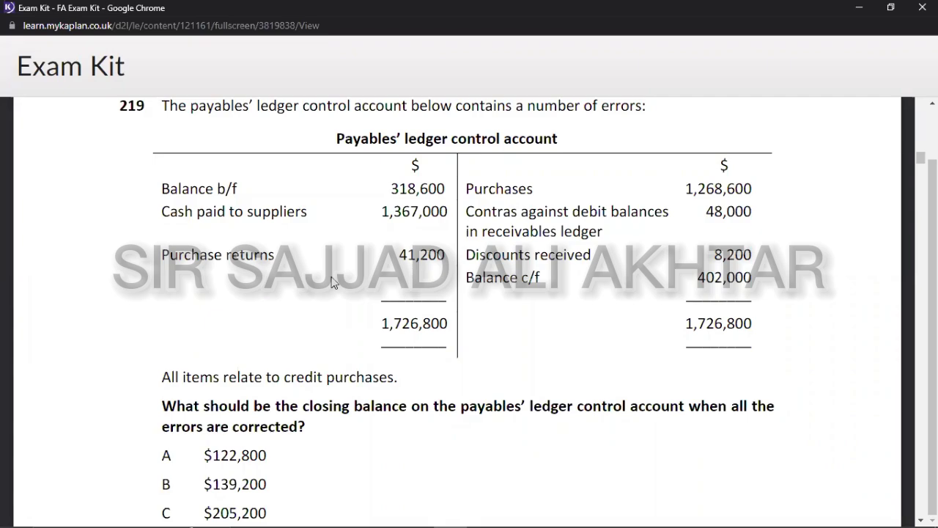
pyautogui.hotkey('alt', 'Tab')
pyautogui.press('Up')
pyautogui.press('Up')
pyautogui.press('Up')
pyautogui.press('Up')
pyautogui.press('Up')
pyautogui.press('Up')
pyautogui.press('Left')
pyautogui.press('Up')
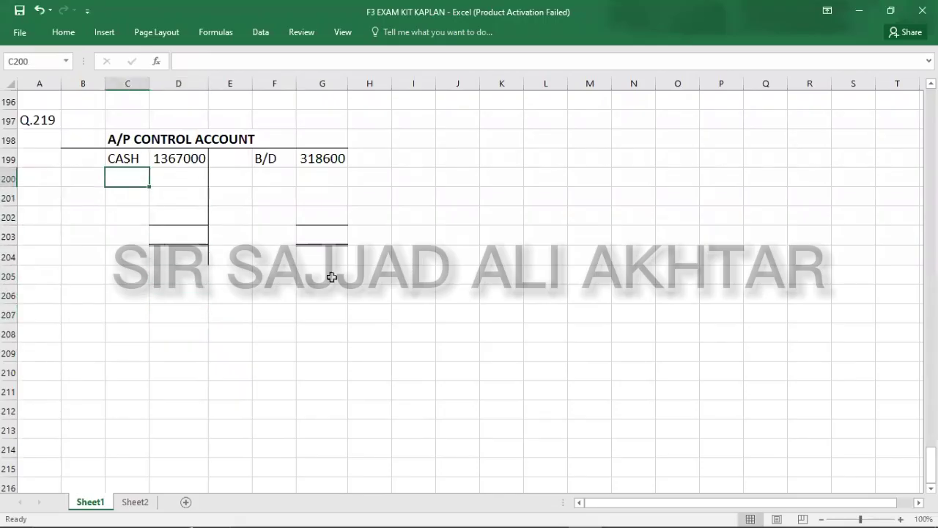
pyautogui.write('P.R')
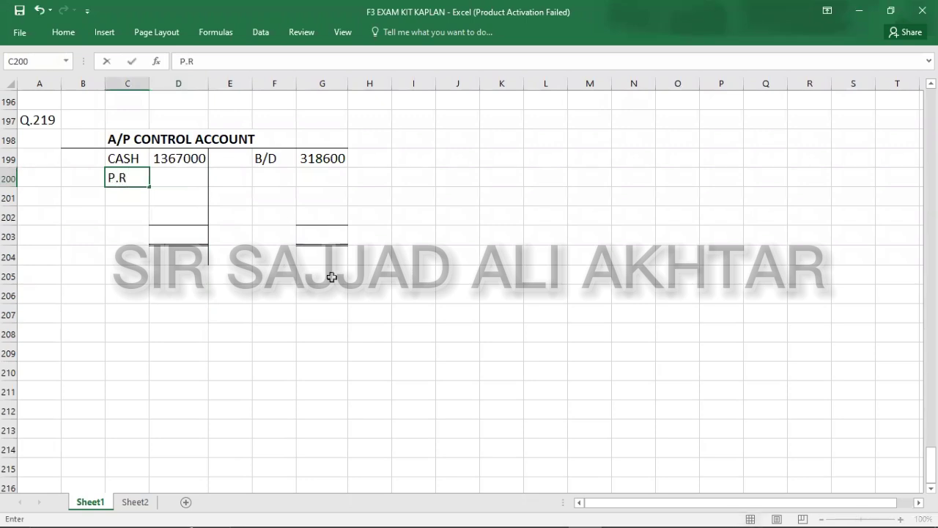
pyautogui.hotkey('alt', 'q')
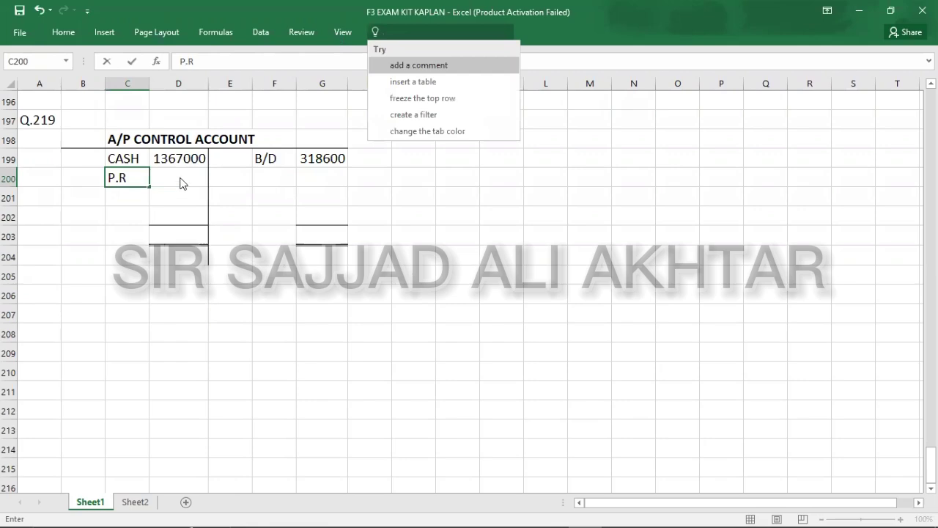
pyautogui.press('Escape')
# Step: Look up the purchase returns amount in the Exam Kit and enter 41200 in D200
pyautogui.moveTo(166, 176); pyautogui.dragTo(164, 365)
pyautogui.hotkey('alt', 'Tab')
pyautogui.hotkey('alt', 'Tab')
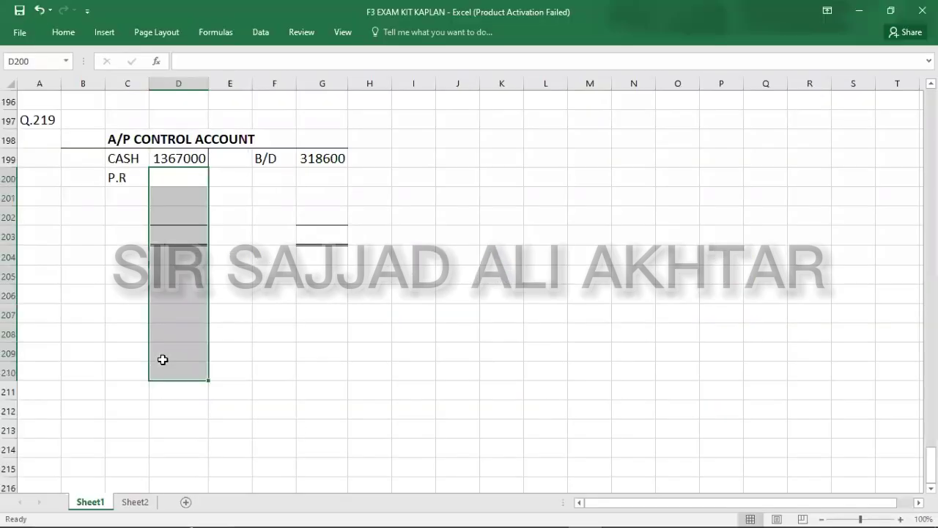
pyautogui.click(173, 184)
pyautogui.hotkey('alt', 'Tab')
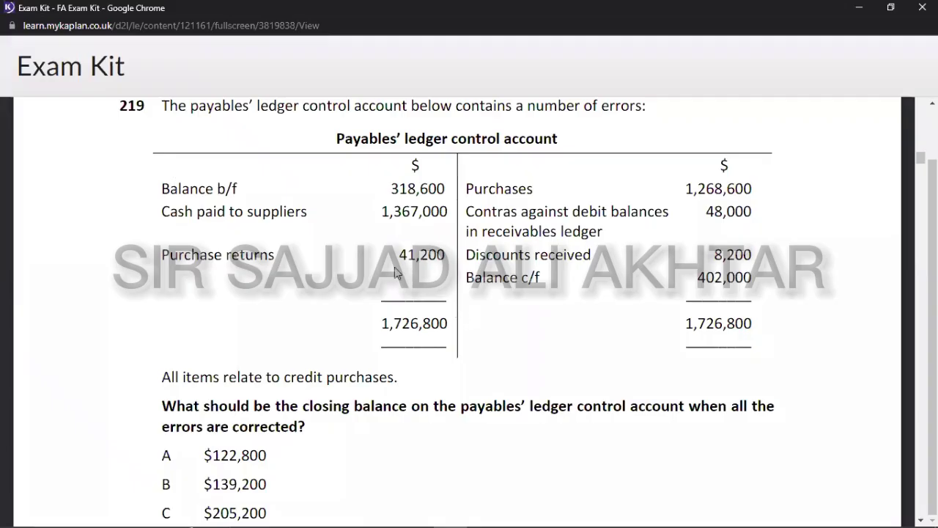
pyautogui.hotkey('alt', 'Tab')
pyautogui.write('41200')
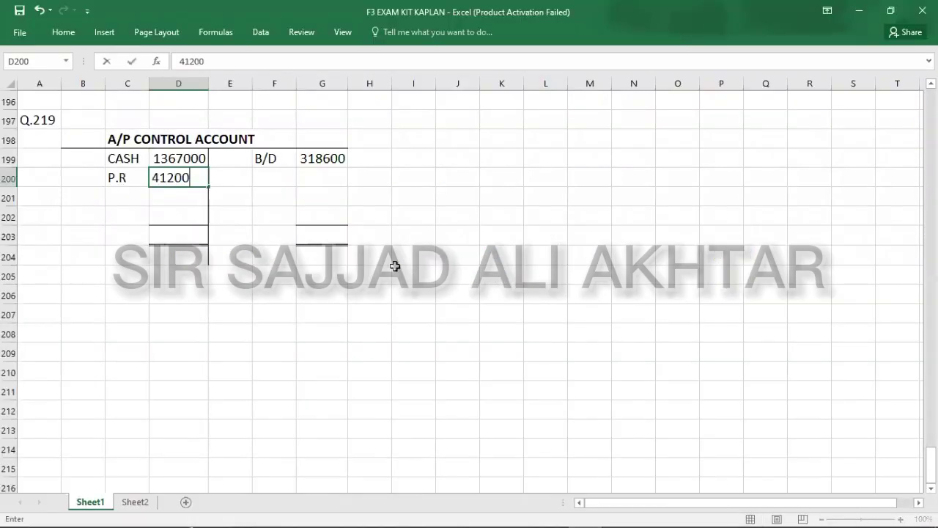
pyautogui.press('Return')
# Step: Label the credit-side purchases line PURCHASES in F200 and widen column F to fit the text
pyautogui.hotkey('alt', 'Tab')
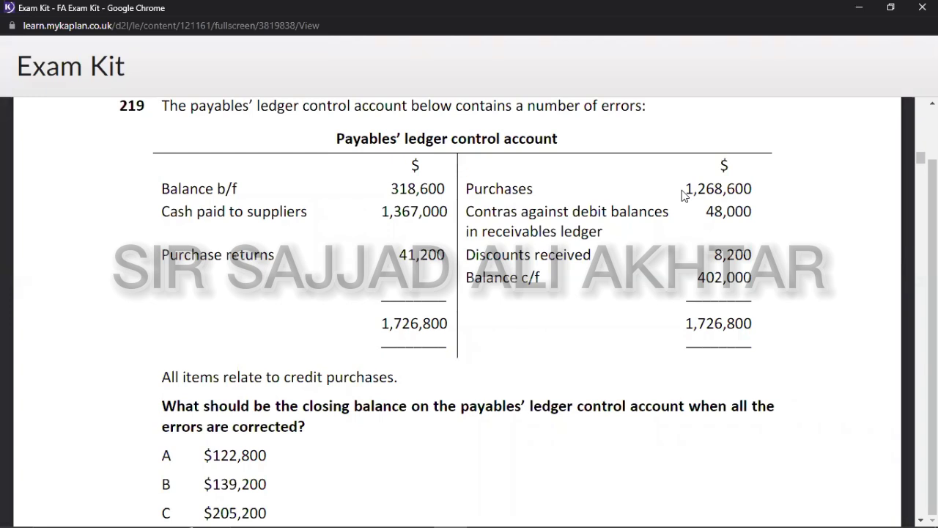
pyautogui.hotkey('alt', 'Tab')
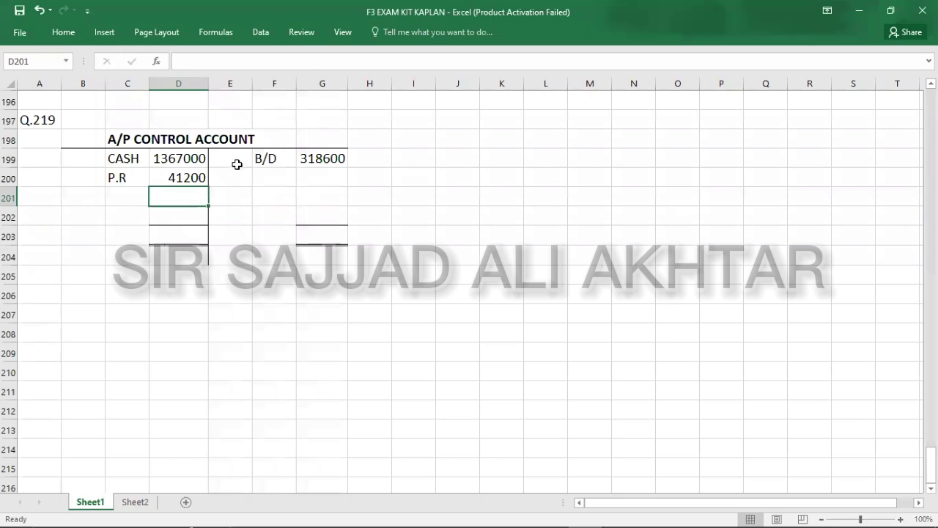
pyautogui.click(270, 177)
pyautogui.write('PUR')
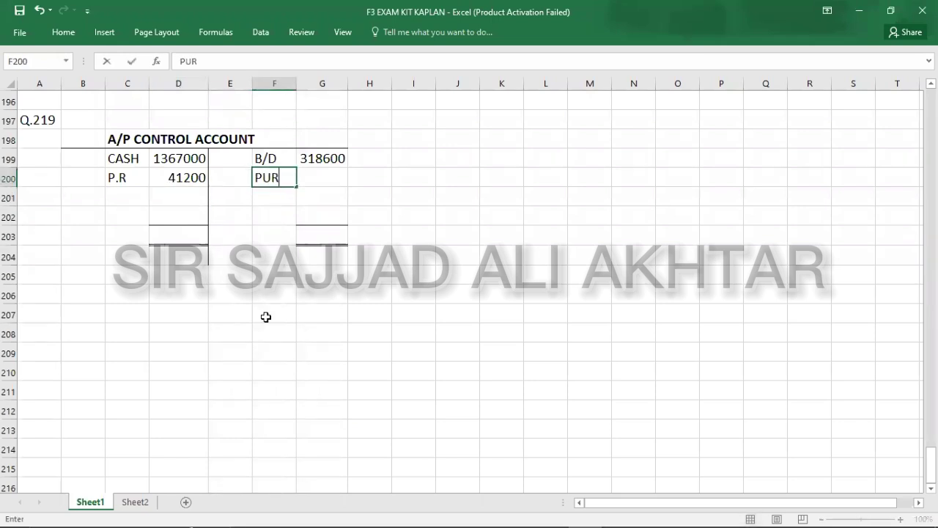
pyautogui.write('CHASES')
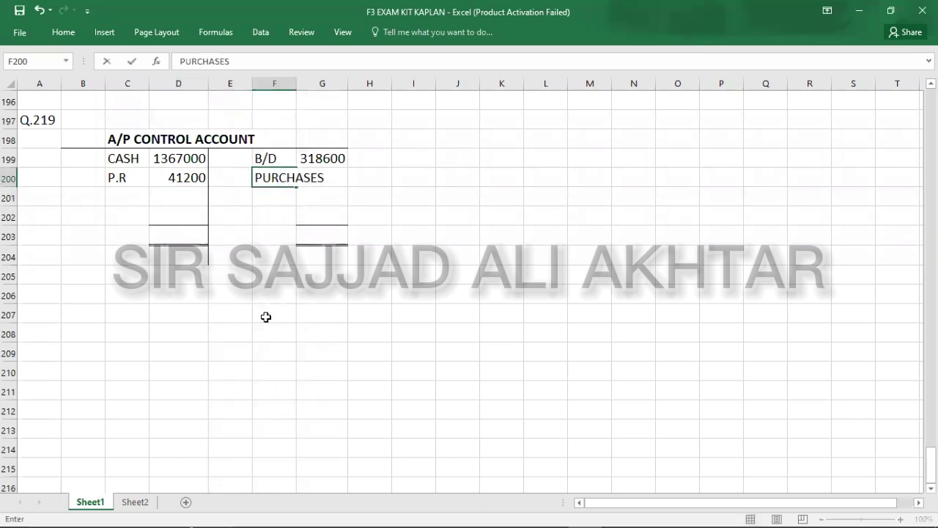
pyautogui.press('Tab')
pyautogui.moveTo(296, 86); pyautogui.dragTo(324, 88)
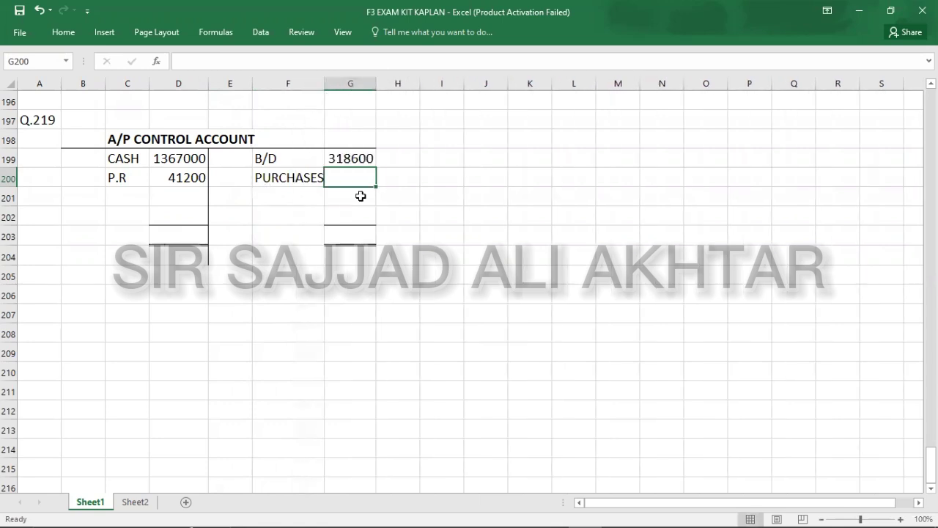
# Step: Look up the purchases figure in the Exam Kit and enter 1268600 in G200
pyautogui.hotkey('alt', 'Tab')
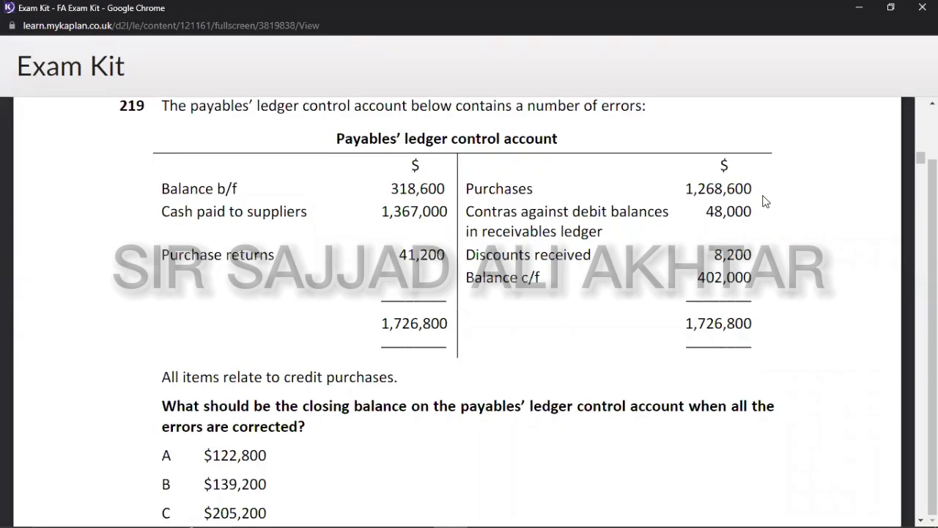
pyautogui.hotkey('alt', 'Tab')
pyautogui.write('1')
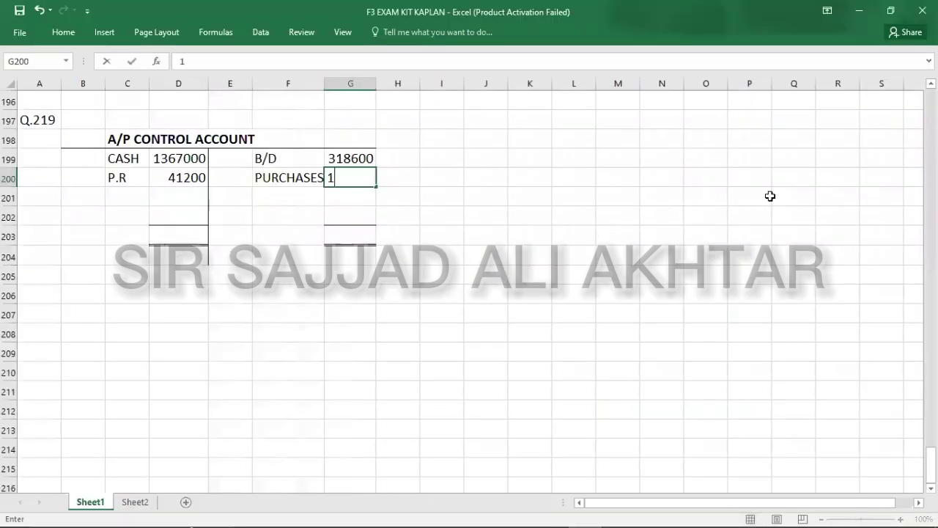
pyautogui.write('268600')
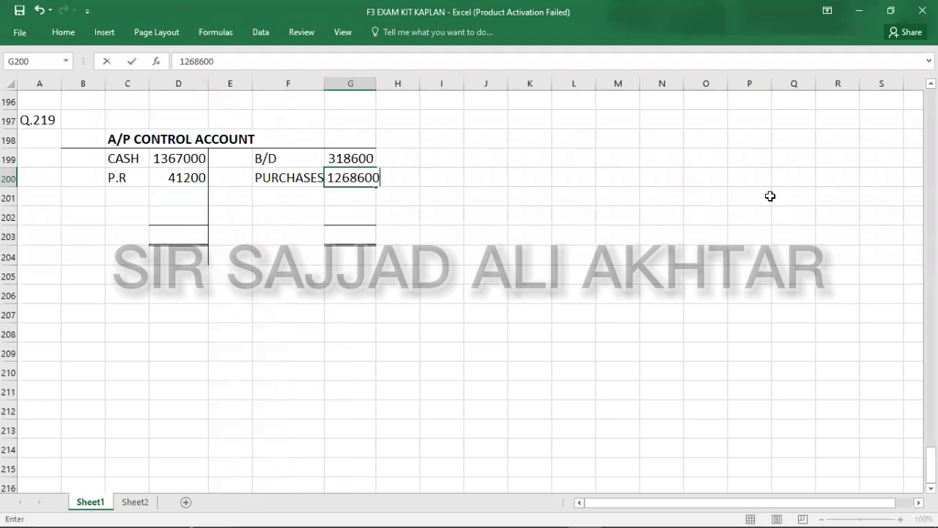
pyautogui.press('Return')
pyautogui.press('Left')
# Step: Enter the contra from the Exam Kit on the debit side, with SET-OFF in C201 and 48000 in D201, and widen column C to fit
pyautogui.hotkey('alt', 'Tab')
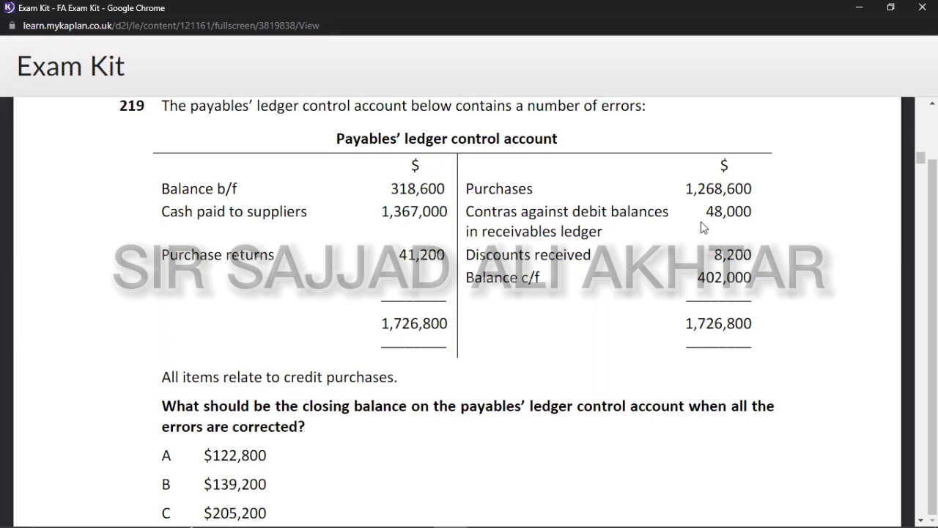
pyautogui.hotkey('alt', 'Tab')
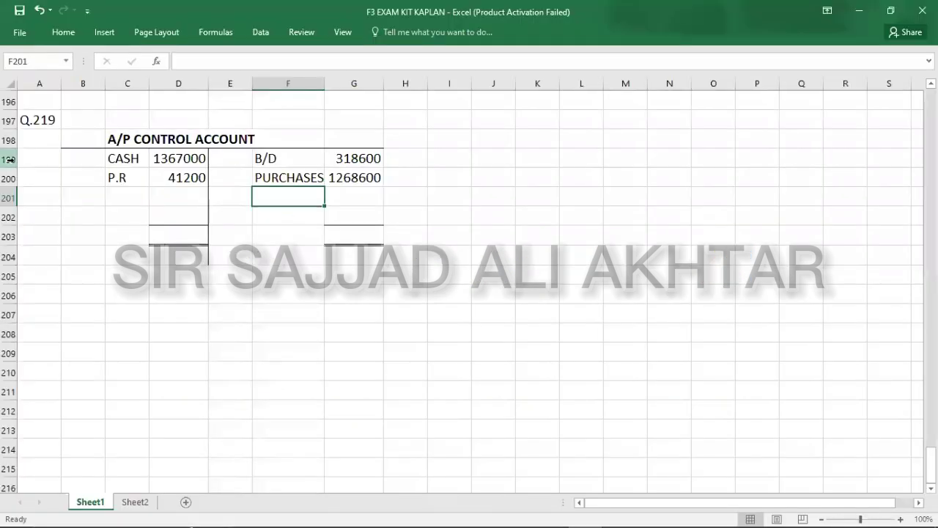
pyautogui.click(121, 202)
pyautogui.write('S')
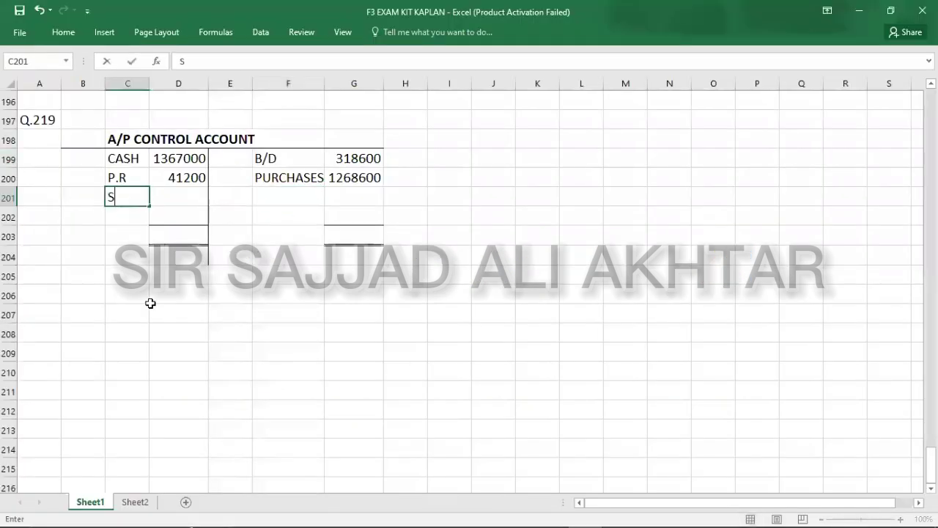
pyautogui.write('ET-OFF')
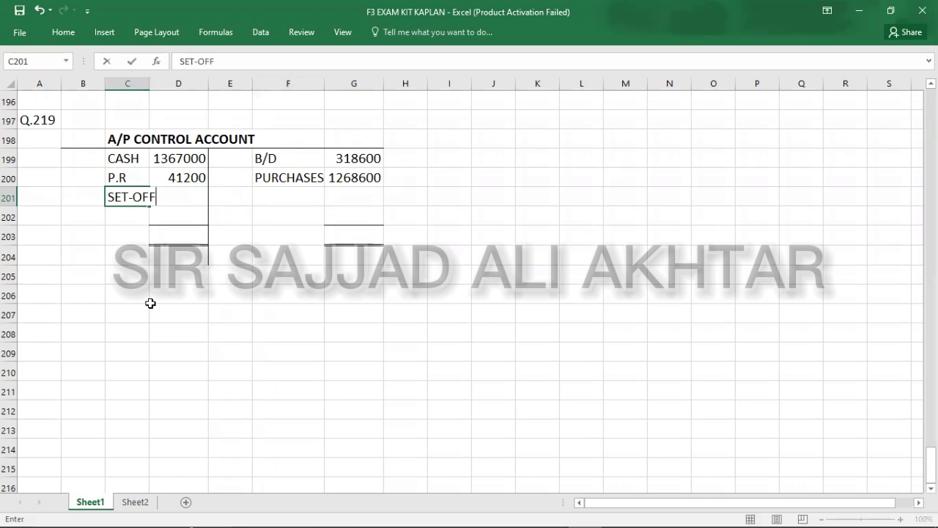
pyautogui.press('Tab')
pyautogui.hotkey('alt', 'Tab')
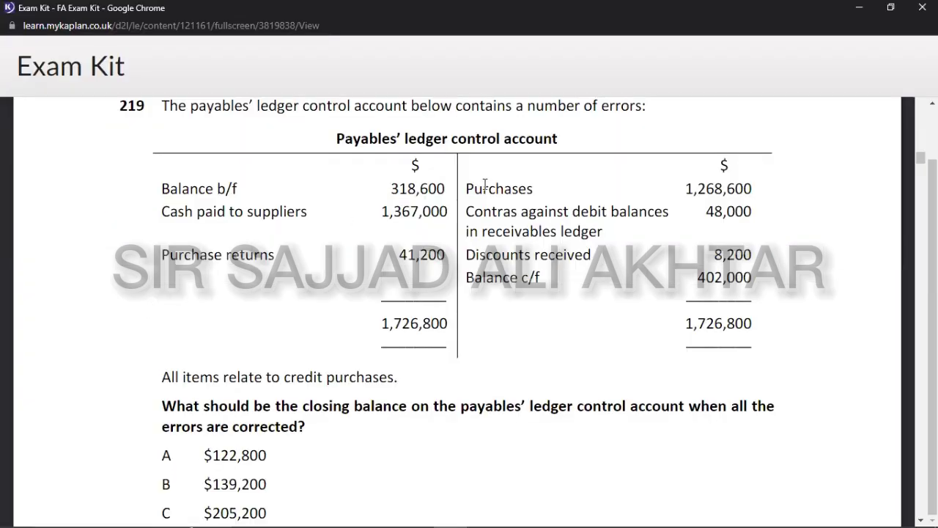
pyautogui.hotkey('alt', 'Tab')
pyautogui.write('48000')
pyautogui.press('Return')
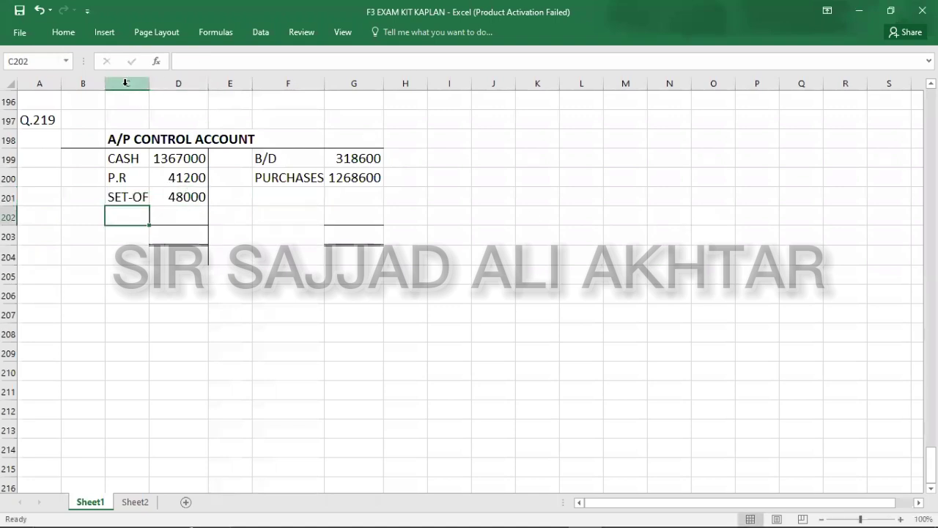
pyautogui.moveTo(150, 83); pyautogui.dragTo(157, 84)
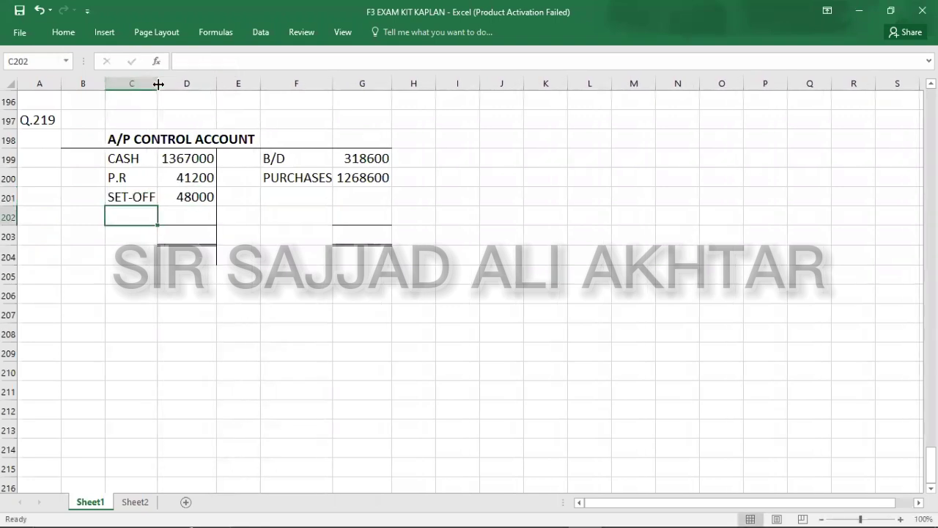
# Step: Enter the discounts received on the debit side, with DISC. REC. in C202 and 8200 in D202, and widen column C to fit
pyautogui.hotkey('alt', 'Tab')
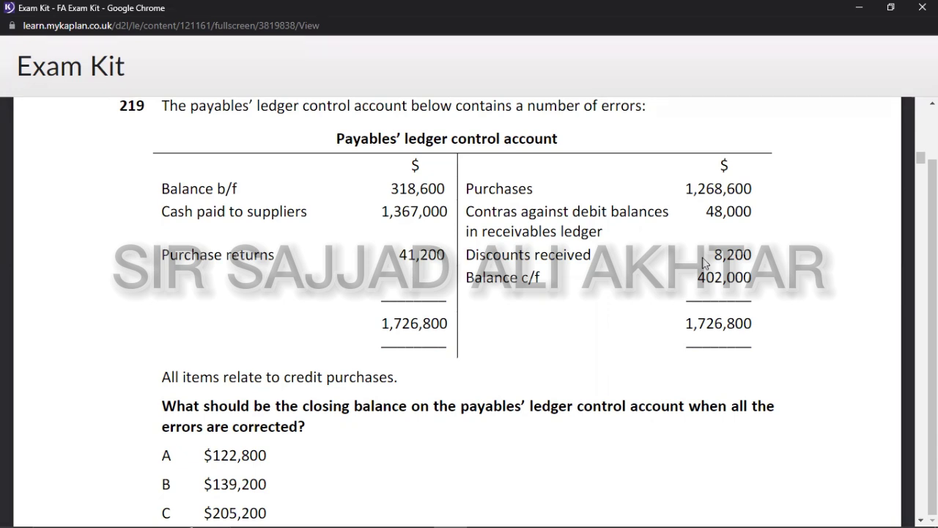
pyautogui.hotkey('alt', 'Tab')
pyautogui.write('DISC,')
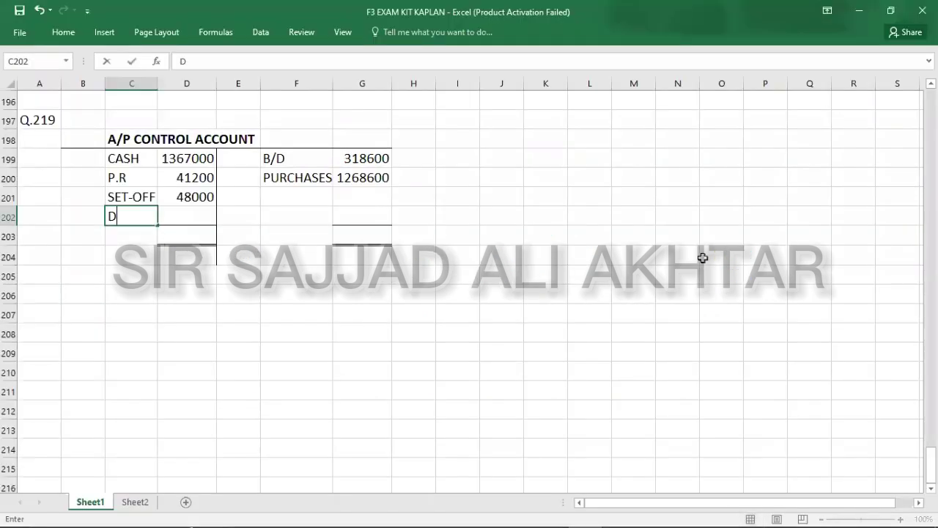
pyautogui.press('BackSpace')
pyautogui.write('. REC.')
pyautogui.press('Tab')
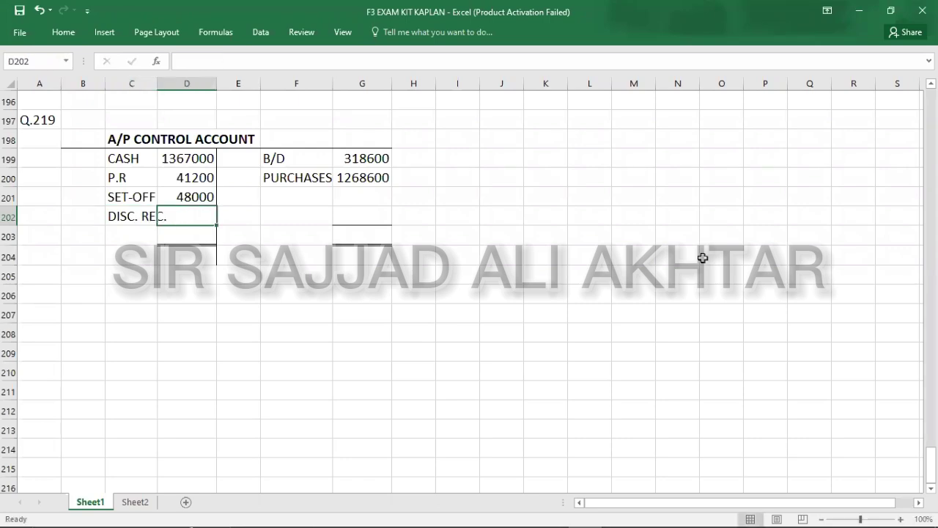
pyautogui.hotkey('alt', 'Tab')
pyautogui.hotkey('alt', 'Tab')
pyautogui.write('8200')
pyautogui.press('Return')
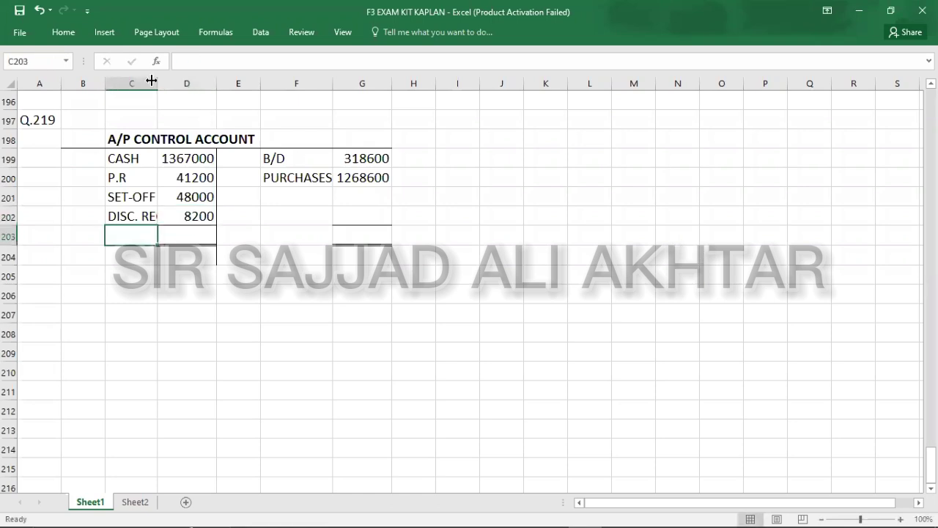
pyautogui.moveTo(159, 83); pyautogui.dragTo(170, 84)
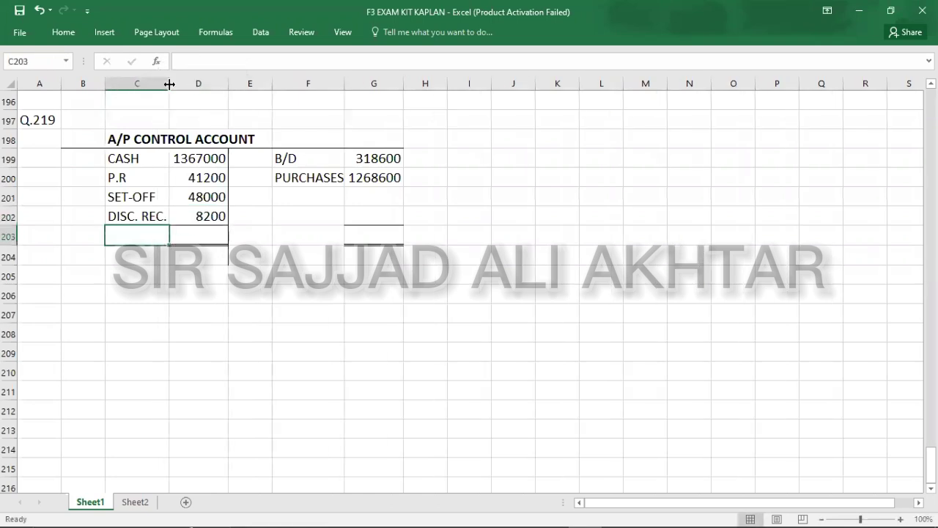
# Step: Insert an entire new row at row 203, above the account's totals row
pyautogui.click(80, 229)
pyautogui.rightClick(80, 230)
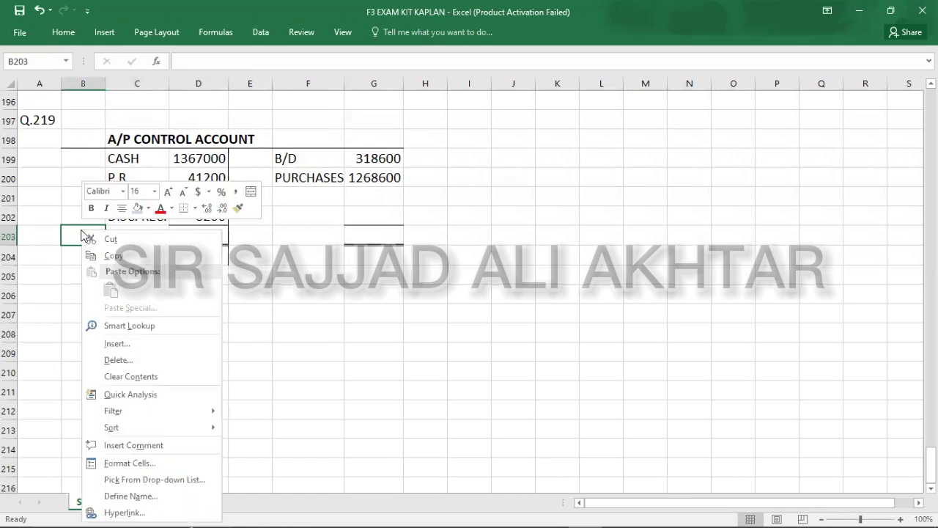
pyautogui.click(112, 345)
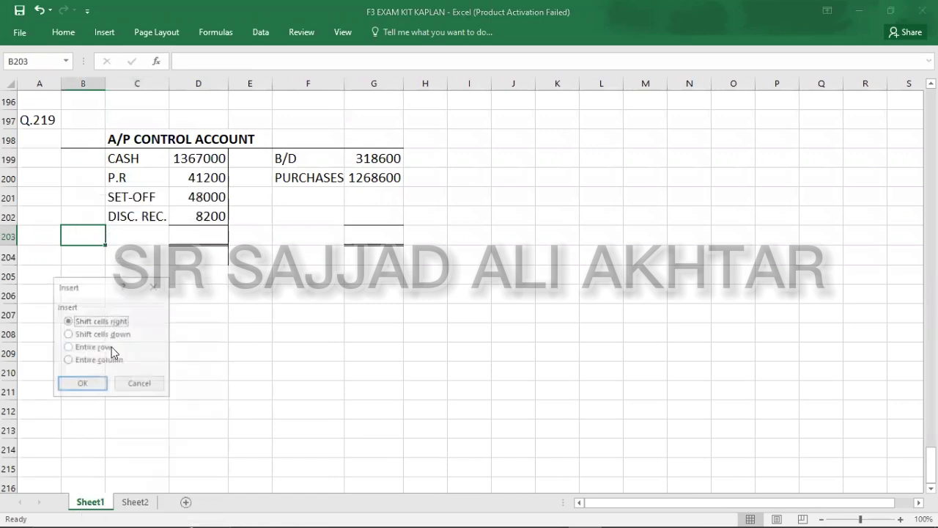
pyautogui.click(85, 349)
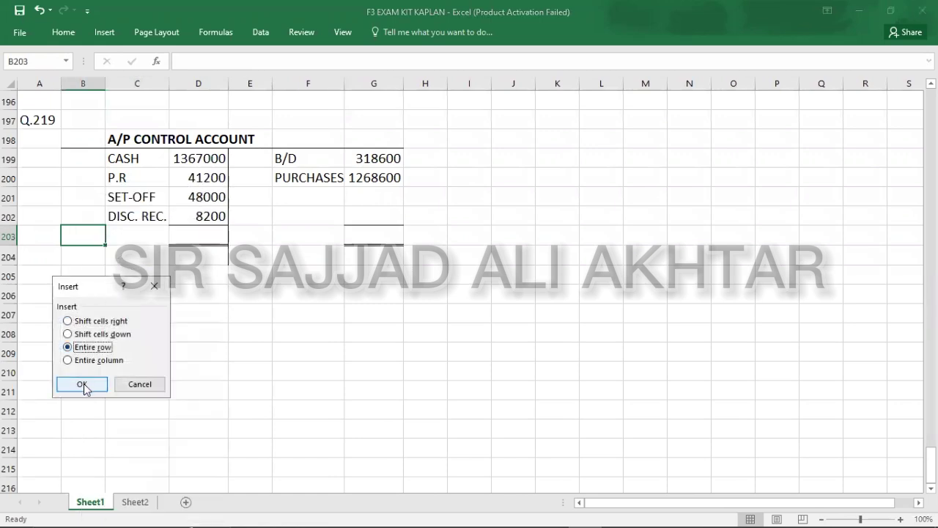
pyautogui.click(83, 385)
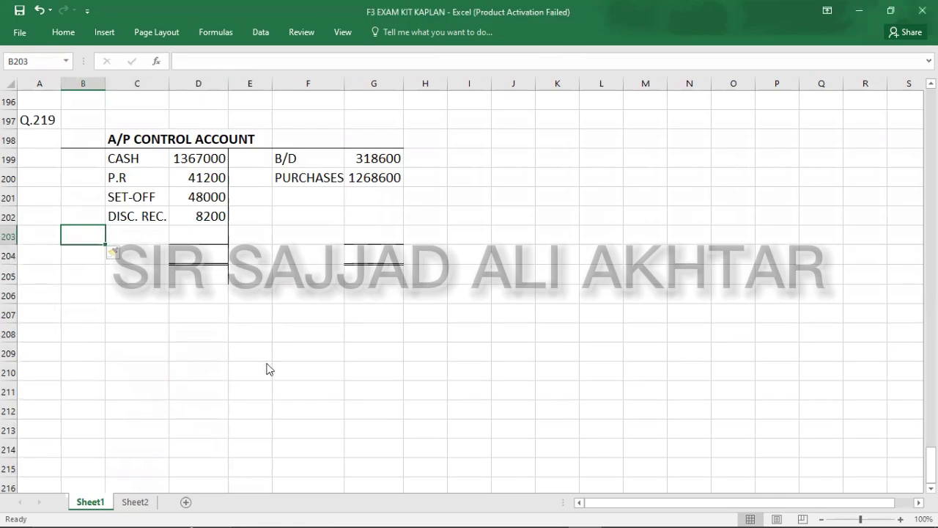
pyautogui.hotkey('alt', 'Tab')
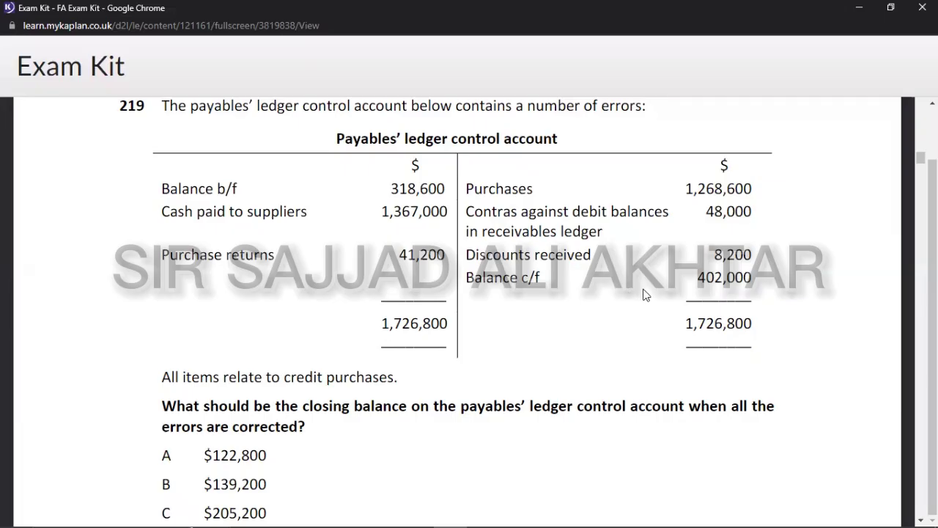
pyautogui.hotkey('alt', 'Tab')
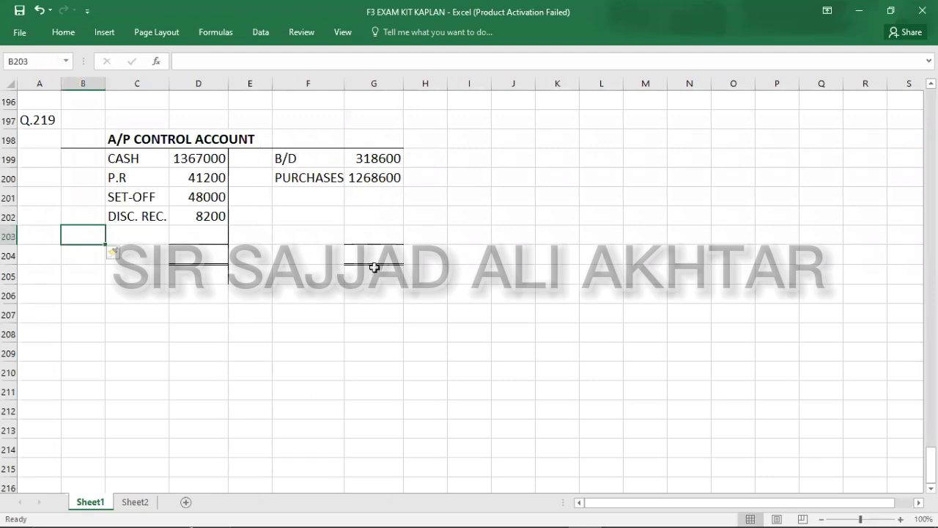
# Step: Switch to Calculator and add the opening balance 318600 and the purchases 1268600 to total the credit side
pyautogui.click(372, 258)
pyautogui.press('Up')
pyautogui.press('Up')
pyautogui.press('Up')
pyautogui.press('Up')
pyautogui.press('Up')
pyautogui.hotkey('shift', 'Down')
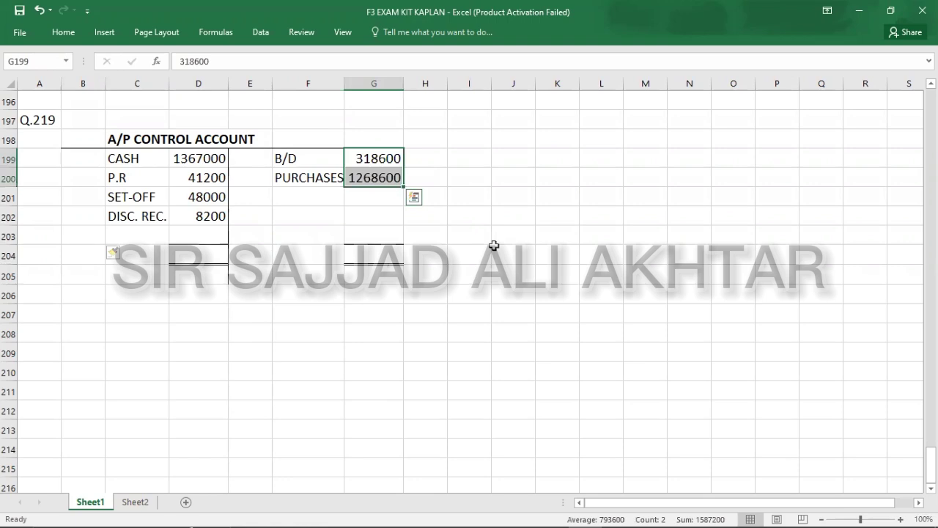
pyautogui.press('alt')
pyautogui.click(379, 253)
pyautogui.hotkey('alt', 'Tab')
pyautogui.hotkey('alt', 'Tab')
pyautogui.press('Escape')
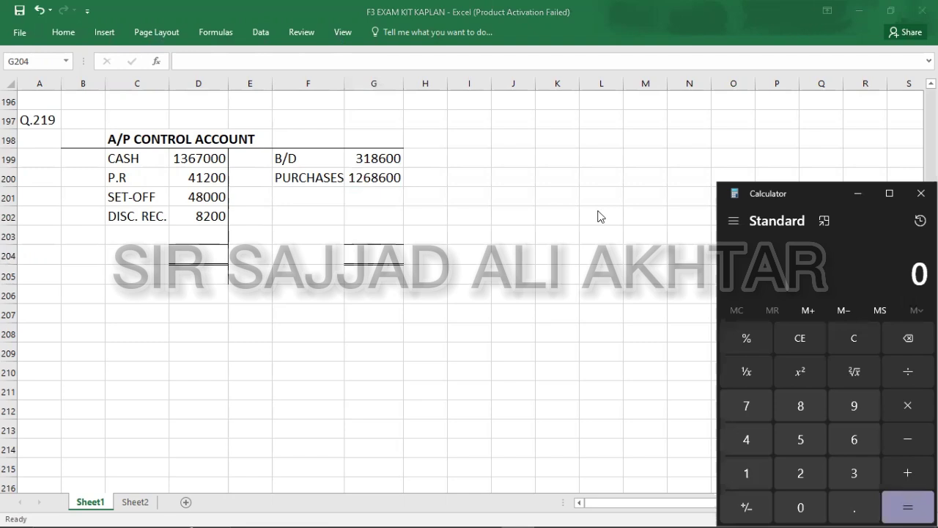
pyautogui.write('318600')
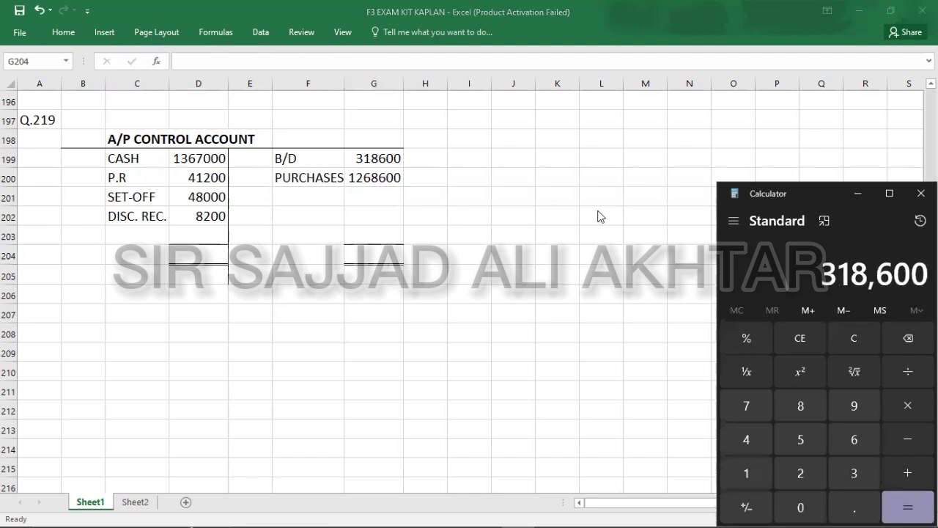
pyautogui.press('+')
pyautogui.write('1,2')
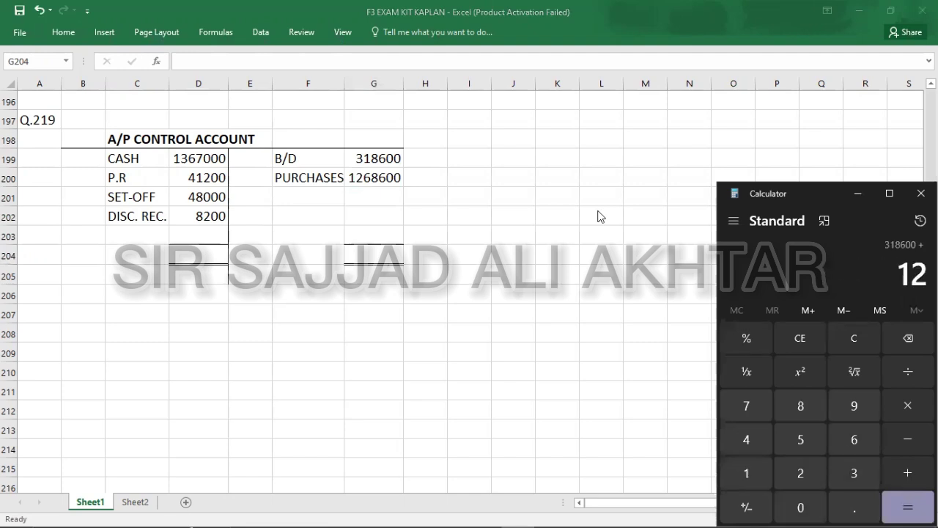
pyautogui.write('68,600')
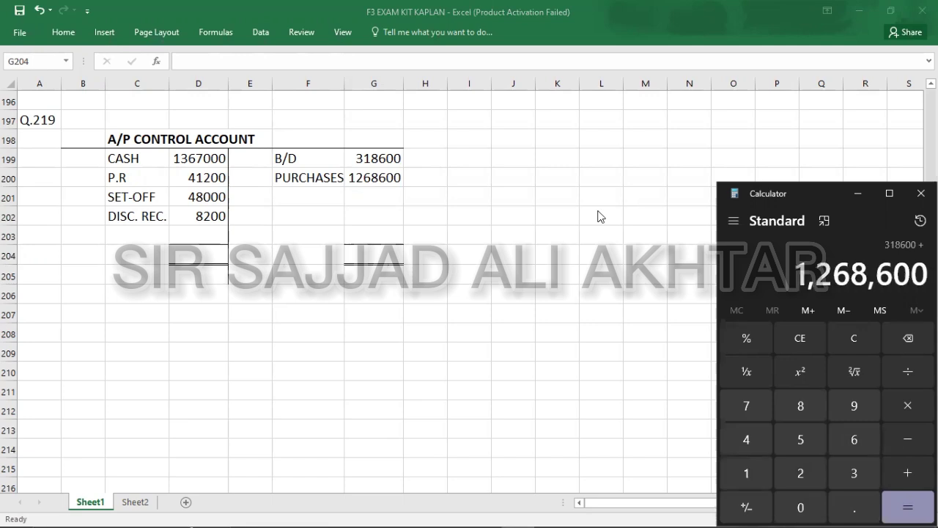
pyautogui.press('Return')
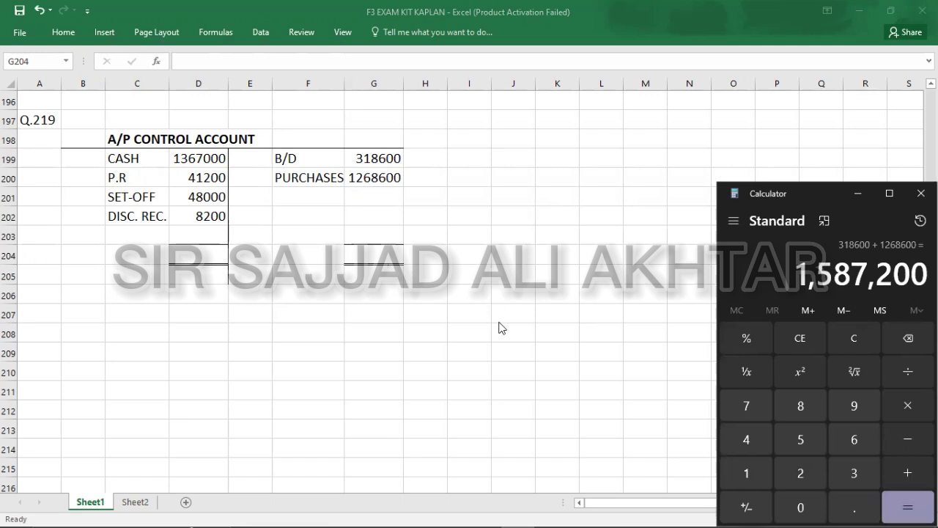
# Step: Enter the total 1587200 on both sides of the A/P control account, in G204 and D204
pyautogui.click(375, 262)
pyautogui.write('1587200')
pyautogui.press('Return')
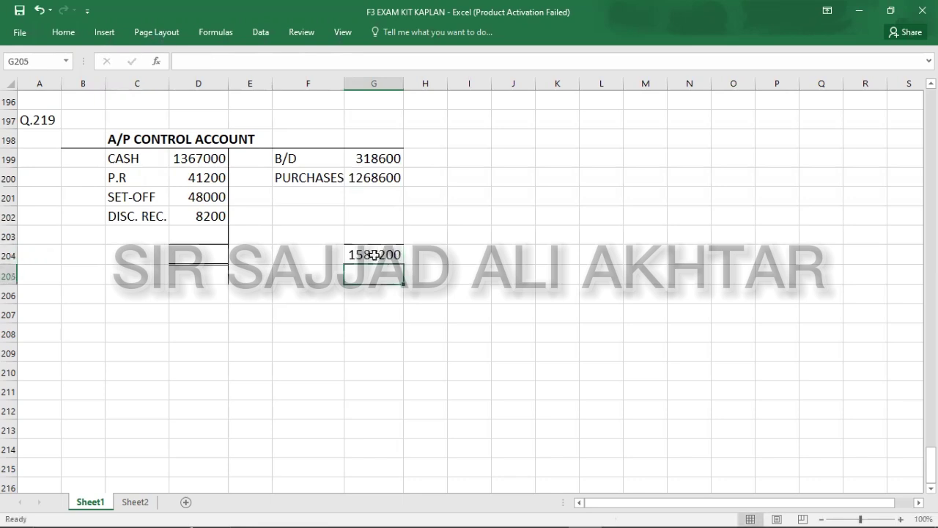
pyautogui.click(203, 258)
pyautogui.write('15')
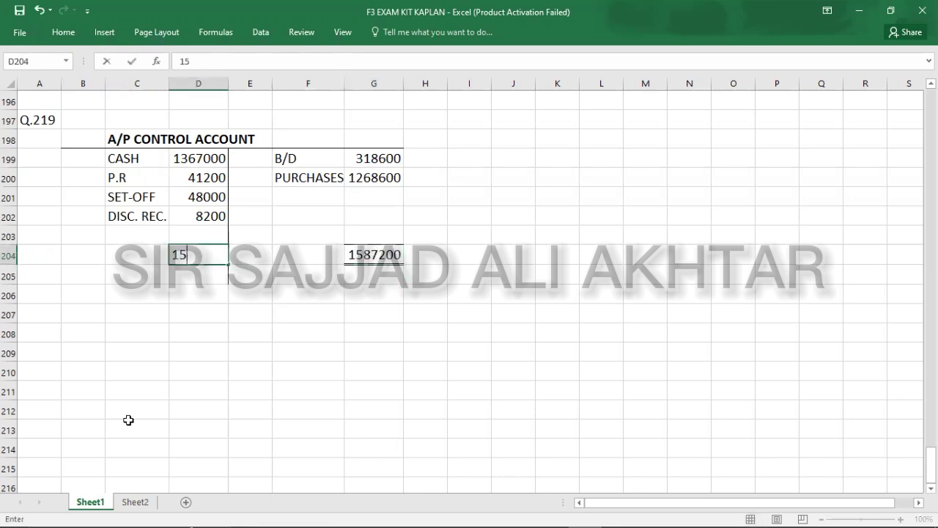
pyautogui.write('87200')
# Step: Label the balancing line on the debit side C/D in C203
pyautogui.press('Up')
pyautogui.press('Left')
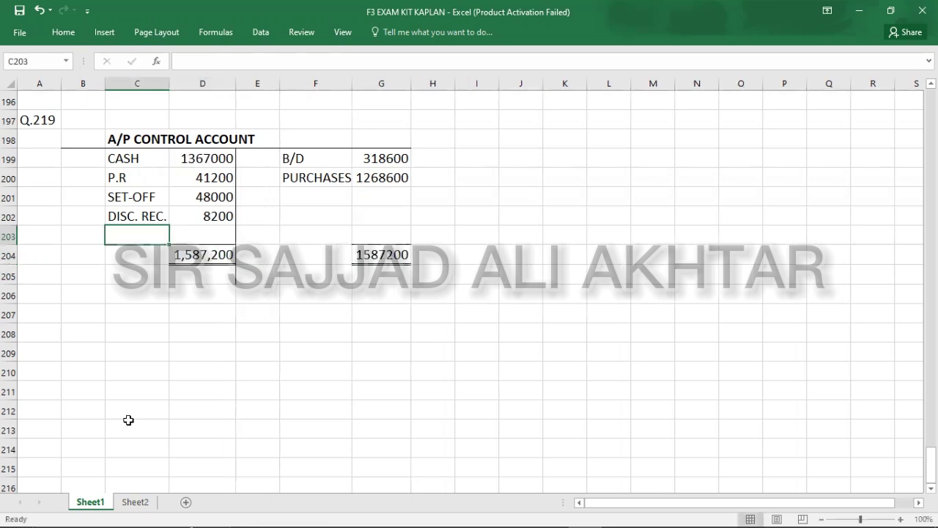
pyautogui.write('C/D')
pyautogui.press('Right')
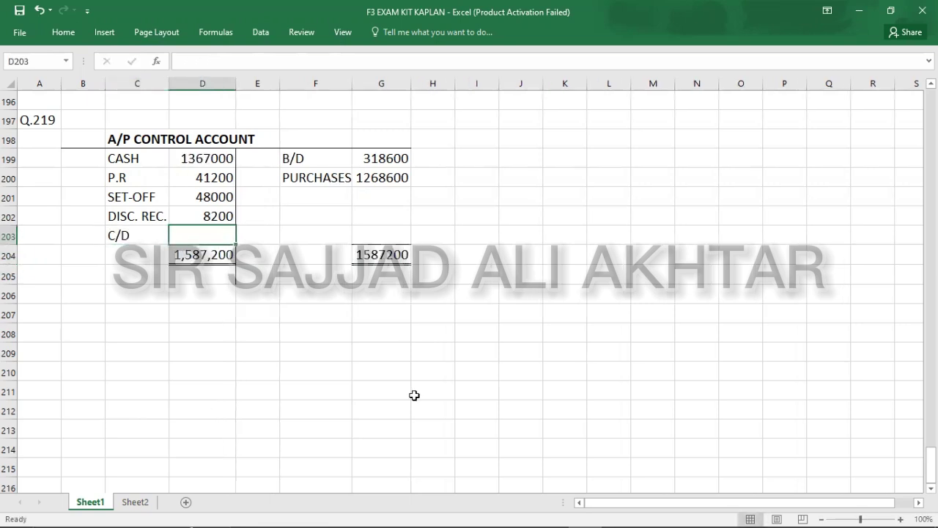
# Step: Switch to Calculator and subtract the debit entries 8200, 48000, 41200 and 1367000 from the 1587200 total
pyautogui.hotkey('alt', 'Tab')
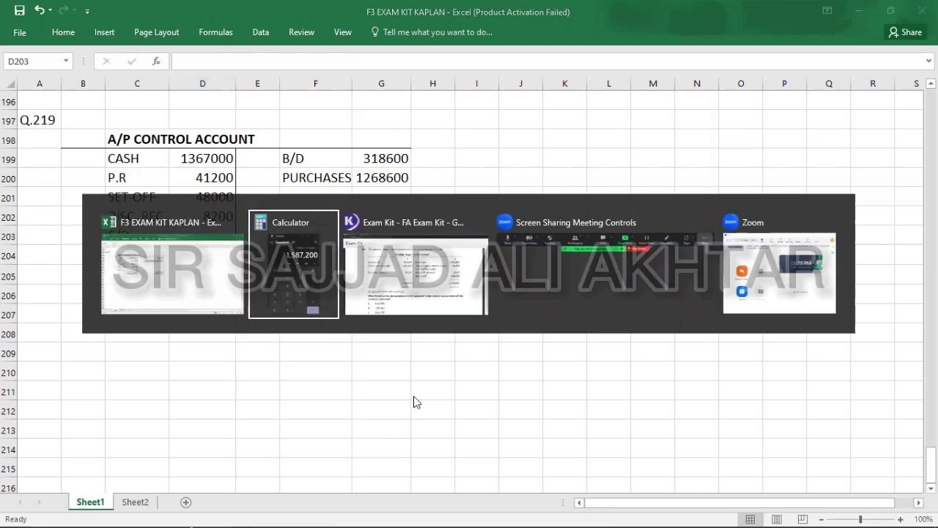
pyautogui.write('8200')
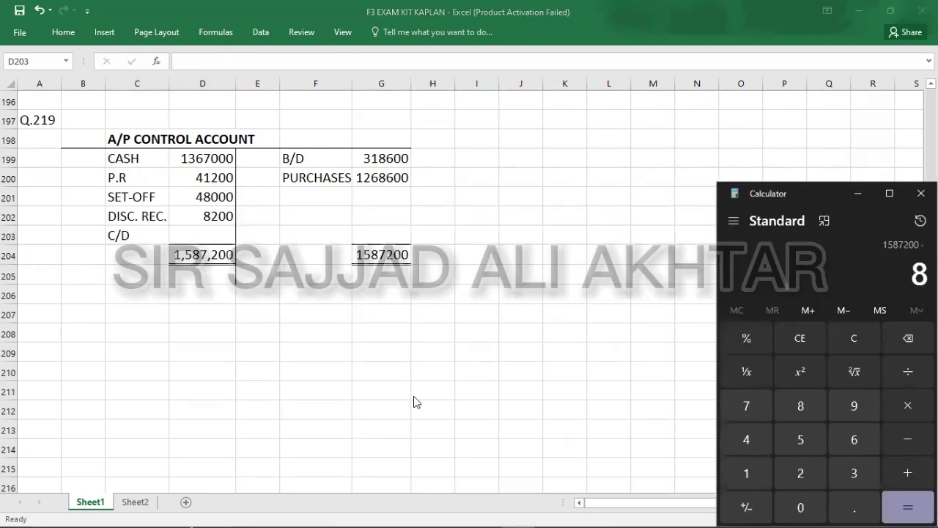
pyautogui.press('-')
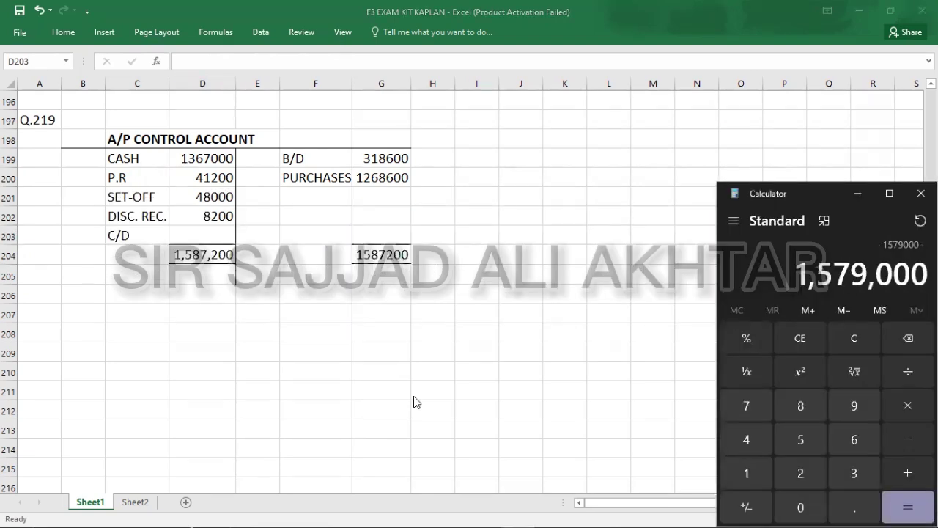
pyautogui.write('480000')
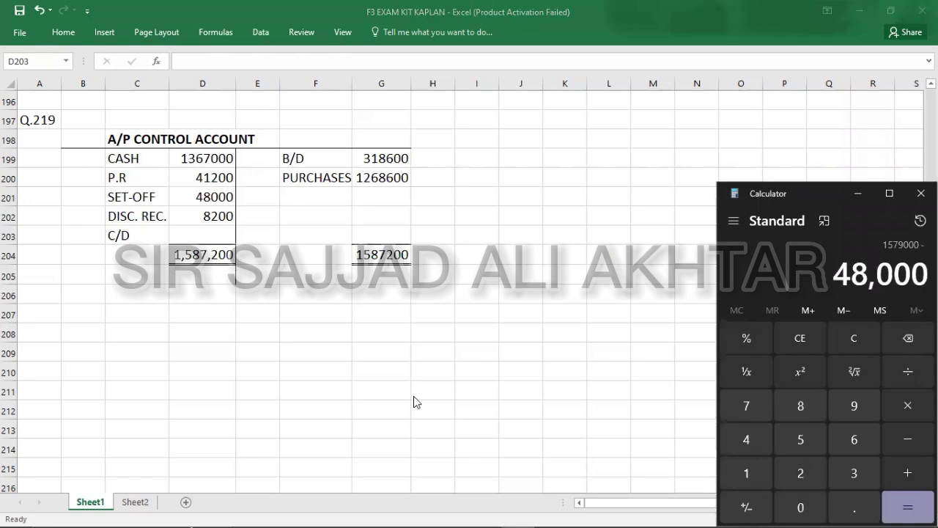
pyautogui.press('-')
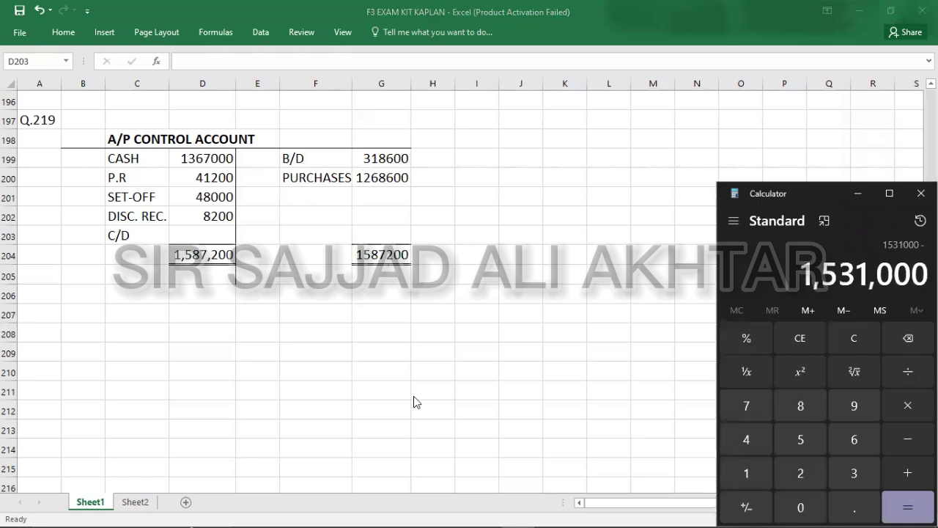
pyautogui.write('41200')
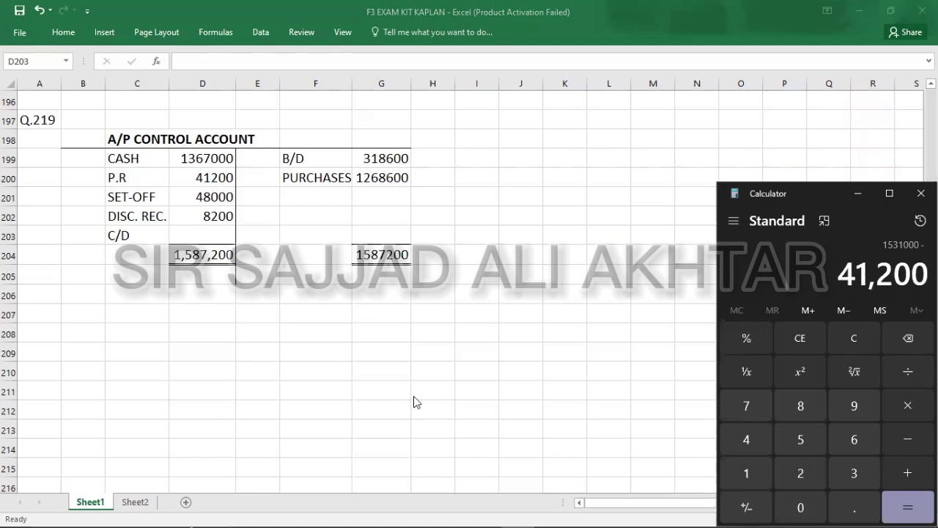
pyautogui.press('-')
pyautogui.write('136')
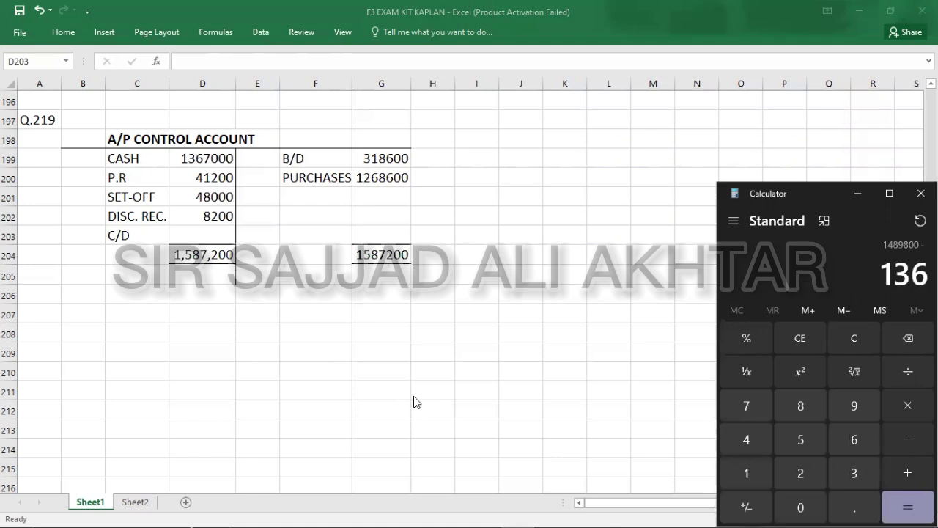
pyautogui.write('7000')
pyautogui.press('Return')
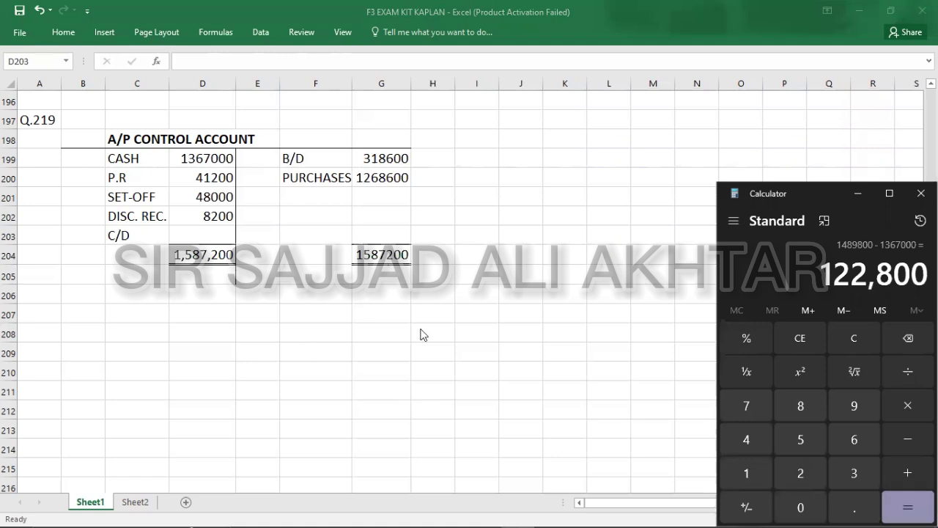
# Step: Enter the closing balance 122800 in D203 beside the C/D label
pyautogui.click(199, 233)
pyautogui.write('122800')
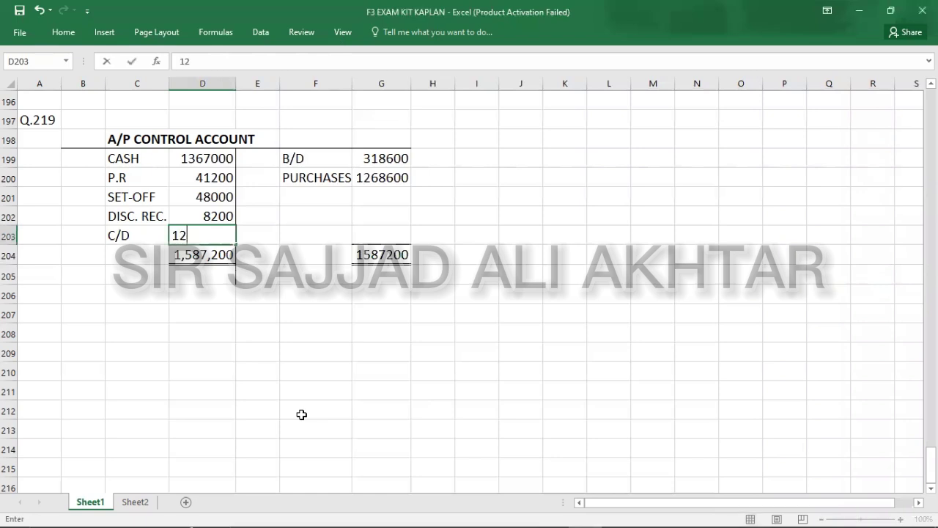
pyautogui.press('Return')
pyautogui.press('Return')
pyautogui.press('Return')
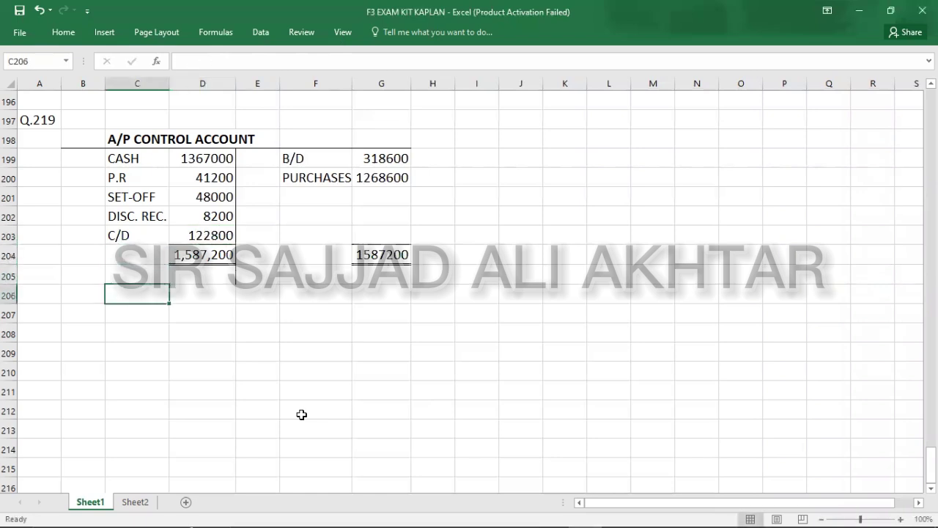
# Step: Compare the closing balance with question 219's answer options in the Exam Kit and enter answer A in A198
pyautogui.click(38, 299)
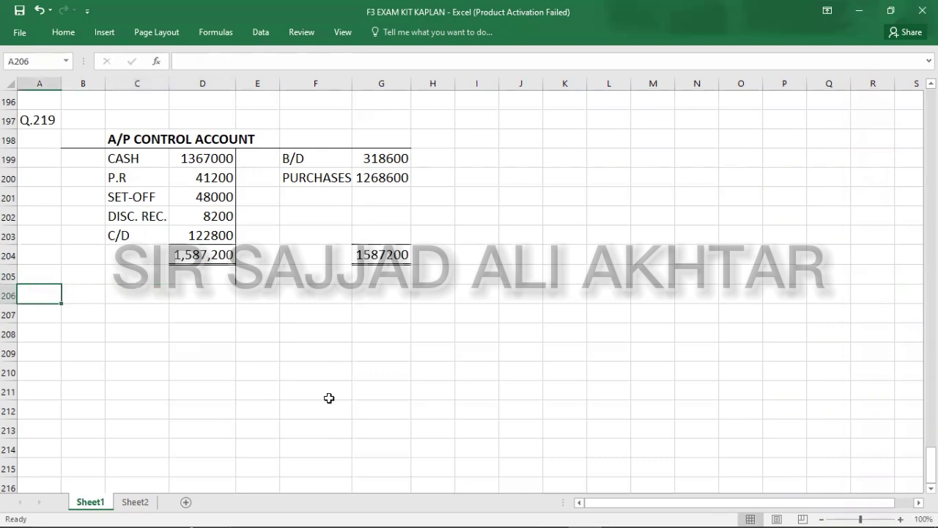
pyautogui.hotkey('alt', 'Tab')
pyautogui.hotkey('alt', 'Tab')
pyautogui.scroll(-1, 329, 398)
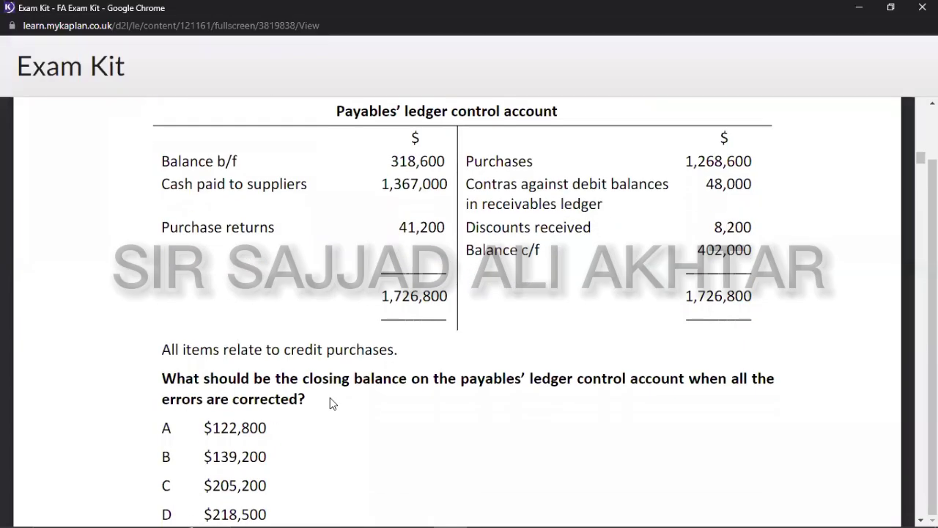
pyautogui.scroll(-2, 330, 400)
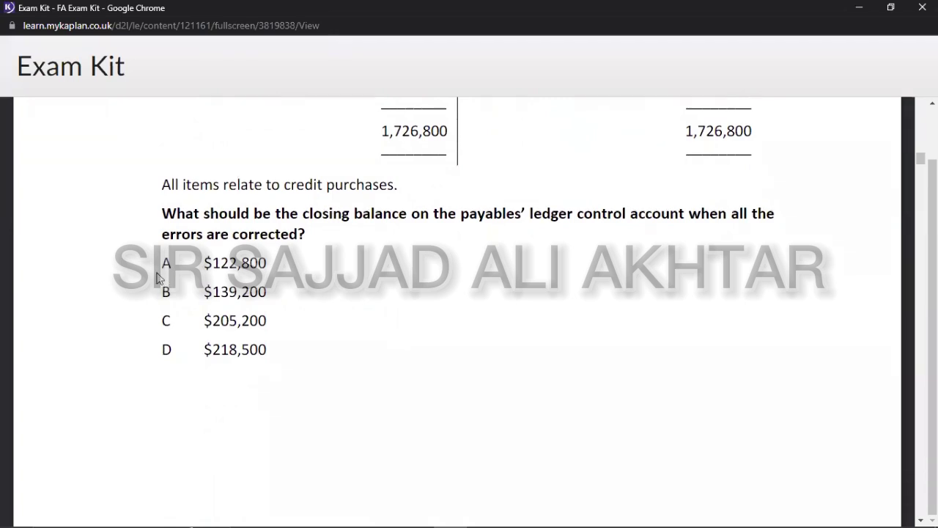
pyautogui.hotkey('alt', 'Tab')
pyautogui.press('Up')
pyautogui.press('Up')
pyautogui.press('Up')
pyautogui.press('Up')
pyautogui.press('Up')
pyautogui.press('Up')
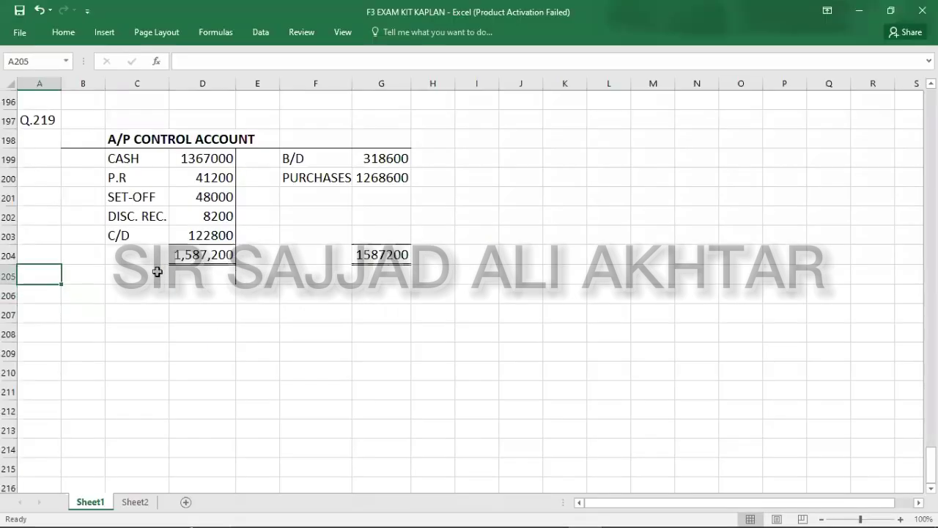
pyautogui.press('Up')
pyautogui.press('Up')
pyautogui.write('A')
pyautogui.press('Return')
# Step: Enter the next question heading Q.220 in A207 below the finished account
pyautogui.press('Down')
pyautogui.press('Down')
pyautogui.press('Down')
pyautogui.press('Down')
pyautogui.press('Down')
pyautogui.press('Down')
pyautogui.press('Down')
pyautogui.press('Down')
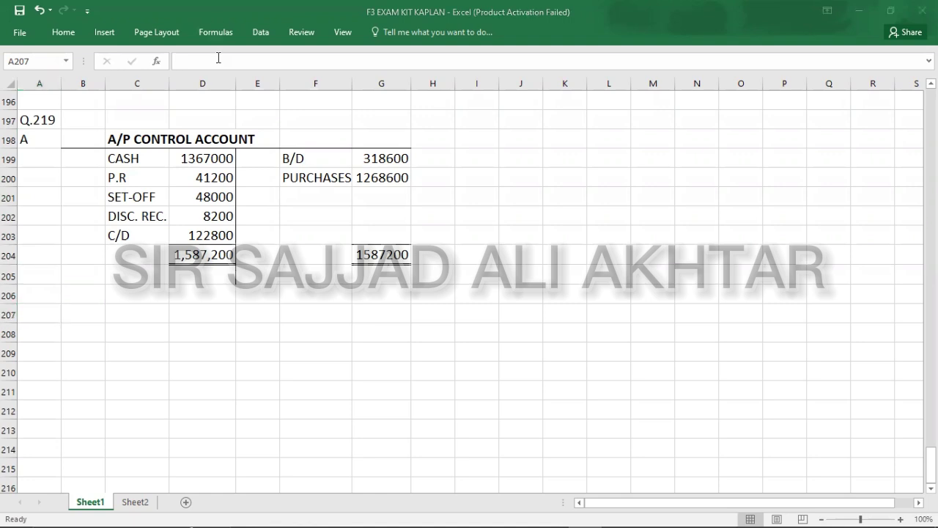
pyautogui.hotkey('ctrl', 'c')
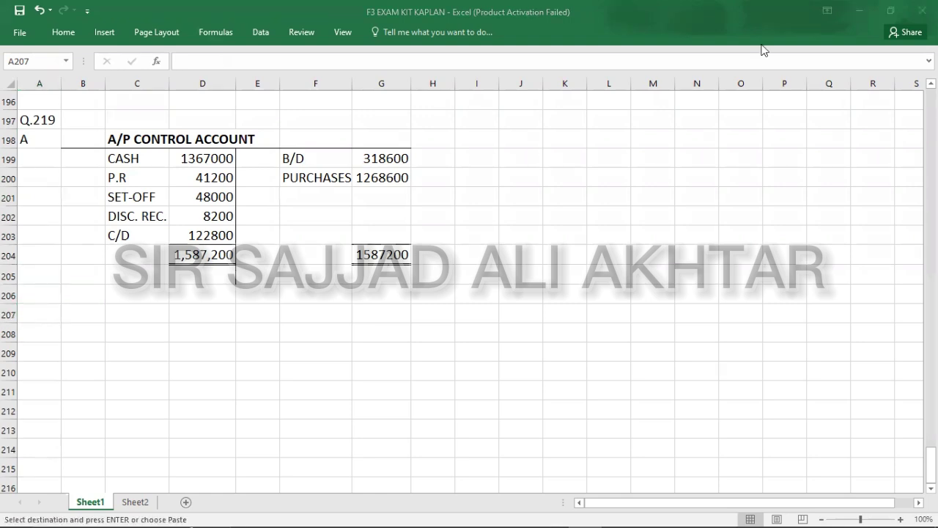
pyautogui.click(40, 315)
pyautogui.write('Q.220')
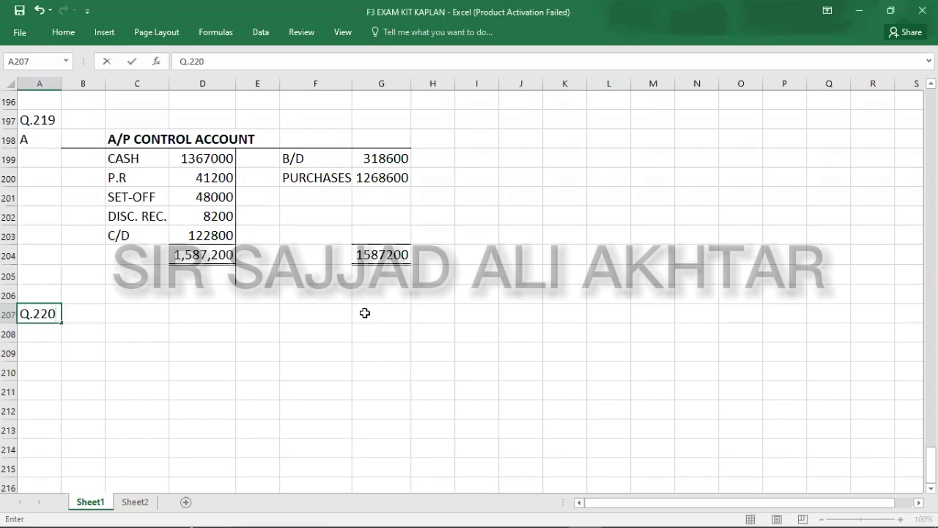
pyautogui.press('Return')
# Step: Switch to the Exam Kit and view the text and answer options of question 220
pyautogui.hotkey('alt', 'Tab')
pyautogui.press('Tab')
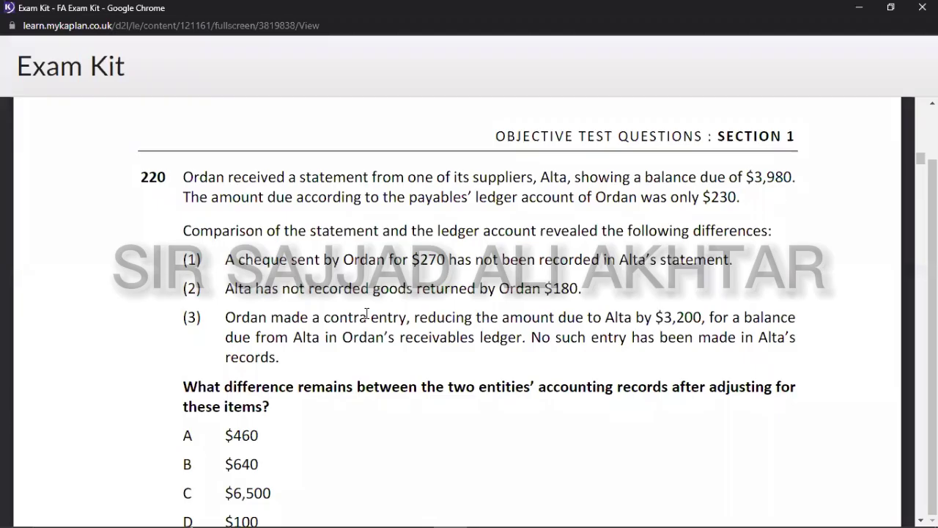
pyautogui.scroll(-1, 366, 313)
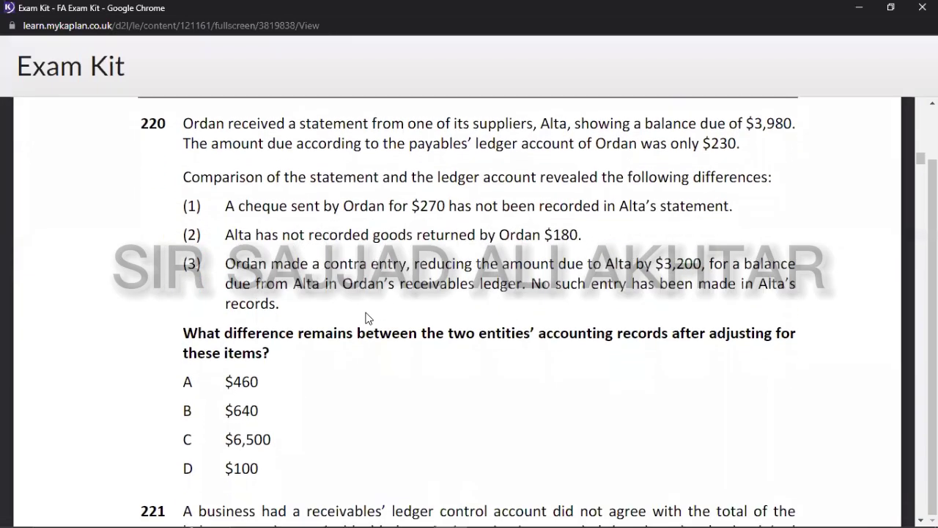
# Step: Review question 220, switch to Excel and copy the blank A/P control account template from Sheet2 into Sheet1 at B208
pyautogui.scroll(1, 367, 313)
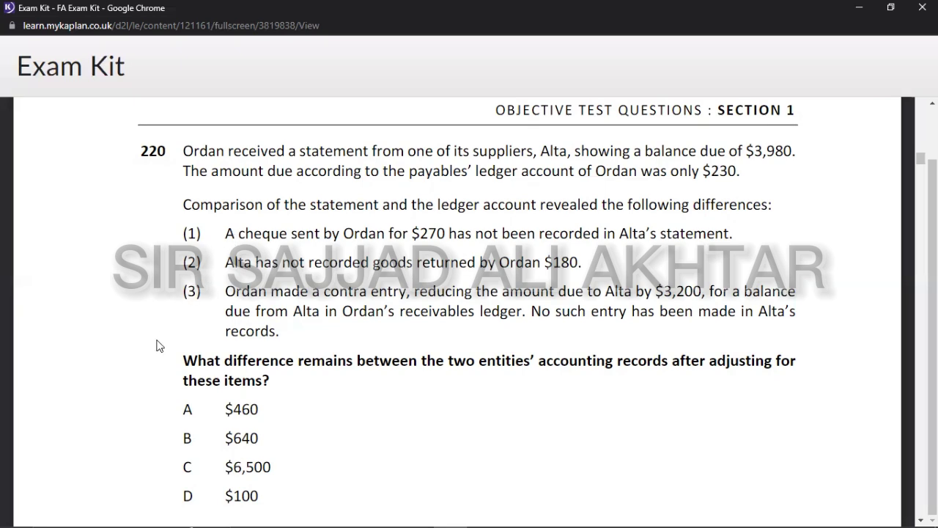
pyautogui.scroll(-1, 160, 345)
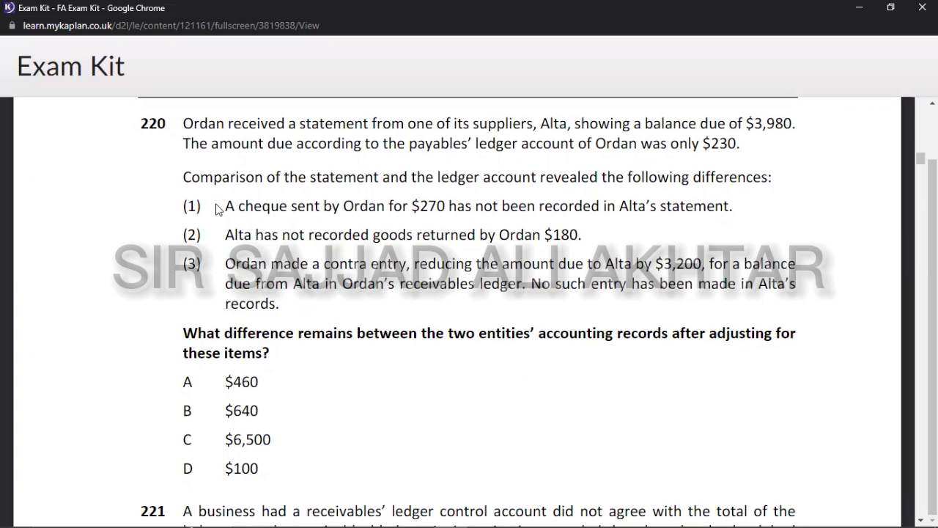
pyautogui.hotkey('alt', 'Tab')
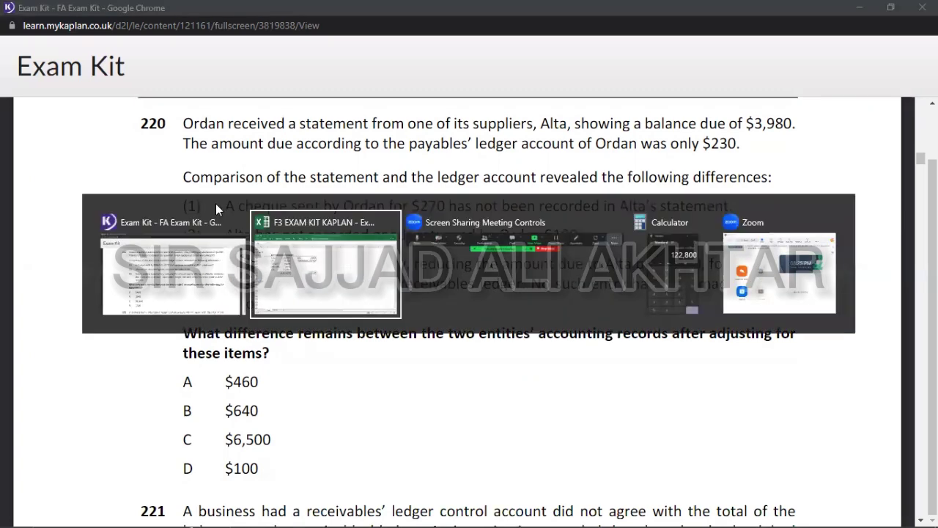
pyautogui.press('Right')
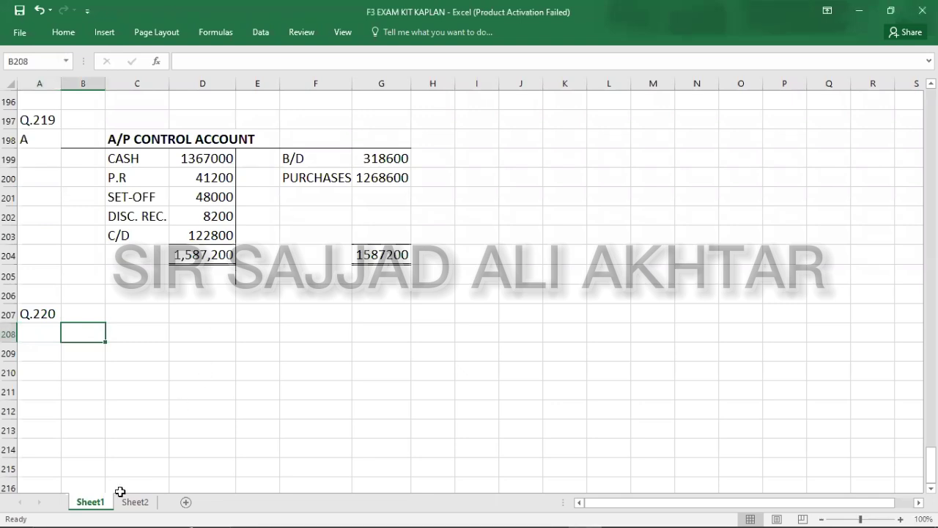
pyautogui.click(126, 503)
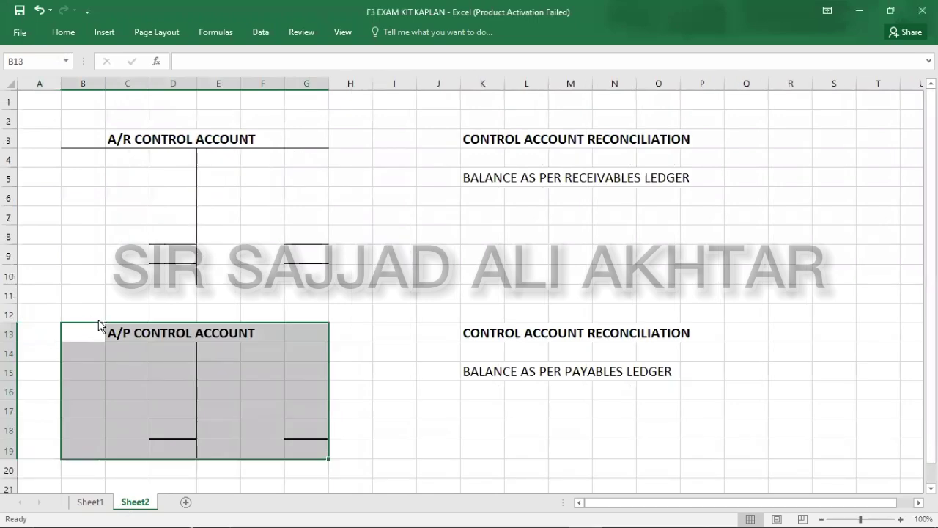
pyautogui.hotkey('ctrl', 'c')
pyautogui.click(99, 504)
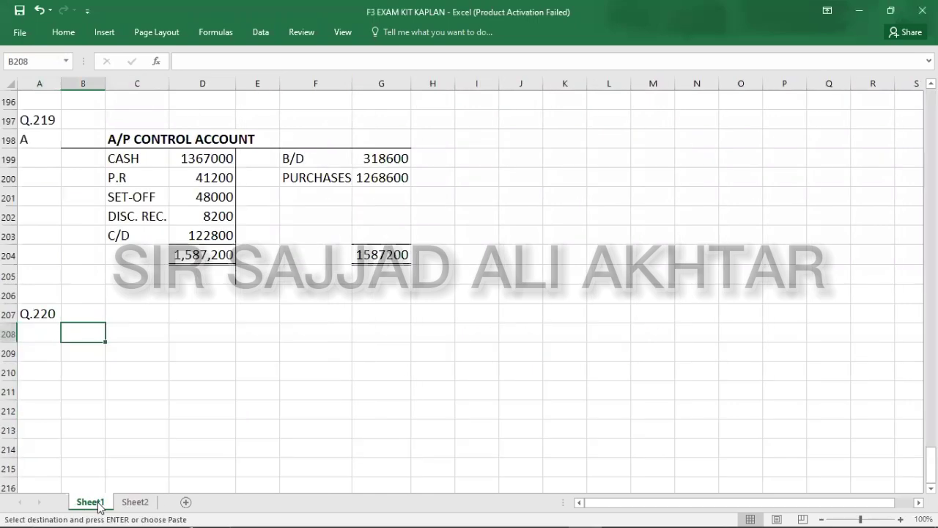
pyautogui.hotkey('ctrl', 'v')
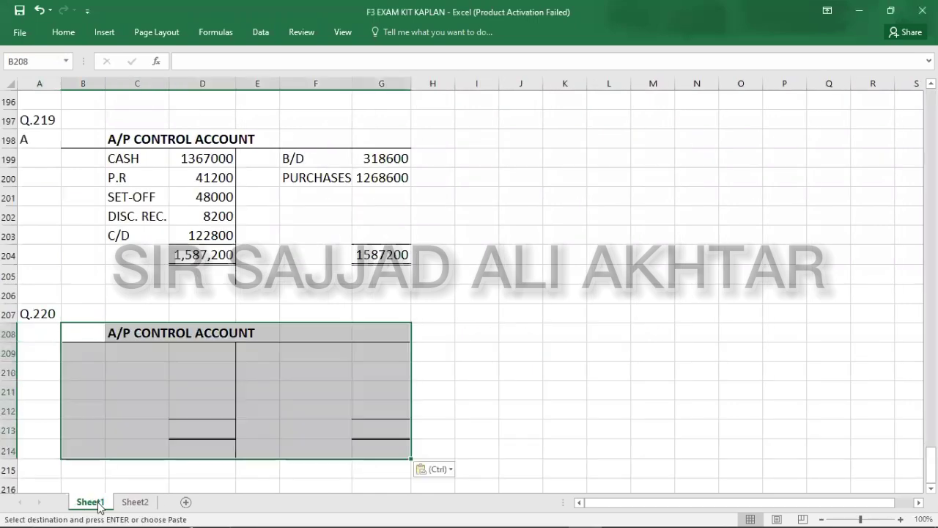
# Step: Clear the A/P CONTROL ACCOUNT heading in C208 from the pasted template
pyautogui.doubleClick(133, 330)
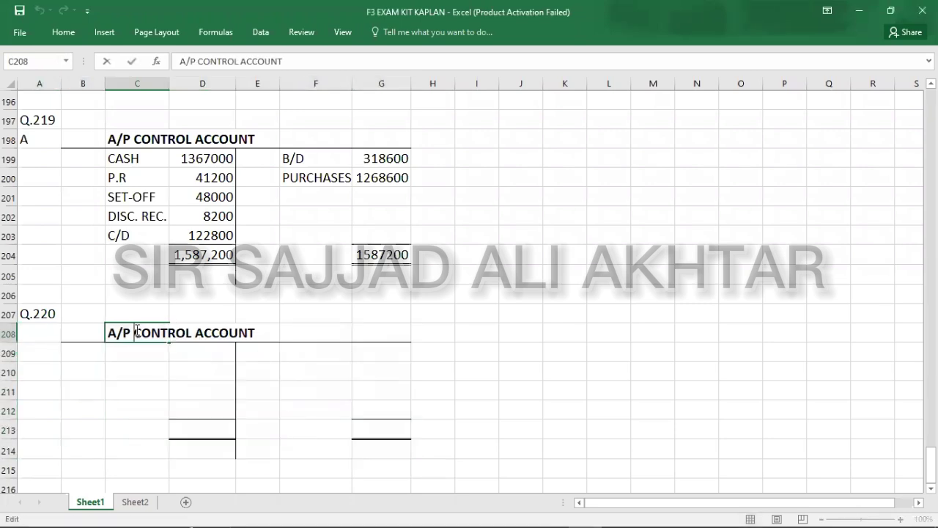
pyautogui.press('Delete')
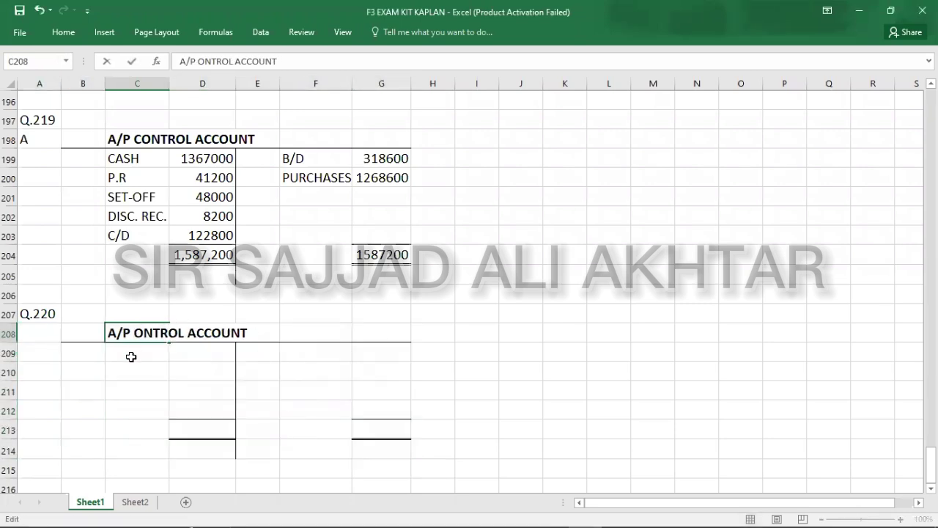
pyautogui.click(130, 347)
pyautogui.click(125, 330)
pyautogui.press('Delete')
# Step: Enter the account heading A/P - ALTAS in D208 and make it bold
pyautogui.press('Right')
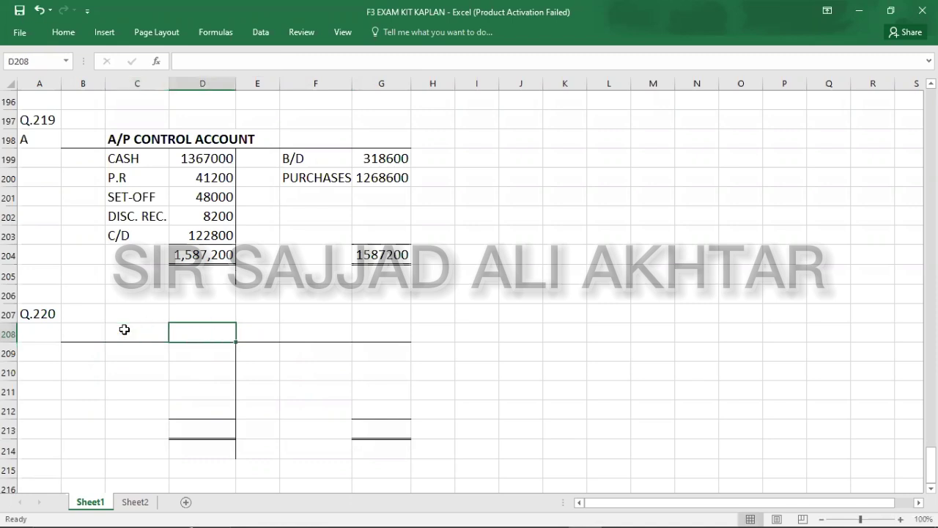
pyautogui.write('A/P')
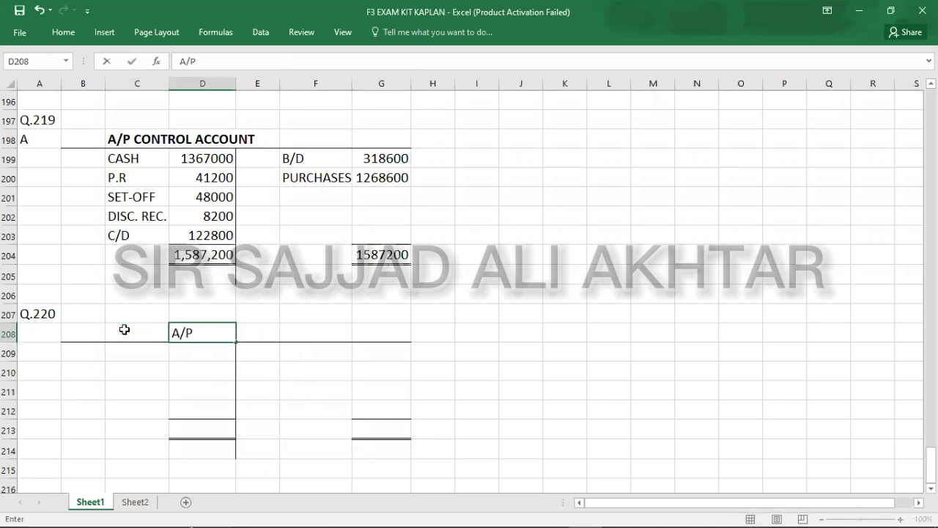
pyautogui.write(' - ALTAS')
pyautogui.press('Return')
pyautogui.press('Up')
pyautogui.hotkey('ctrl', 'b')
# Step: Look up Ordan's payables ledger balance in the Exam Kit and enter it as B/D 230 in F209:G209
pyautogui.press('Down')
pyautogui.press('Down')
pyautogui.press('Down')
pyautogui.press('Down')
pyautogui.press('Down')
pyautogui.press('Down')
pyautogui.press('Down')
pyautogui.press('Down')
pyautogui.press('Down')
pyautogui.press('Down')
pyautogui.press('Down')
pyautogui.press('Down')
pyautogui.press('Down')
pyautogui.press('Down')
pyautogui.press('Down')
pyautogui.press('Down')
pyautogui.press('Down')
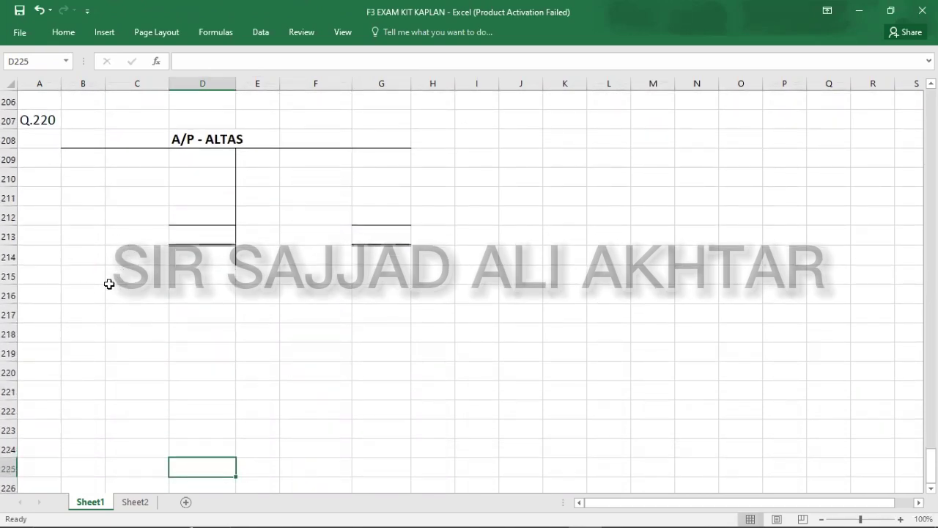
pyautogui.click(301, 164)
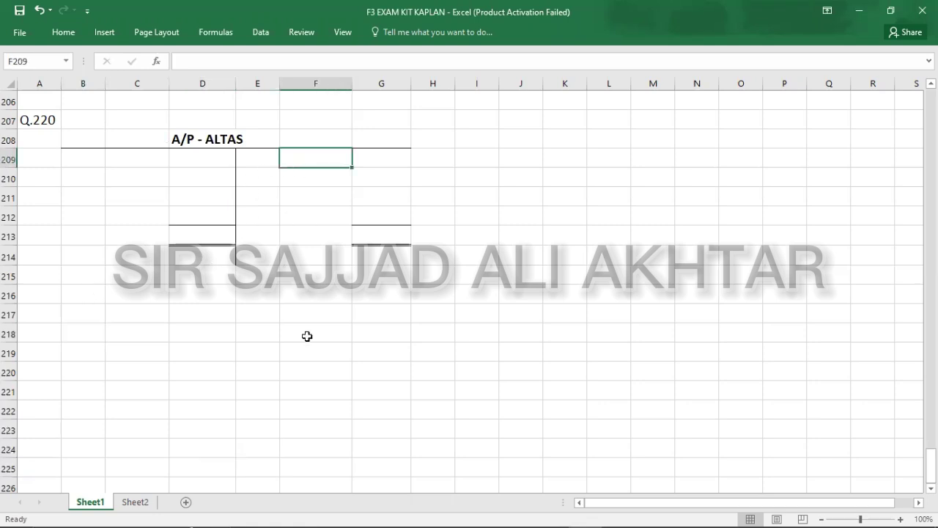
pyautogui.hotkey('alt', 'Tab')
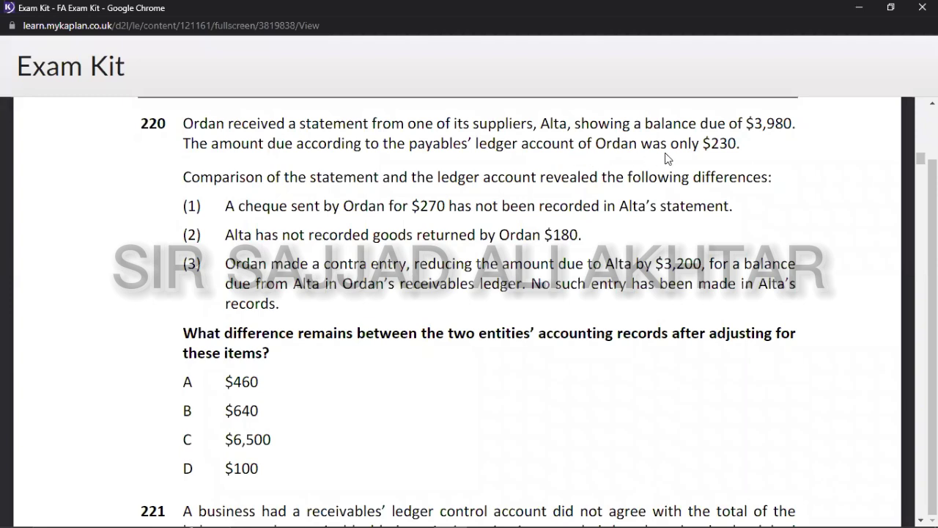
pyautogui.hotkey('alt', 'Tab')
pyautogui.write('B/D')
pyautogui.press('Tab')
pyautogui.write('230')
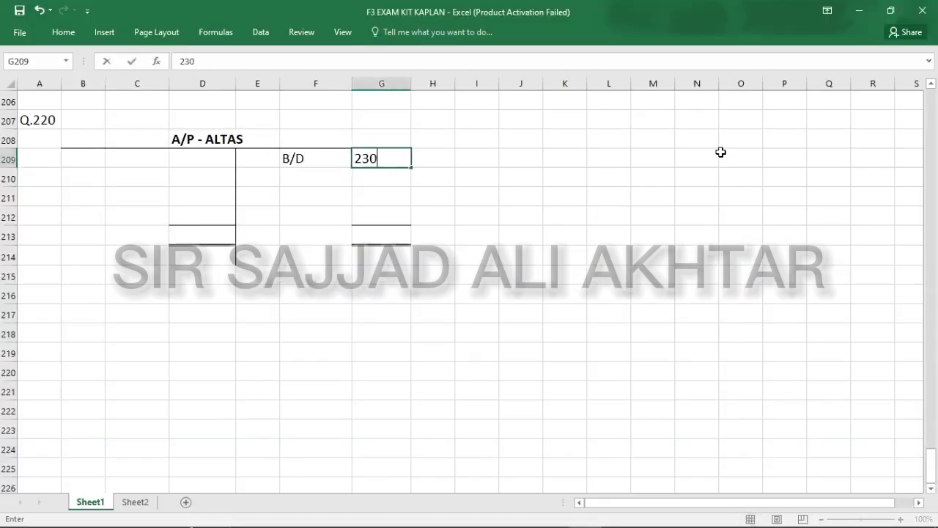
pyautogui.press('Return')
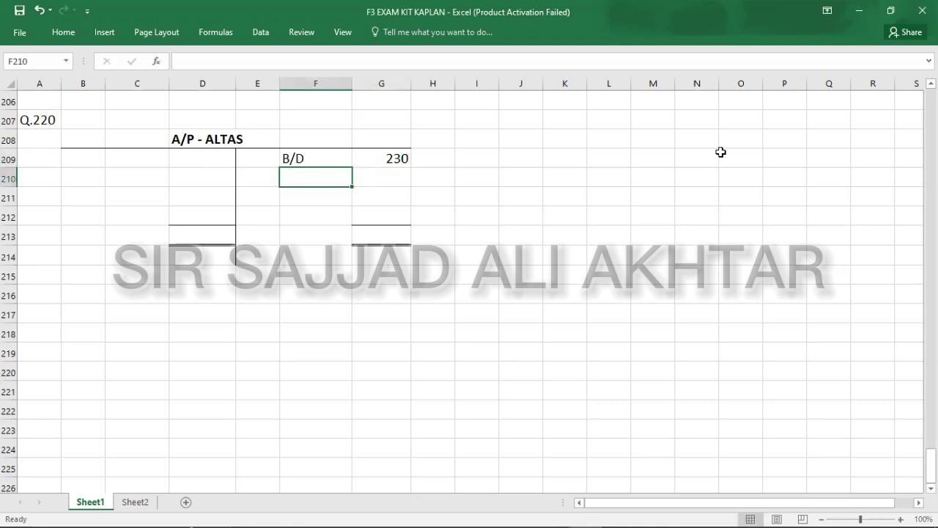
# Step: Enter the label BALANCE AS PER SSUPPLIER'S STATEMENT in B216 below the account
pyautogui.click(86, 299)
pyautogui.write('BAL')
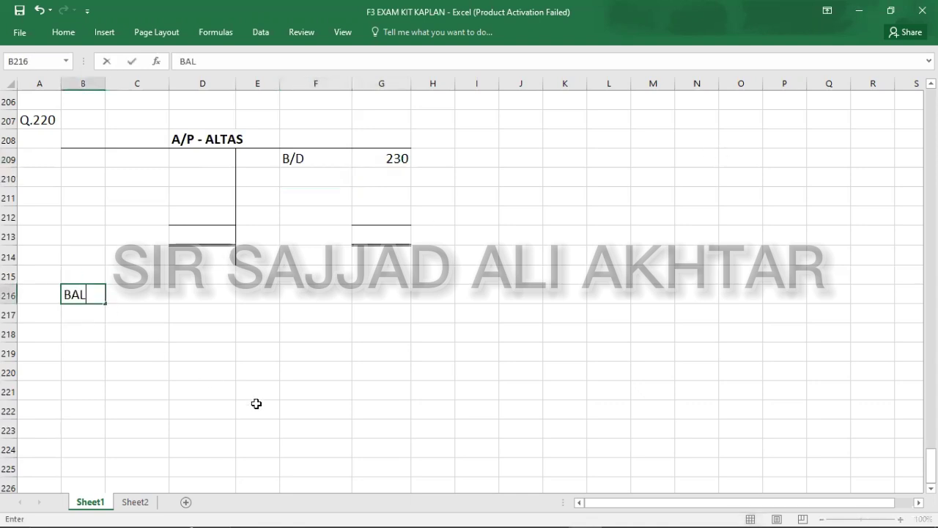
pyautogui.write('ANCE AS PER ST')
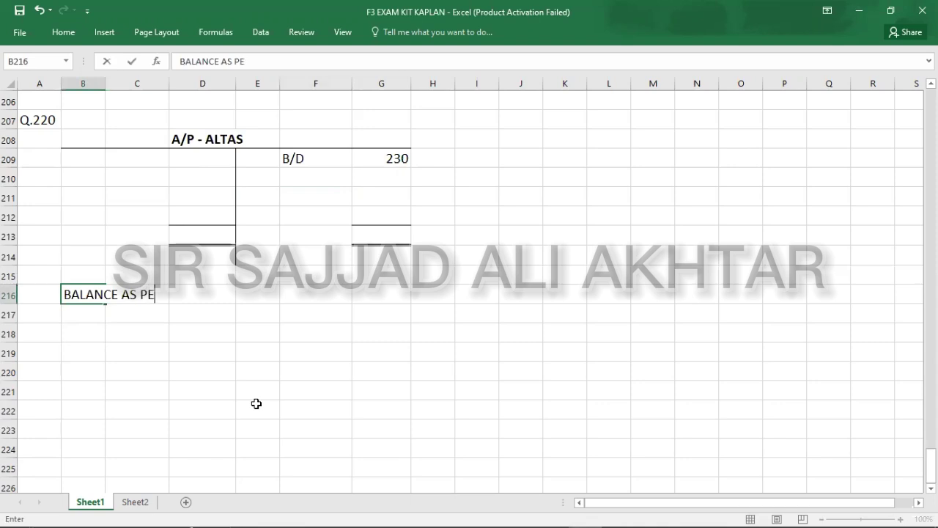
pyautogui.write('ATE')
pyautogui.press('BackSpace')
pyautogui.press('BackSpace')
pyautogui.press('BackSpace')
pyautogui.press('BackSpace')
pyautogui.write('SUPPLIER')
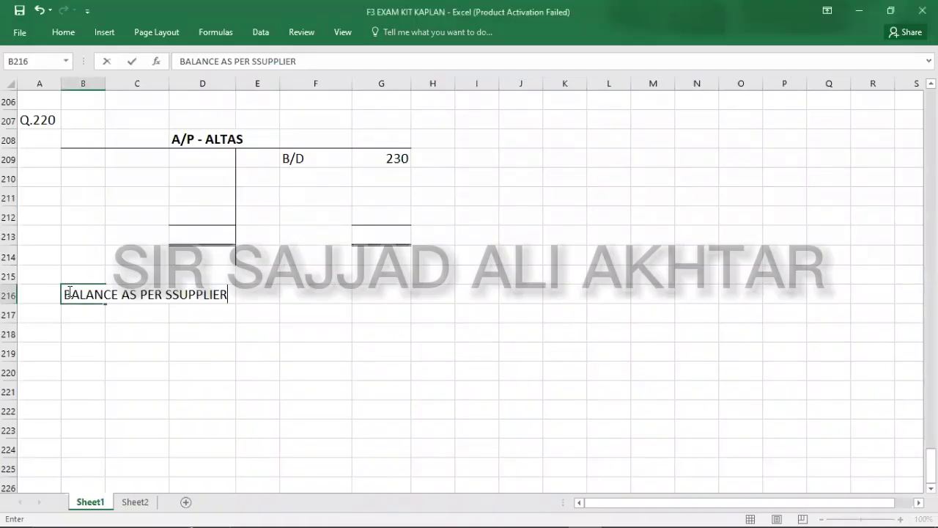
pyautogui.moveTo(357, 514)
pyautogui.write("'")
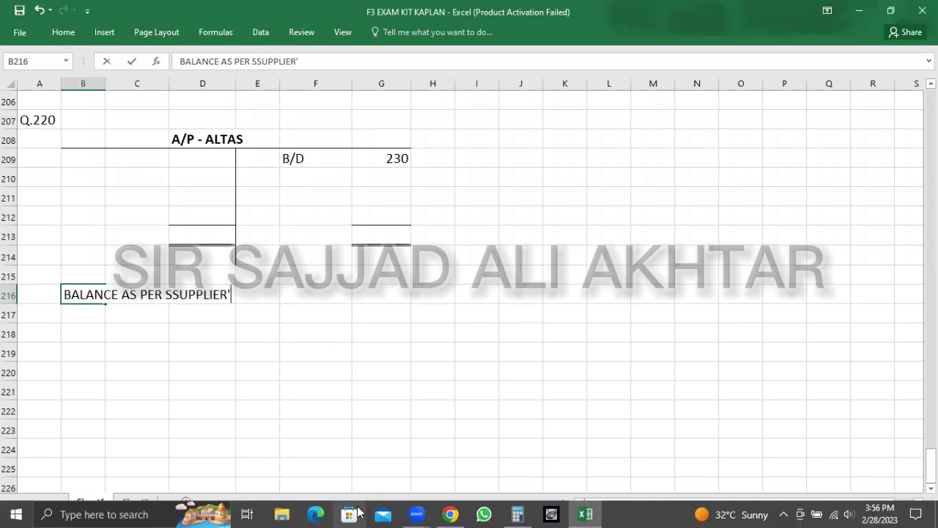
pyautogui.write('S ST')
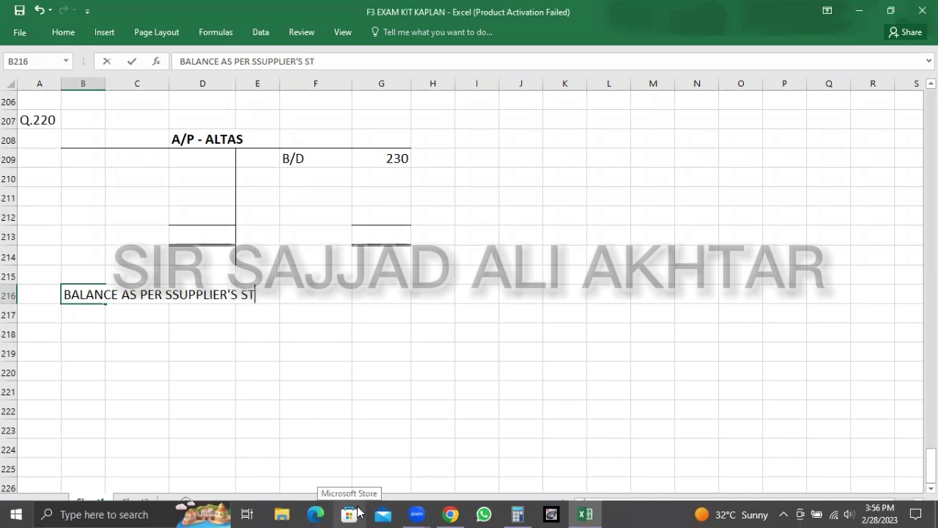
pyautogui.write('ATEMENT')
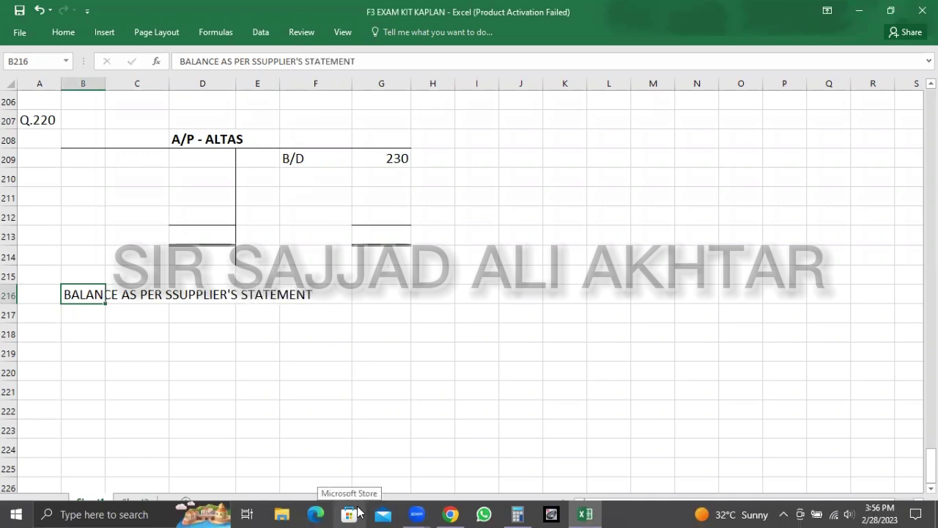
# Step: Look up Alta's statement balance in the Exam Kit and enter 3980 in G216 beside the label
pyautogui.press('Right')
pyautogui.press('Right')
pyautogui.press('Right')
pyautogui.press('Right')
pyautogui.press('Right')
pyautogui.hotkey('alt', 'Tab')
pyautogui.hotkey('alt', 'Tab')
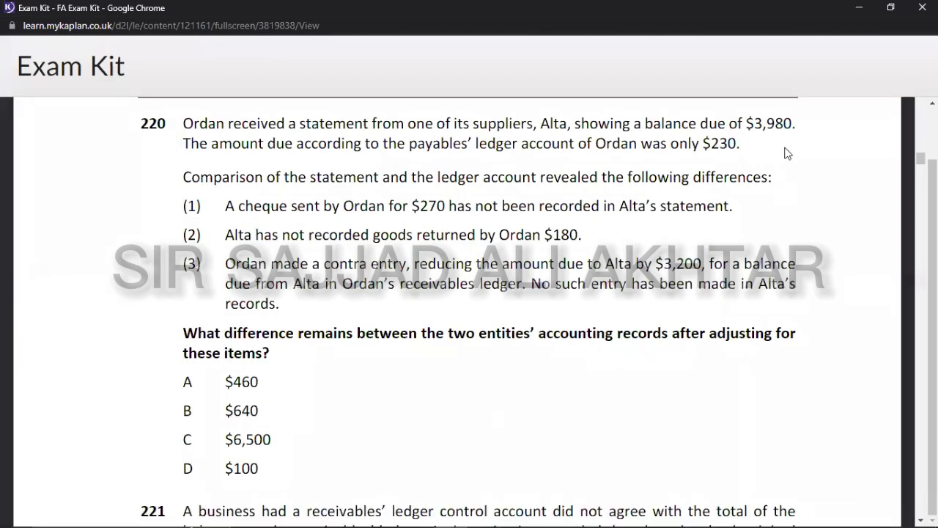
pyautogui.hotkey('alt', 'Tab')
pyautogui.write('3980')
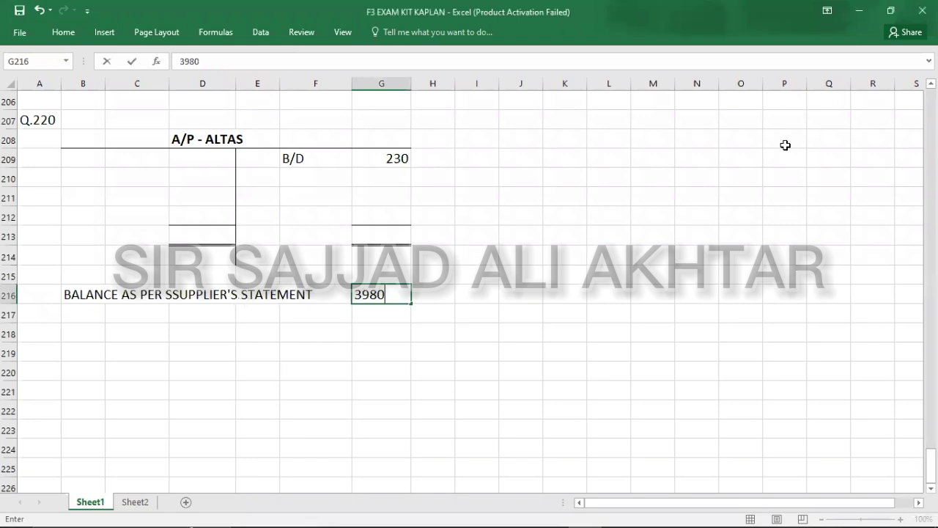
pyautogui.press('Return')
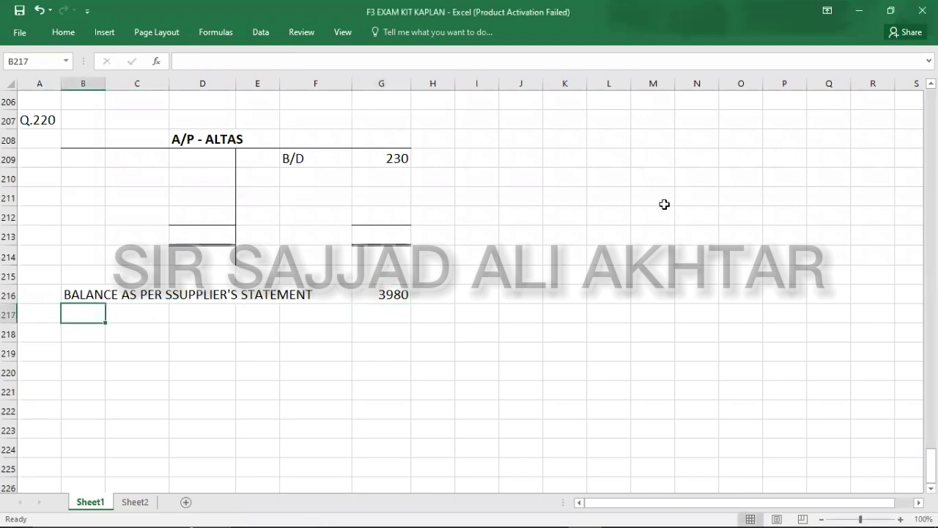
# Step: Read the first difference in the Exam Kit and deduct the unrecorded cheque by entering -270 in G217
pyautogui.hotkey('alt', 'Tab')
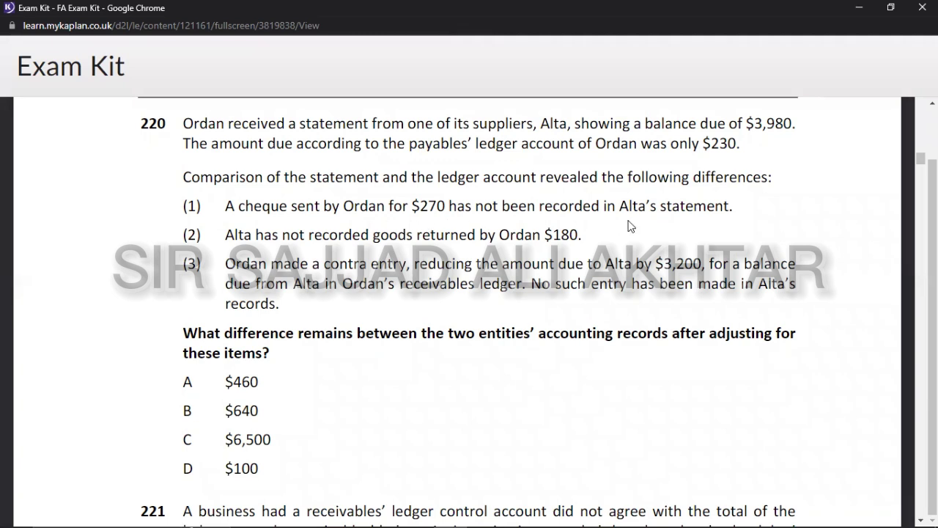
pyautogui.hotkey('alt', 'Tab')
pyautogui.press('Right')
pyautogui.press('Right')
pyautogui.press('Right')
pyautogui.press('Right')
pyautogui.press('Right')
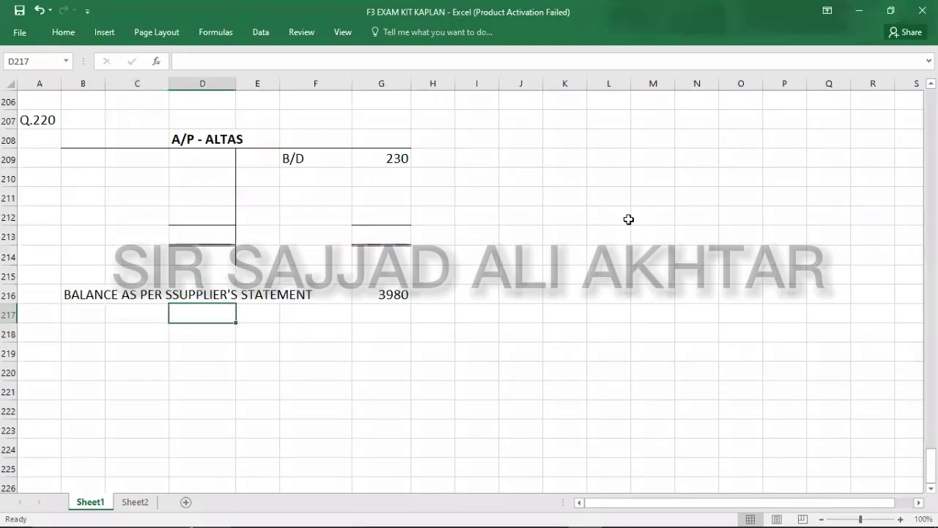
pyautogui.write('=')
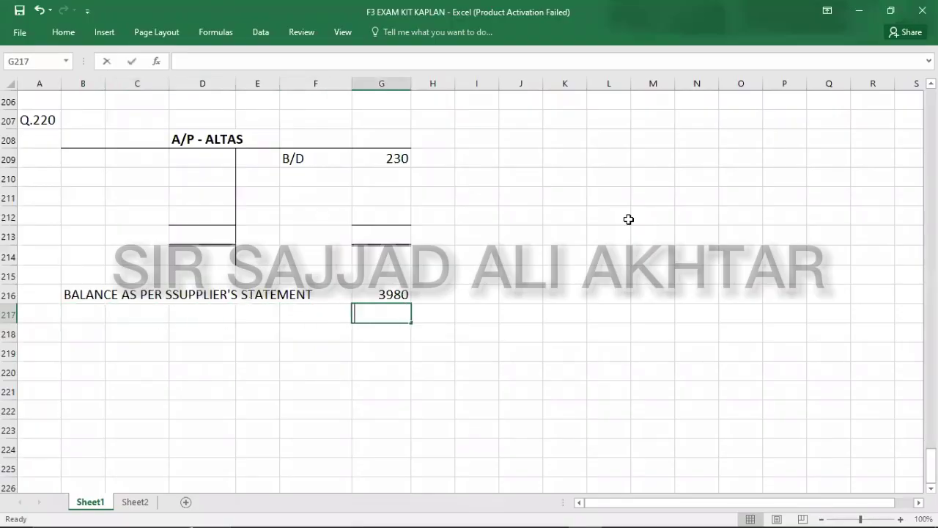
pyautogui.hotkey('alt', 'Tab')
pyautogui.hotkey('alt', 'Tab')
pyautogui.write('-270')
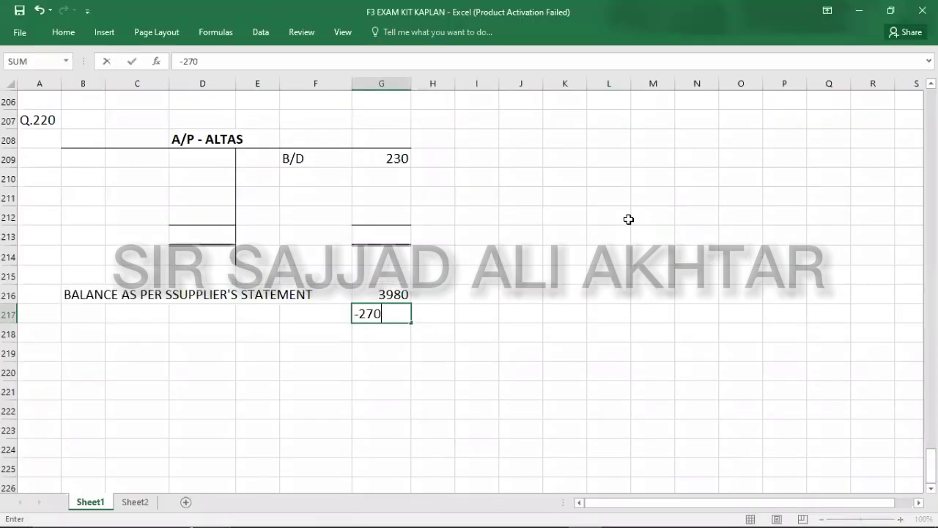
pyautogui.press('Return')
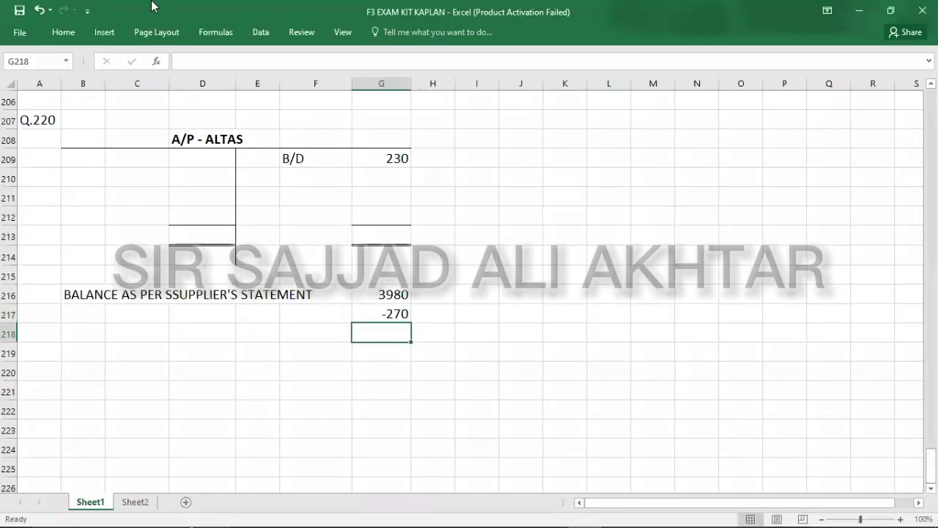
# Step: Read the second difference in the Exam Kit and deduct the unrecorded goods returned by entering -180 in G218
pyautogui.hotkey('alt', 'Tab')
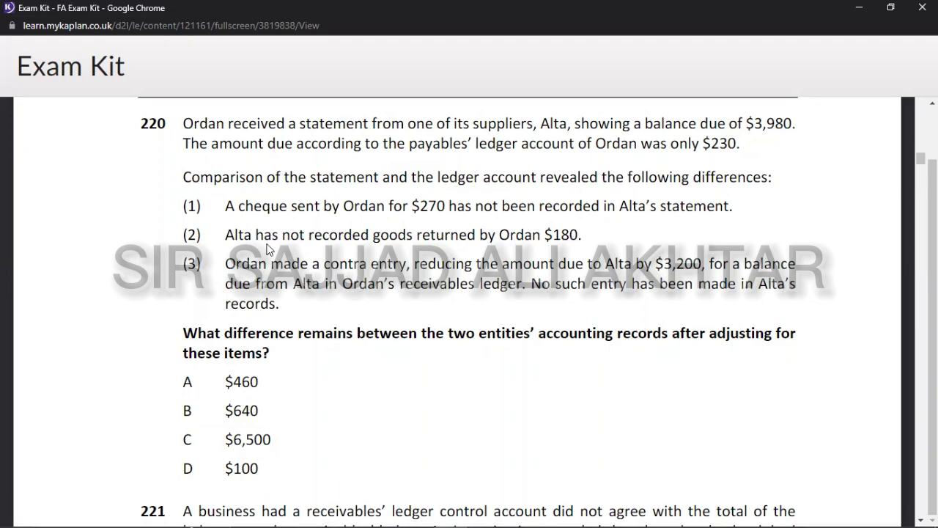
pyautogui.hotkey('alt', 'Tab')
pyautogui.write('-180')
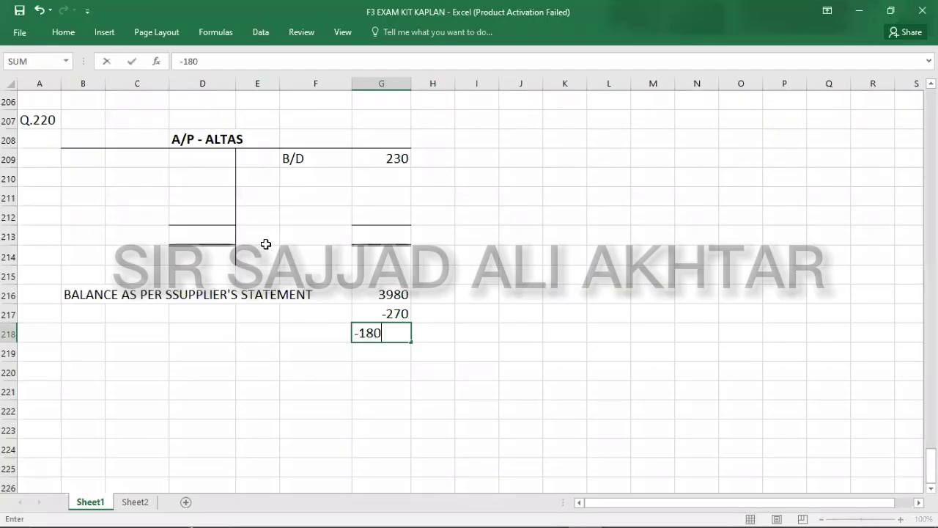
pyautogui.press('Return')
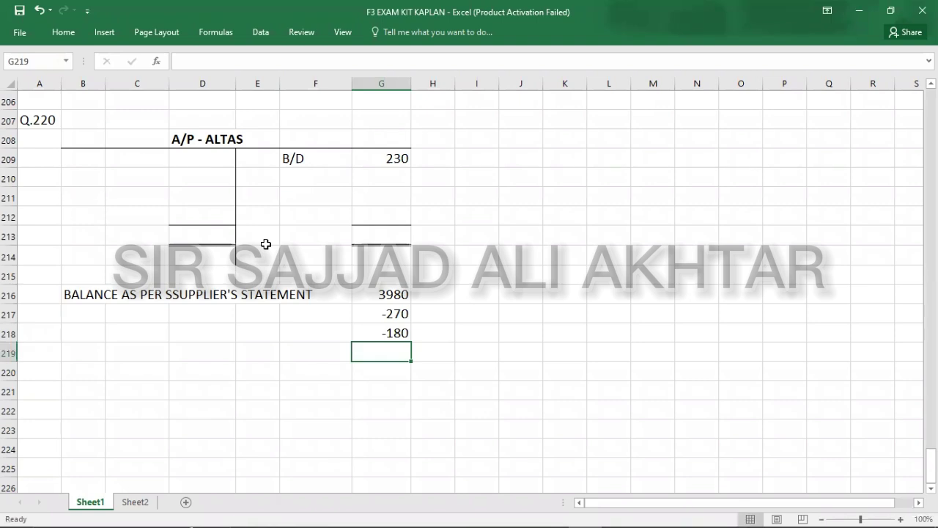
# Step: Read the third difference in the Exam Kit and deduct the unrecorded contra entry by entering -3200 in G219
pyautogui.hotkey('alt', 'Tab')
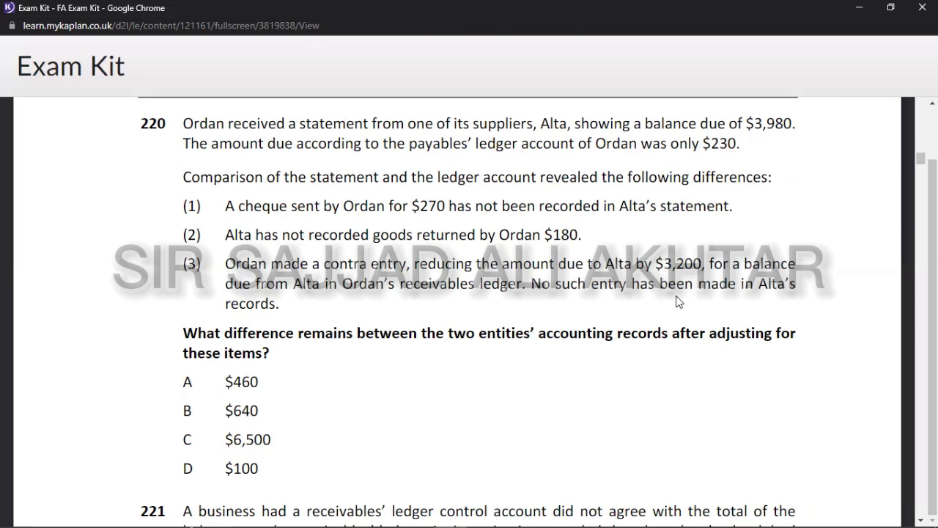
pyautogui.hotkey('alt', 'Tab')
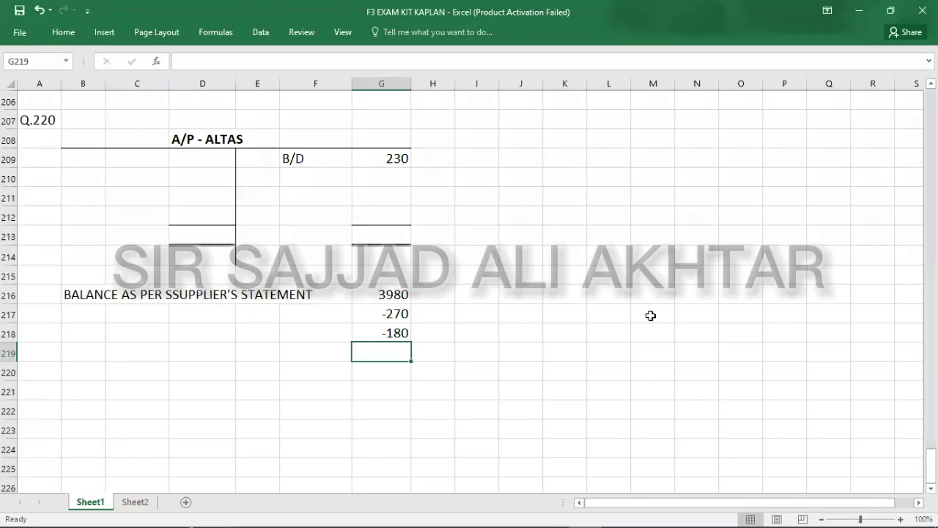
pyautogui.write('-3200')
pyautogui.press('Return')
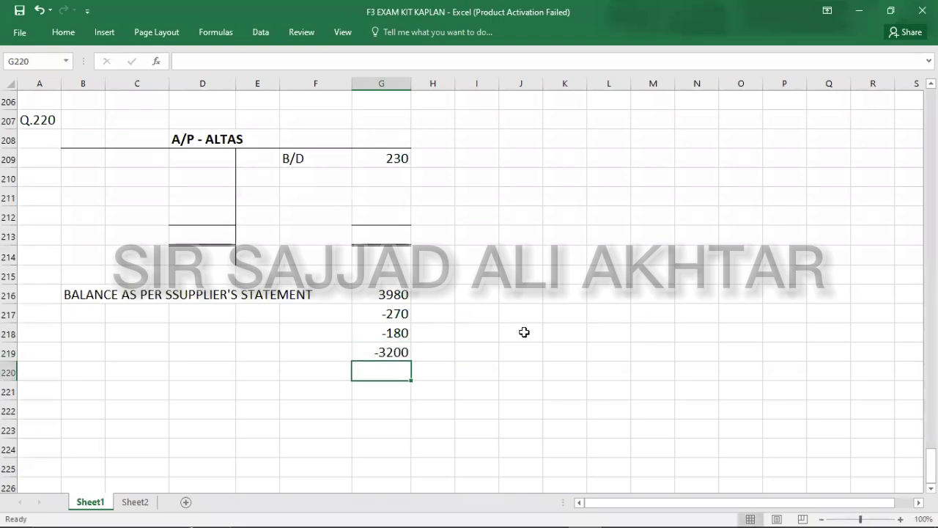
# Step: Switch to Calculator and compute the adjusted statement balance as 3980 - 270 - 180 - 3200
pyautogui.hotkey('alt', 'Tab')
pyautogui.hotkey('alt', 'Tab')
pyautogui.hotkey('alt', 'Tab')
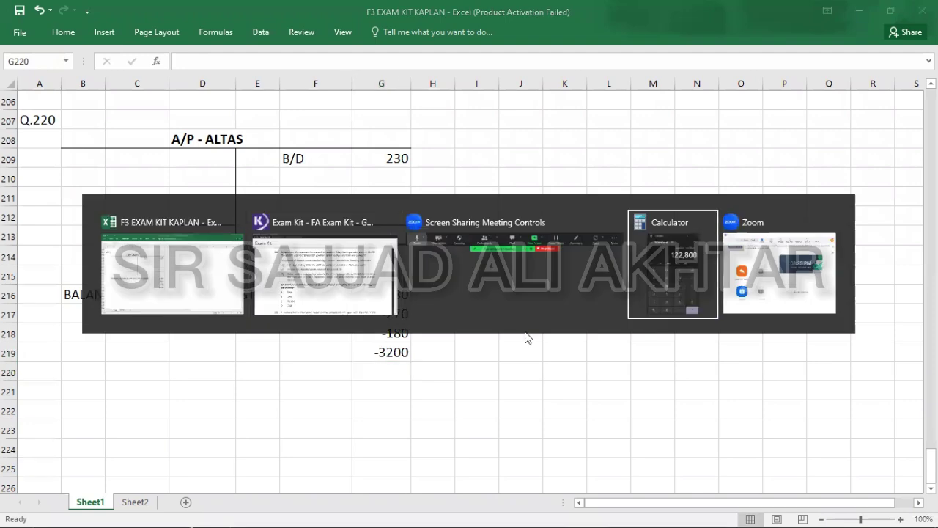
pyautogui.press('Escape')
pyautogui.write('3980')
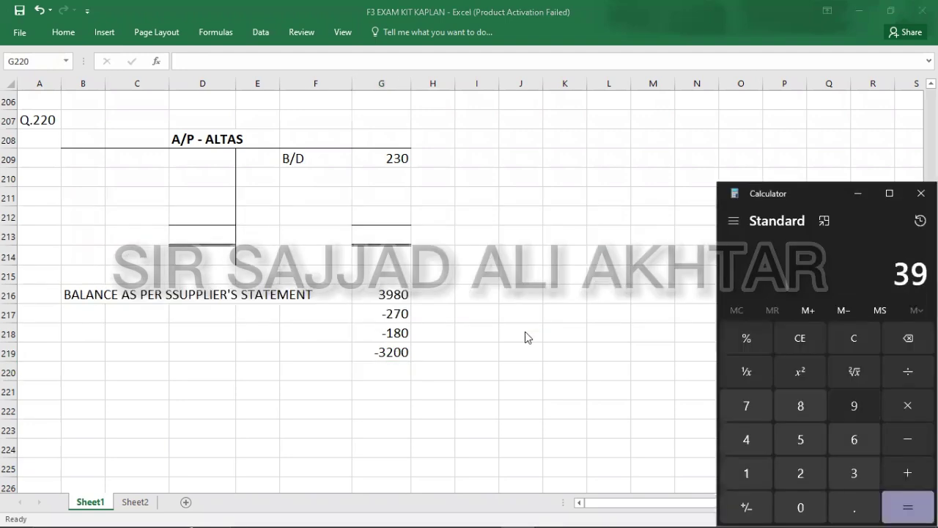
pyautogui.write('270')
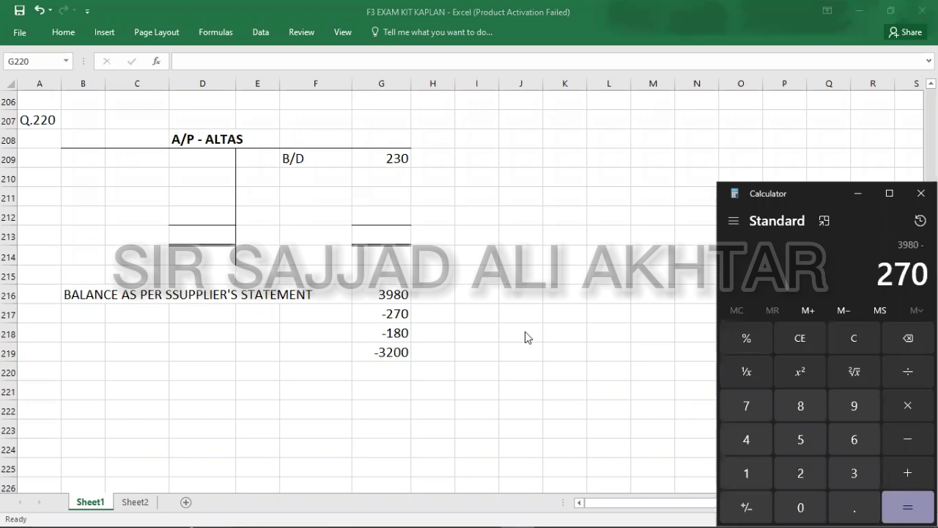
pyautogui.press('-')
pyautogui.write('180')
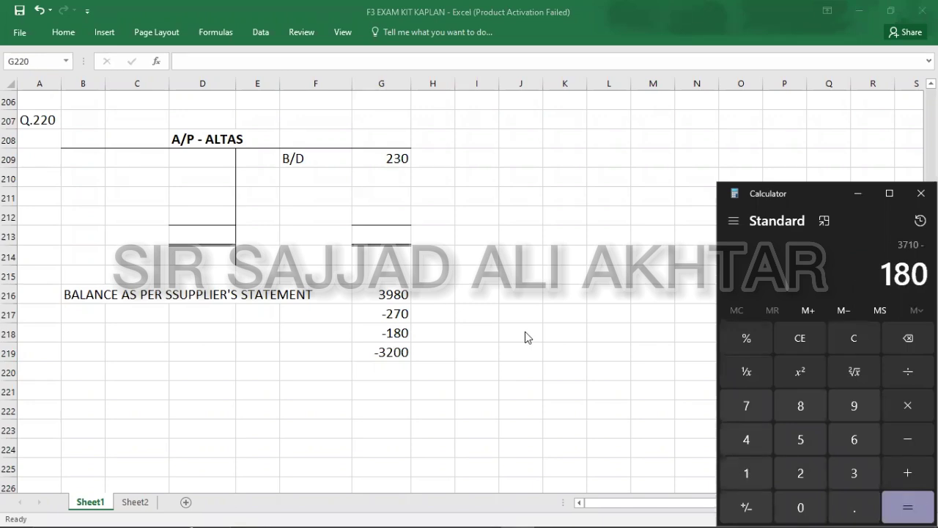
pyautogui.press('-')
pyautogui.write('3200')
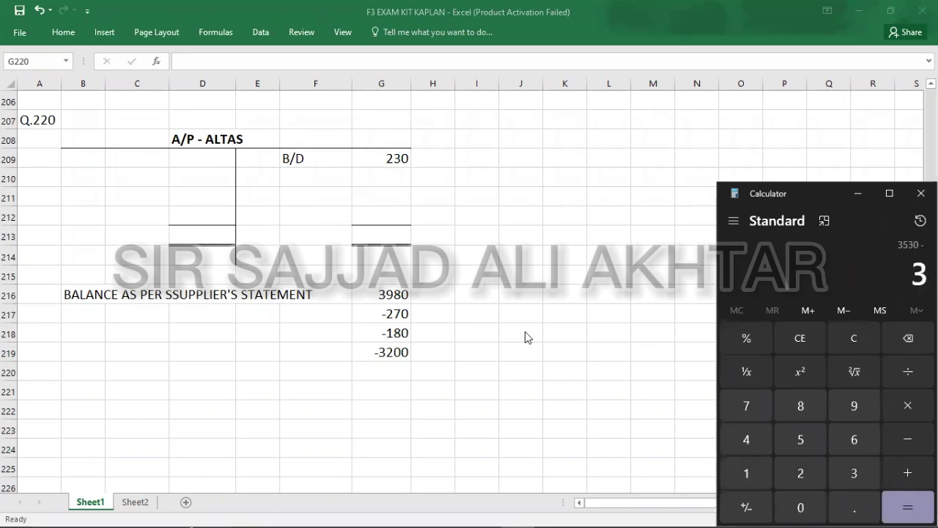
pyautogui.press('Return')
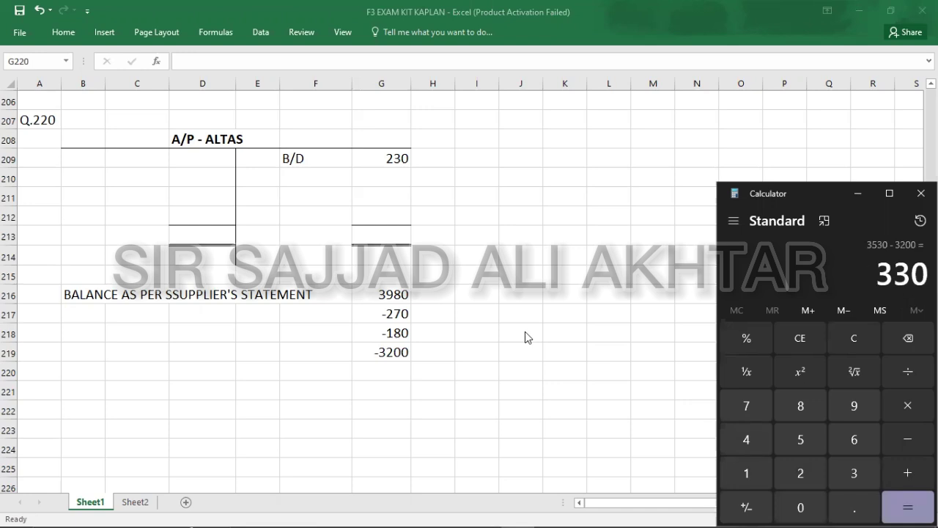
# Step: Enter the adjusted balance 330 in G220 and give the cell a top and double bottom border
pyautogui.click(391, 376)
pyautogui.write('330')
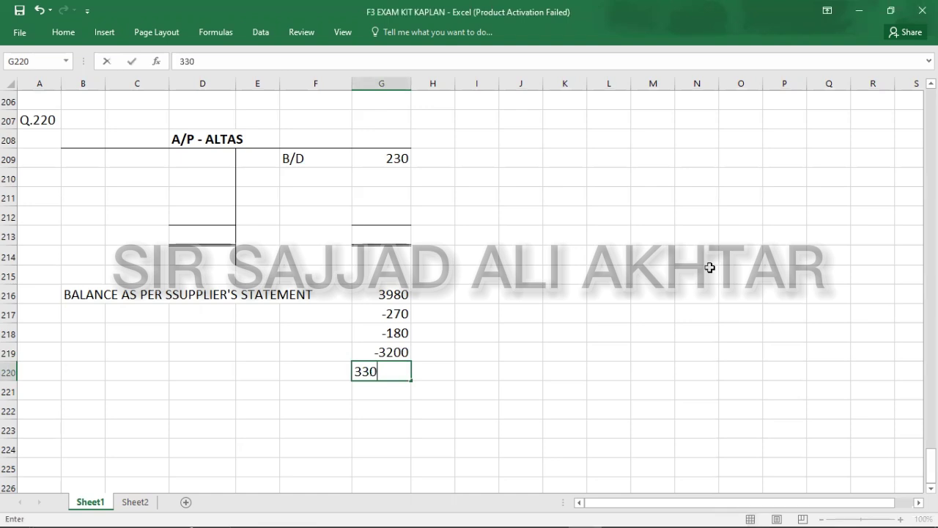
pyautogui.hotkey('ctrl', 'Return')
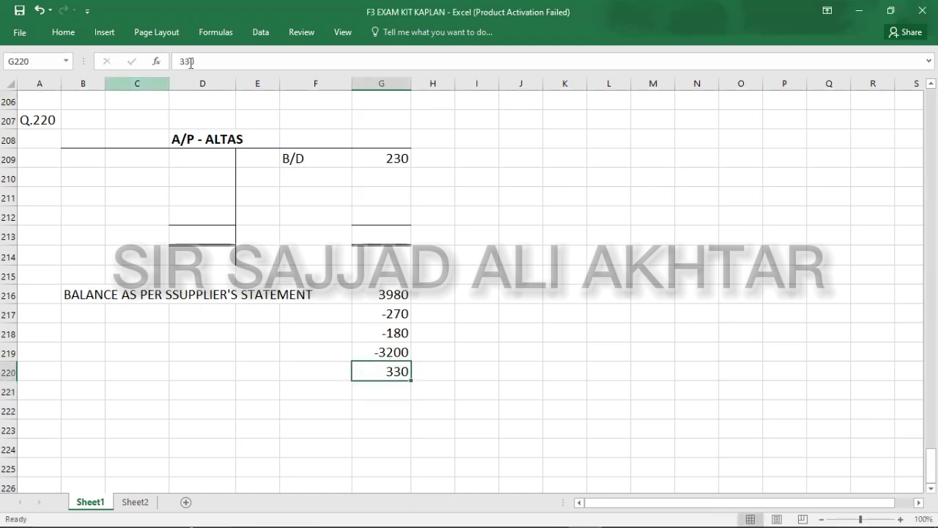
pyautogui.click(79, 34)
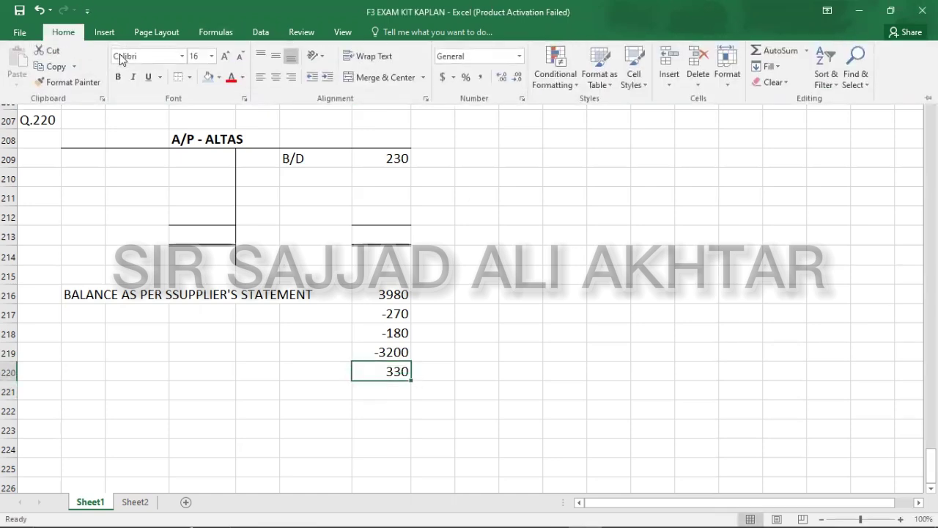
pyautogui.click(191, 76)
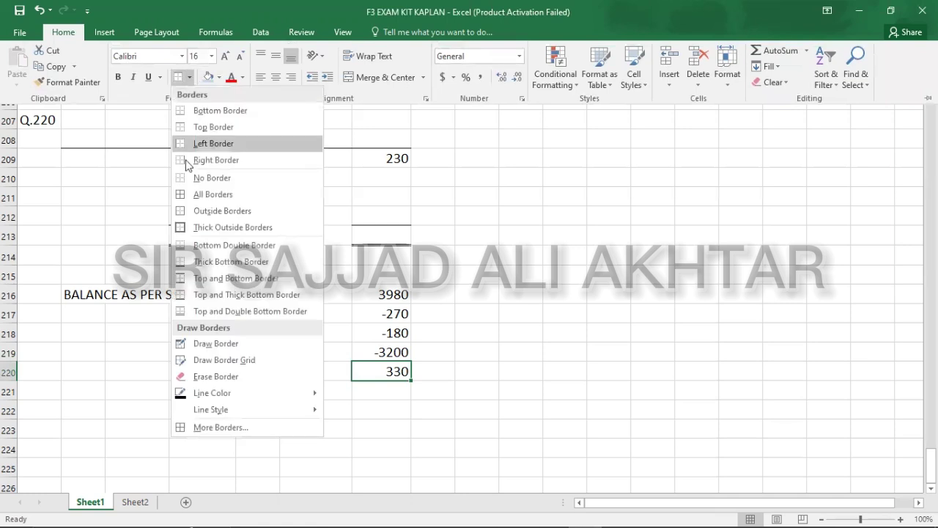
pyautogui.click(184, 310)
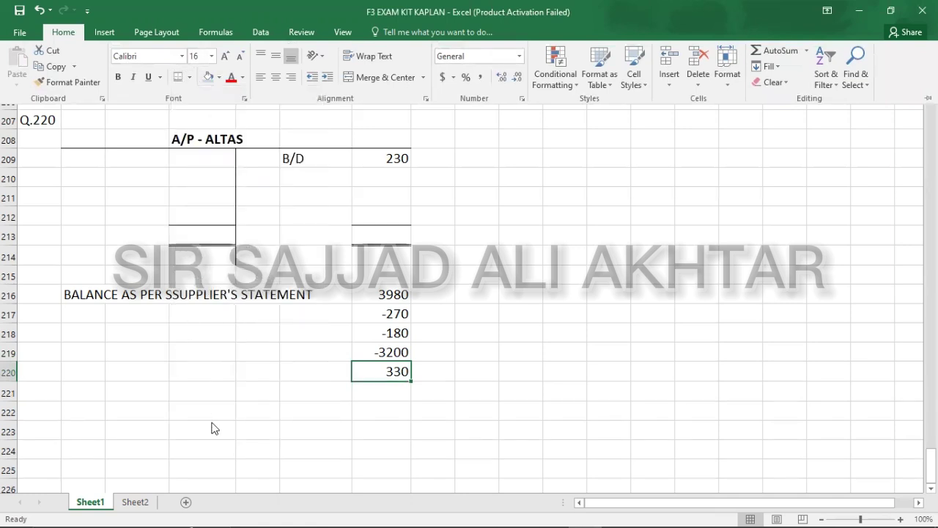
# Step: Compare the ledger and adjusted statement balances against question 220's options in the Exam Kit, and enter answer D in A208
pyautogui.click(380, 160)
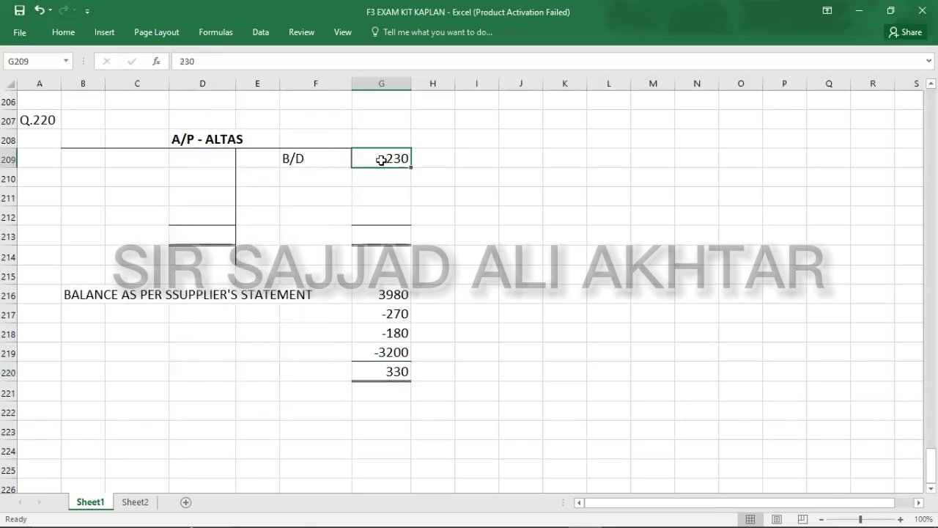
pyautogui.click(369, 373)
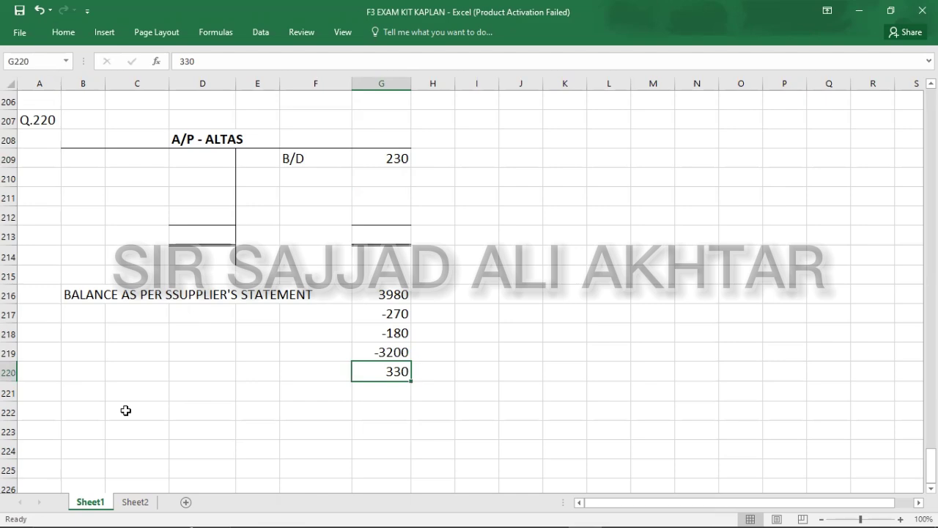
pyautogui.hotkey('alt', 'Tab')
pyautogui.hotkey('alt', 'Tab')
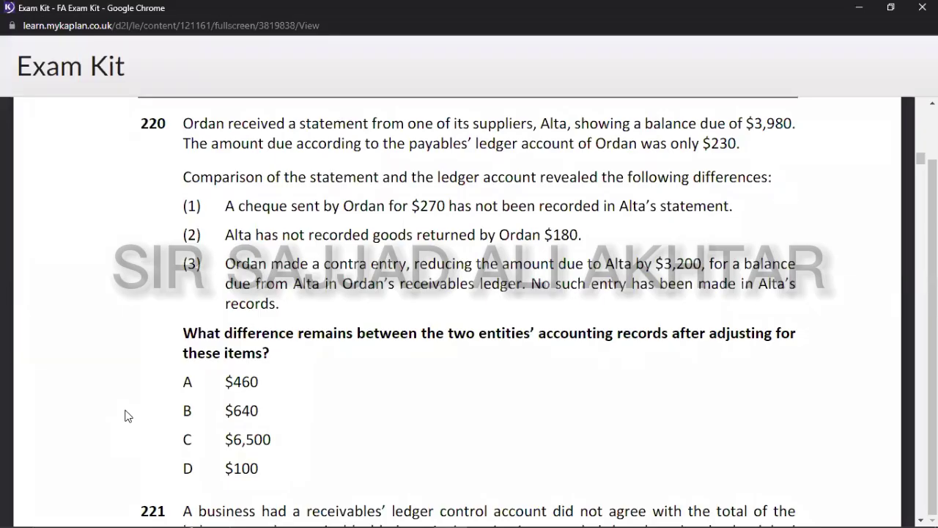
pyautogui.scroll(-3, 125, 412)
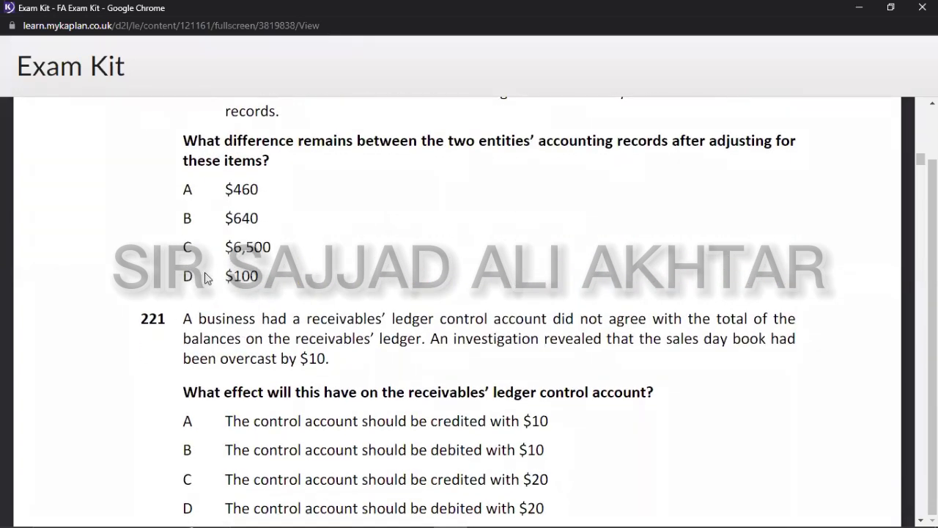
pyautogui.hotkey('alt', 'Tab')
pyautogui.click(34, 139)
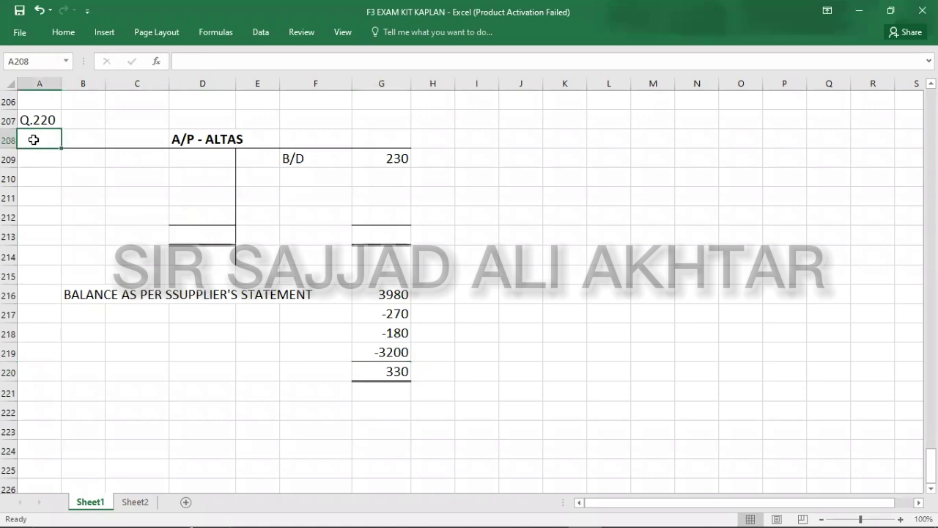
pyautogui.write('D')
pyautogui.press('Return')
# Step: Enter the heading Q.221 in A223 below the finished reconciliation
pyautogui.press('Down')
pyautogui.press('Down')
pyautogui.press('Down')
pyautogui.press('Down')
pyautogui.press('Down')
pyautogui.press('Down')
pyautogui.press('Down')
pyautogui.press('Down')
pyautogui.press('Down')
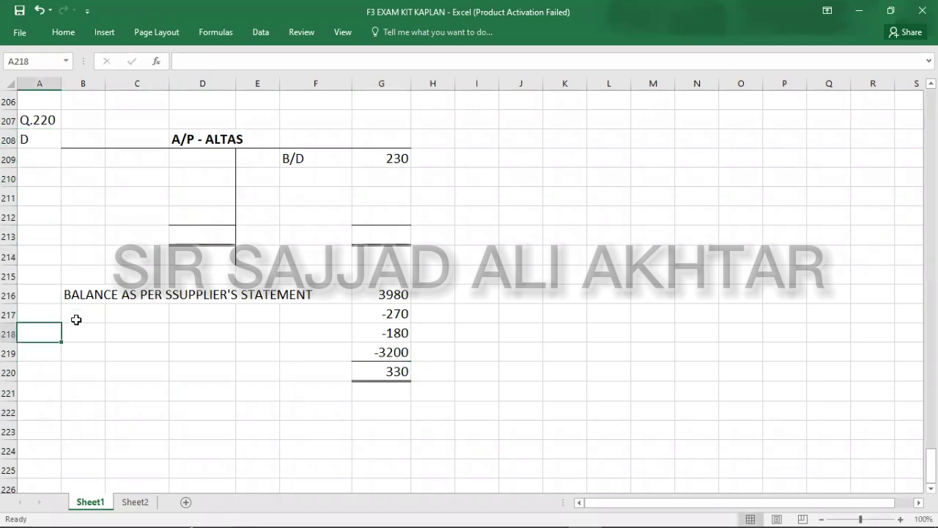
pyautogui.hotkey('alt', 'Tab')
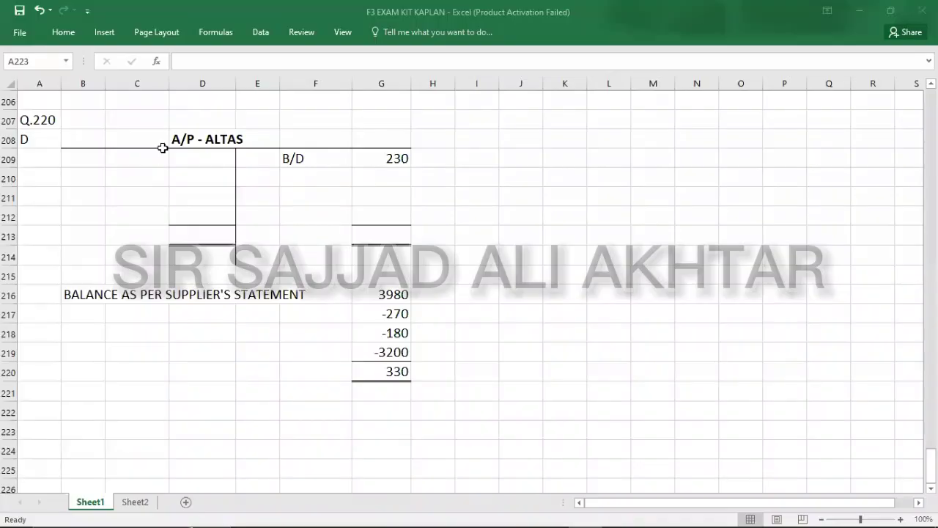
pyautogui.click(40, 428)
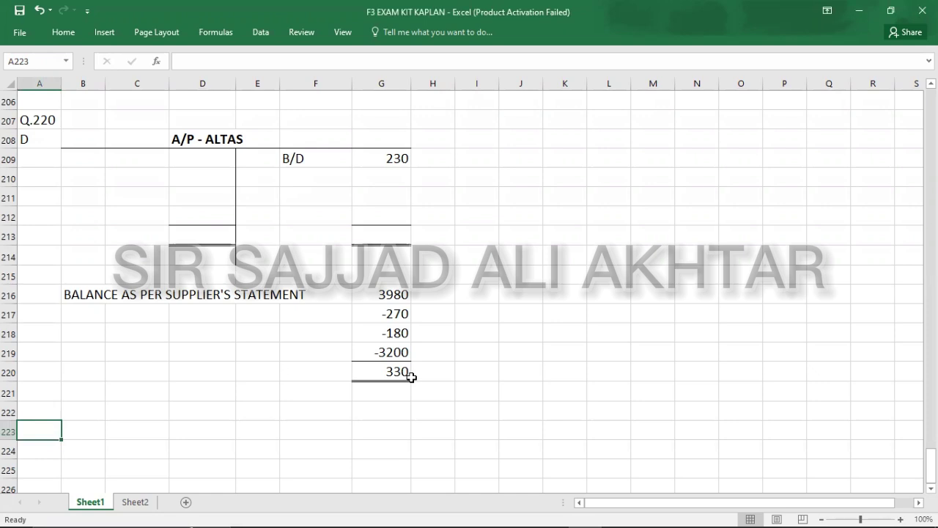
pyautogui.write('Q.221')
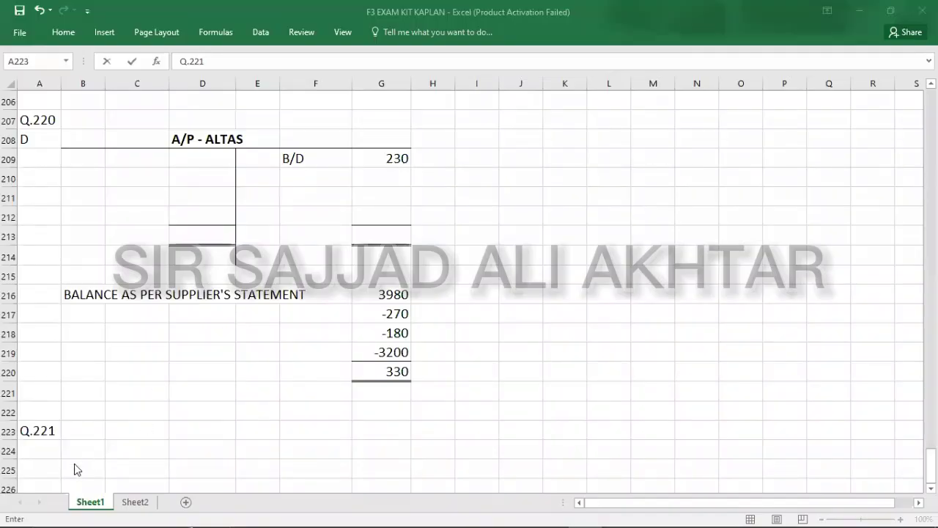
# Step: Read question 221 in the Exam Kit and enter the journal accounts A/R in B224 and SALES in C225
pyautogui.hotkey('alt', 'Tab')
pyautogui.hotkey('alt', 'Tab')
pyautogui.scroll(-3, 74, 470)
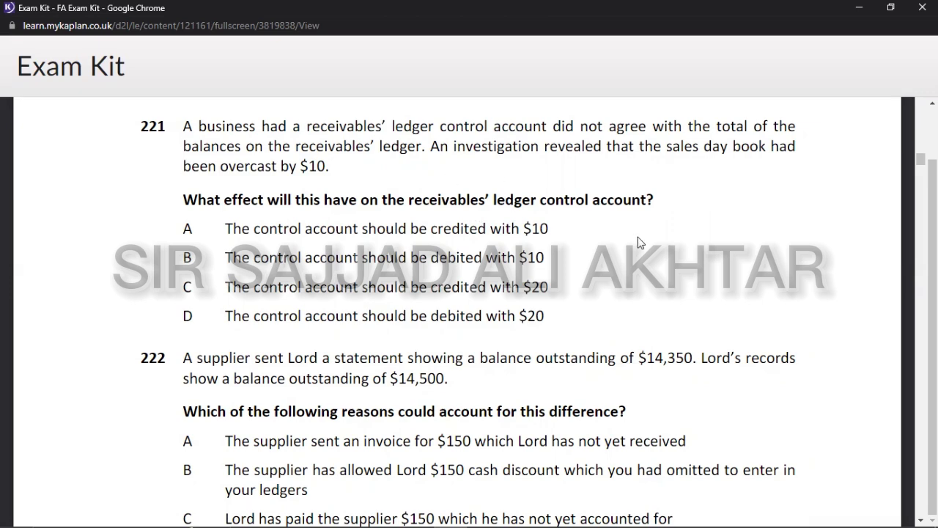
pyautogui.hotkey('alt', 'Tab')
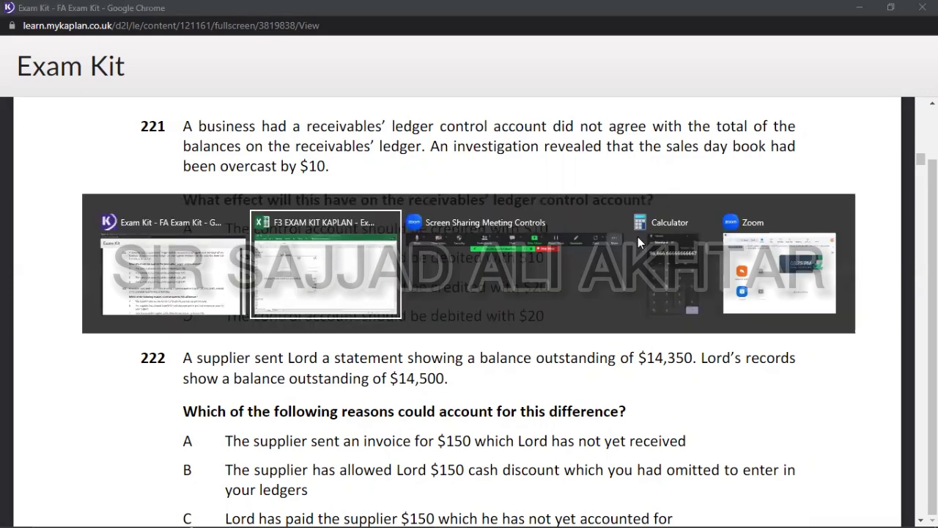
pyautogui.press('Return')
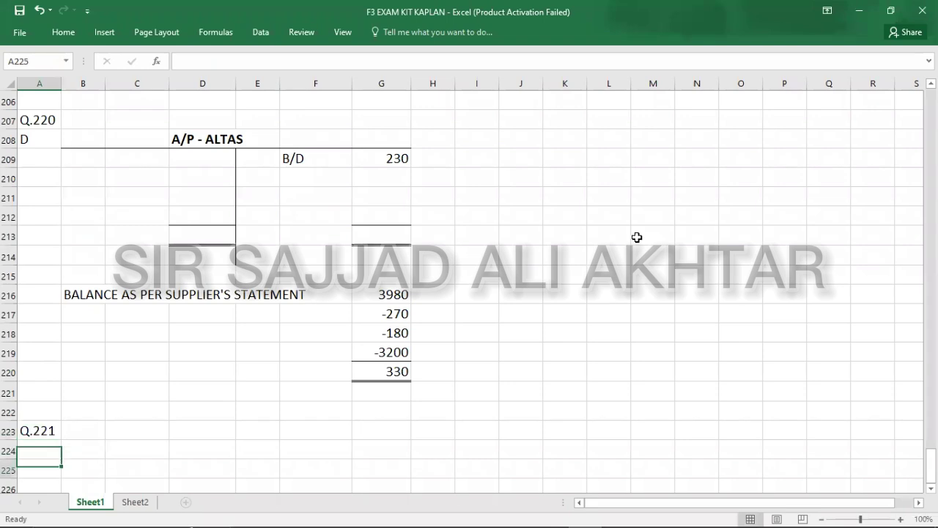
pyautogui.press('Return')
pyautogui.press('Return')
pyautogui.press('Return')
pyautogui.press('Return')
pyautogui.press('Return')
pyautogui.press('Return')
pyautogui.press('Return')
pyautogui.press('Return')
pyautogui.press('Return')
pyautogui.press('Return')
pyautogui.press('Return')
pyautogui.press('Return')
pyautogui.press('Return')
pyautogui.click(72, 224)
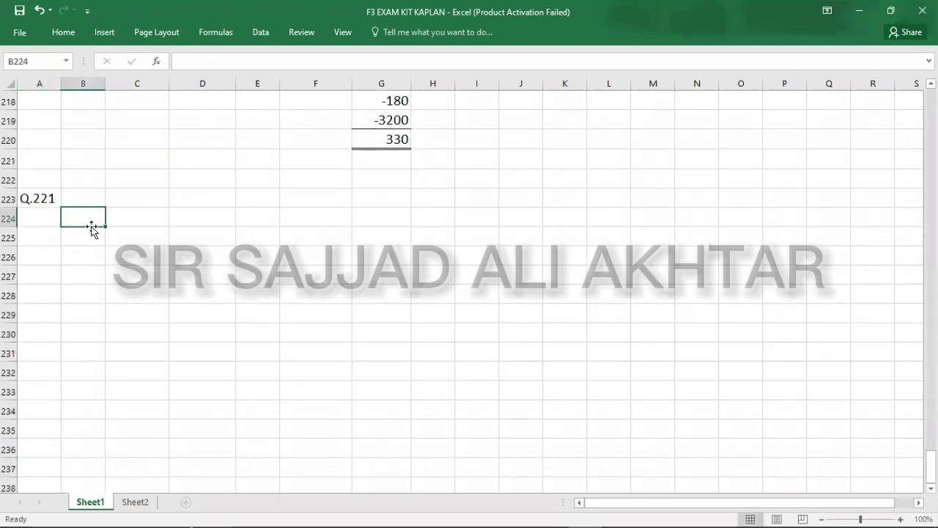
pyautogui.write('A/R')
pyautogui.press('Return')
pyautogui.press('Right')
pyautogui.write('SALES')
# Step: Enter the placeholder XX as the A/R debit in E224 and as the SALES credit in F225
pyautogui.press('Up')
pyautogui.press('Right')
pyautogui.press('Right')
pyautogui.write('XX')
pyautogui.press('Return')
pyautogui.press('Right')
pyautogui.write('XX')
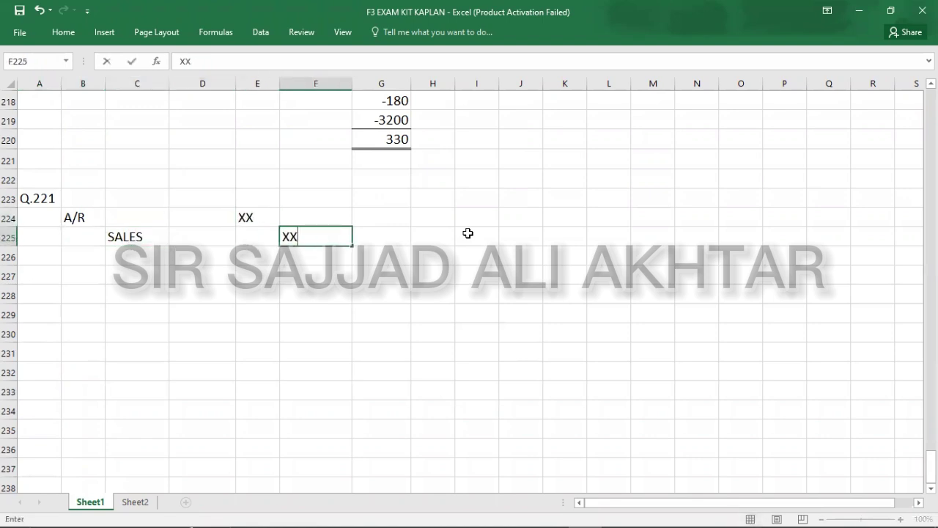
pyautogui.press('Left')
pyautogui.press('Left')
pyautogui.press('Left')
pyautogui.press('Left')
pyautogui.press('Up')
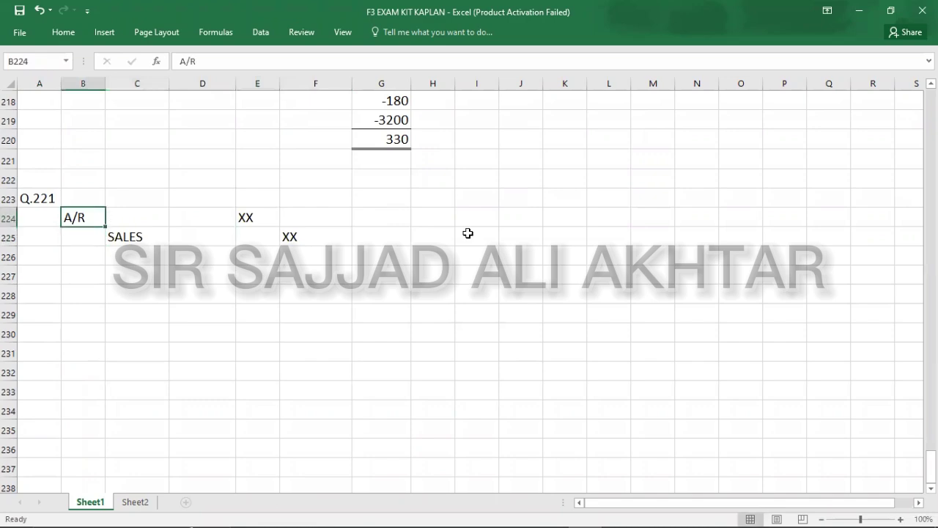
# Step: Check question 221 in the Exam Kit, and enter the correcting entry's accounts SALES in B228 and A/R in C229
pyautogui.hotkey('alt', 'Tab')
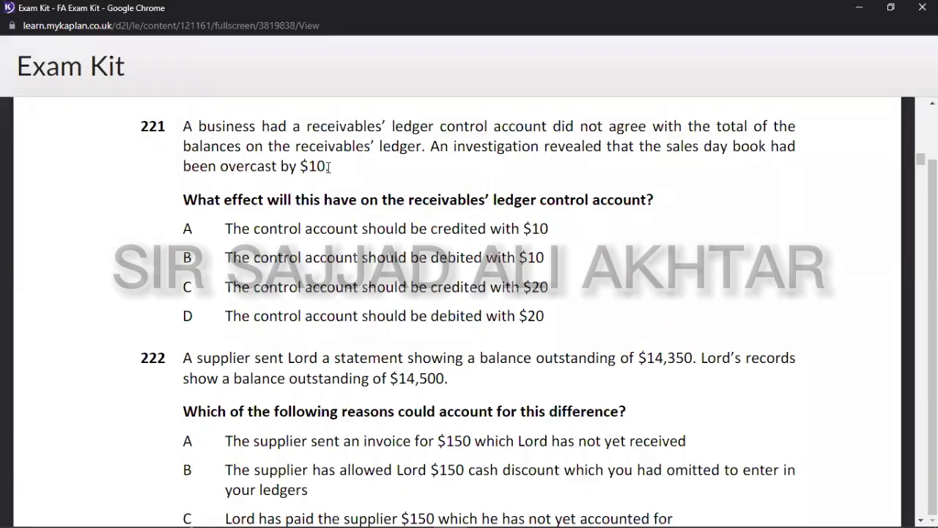
pyautogui.hotkey('alt', 'Tab')
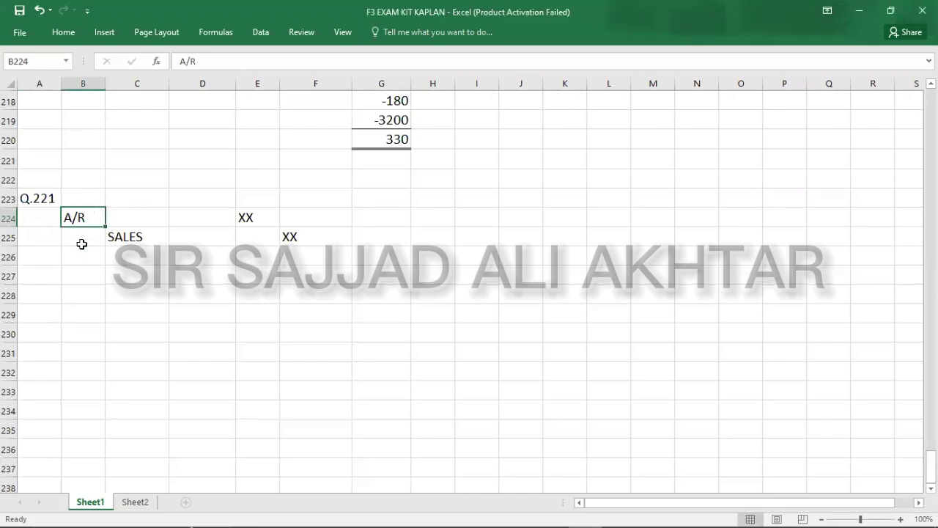
pyautogui.hotkey('alt', 'Tab')
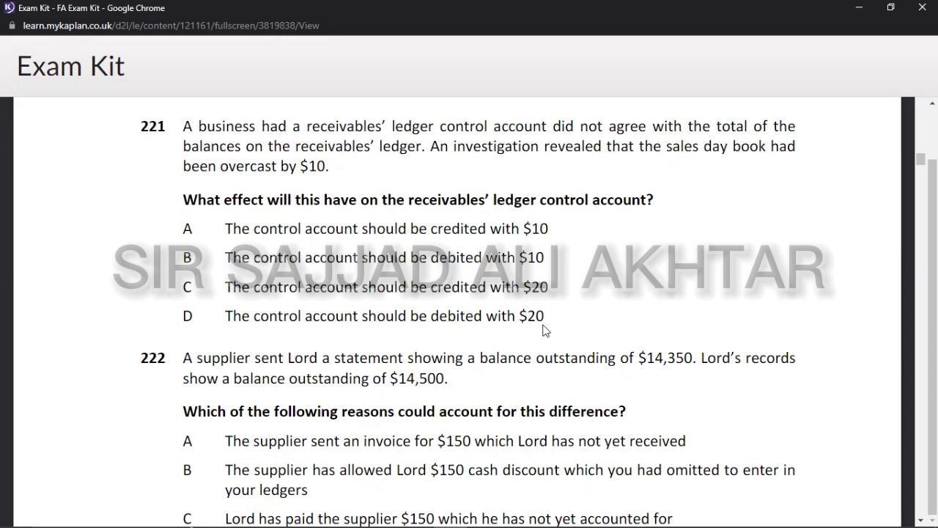
pyautogui.hotkey('alt', 'Tab')
pyautogui.press('Down')
pyautogui.press('Down')
pyautogui.press('Down')
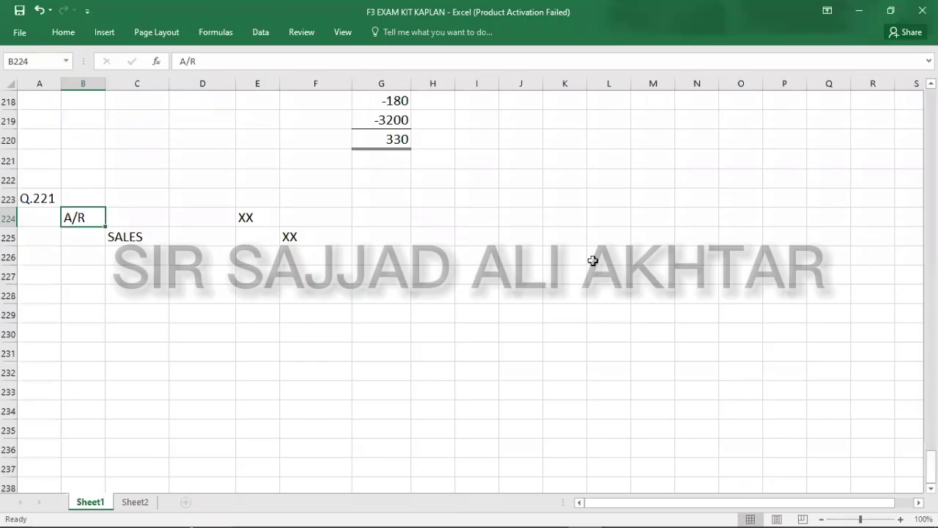
pyautogui.write('SALES')
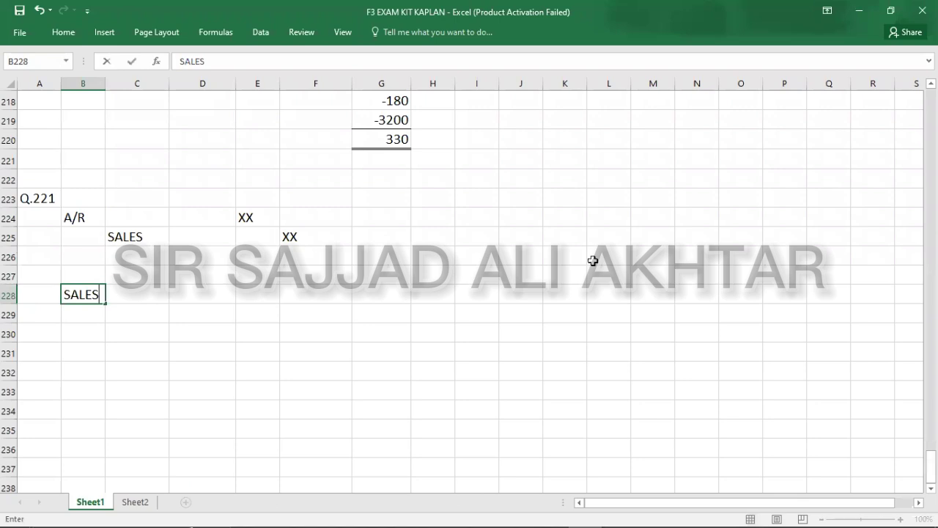
pyautogui.press('Return')
pyautogui.press('Right')
pyautogui.write('A/')
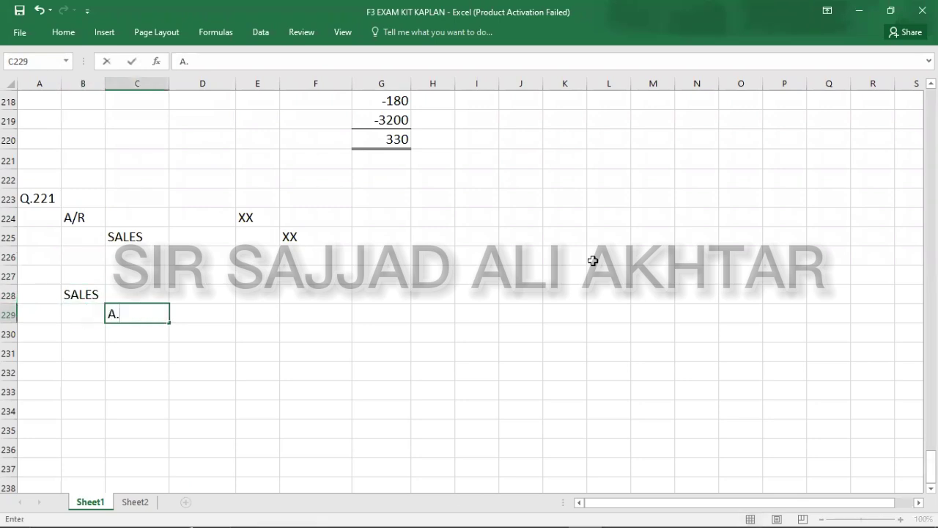
pyautogui.write('R')
# Step: Enter 10 as the SALES debit in E228 and 10 as the A/R credit in F229
pyautogui.press('Up')
pyautogui.press('Right')
pyautogui.press('Right')
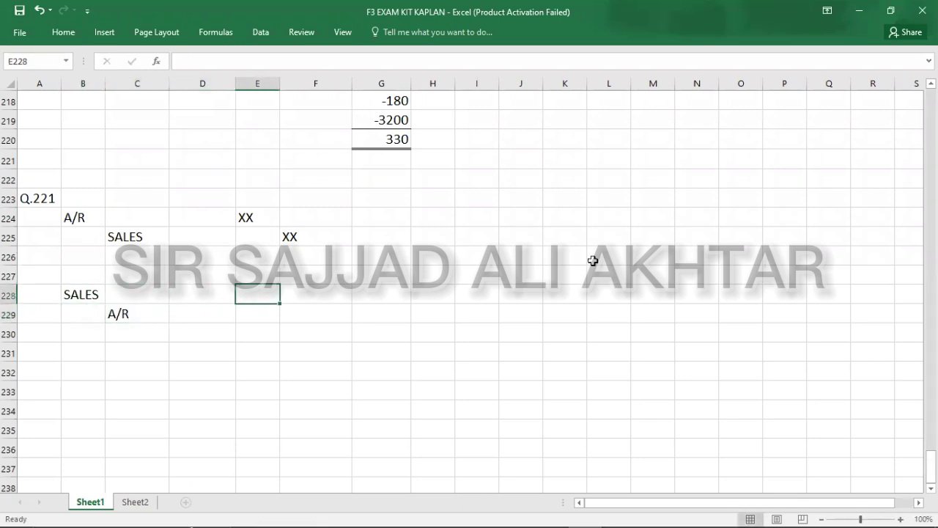
pyautogui.write('10')
pyautogui.press('Return')
pyautogui.press('Tab')
pyautogui.write('10')
pyautogui.press('Return')
# Step: Compare the correcting entry with question 221's options in the Exam Kit, and enter answer A in A224
pyautogui.hotkey('alt', 'Tab')
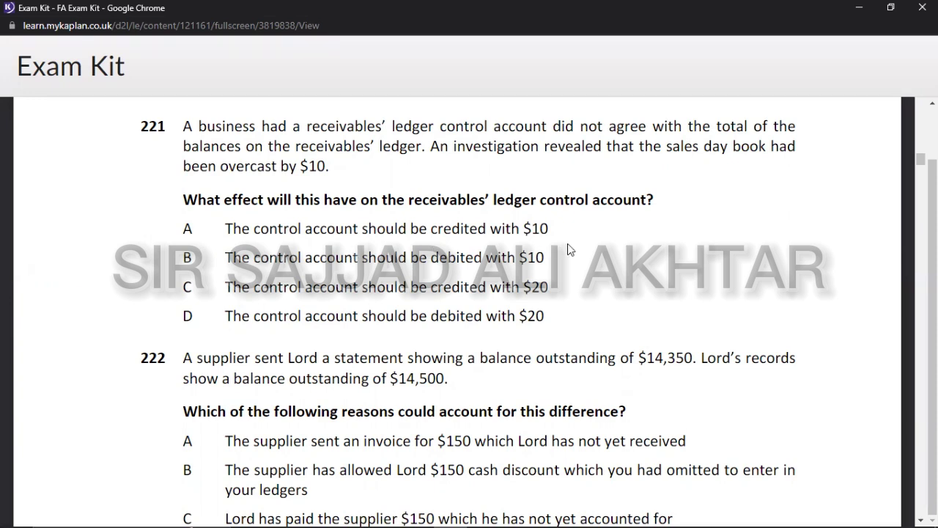
pyautogui.hotkey('alt', 'Tab')
pyautogui.press('Up')
pyautogui.press('Up')
pyautogui.press('Up')
pyautogui.press('Up')
pyautogui.press('Left')
pyautogui.press('Left')
pyautogui.press('Left')
pyautogui.press('Up')
pyautogui.write('A')
pyautogui.press('Return')
# Step: Enter the heading Q.222 in A232 below the question 221 entries
pyautogui.press('Down')
pyautogui.press('Down')
pyautogui.press('Down')
pyautogui.press('Down')
pyautogui.press('Down')
pyautogui.press('Down')
pyautogui.press('Down')
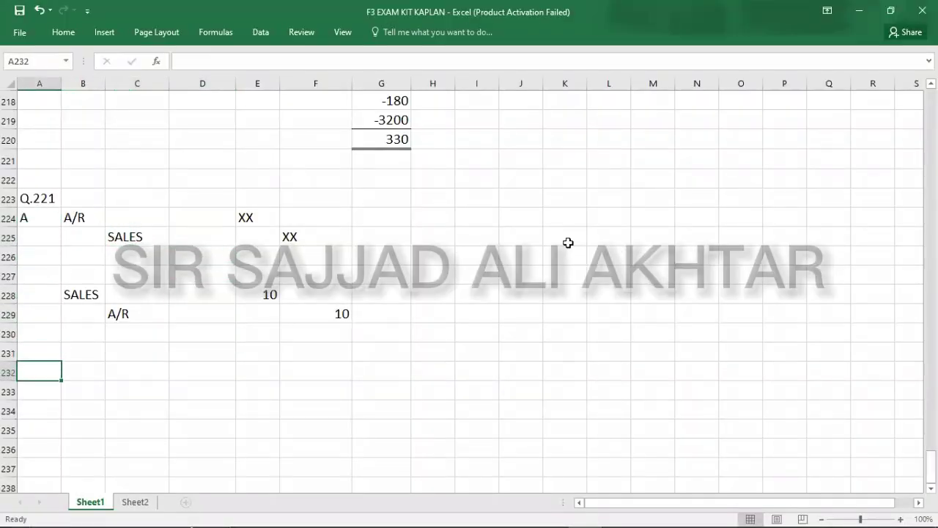
pyautogui.write('Q.2')
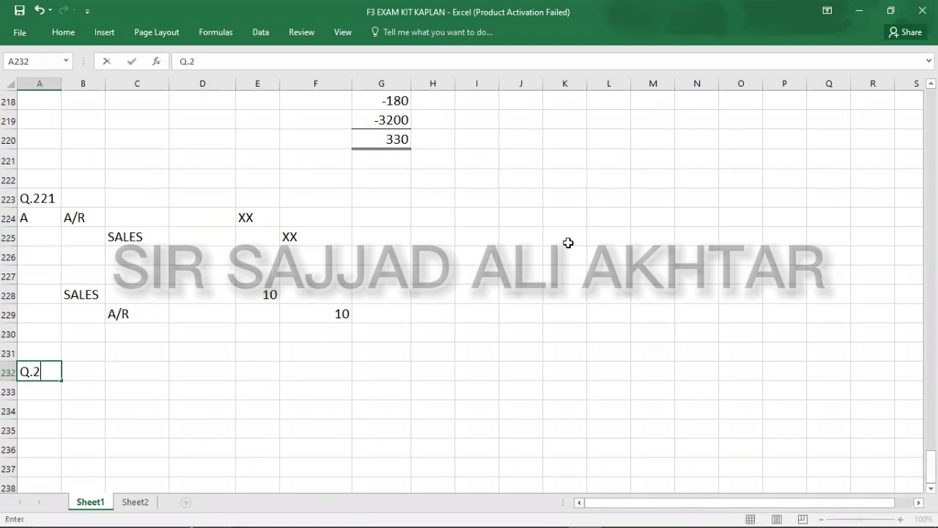
pyautogui.write('22')
pyautogui.press('Return')
# Step: Read question 222 in the Exam Kit, and copy the blank A/P control account template from Sheet2 to B233 on Sheet1
pyautogui.hotkey('alt', 'Tab')
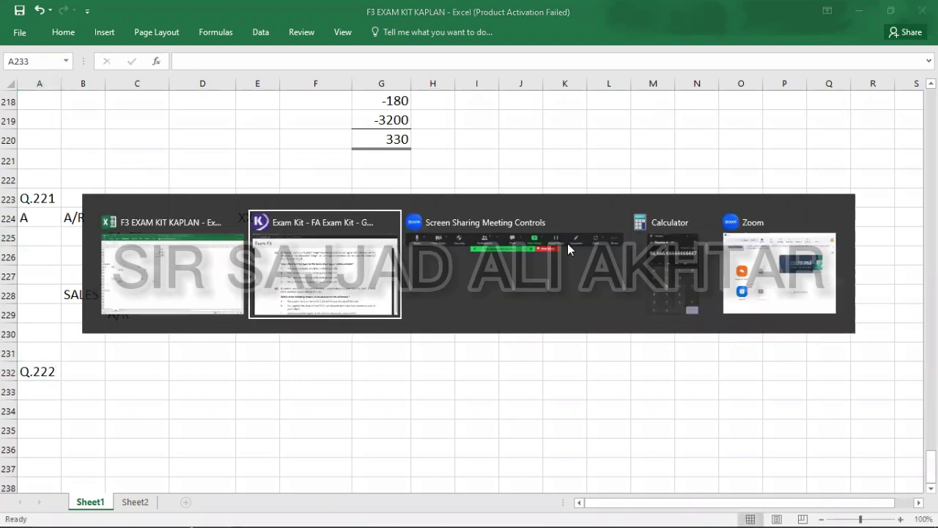
pyautogui.scroll(-2, 567, 243)
pyautogui.scroll(-2, 569, 249)
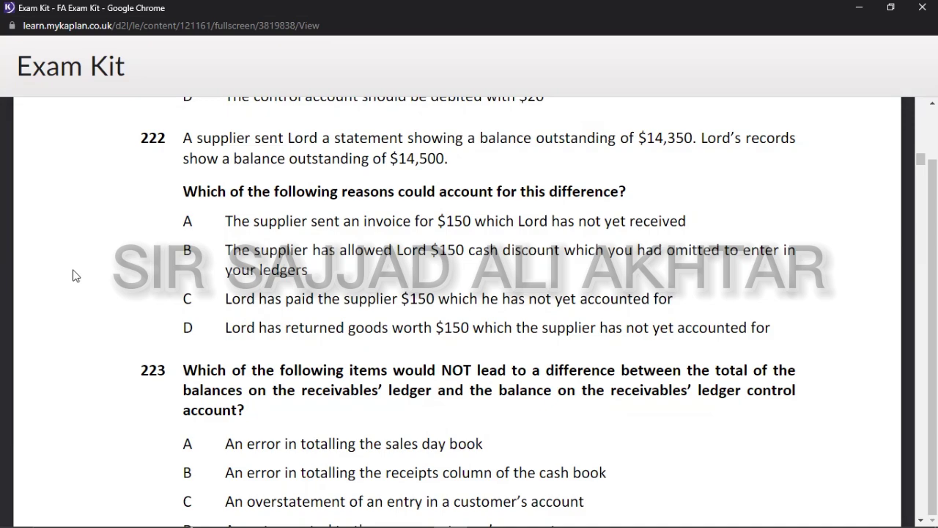
pyautogui.hotkey('alt', 'Tab')
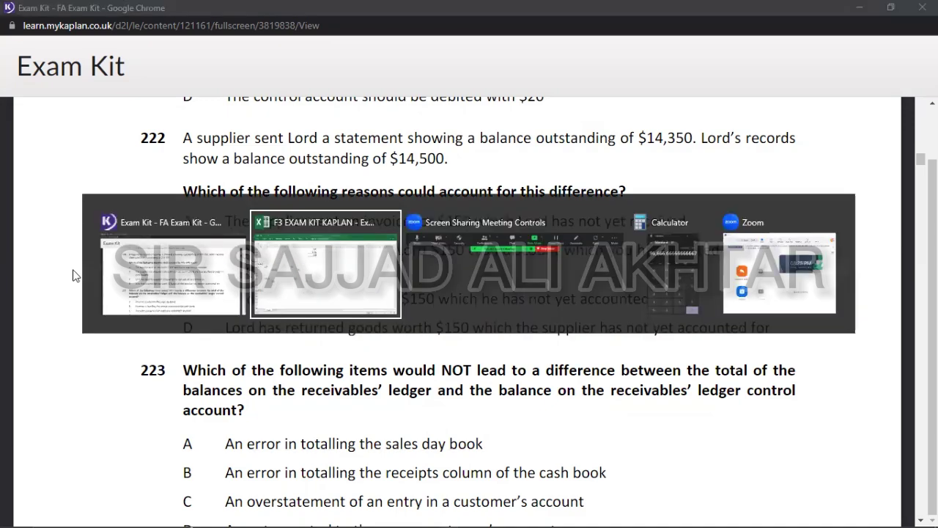
pyautogui.press('Down')
pyautogui.press('Down')
pyautogui.press('Down')
pyautogui.press('Down')
pyautogui.press('Down')
pyautogui.press('Down')
pyautogui.press('Down')
pyautogui.press('Down')
pyautogui.press('Down')
pyautogui.press('Down')
pyautogui.press('Down')
pyautogui.press('Down')
pyautogui.press('Down')
pyautogui.press('Down')
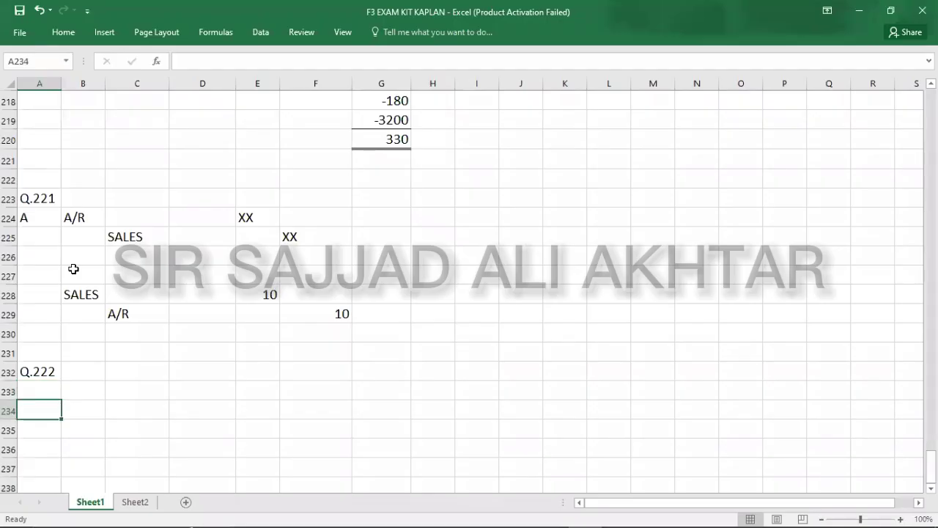
pyautogui.press('Down')
pyautogui.press('Down')
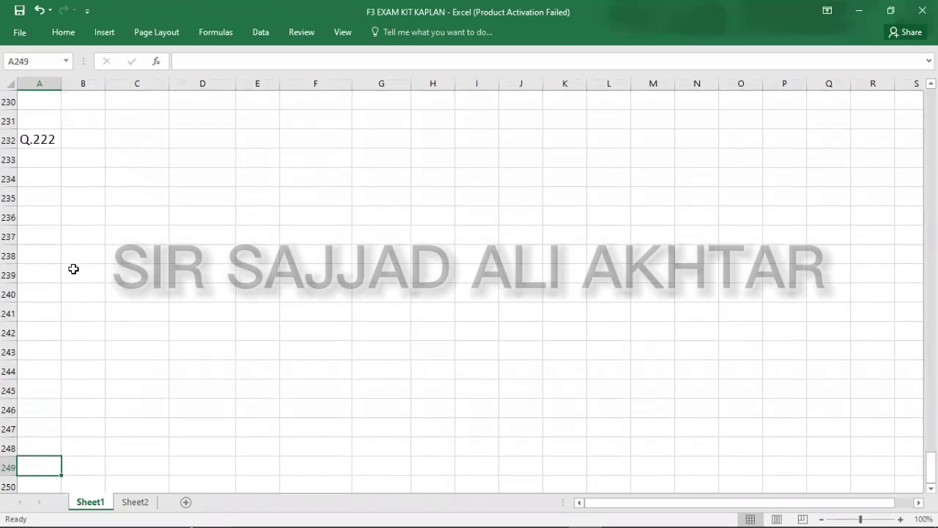
pyautogui.click(146, 505)
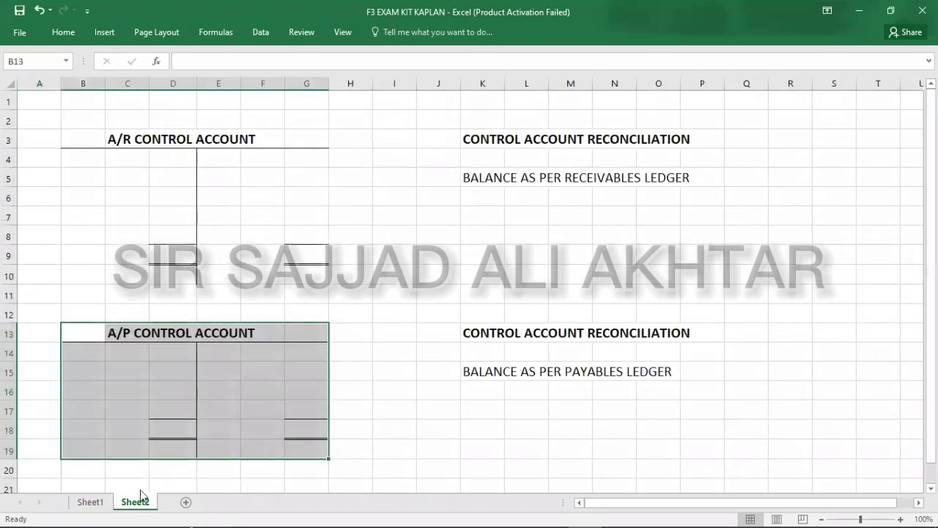
pyautogui.hotkey('ctrl', 'c')
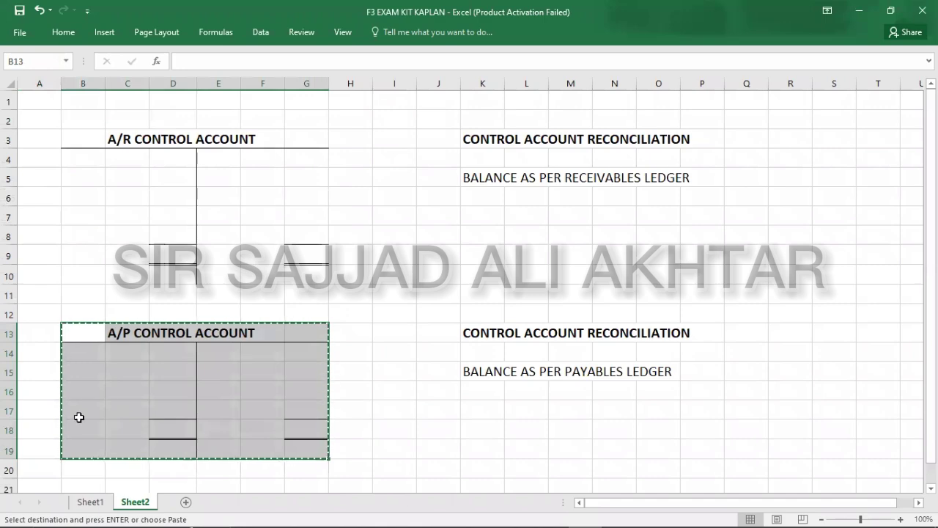
pyautogui.click(96, 504)
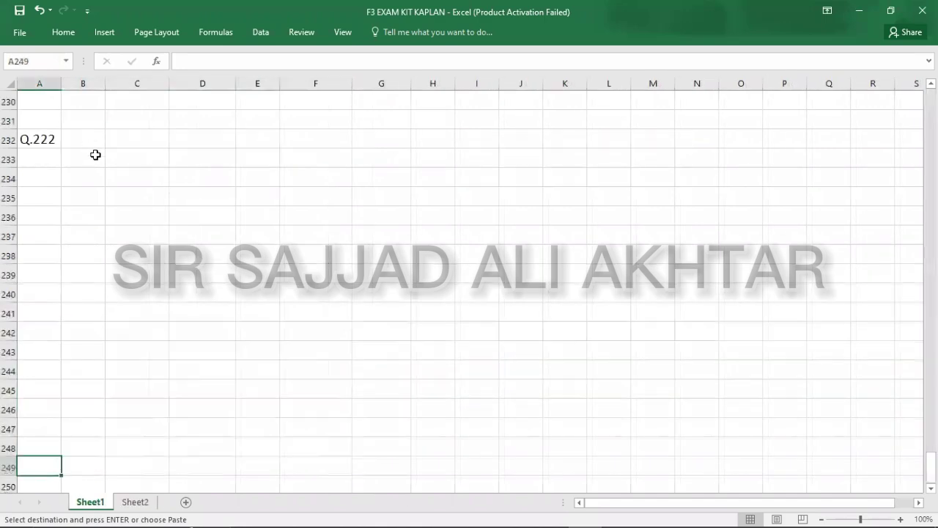
pyautogui.click(94, 158)
pyautogui.hotkey('ctrl', 'v')
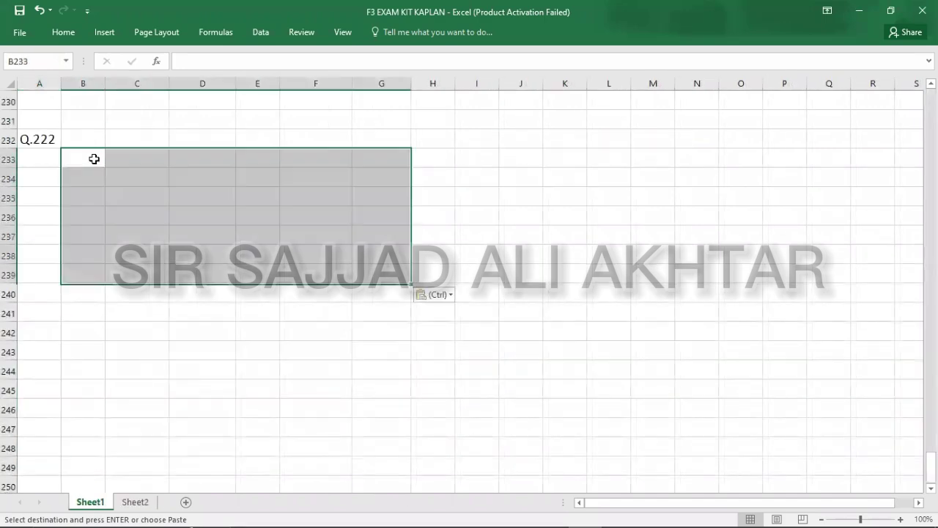
# Step: Replace the copied account's title by clearing C233 and entering A/P in D233
pyautogui.click(126, 158)
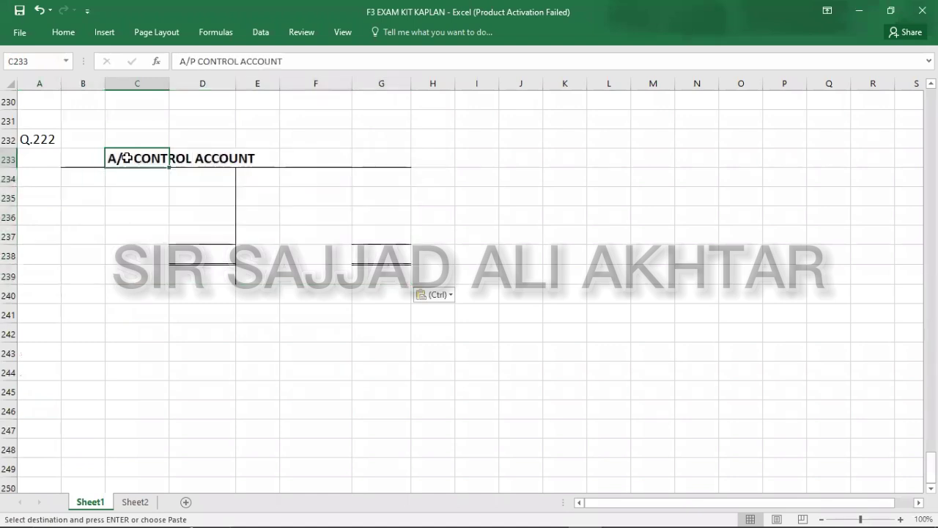
pyautogui.press('Delete')
pyautogui.press('Right')
pyautogui.write('A/P')
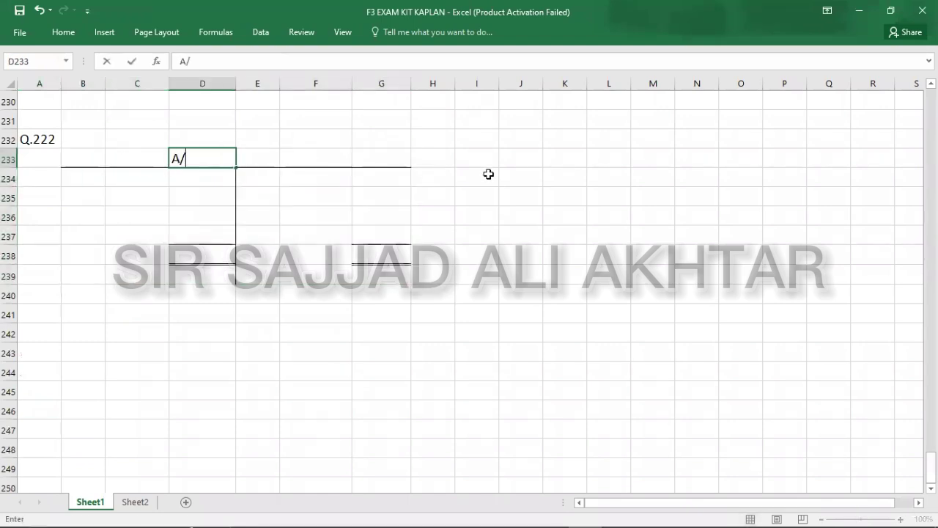
pyautogui.hotkey('alt', 'Tab')
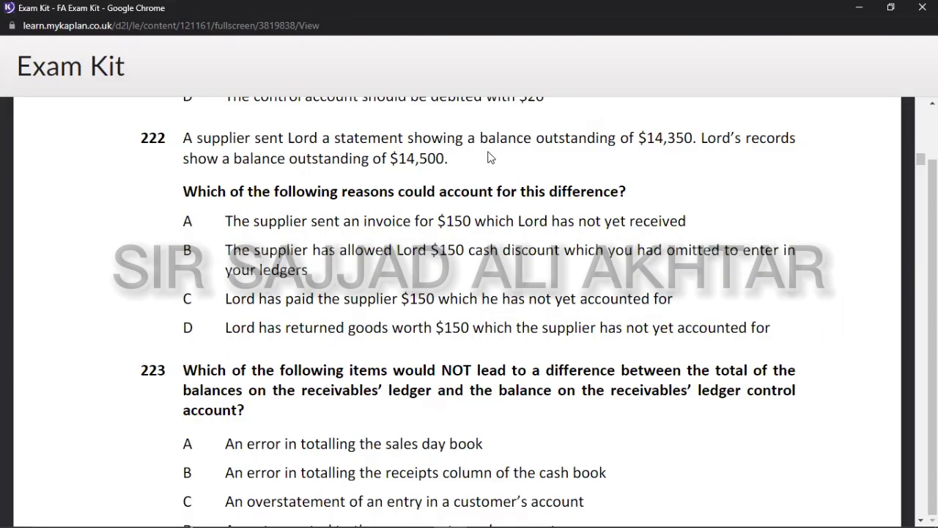
pyautogui.hotkey('alt', 'Tab')
pyautogui.write('-')
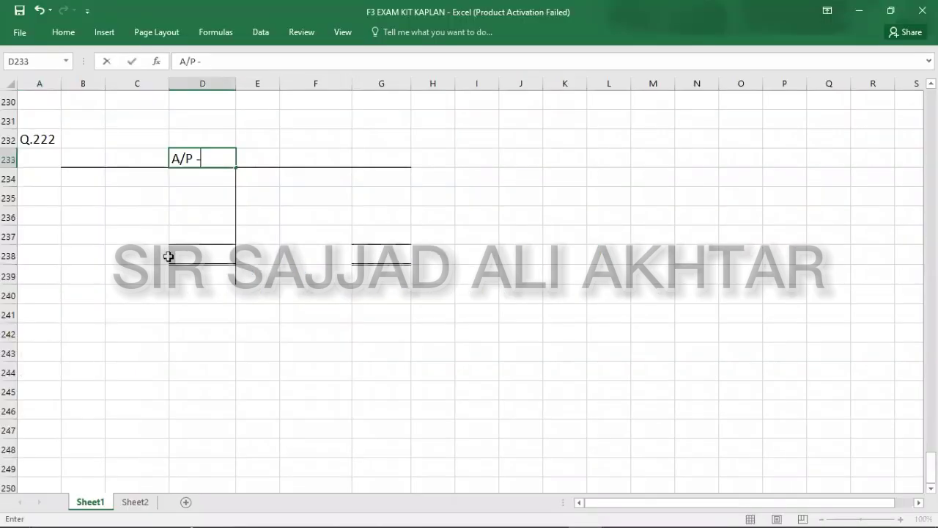
pyautogui.press('BackSpace')
pyautogui.press('Return')
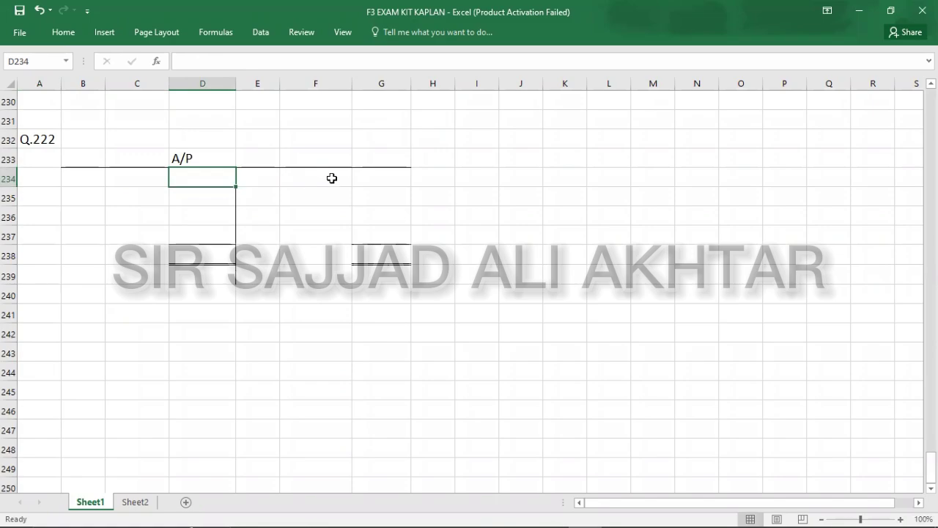
# Step: Look up Lord's recorded balance in question 222, and enter it on the A/P credit side as B/D in F234 and 14500 in G234
pyautogui.click(332, 178)
pyautogui.hotkey('alt', 'Tab')
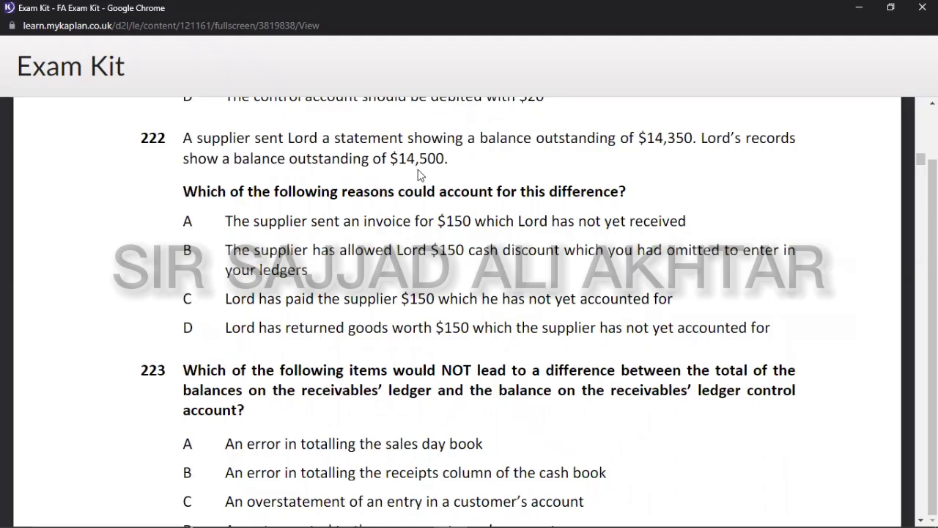
pyautogui.hotkey('alt', 'Tab')
pyautogui.write('B/D')
pyautogui.press('Tab')
pyautogui.write('1')
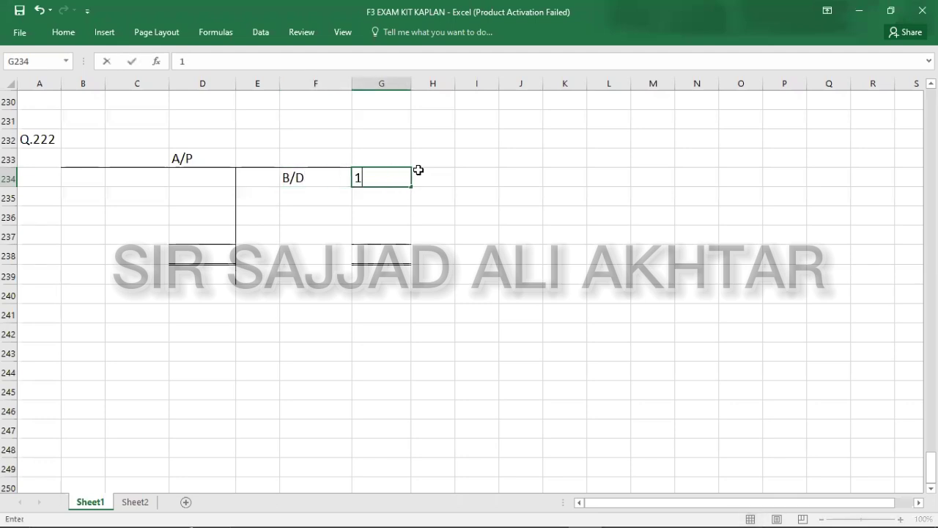
pyautogui.write('4500')
pyautogui.press('Return')
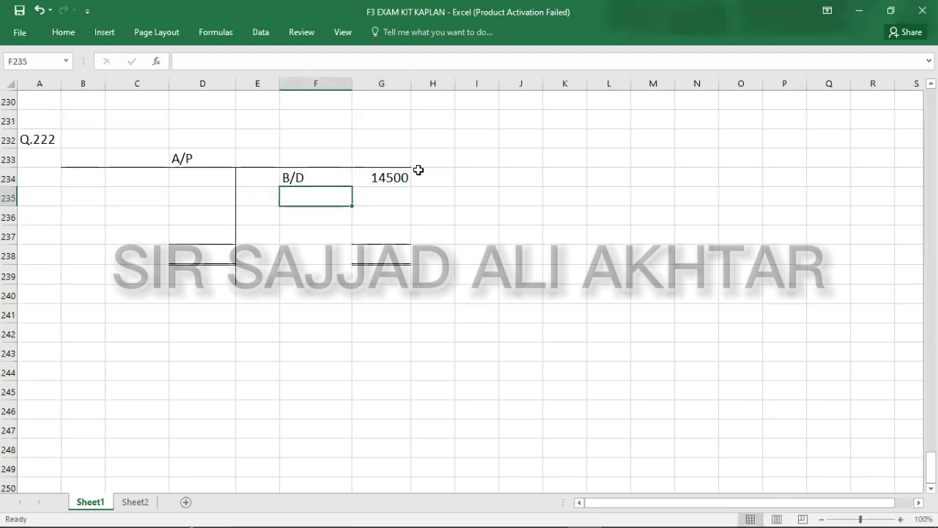
# Step: Start a reconciliation label in B241 below the A/P account with the words BALANCE AS
pyautogui.click(96, 307)
pyautogui.write('BALA')
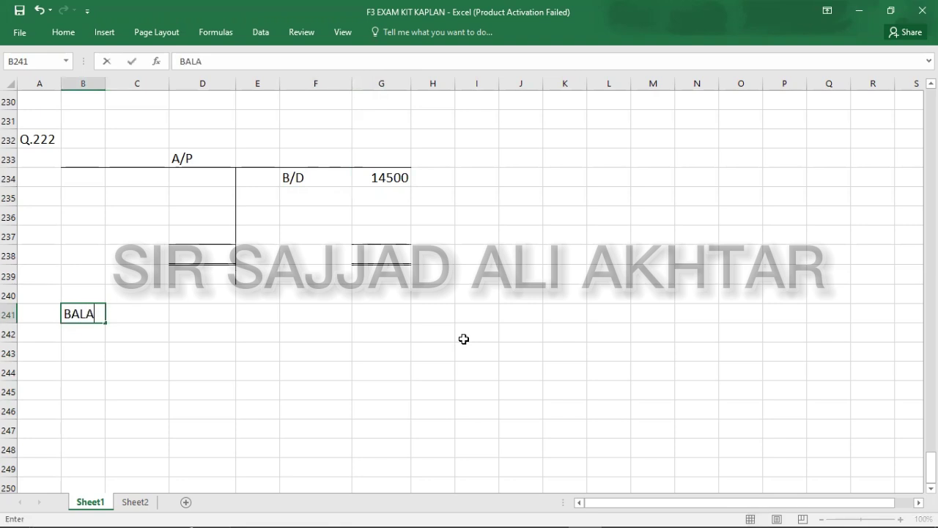
pyautogui.write('NCE AS ')
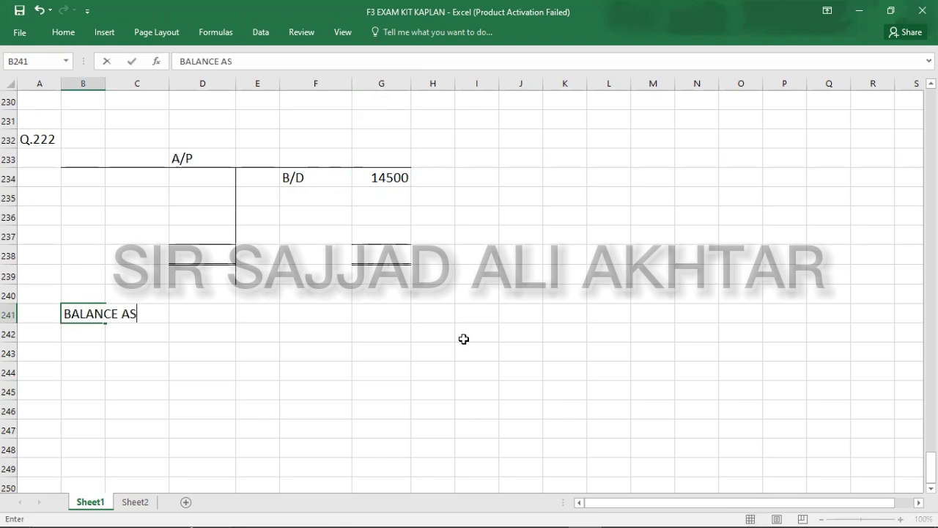
# Step: Complete the label "BALANCE AS PER SUPPLIER'S STATEMENT" in B241 and enter its amount, 14350, in G241
pyautogui.write('PER SUPPLI')
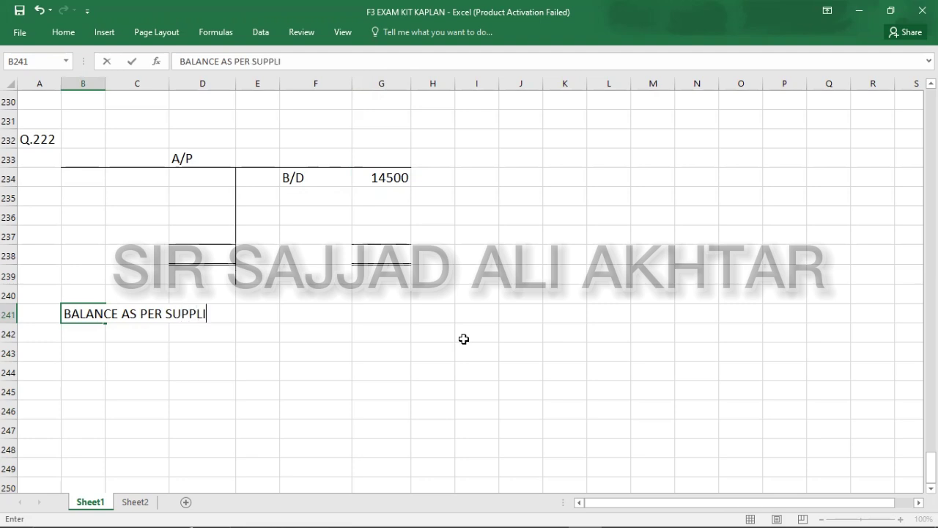
pyautogui.write("ER'S STATEMENT")
pyautogui.press('Right')
pyautogui.press('Right')
pyautogui.press('Right')
pyautogui.press('Right')
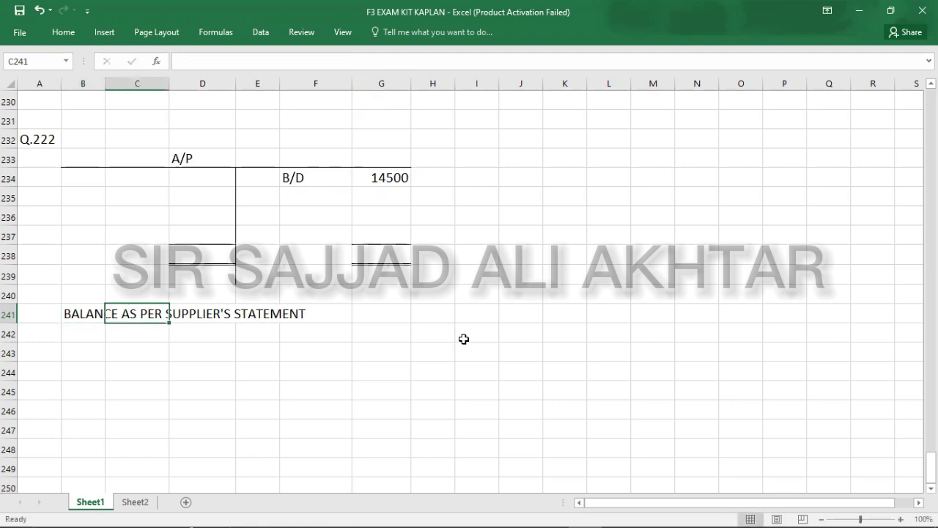
pyautogui.press('Right')
pyautogui.hotkey('alt', 'Tab')
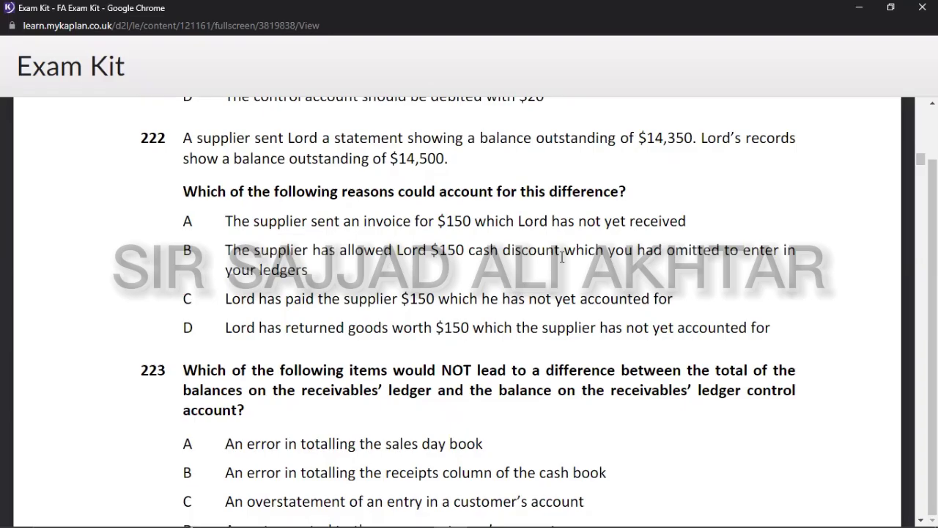
pyautogui.hotkey('alt', 'Tab')
pyautogui.write('14350')
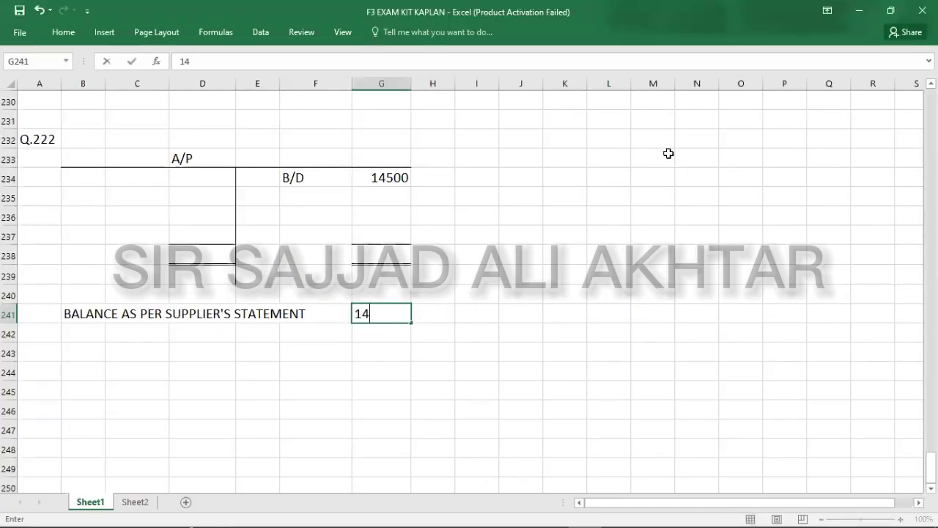
pyautogui.press('Return')
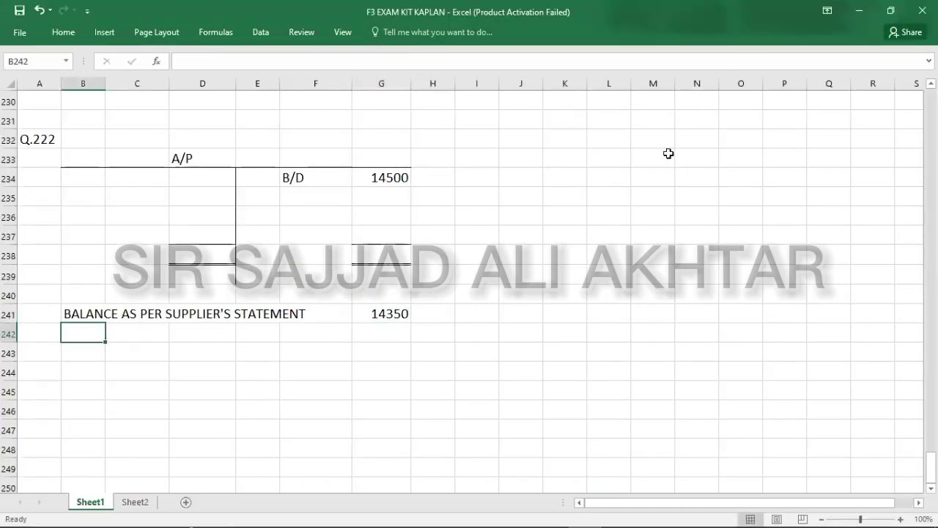
# Step: Test option A by adding 150 on the credit side of the A/P account in G235, and undo the entry
pyautogui.hotkey('alt', 'Tab')
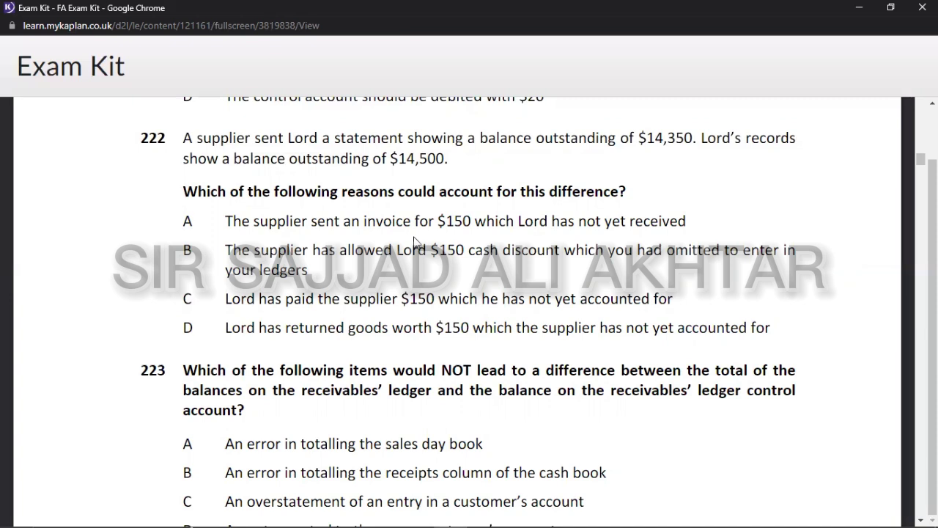
pyautogui.hotkey('alt', 'Tab')
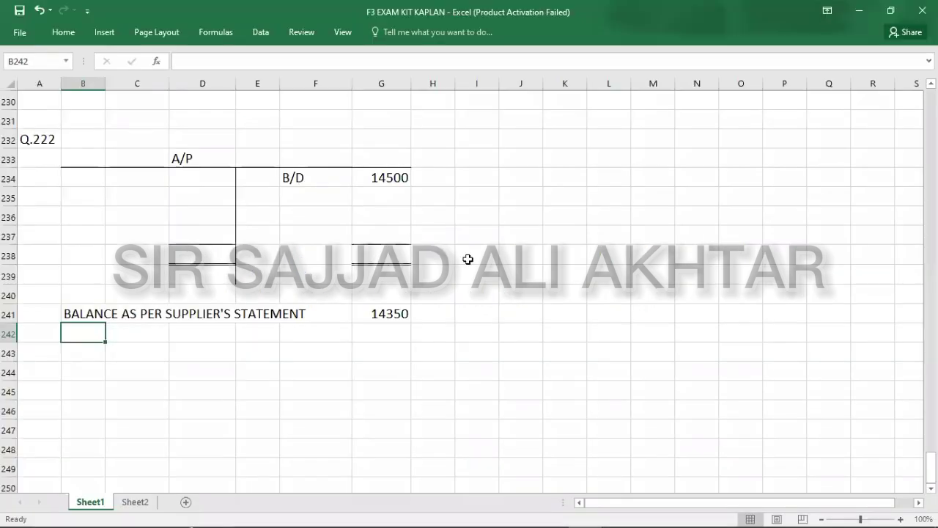
pyautogui.click(396, 197)
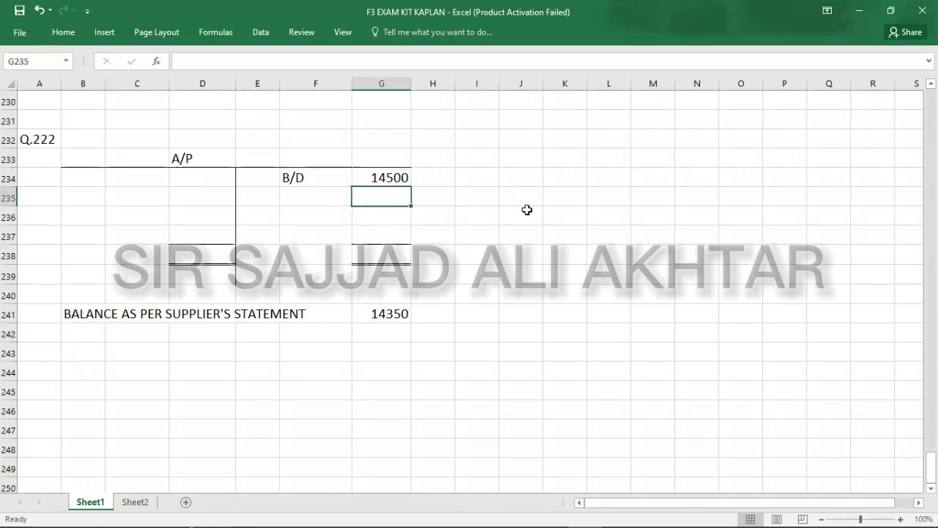
pyautogui.hotkey('alt', 'Tab')
pyautogui.hotkey('alt', 'Tab')
pyautogui.write('150')
pyautogui.press('Return')
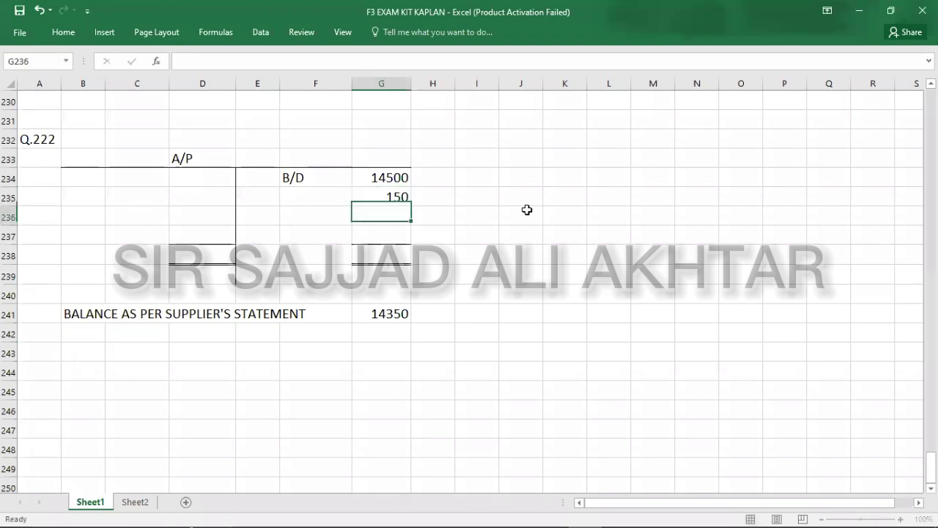
pyautogui.click(398, 179)
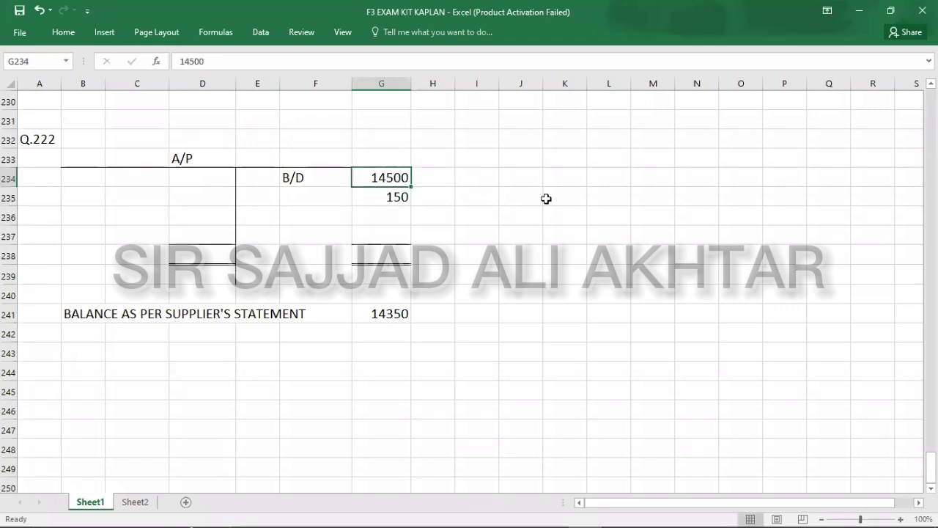
pyautogui.click(374, 198)
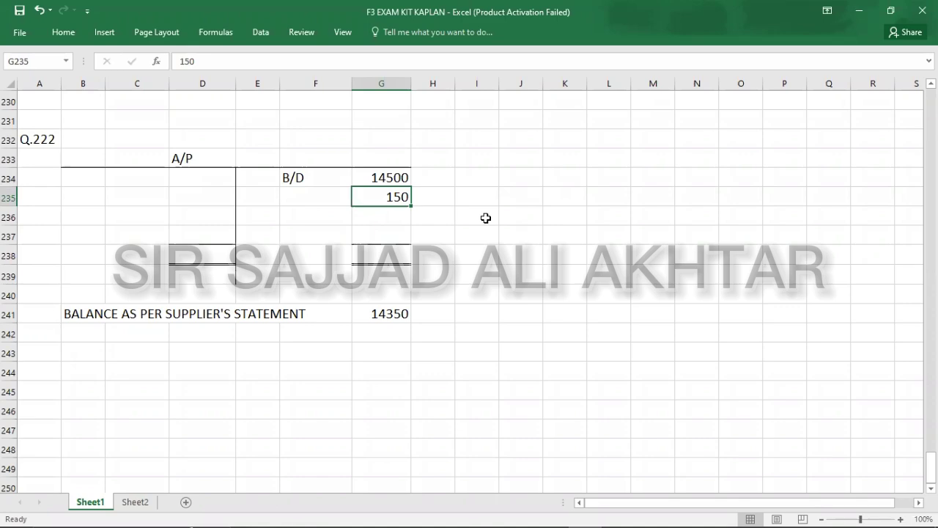
pyautogui.hotkey('ctrl', 'z')
# Step: Test option B by posting the 150 discount on the debit side of the A/P account in D234
pyautogui.hotkey('alt', 'Tab')
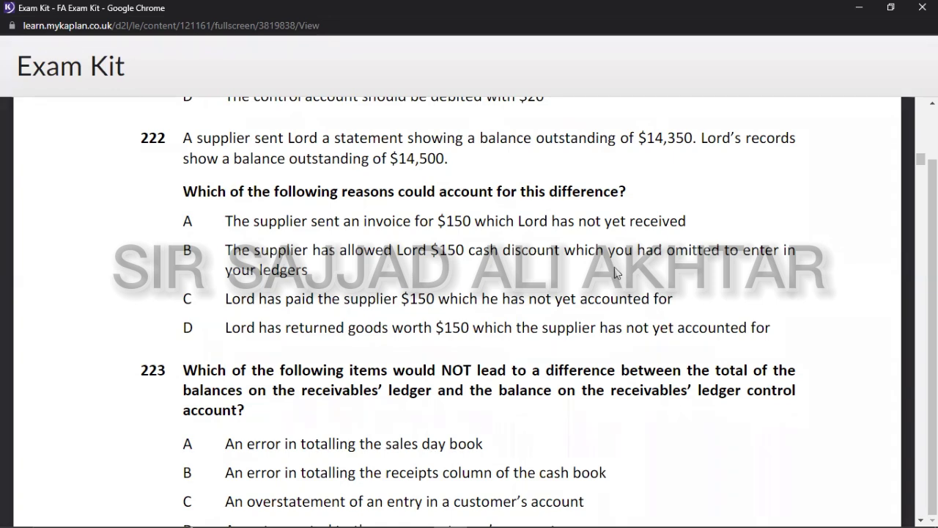
pyautogui.hotkey('alt', 'Tab')
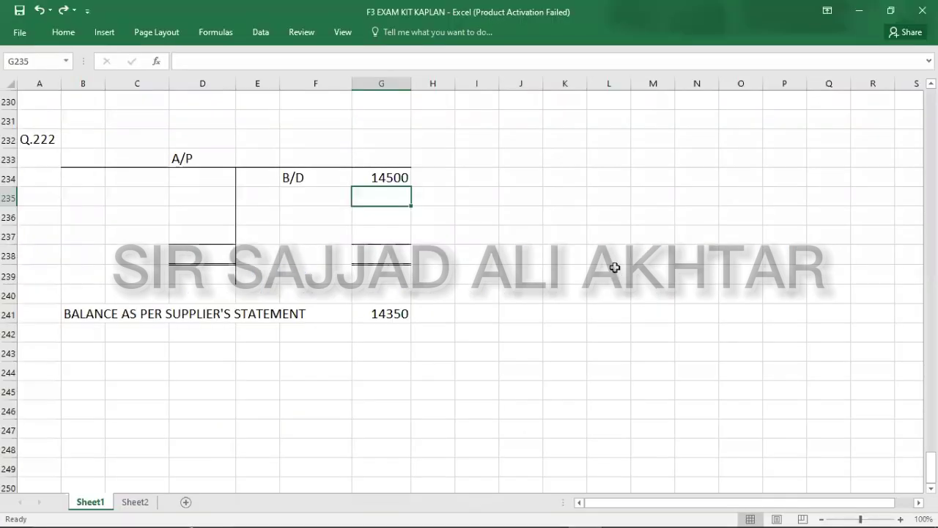
pyautogui.click(173, 176)
pyautogui.write('150')
pyautogui.press('Return')
# Step: Enter 14500 as the total on both sides of the A/P account, in G238 and D238
pyautogui.click(391, 254)
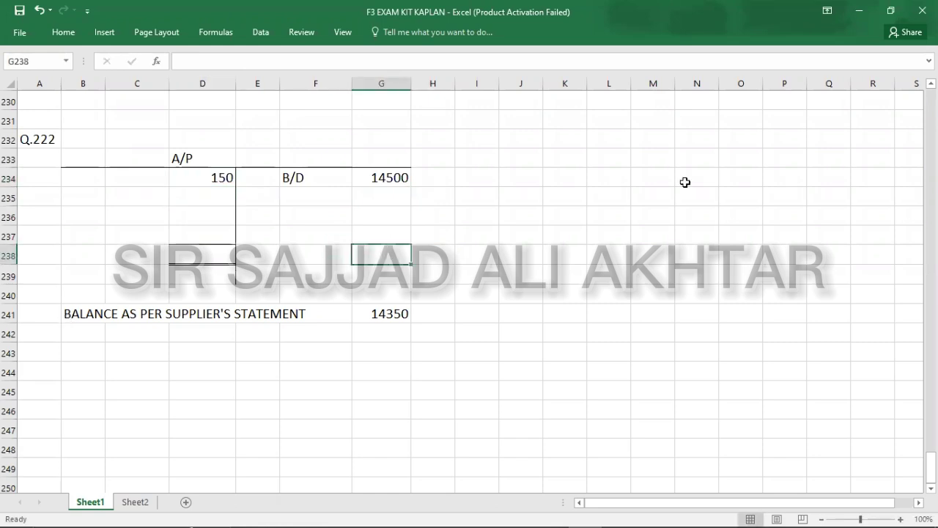
pyautogui.write('14500')
pyautogui.press('Left')
pyautogui.press('Left')
pyautogui.press('Left')
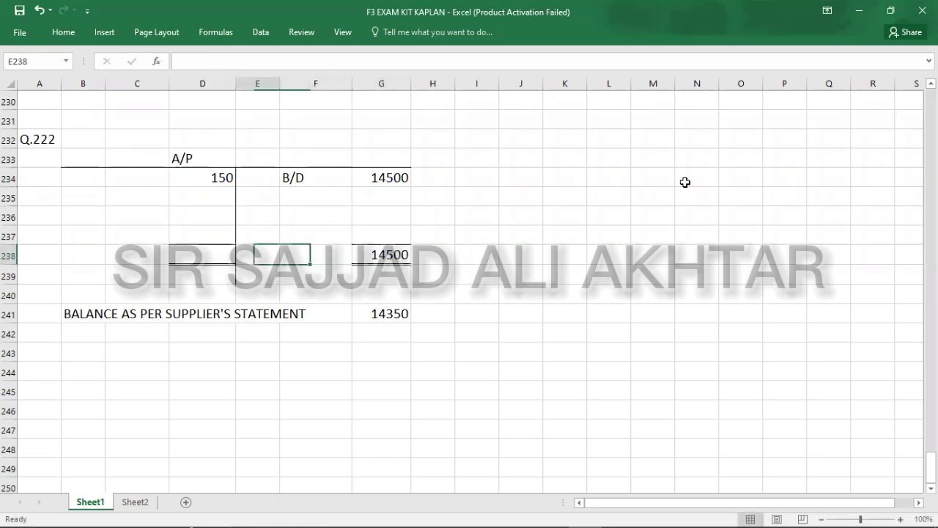
pyautogui.write('14500')
# Step: Enter the C/D closing balance of 14350 in row 237 and compare it with the supplier's statement balance
pyautogui.press('Up')
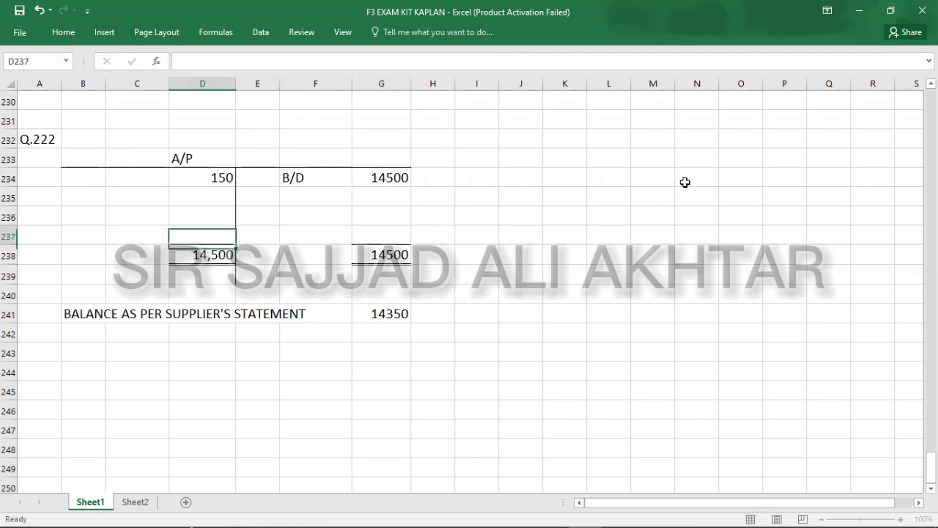
pyautogui.press('Left')
pyautogui.write('C/D')
pyautogui.press('Right')
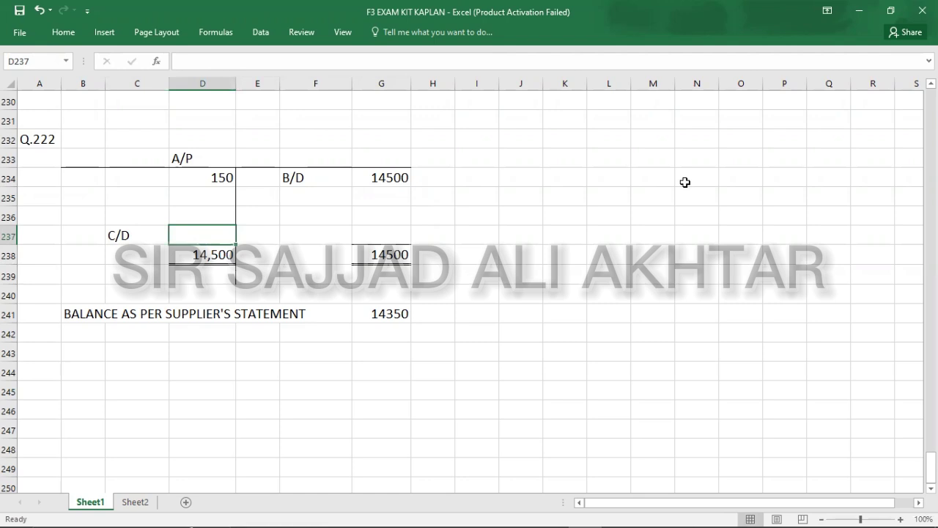
pyautogui.write('13')
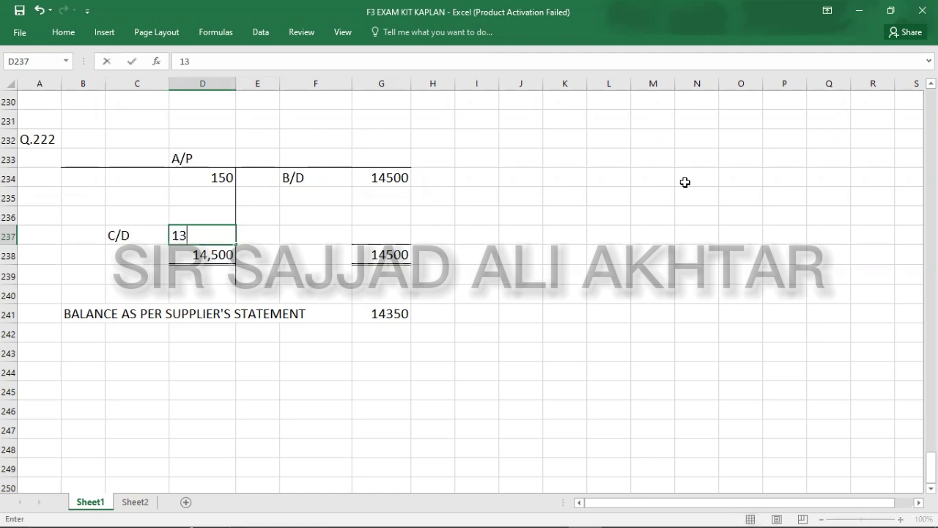
pyautogui.press('BackSpace')
pyautogui.write('4350')
pyautogui.press('Return')
pyautogui.press('Left')
pyautogui.press('Down')
pyautogui.press('Down')
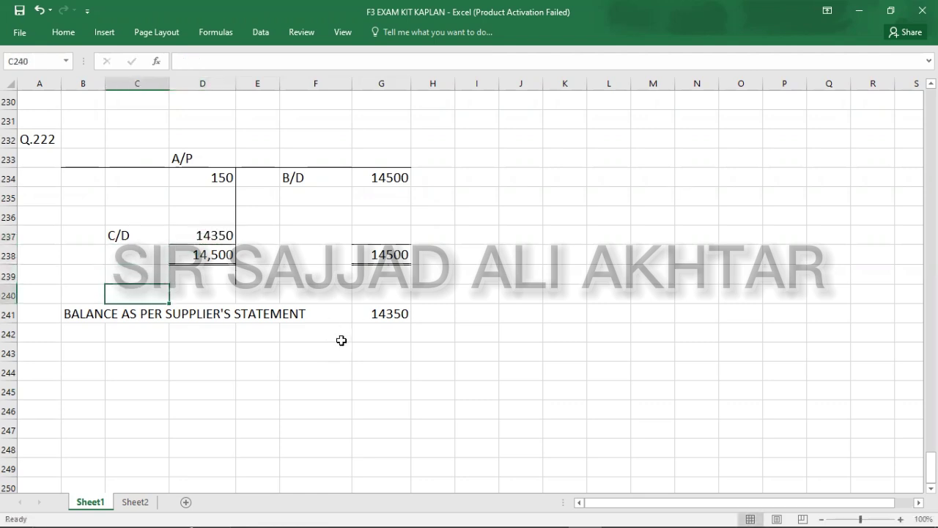
pyautogui.click(364, 322)
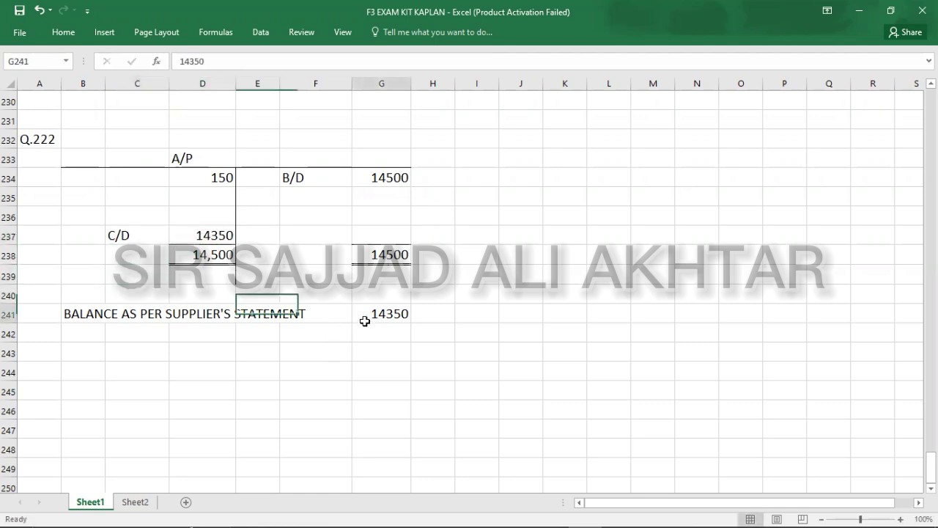
pyautogui.click(187, 235)
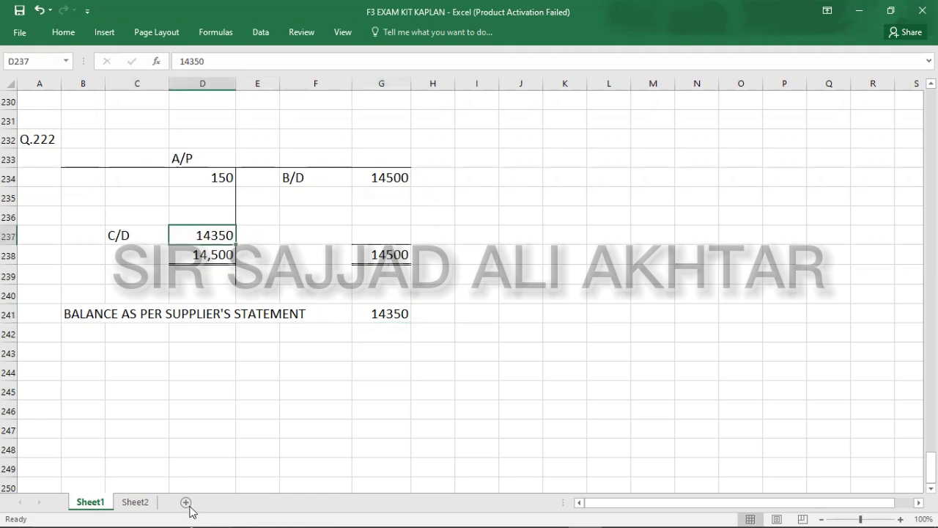
# Step: Record B as the answer in A233, beneath the Q.222 heading
pyautogui.click(42, 165)
pyautogui.write('B')
pyautogui.press('Return')
pyautogui.press('Down')
pyautogui.press('Down')
pyautogui.press('Down')
pyautogui.press('Down')
pyautogui.press('Down')
pyautogui.press('Down')
pyautogui.press('Down')
pyautogui.press('Down')
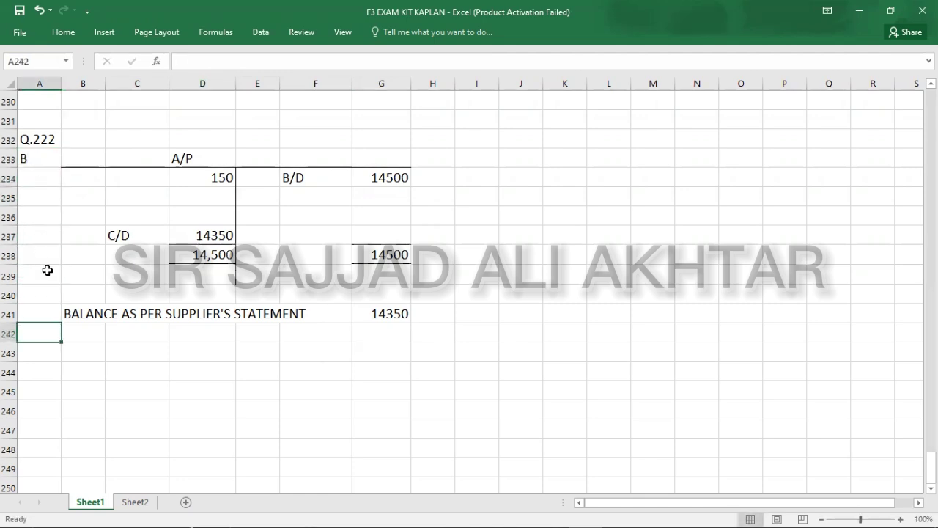
pyautogui.click(50, 370)
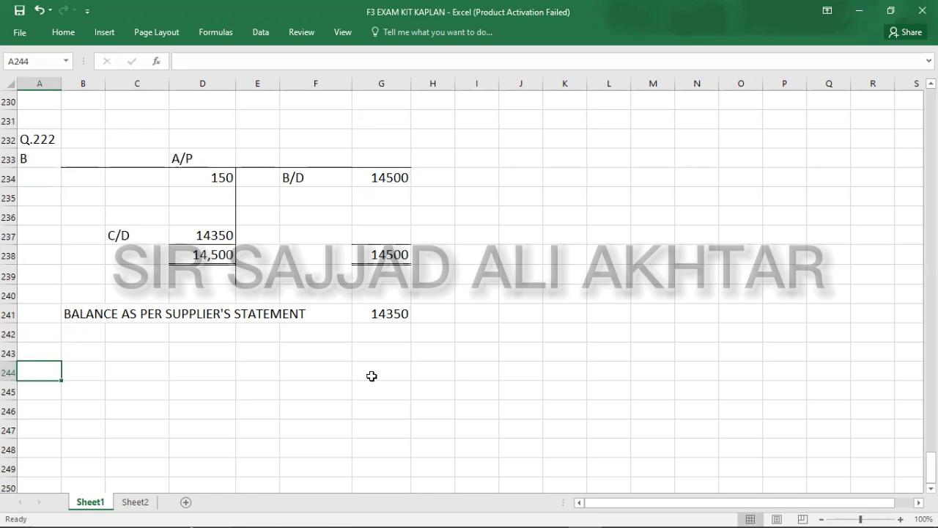
# Step: Undo answer B and the A/P account's 150 posting, totals and C/D balance, keeping 14350 in G241
pyautogui.hotkey('ctrl', 'z')
pyautogui.hotkey('ctrl', 'z')
pyautogui.hotkey('ctrl', 'z')
pyautogui.hotkey('ctrl', 'z')
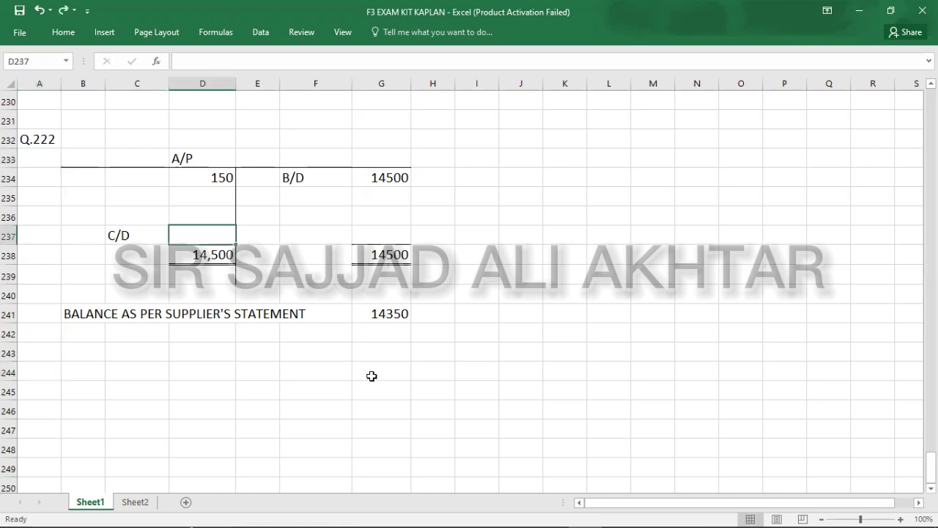
pyautogui.hotkey('ctrl', 'z')
pyautogui.hotkey('ctrl', 'z')
pyautogui.hotkey('ctrl', 'z')
pyautogui.hotkey('ctrl', 'z')
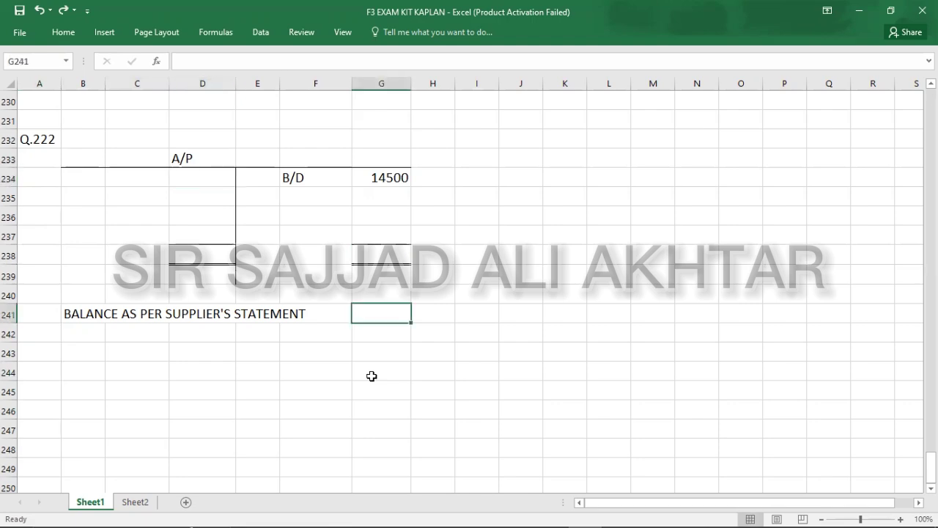
pyautogui.hotkey('ctrl', 'y')
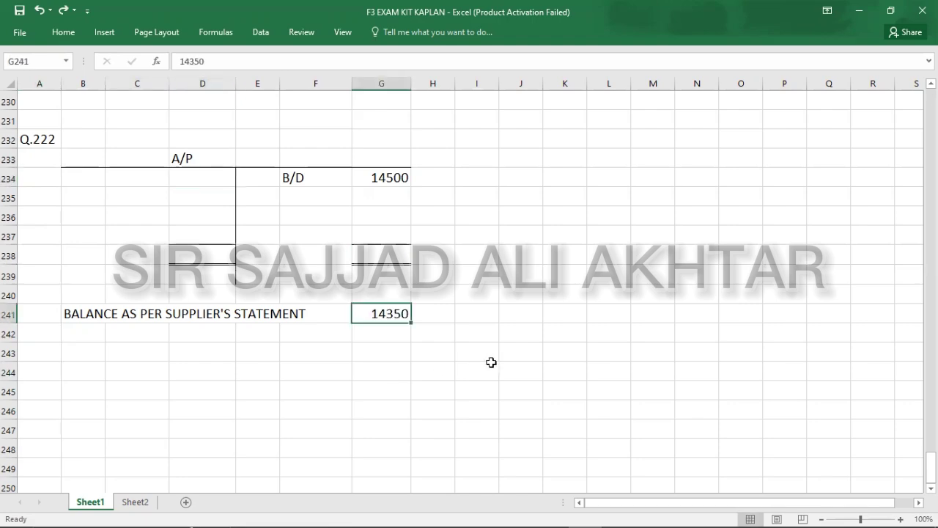
# Step: Test option C by entering -150 below the supplier's statement balance in G242, and undo the entry
pyautogui.hotkey('alt', 'Tab')
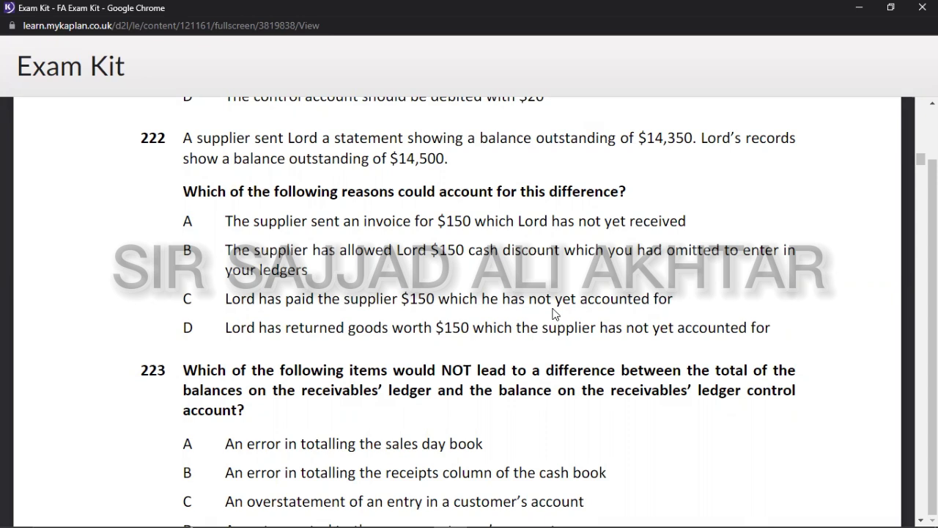
pyautogui.hotkey('alt', 'Tab')
pyautogui.click(386, 334)
pyautogui.write('-150')
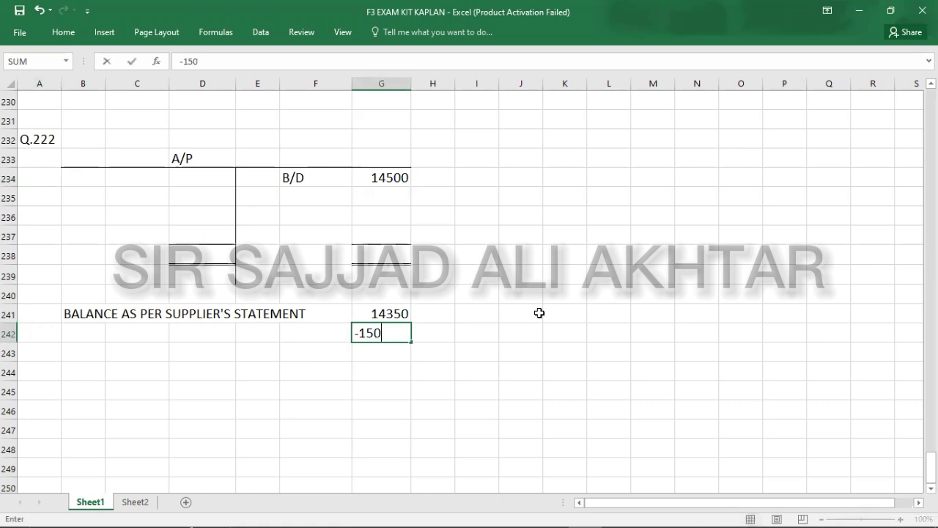
pyautogui.press('Return')
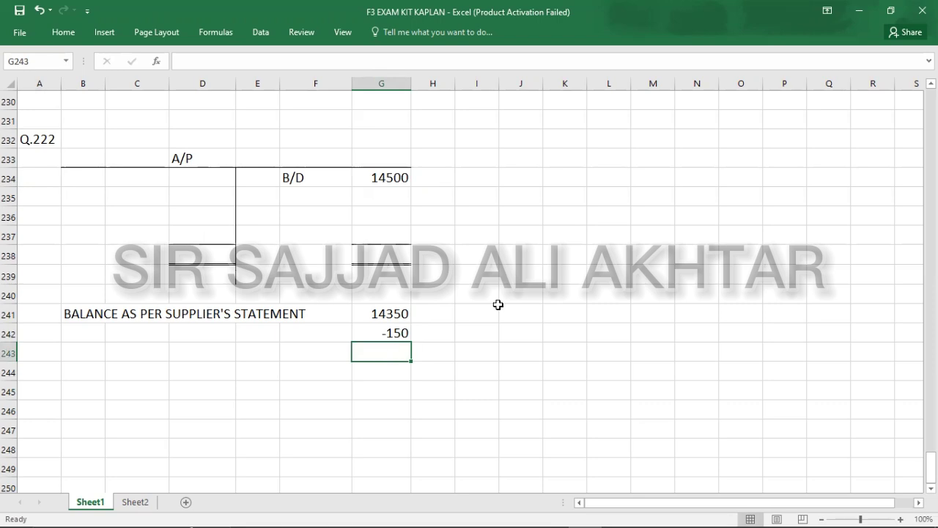
pyautogui.hotkey('ctrl', 'z')
# Step: Test option D's returned goods by deducting 150 from the supplier's balance in G242, and undo the deduction
pyautogui.hotkey('alt', 'Tab')
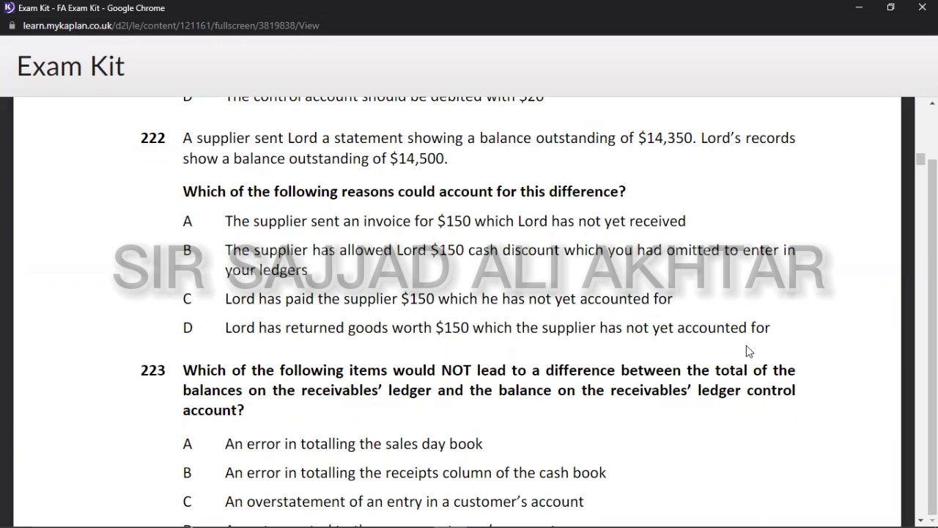
pyautogui.hotkey('alt', 'Tab')
pyautogui.write('-')
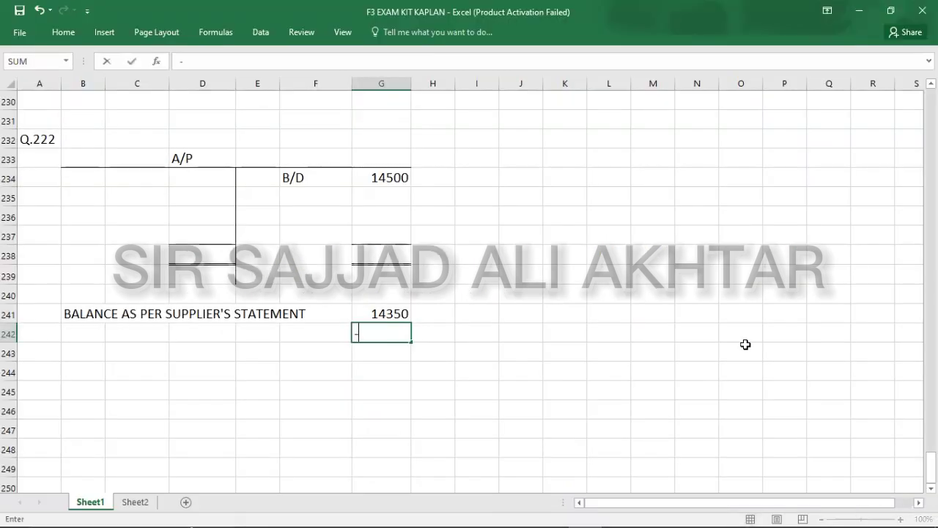
pyautogui.write('150')
pyautogui.press('Return')
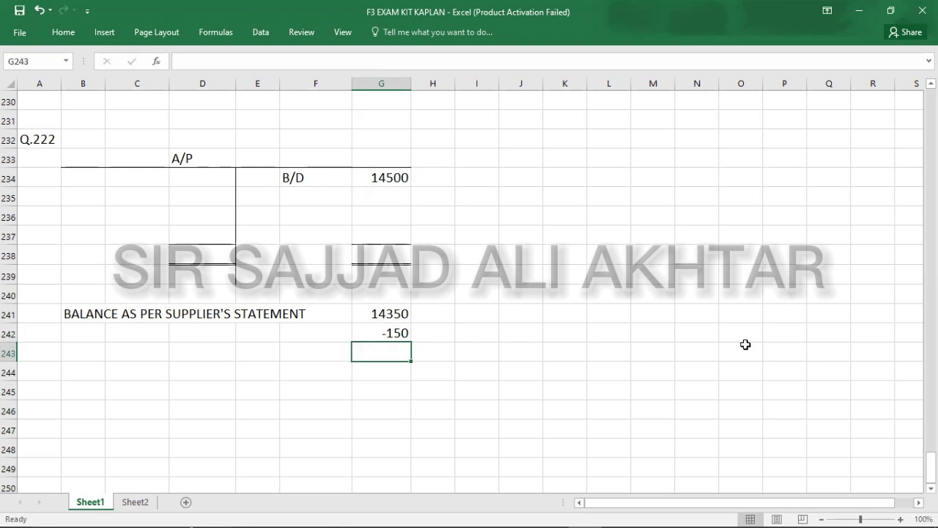
pyautogui.hotkey('ctrl', 'z')
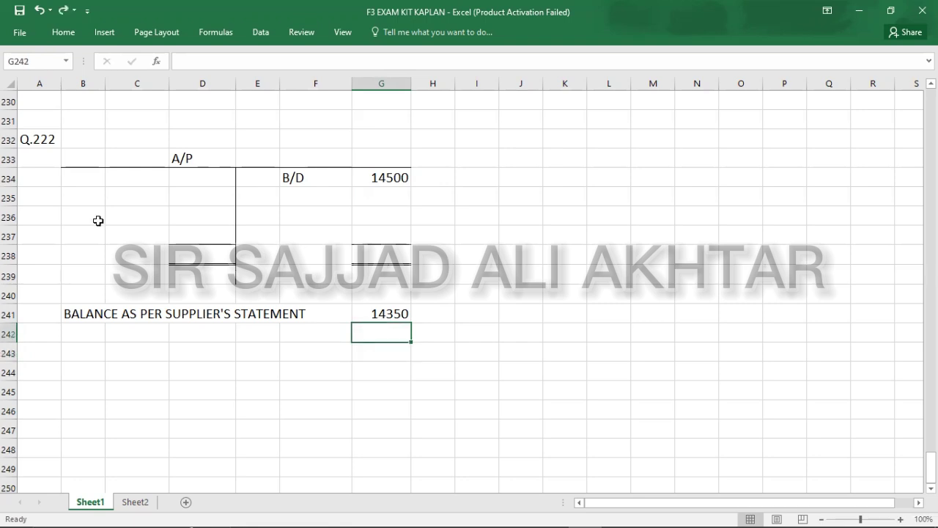
# Step: Post 150 on the debit side of the A/P account in D234 and enter 14500 as both totals in row 238
pyautogui.click(188, 178)
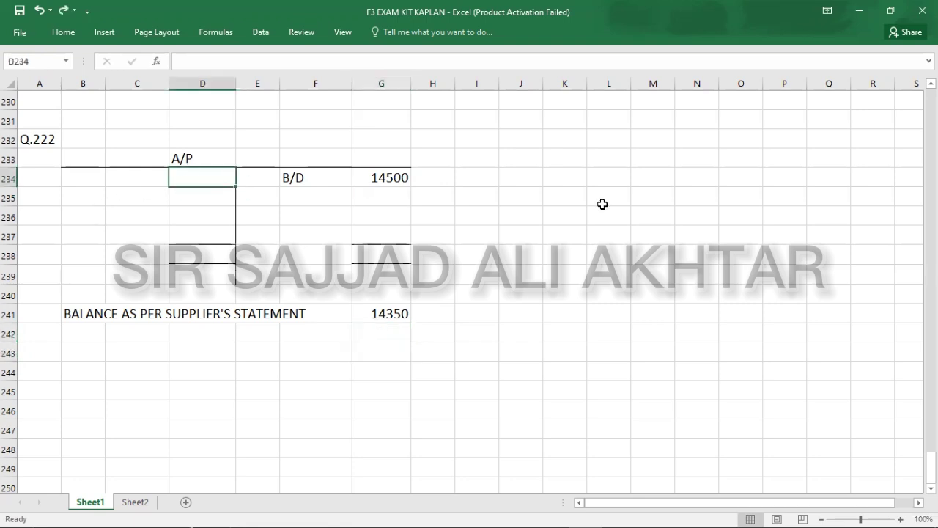
pyautogui.write('150')
pyautogui.click(375, 253)
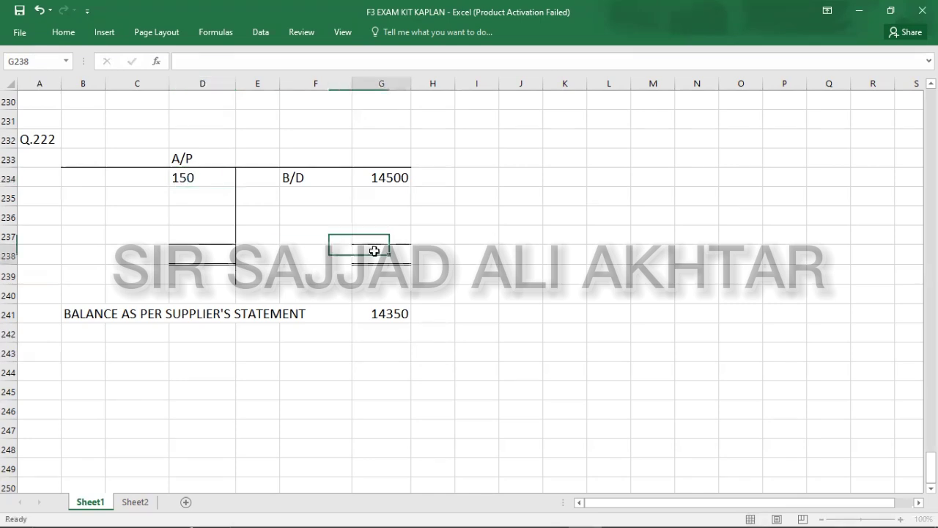
pyautogui.write('14')
pyautogui.press('BackSpace')
pyautogui.write('4500')
pyautogui.press('Left')
pyautogui.press('Left')
pyautogui.press('Left')
pyautogui.write('14500')
# Step: Enter the A/P account's closing balance in row 237 as C/D with the amount 14350
pyautogui.press('Up')
pyautogui.press('Left')
pyautogui.write('C/D')
pyautogui.press('Right')
pyautogui.write('14350')
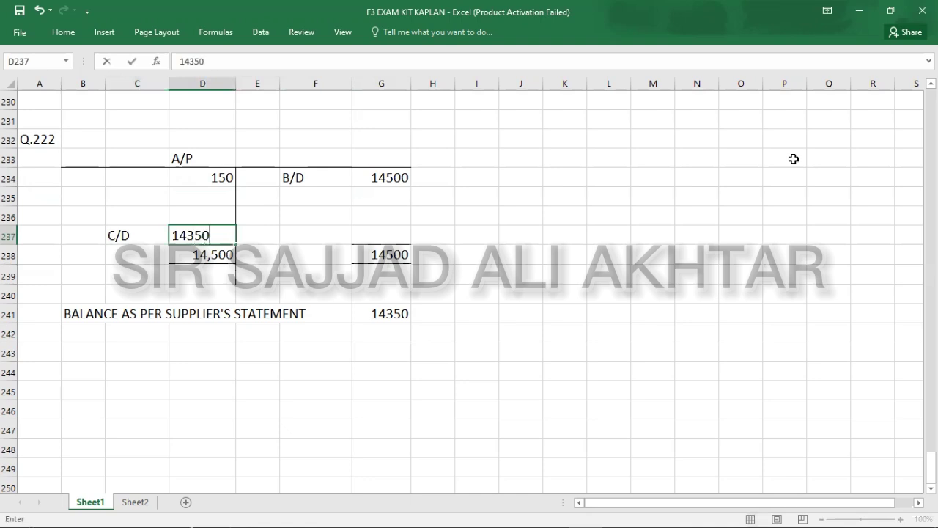
pyautogui.press('Return')
pyautogui.press('Left')
pyautogui.press('Down')
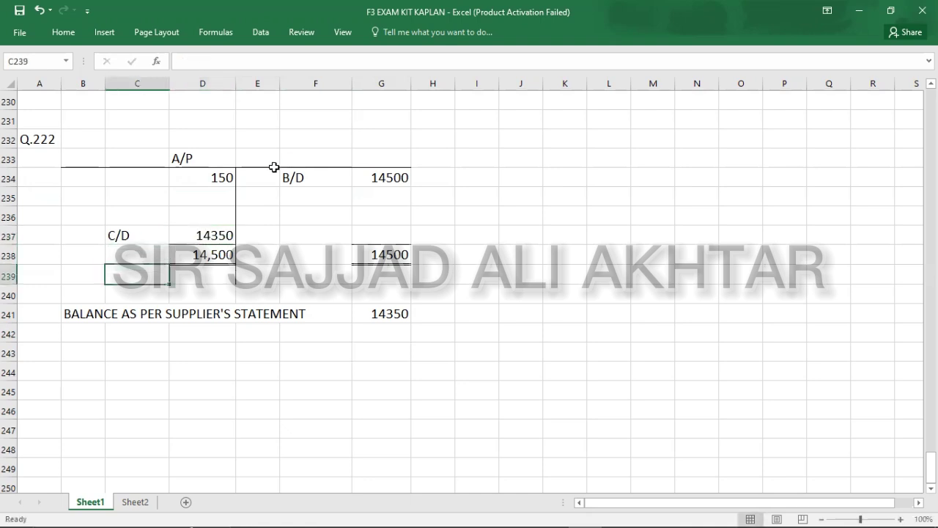
# Step: Record B as the answer to Q.222 in A233
pyautogui.click(53, 156)
pyautogui.write('B')
pyautogui.press('Return')
# Step: Add the heading Q.223 in A244, below the supplier's statement balance
pyautogui.press('Down')
pyautogui.press('Down')
pyautogui.press('Down')
pyautogui.press('Down')
pyautogui.press('Down')
pyautogui.press('Down')
pyautogui.press('Down')
pyautogui.press('Down')
pyautogui.press('Down')
pyautogui.click(26, 371)
pyautogui.write('Q')
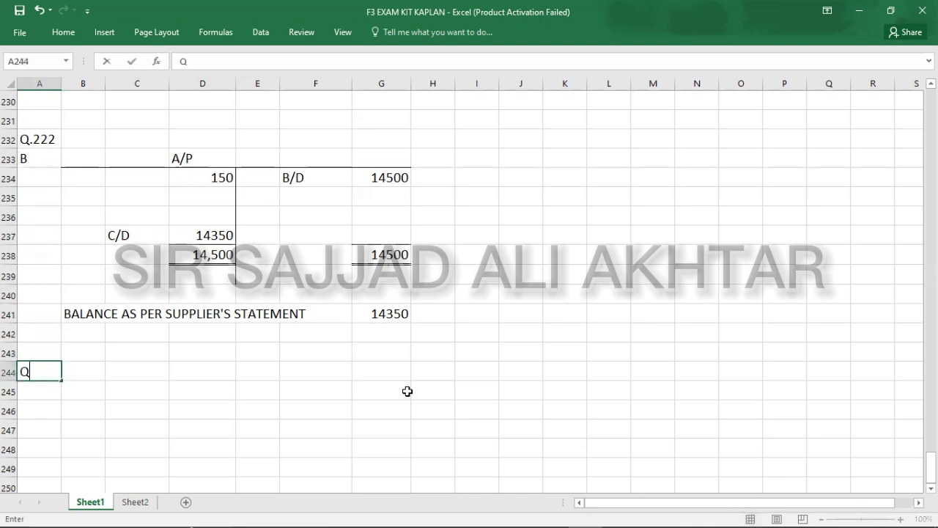
pyautogui.write('.223')
pyautogui.press('Return')
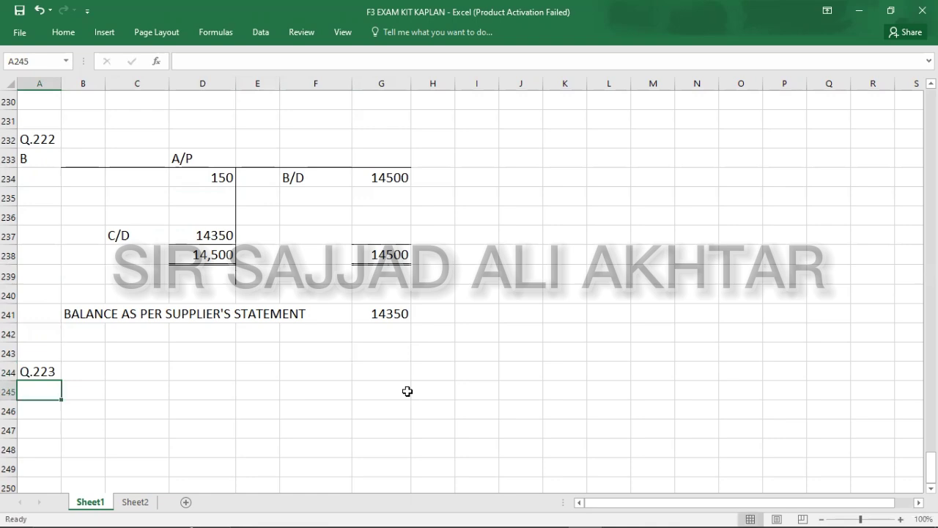
# Step: Read question 223 in the Exam Kit in Chrome, and record D as its answer in B244 of the Excel workbook
pyautogui.hotkey('alt', 'Tab')
pyautogui.scroll(-2, 409, 395)
pyautogui.scroll(-1, 410, 398)
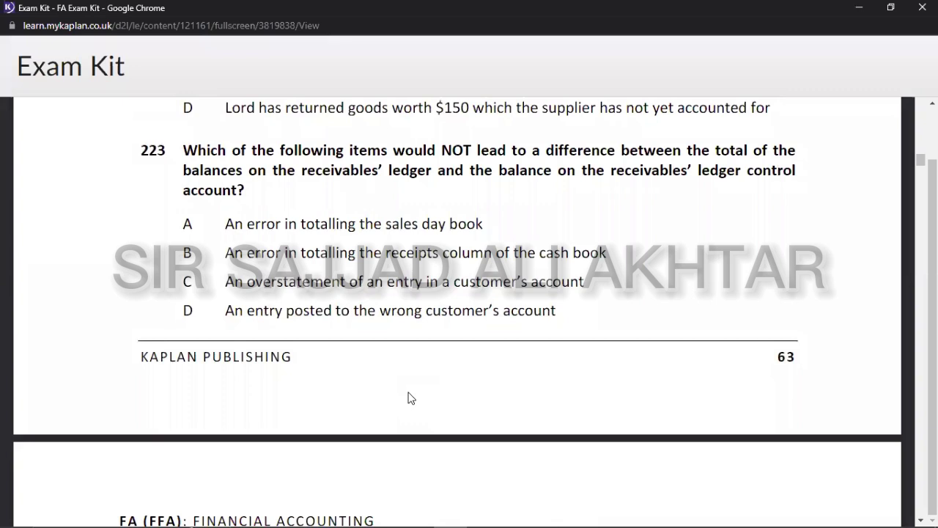
pyautogui.scroll(-1, 410, 398)
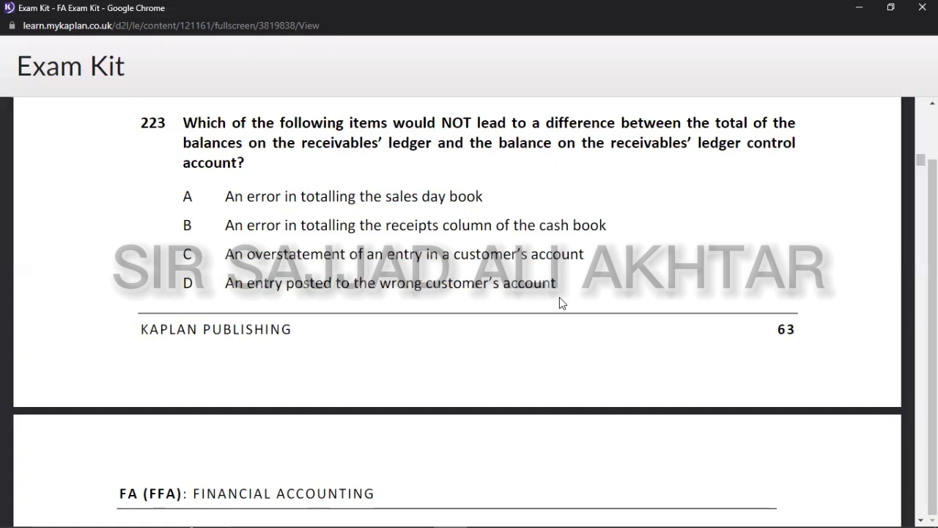
pyautogui.hotkey('alt', 'Tab')
pyautogui.press('Right')
pyautogui.press('Up')
pyautogui.write('D')
pyautogui.press('Return')
# Step: Add the heading Q.224 in A246, two rows below Q.223
pyautogui.press('Down')
pyautogui.press('Down')
pyautogui.press('Down')
pyautogui.press('Down')
pyautogui.press('Down')
pyautogui.press('Down')
pyautogui.press('Down')
pyautogui.press('Down')
pyautogui.press('Down')
pyautogui.press('Down')
pyautogui.press('Down')
pyautogui.press('Down')
pyautogui.press('Down')
pyautogui.press('Down')
pyautogui.press('Down')
pyautogui.press('Down')
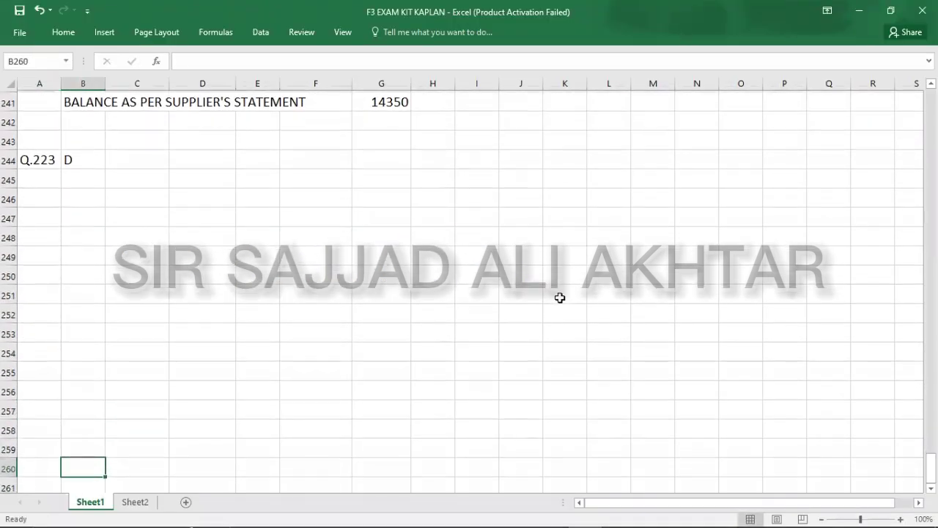
pyautogui.click(48, 182)
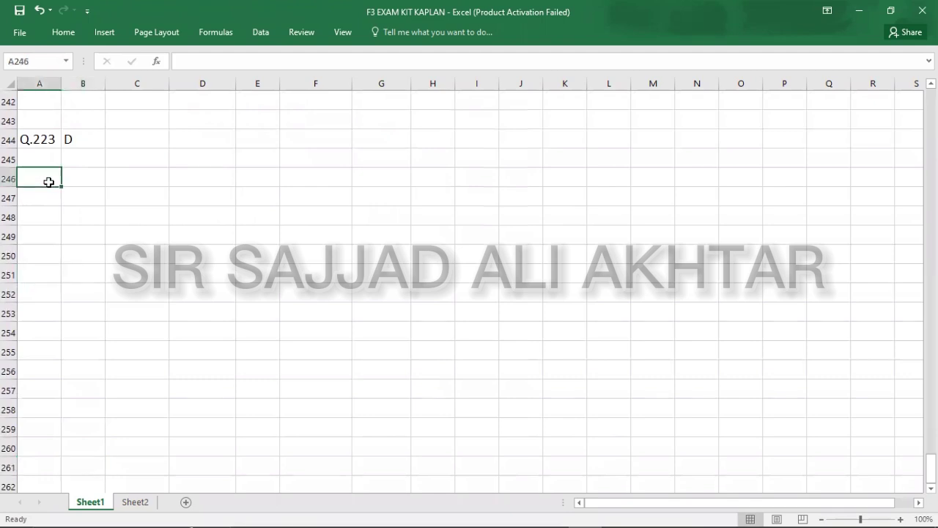
pyautogui.write('Q.224')
pyautogui.press('Return')
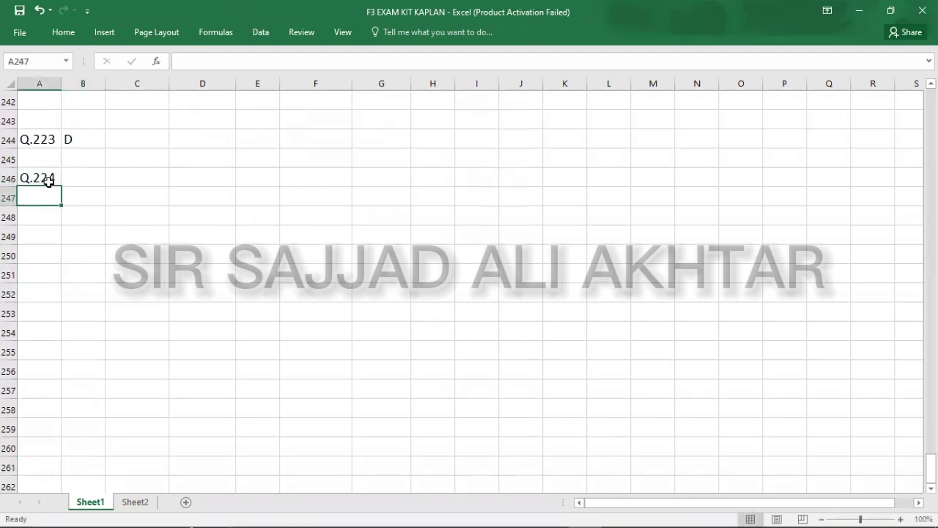
# Step: Switch to the Exam Kit in Chrome and read question 224 with its answer options
pyautogui.hotkey('alt', 'Tab')
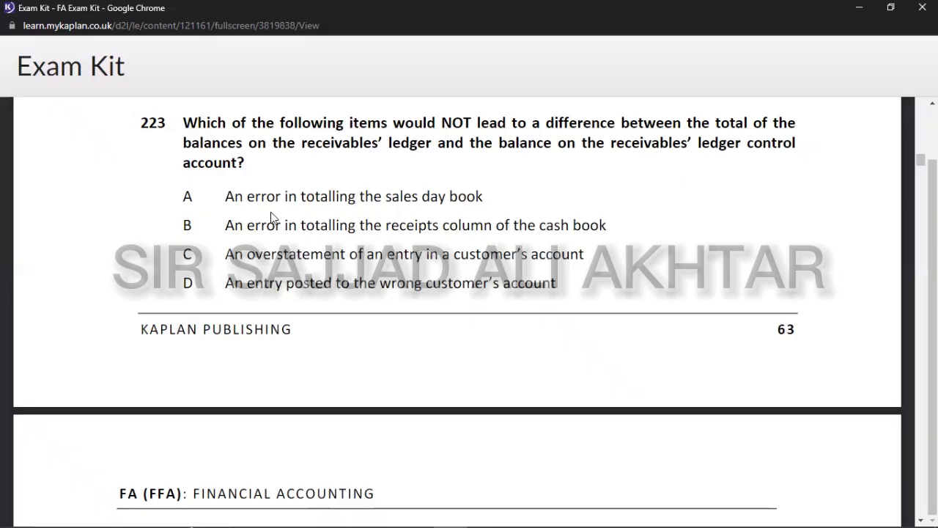
pyautogui.scroll(-4, 270, 217)
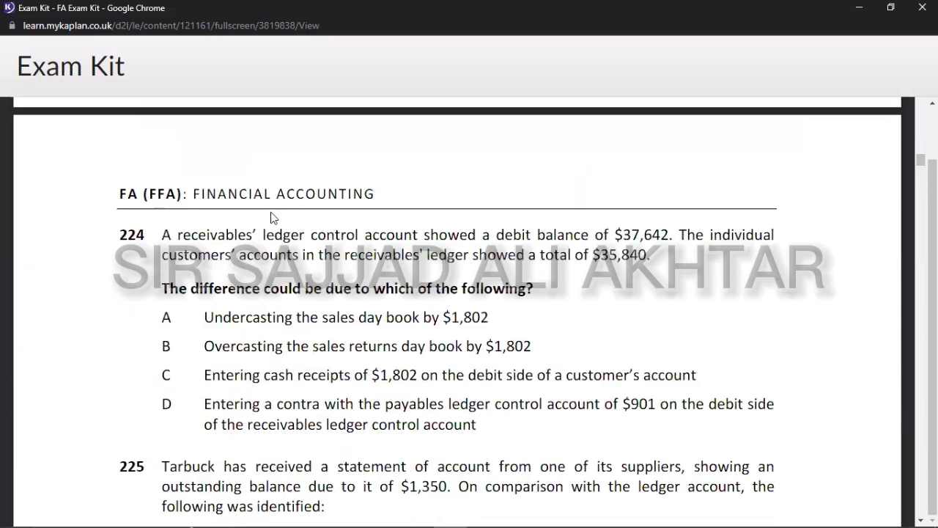
pyautogui.scroll(-1, 271, 217)
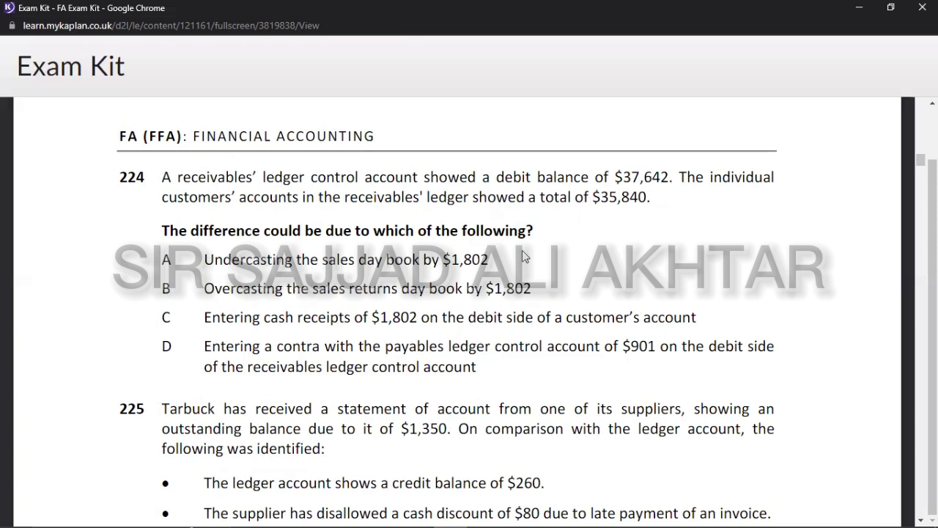
# Step: Switch to Excel and copy the blank A/R control account B3:G10 from Sheet2 into Sheet1 at B247, under Q.224
pyautogui.hotkey('alt', 'Tab')
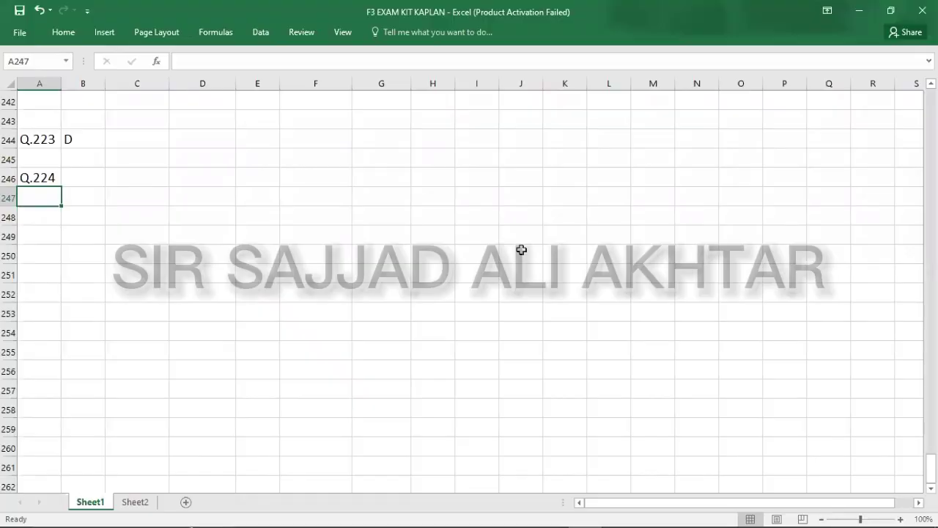
pyautogui.click(134, 504)
pyautogui.click(88, 136)
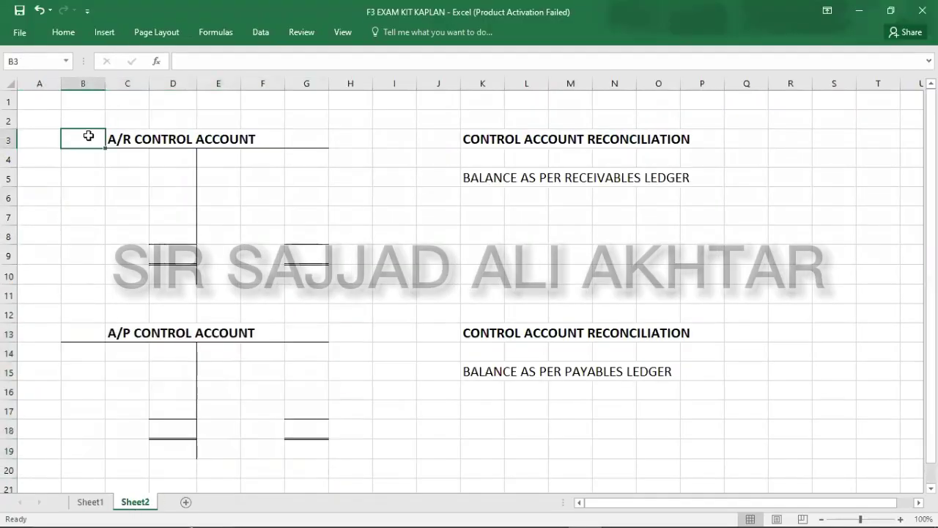
pyautogui.hotkey('shift', 'Right')
pyautogui.hotkey('shift', 'Right')
pyautogui.hotkey('shift', 'Right')
pyautogui.hotkey('shift', 'Right')
pyautogui.hotkey('shift', 'Right')
pyautogui.hotkey('shift', 'Down')
pyautogui.hotkey('shift', 'Down')
pyautogui.hotkey('shift', 'Down')
pyautogui.hotkey('shift', 'Down')
pyautogui.hotkey('shift', 'Down')
pyautogui.hotkey('shift', 'Down')
pyautogui.hotkey('shift', 'Down')
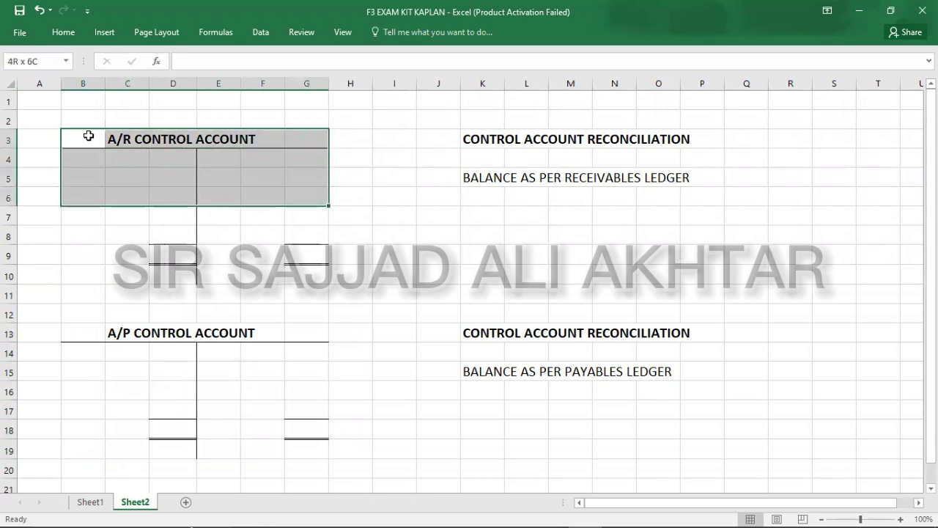
pyautogui.hotkey('ctrl', 'c')
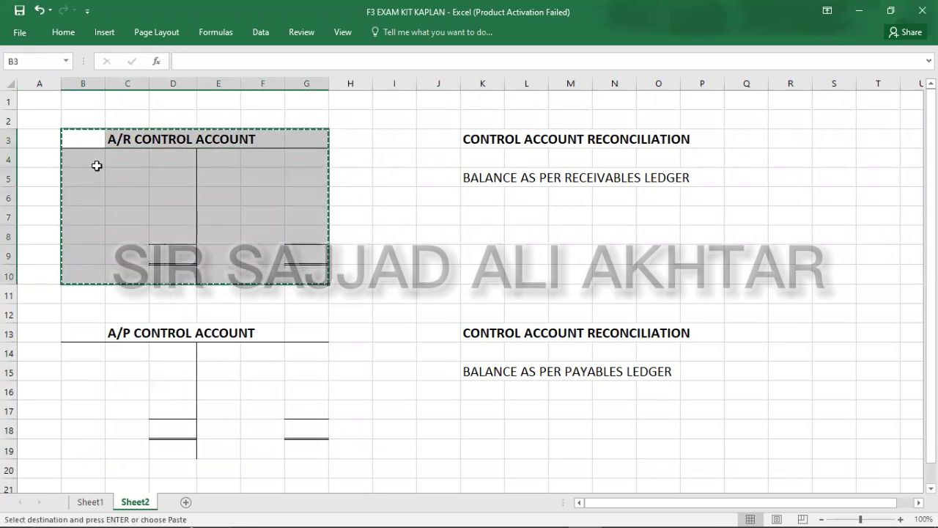
pyautogui.click(89, 502)
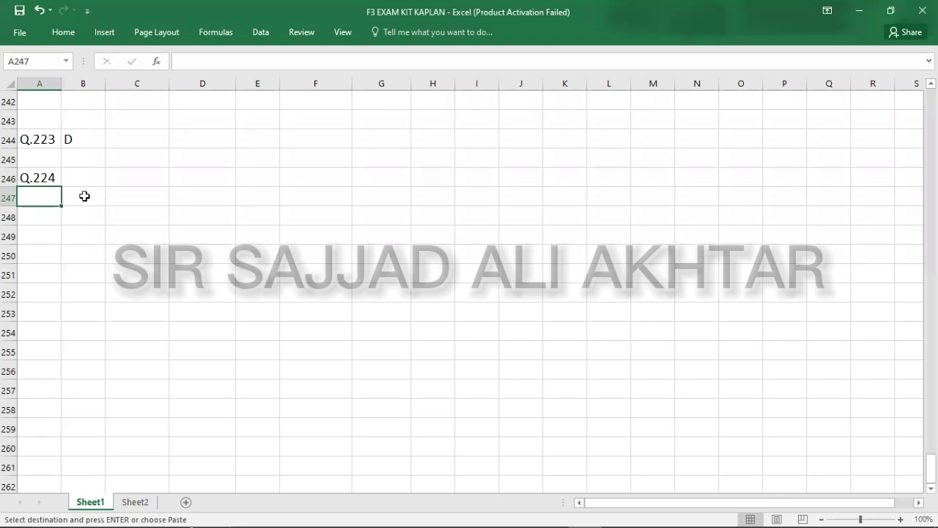
pyautogui.click(84, 196)
pyautogui.hotkey('ctrl', 'v')
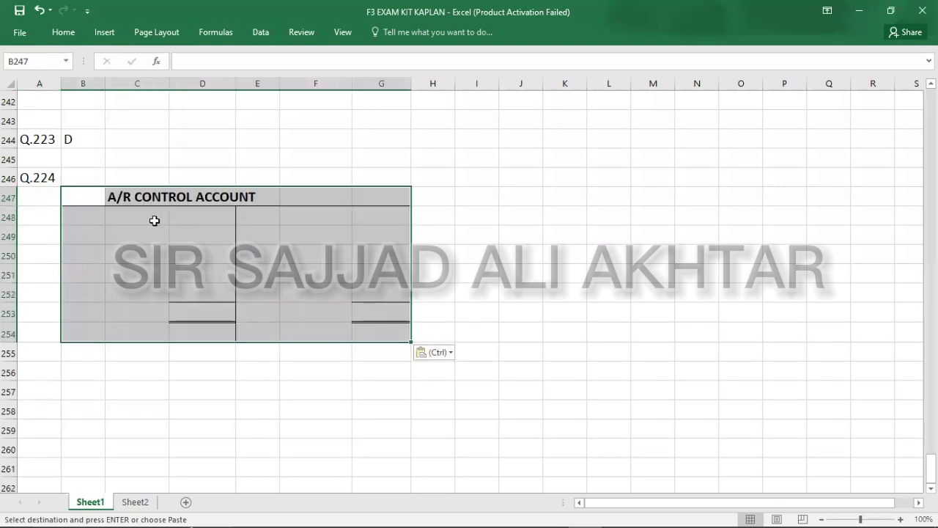
# Step: Enter the control account's debit balance from question 224 in row 248 as B/D with 37642
pyautogui.click(153, 220)
pyautogui.hotkey('alt', 'Tab')
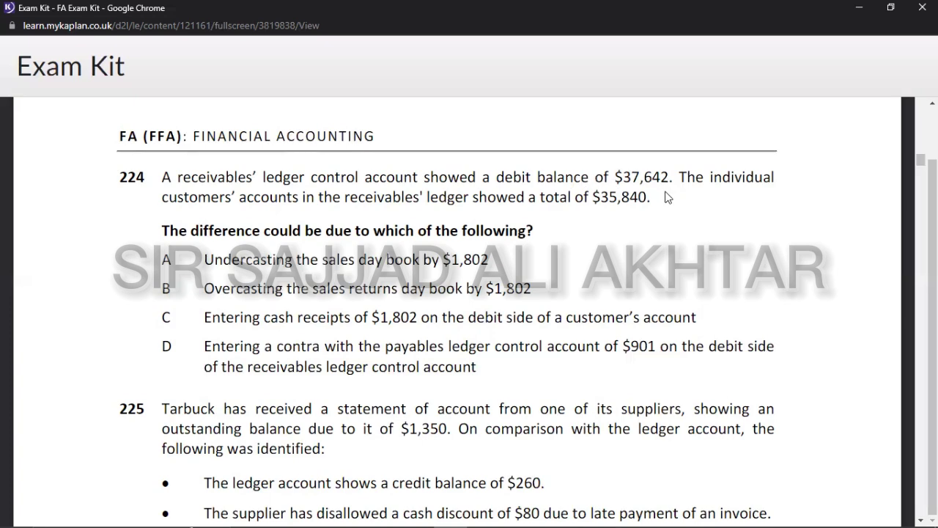
pyautogui.hotkey('alt', 'Tab')
pyautogui.press('Escape')
pyautogui.write('B/D')
pyautogui.press('Tab')
pyautogui.write('37642')
pyautogui.press('Return')
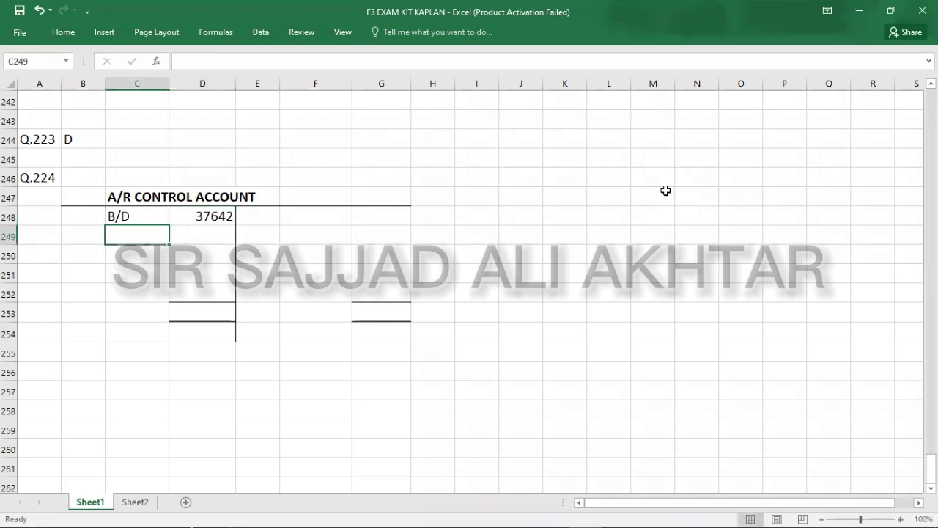
# Step: Label B256 BALANCE AS PER RECEIVABLES LEDGER and enter question 224's customer accounts total, 35840, in G256
pyautogui.click(92, 375)
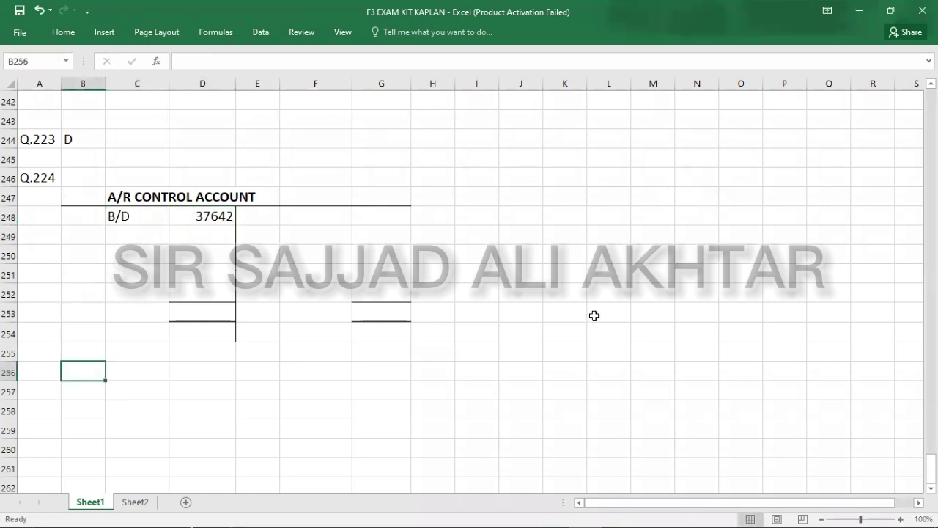
pyautogui.write('BALANCE AS PER RECEIVABLE')
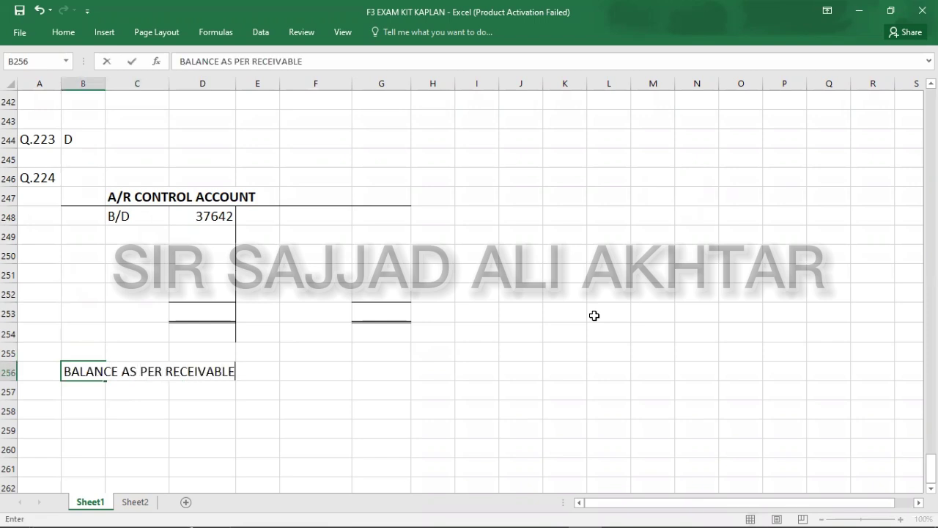
pyautogui.write('S LEDGER')
pyautogui.press('Right')
pyautogui.press('Right')
pyautogui.press('Right')
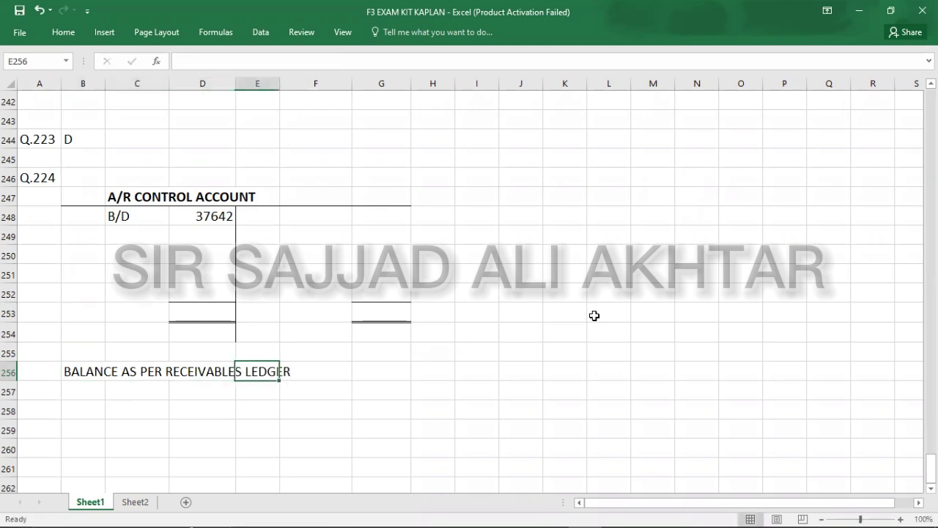
pyautogui.press('Right')
pyautogui.press('Right')
pyautogui.hotkey('alt', 'Tab')
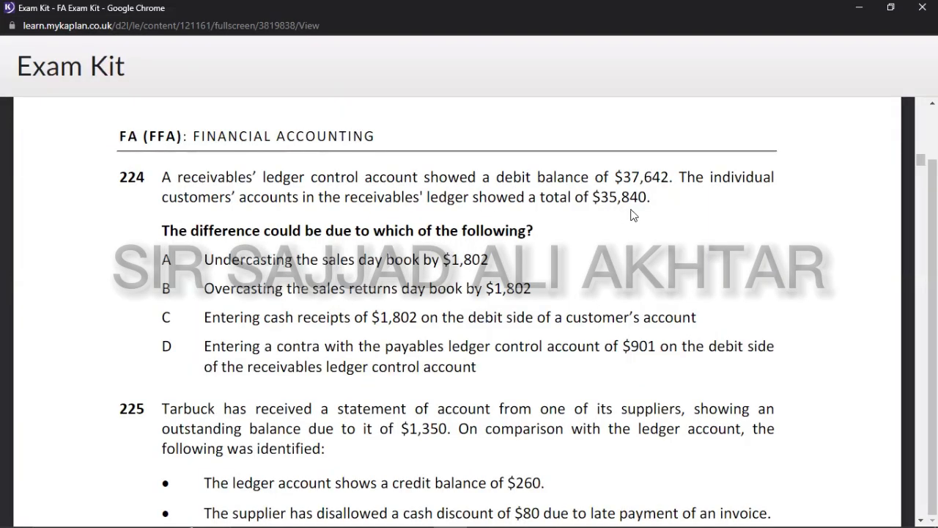
pyautogui.hotkey('alt', 'Tab')
pyautogui.write('35840')
pyautogui.press('Return')
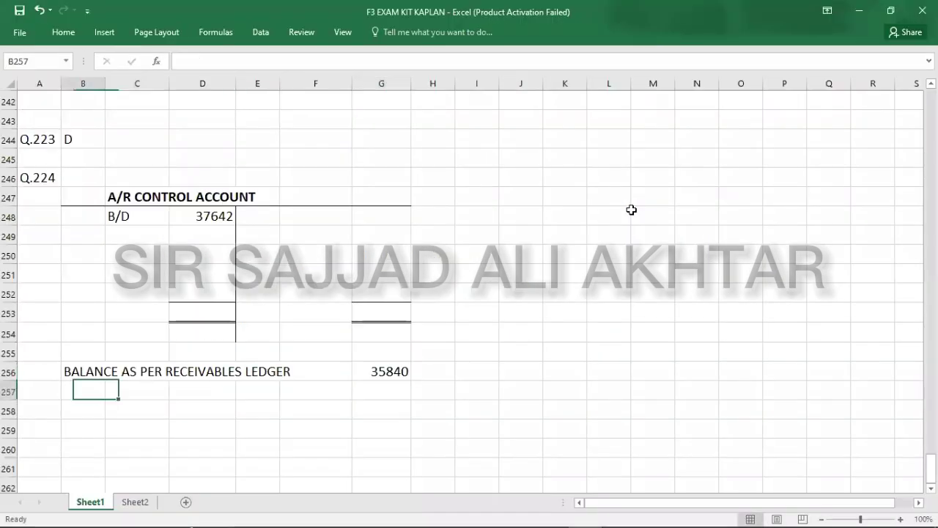
# Step: Switch to the Exam Kit in Chrome to check option A of question 224, and return to Excel
pyautogui.press('Down')
pyautogui.press('Down')
pyautogui.press('Down')
pyautogui.press('Down')
pyautogui.press('Down')
pyautogui.press('Down')
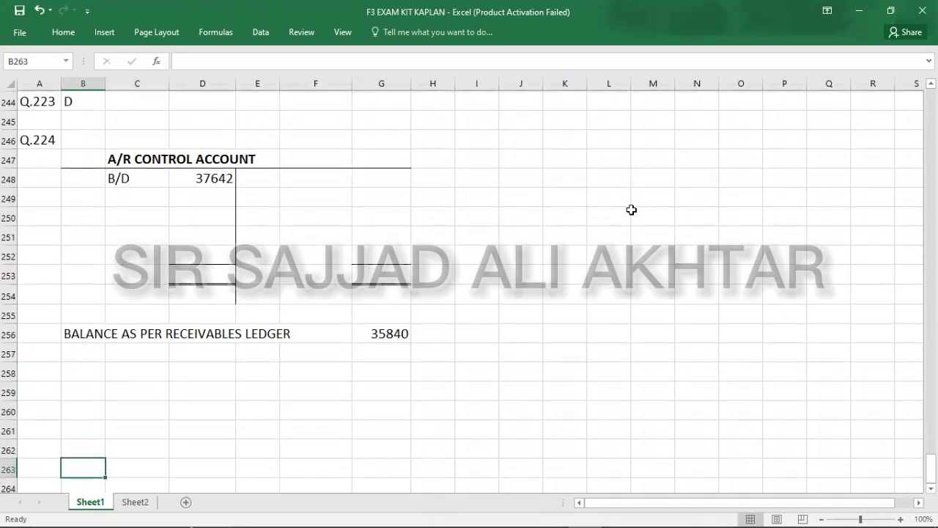
pyautogui.press('Down')
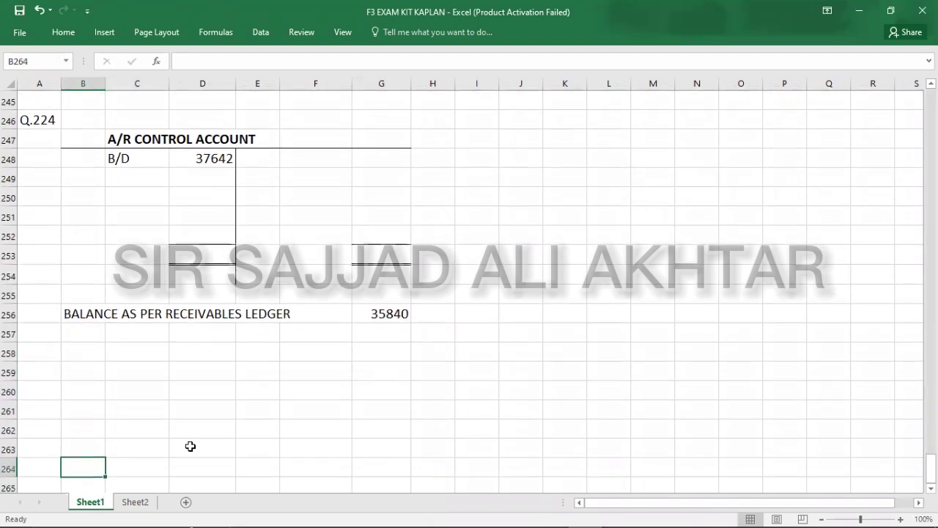
pyautogui.hotkey('alt', 'Tab')
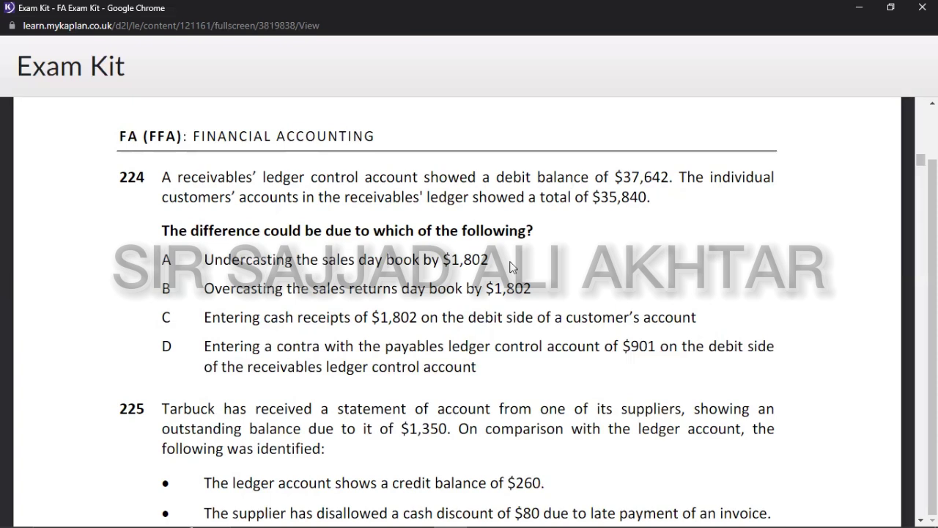
pyautogui.hotkey('alt', 'Tab')
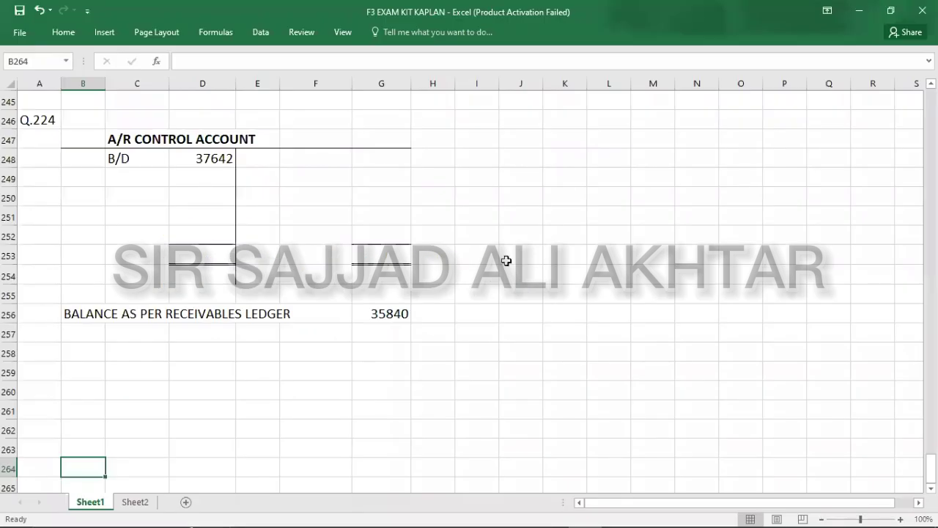
# Step: Label the journal entry for option A with A/R CONT. ACC. in J248 and SALES in K249
pyautogui.click(565, 177)
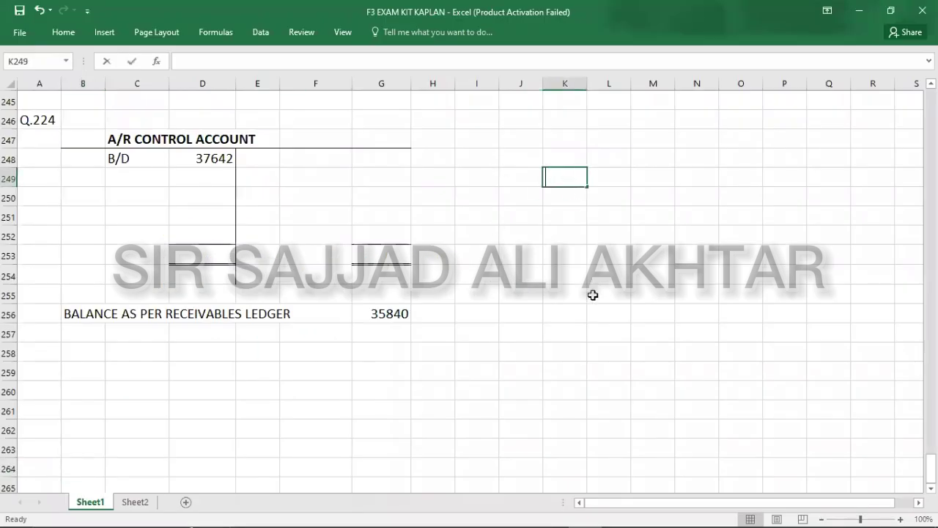
pyautogui.write('SALES')
pyautogui.hotkey('shift', 'Return')
pyautogui.press('Left')
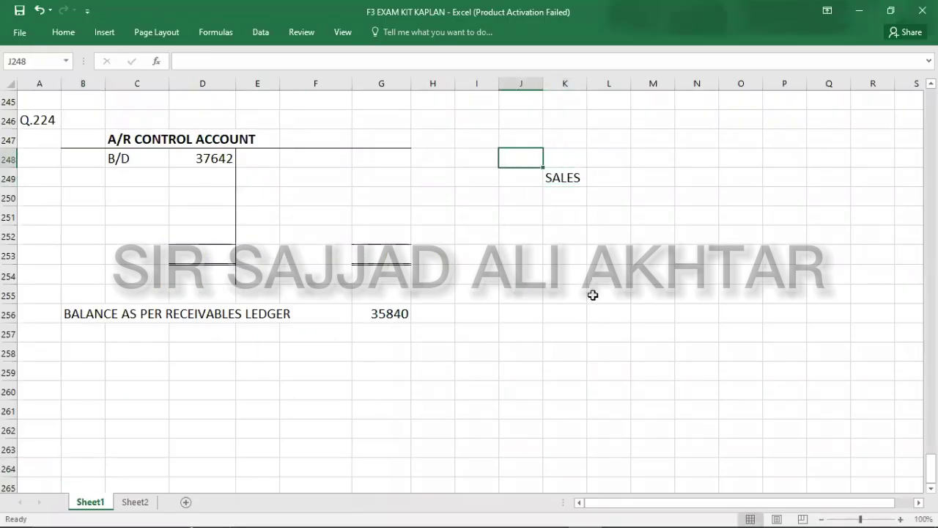
pyautogui.write('A/R')
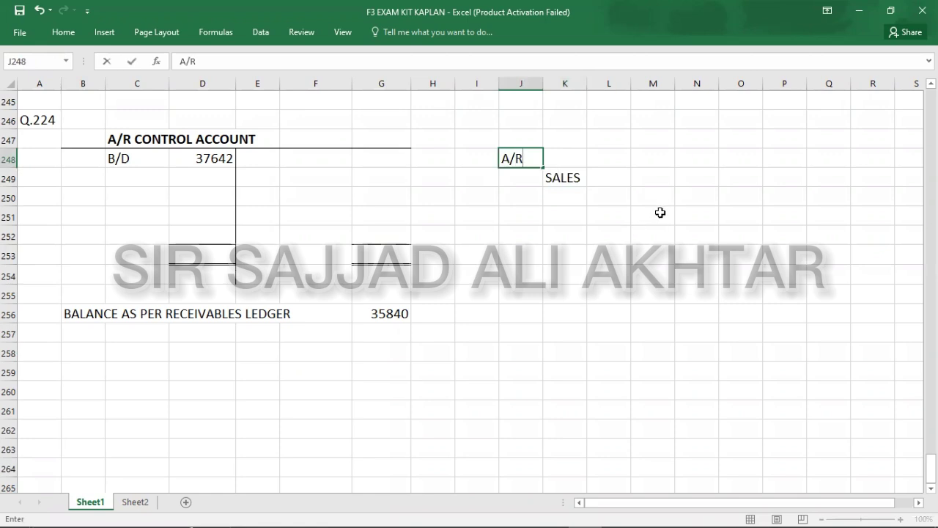
pyautogui.write(' CONT. ACC.')
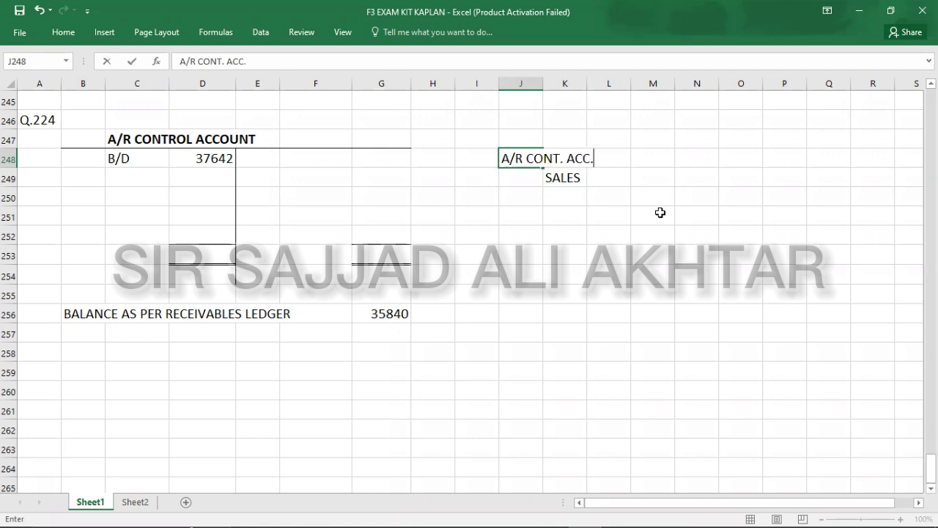
# Step: Enter 1802 as the debit amount in N248 and 1802 as the credit amount in O249
pyautogui.click(697, 160)
pyautogui.write('1802')
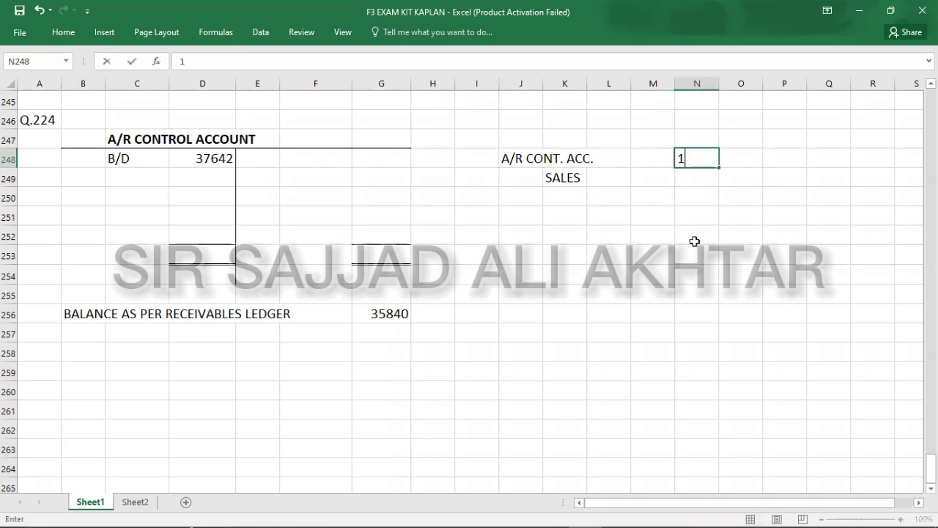
pyautogui.press('Return')
pyautogui.press('Right')
pyautogui.write('1802')
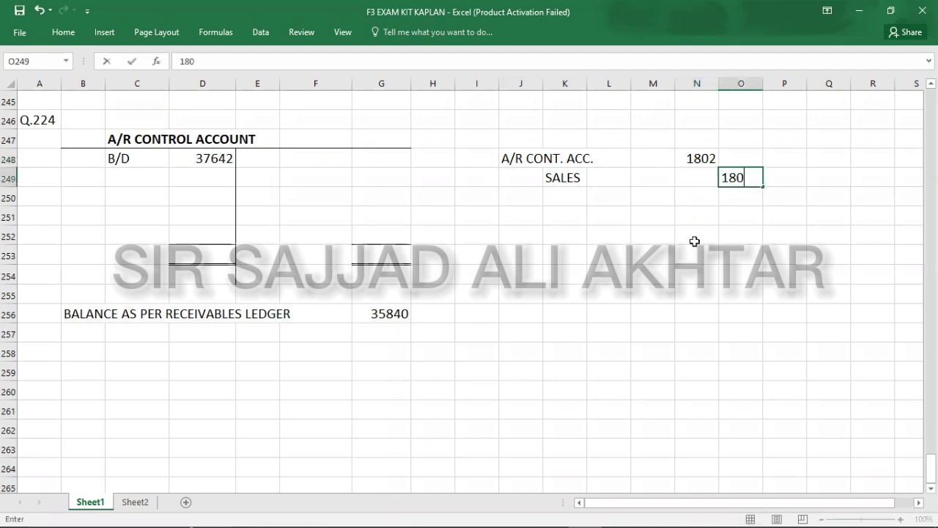
pyautogui.click(695, 242)
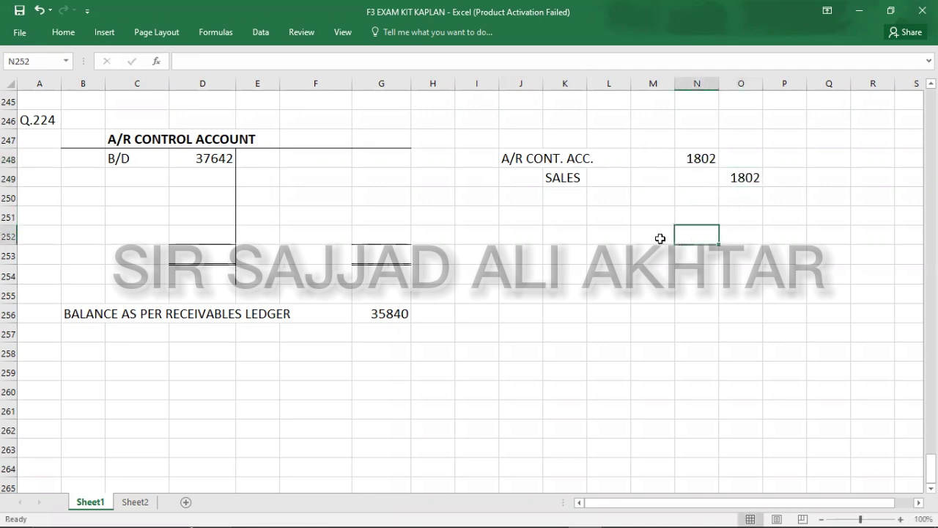
# Step: Try posting option A's 1802 to the debit side of the A/R control account in D249, and undo the entry
pyautogui.click(190, 180)
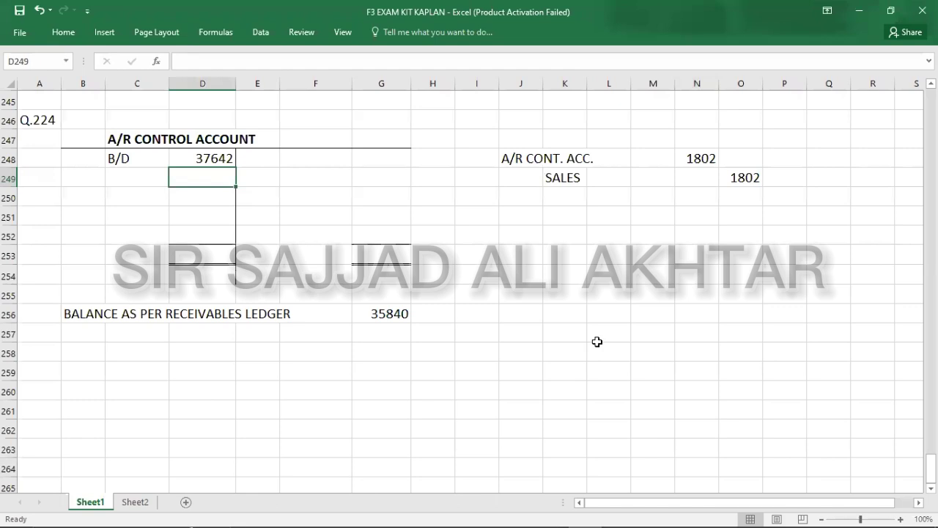
pyautogui.write('1802')
pyautogui.press('Return')
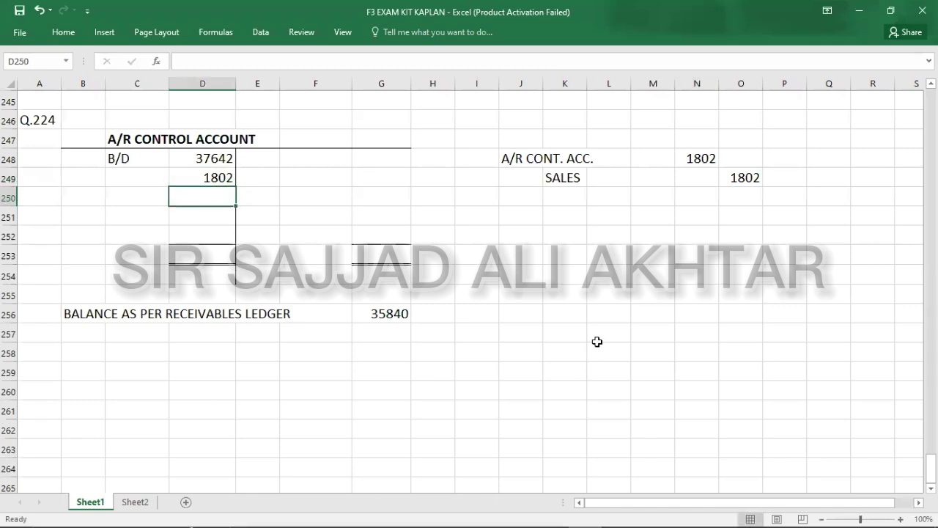
pyautogui.click(187, 159)
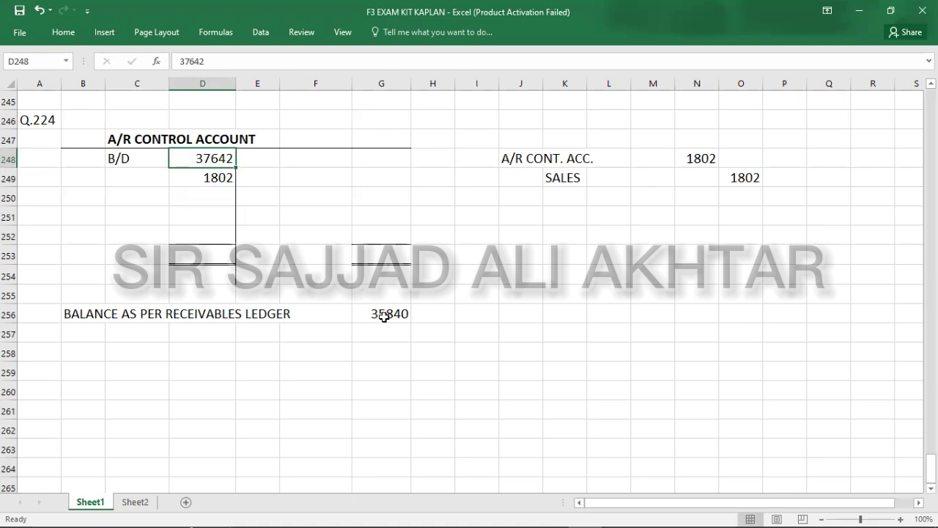
pyautogui.click(181, 183)
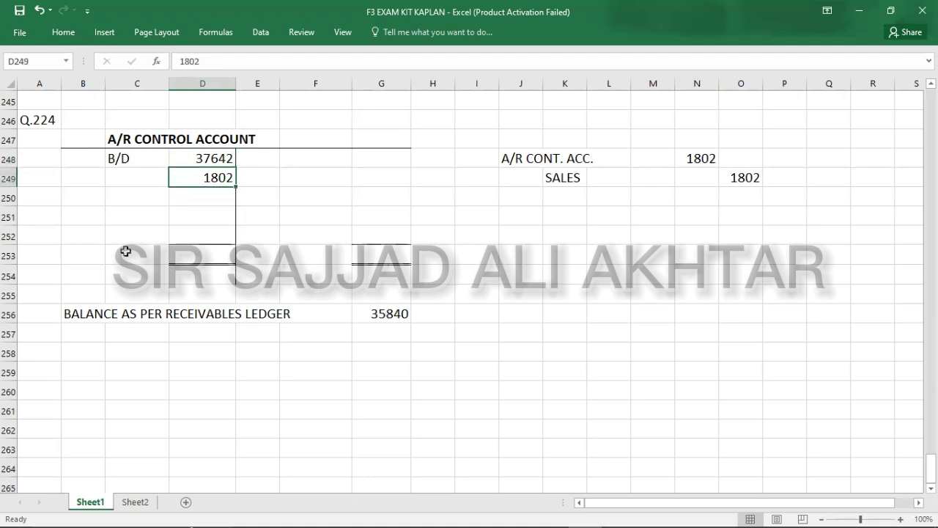
pyautogui.click(179, 259)
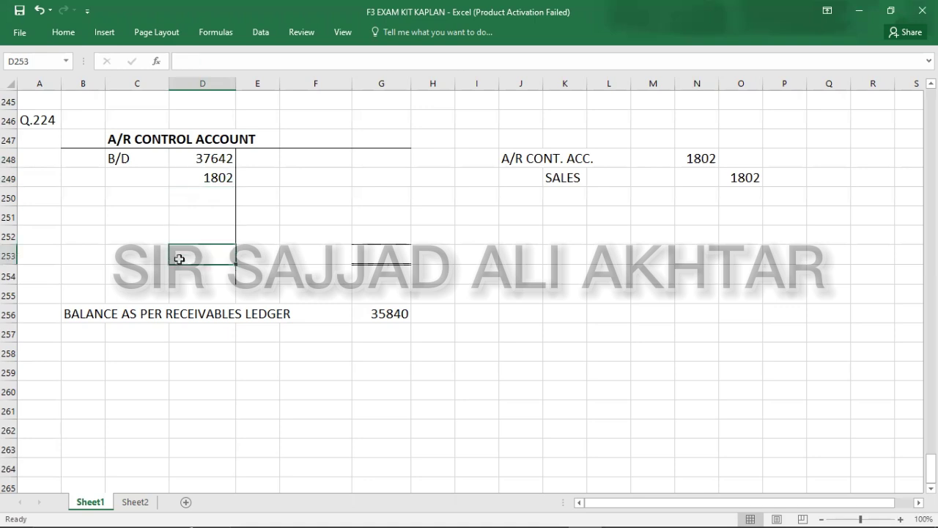
pyautogui.hotkey('ctrl', 'z')
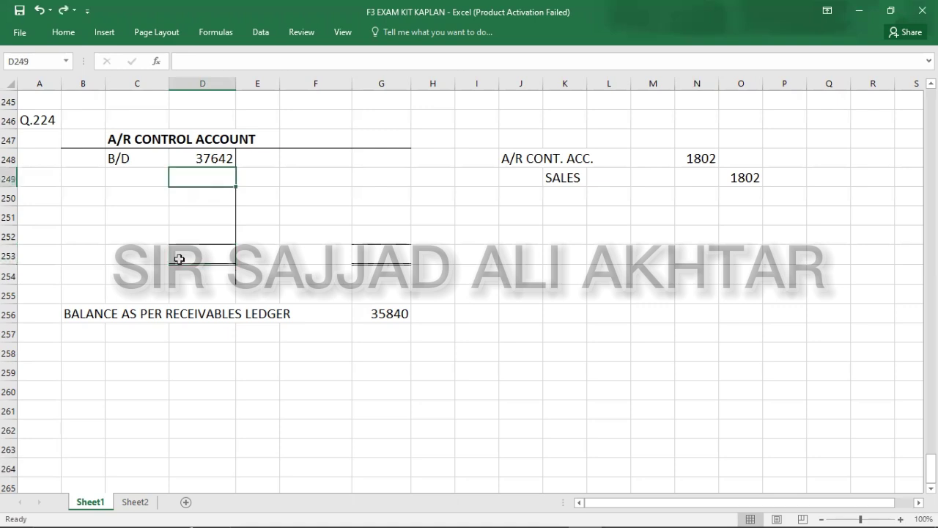
# Step: Check option B in the Chrome Exam Kit and label its journal in Excel with A/R CONT. ACC. in J251 and SALES RETURN in K252
pyautogui.hotkey('alt', 'Tab')
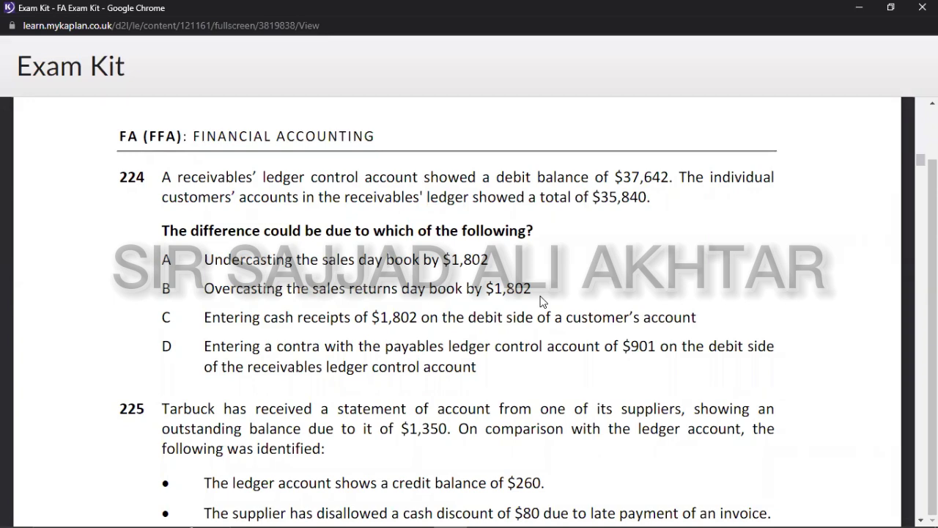
pyautogui.hotkey('alt', 'Tab')
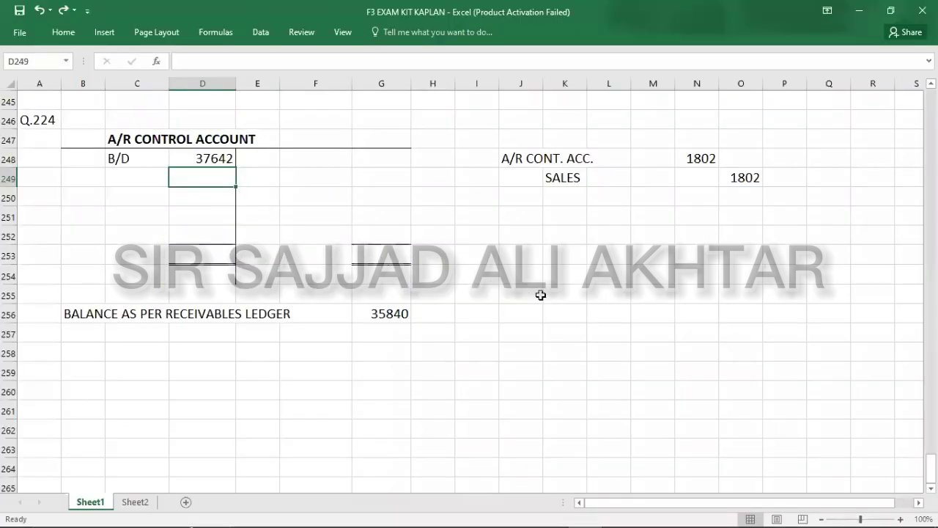
pyautogui.click(566, 239)
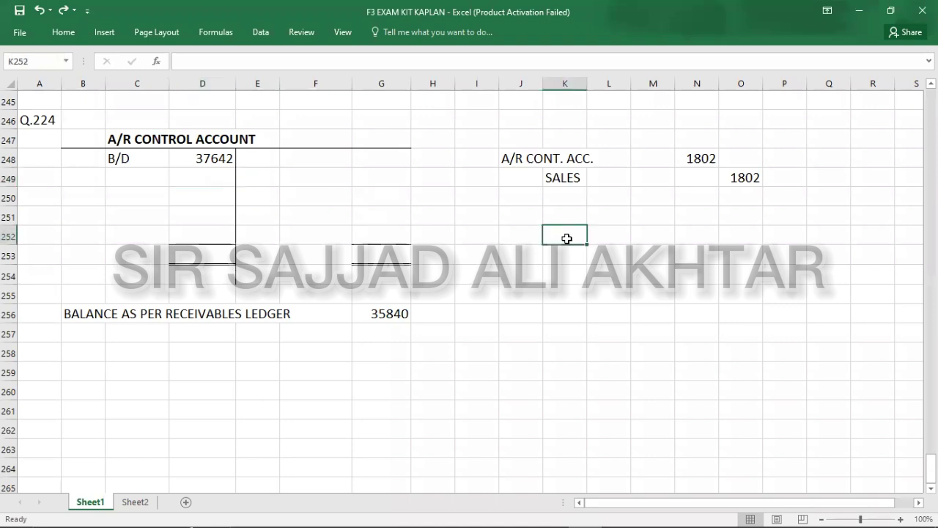
pyautogui.write('SALES')
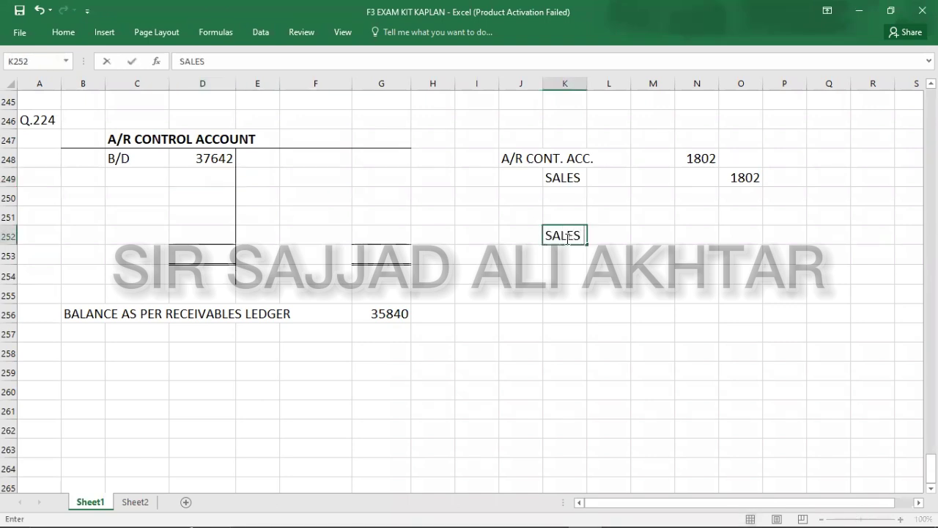
pyautogui.write(' RETURN')
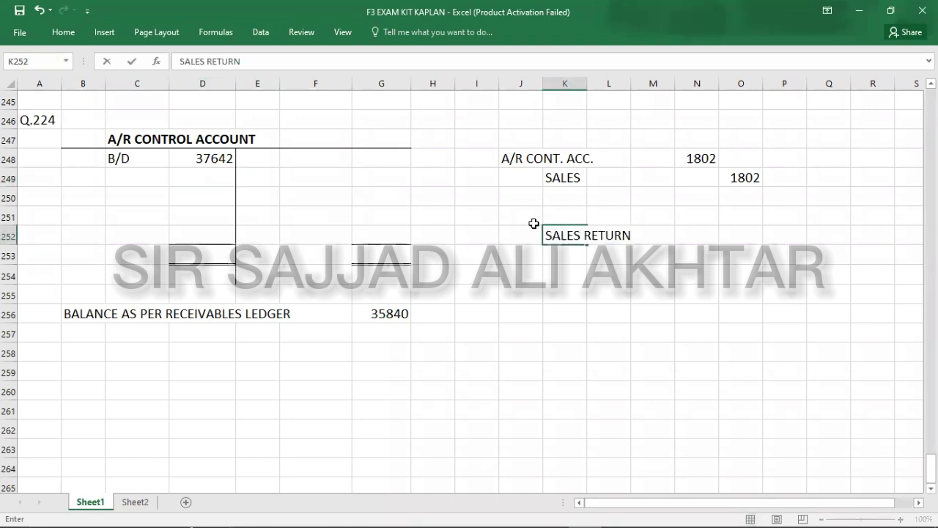
pyautogui.click(526, 216)
pyautogui.write('A/')
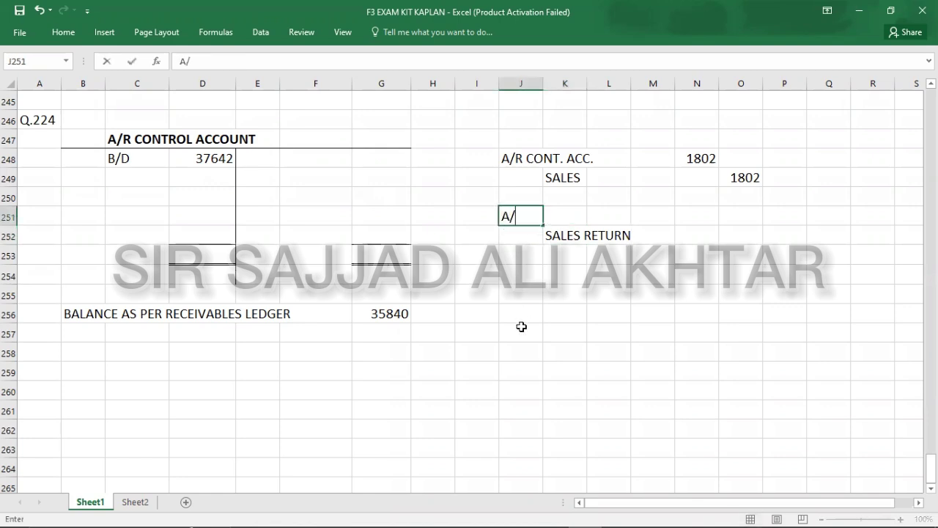
pyautogui.write('R CONT. A')
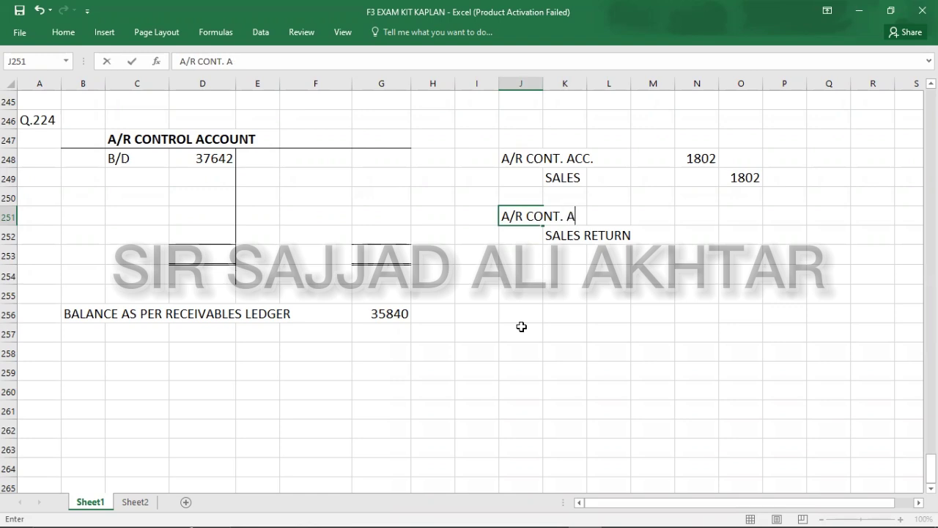
pyautogui.write('CC.')
# Step: Enter 1802 as the debit in N251 and 1802 as the credit in O252 for the sales return journal
pyautogui.click(684, 216)
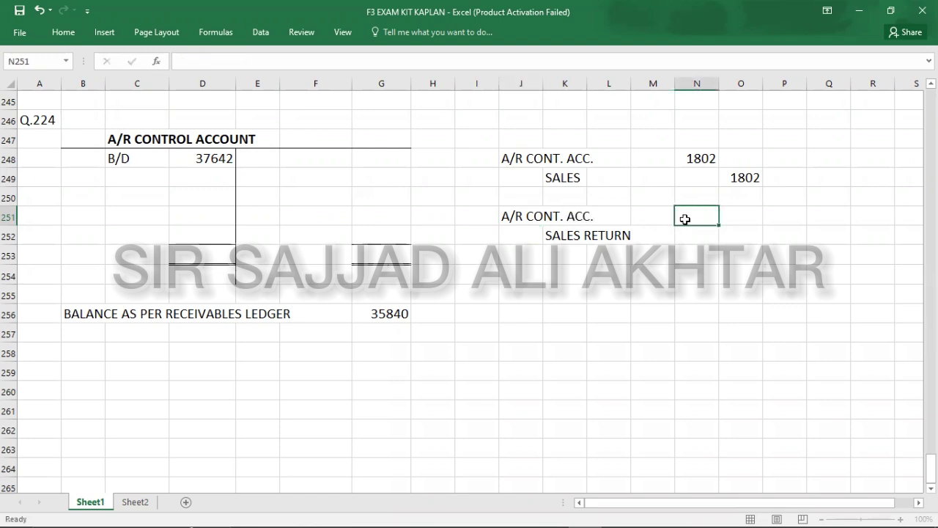
pyautogui.write('1802')
pyautogui.press('Return')
pyautogui.press('Right')
pyautogui.write('1802')
pyautogui.press('Return')
pyautogui.press('Left')
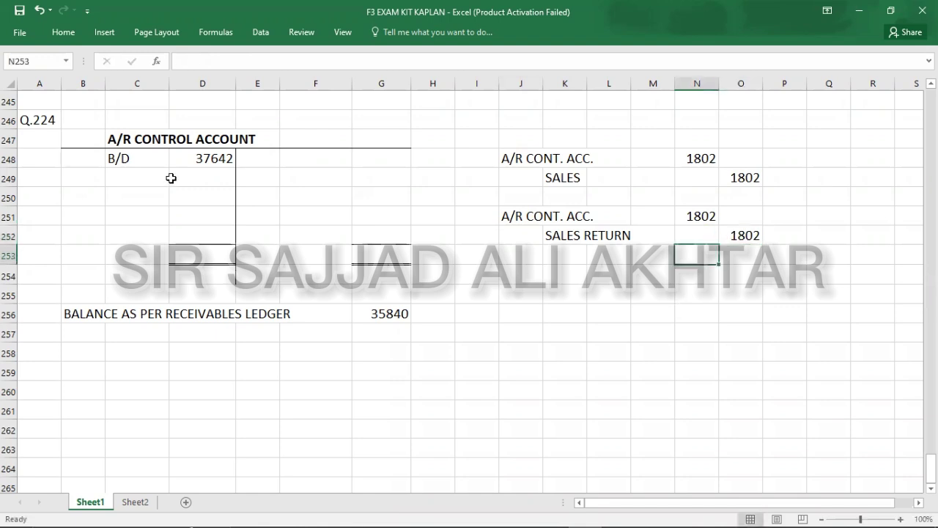
# Step: Try posting option B's 1802 under the control account's B/D balance in D249, and undo the entry
pyautogui.click(197, 180)
pyautogui.write('1802')
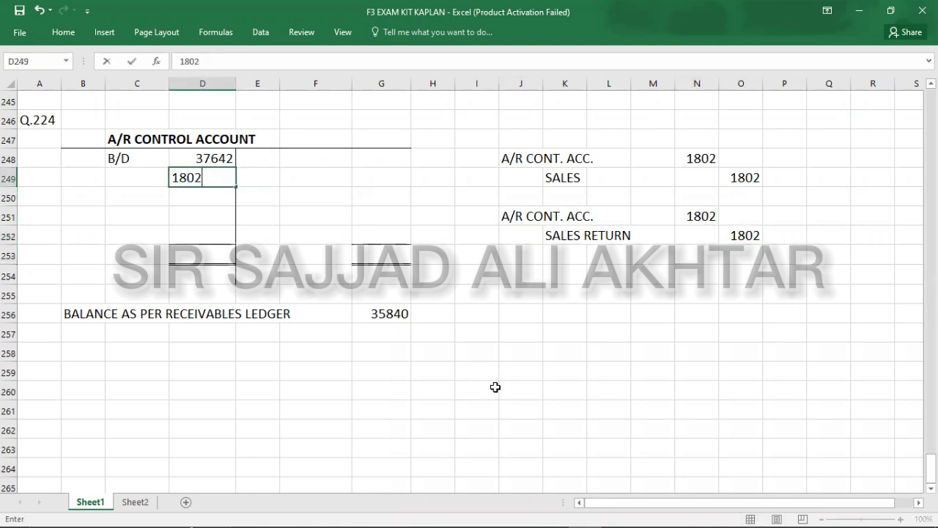
pyautogui.press('Return')
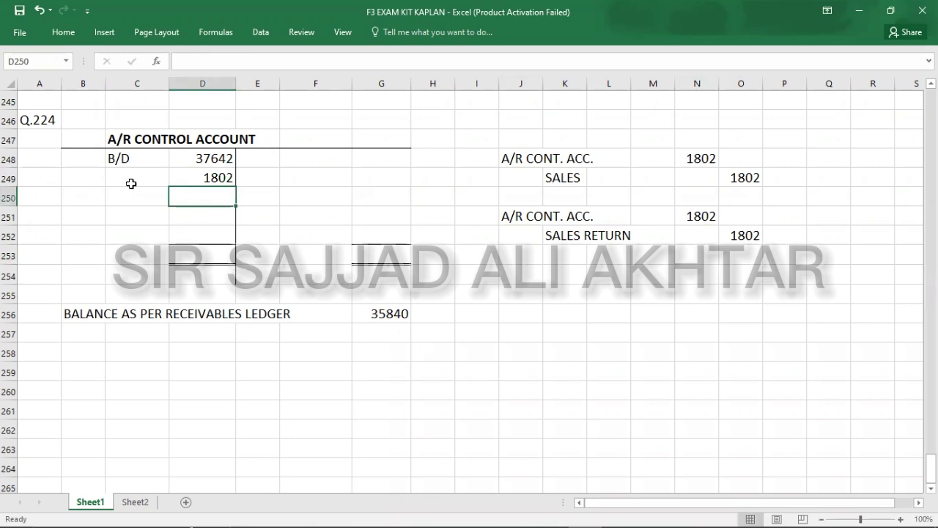
pyautogui.hotkey('ctrl', 'z')
# Step: Check option C in the Chrome Exam Kit and mark the receivables ledger balance in Excel as DEBIT in H256
pyautogui.hotkey('alt', 'Tab')
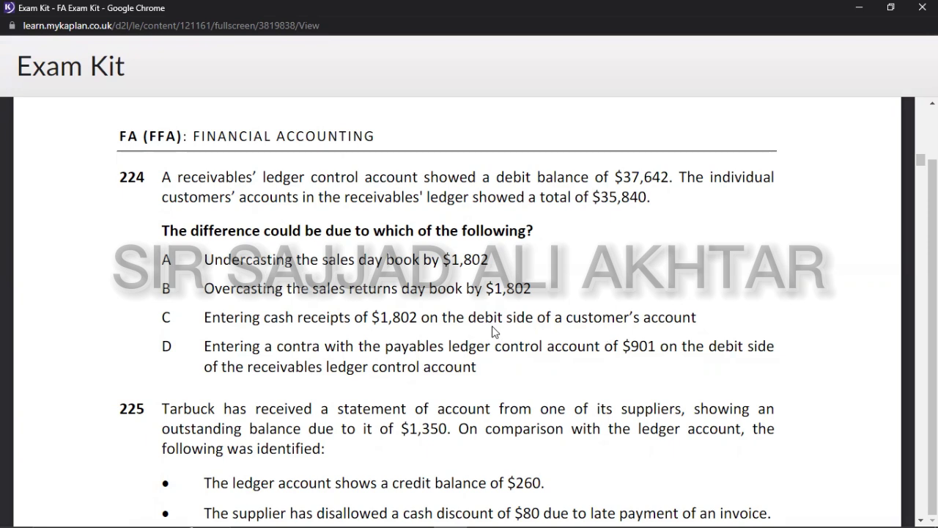
pyautogui.hotkey('alt', 'Tab')
pyautogui.click(440, 313)
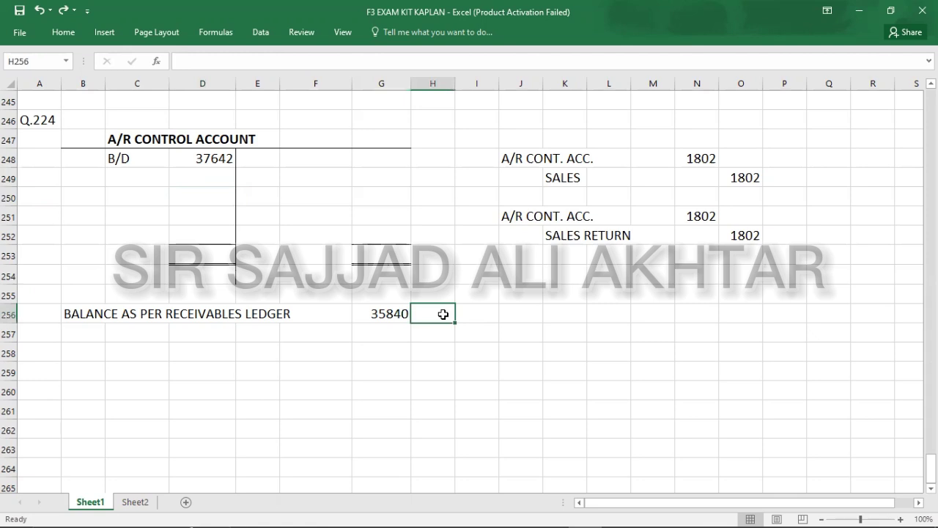
pyautogui.write('DEBIT')
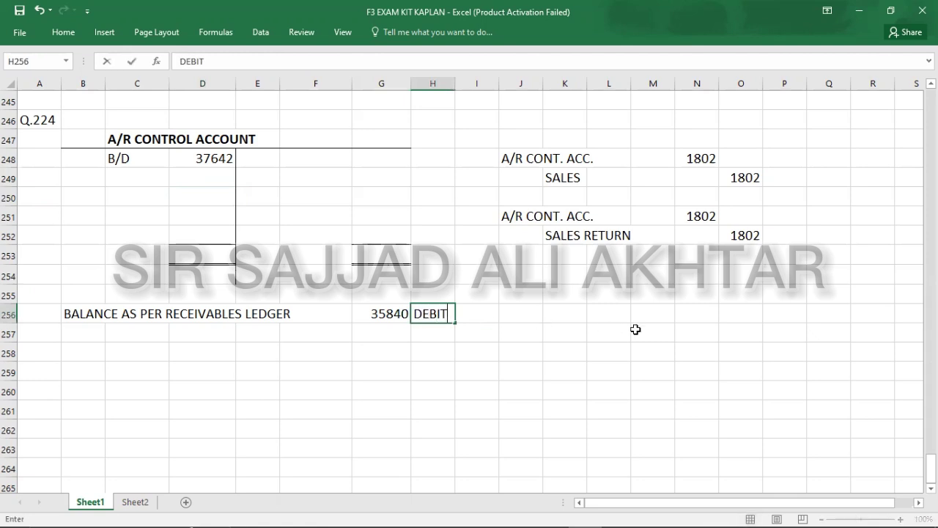
pyautogui.click(373, 335)
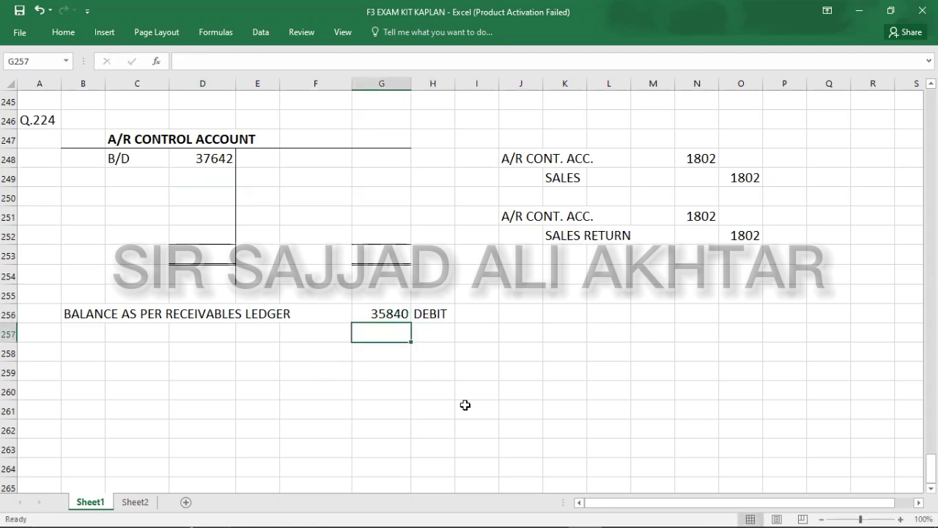
# Step: Review option C in the Chrome Exam Kit and multiply 1802 by 2 in Calculator
pyautogui.hotkey('alt', 'Tab')
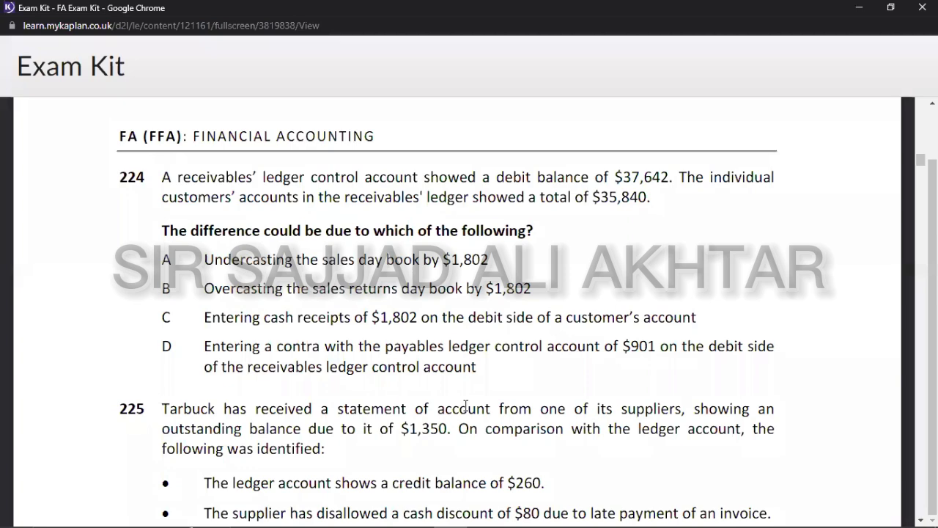
pyautogui.hotkey('alt', 'Tab')
pyautogui.hotkey('alt', 'Tab')
pyautogui.hotkey('alt', 'Tab')
pyautogui.press('Escape')
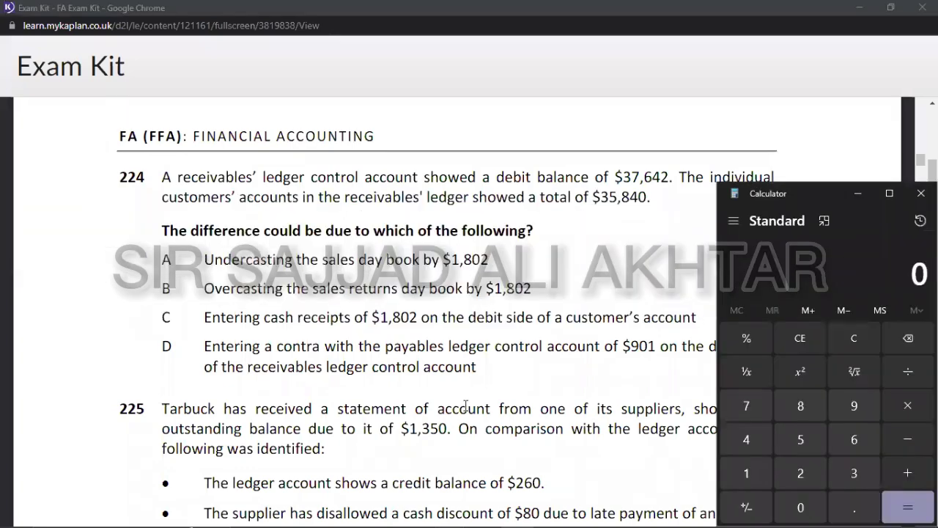
pyautogui.write('1802*2')
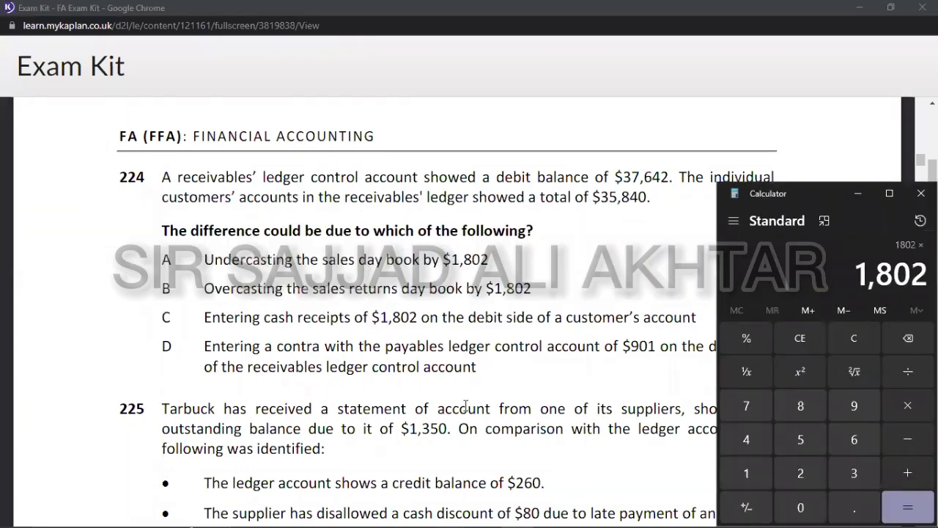
pyautogui.press('Return')
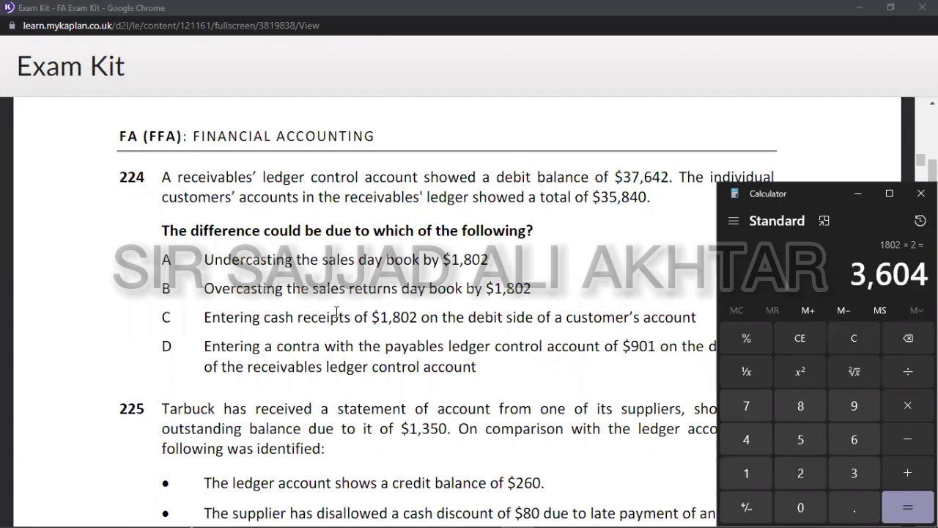
# Step: Try adjusting the receivables ledger balance in Excel with -3604 in G257 and CREDIT in H257, and undo these entries
pyautogui.hotkey('alt', 'Tab')
pyautogui.hotkey('alt', 'Tab')
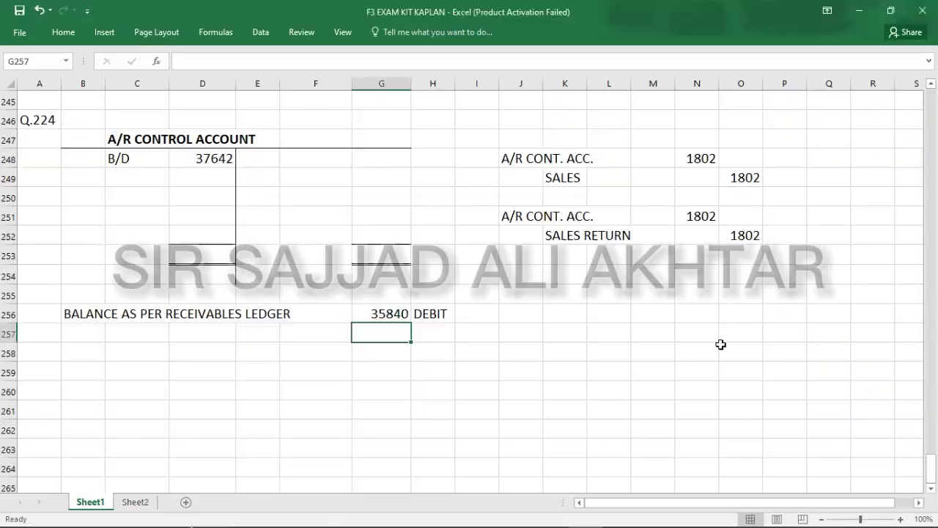
pyautogui.write('3604')
pyautogui.press('Tab')
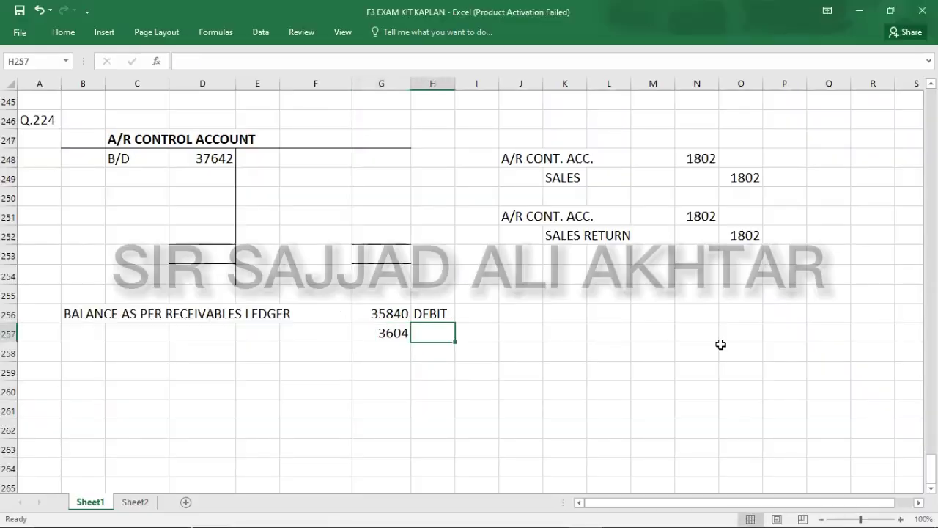
pyautogui.write('CREDIT')
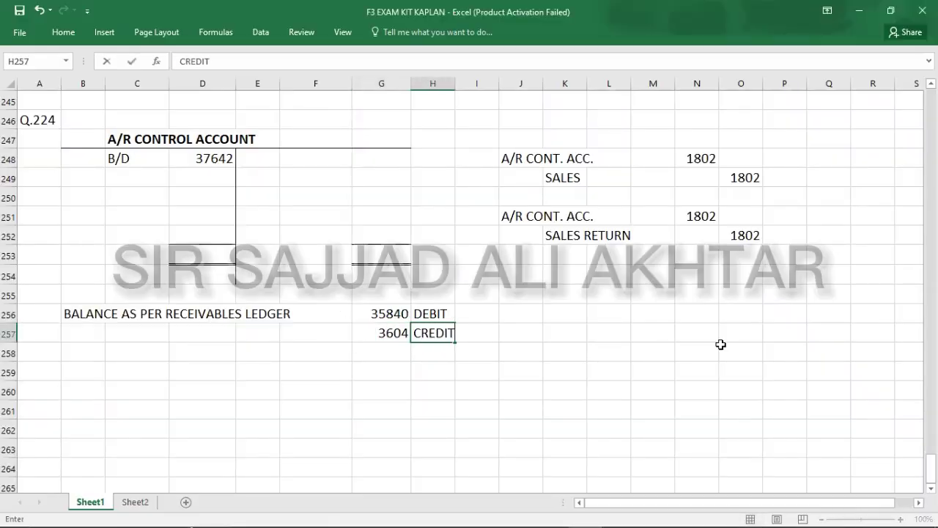
pyautogui.doubleClick(378, 332)
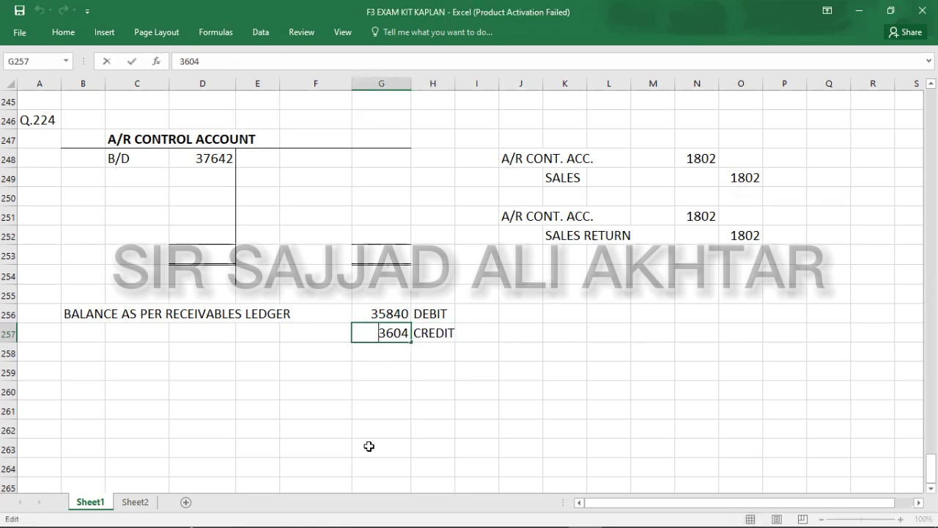
pyautogui.write('-')
pyautogui.press('Return')
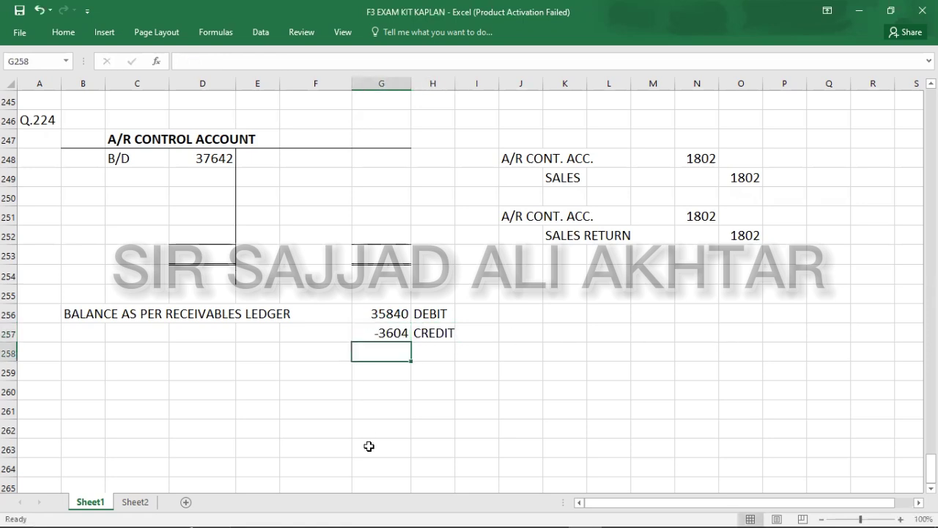
pyautogui.click(364, 311)
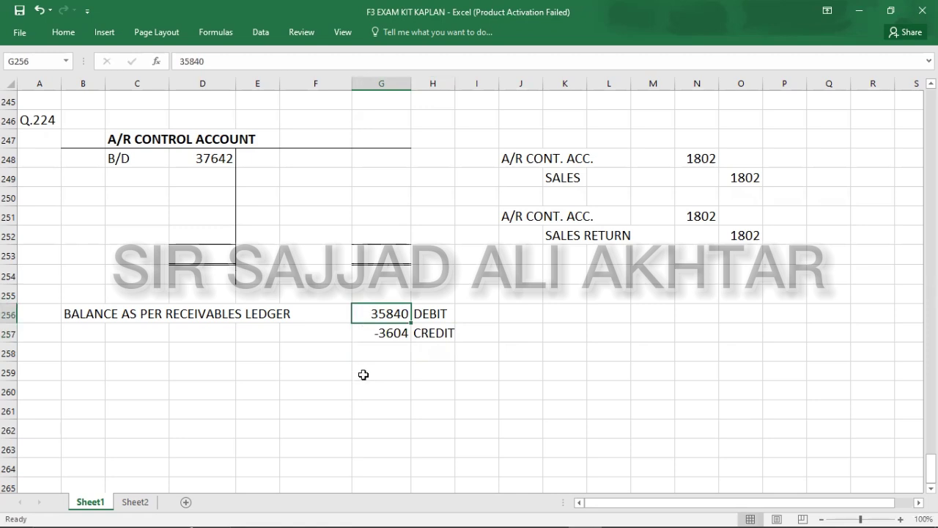
pyautogui.click(364, 335)
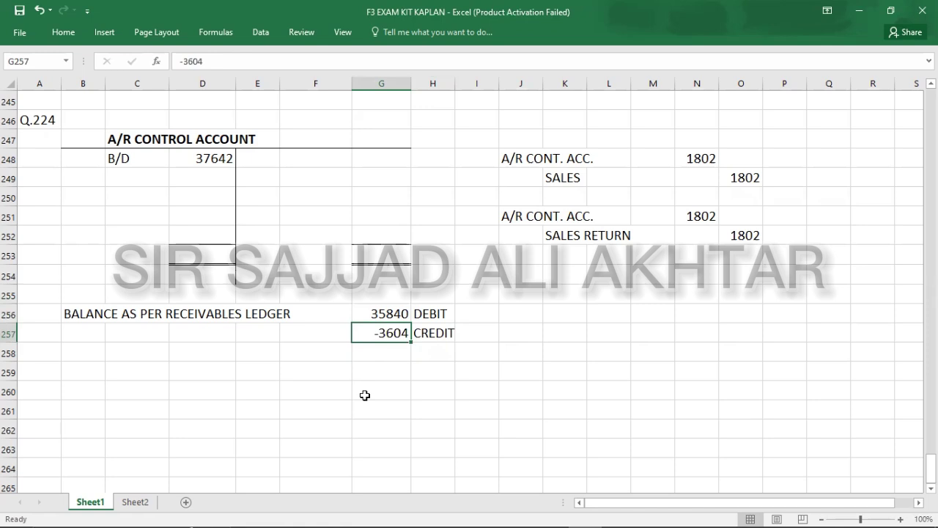
pyautogui.hotkey('ctrl', 'z')
pyautogui.hotkey('ctrl', 'z')
pyautogui.hotkey('ctrl', 'z')
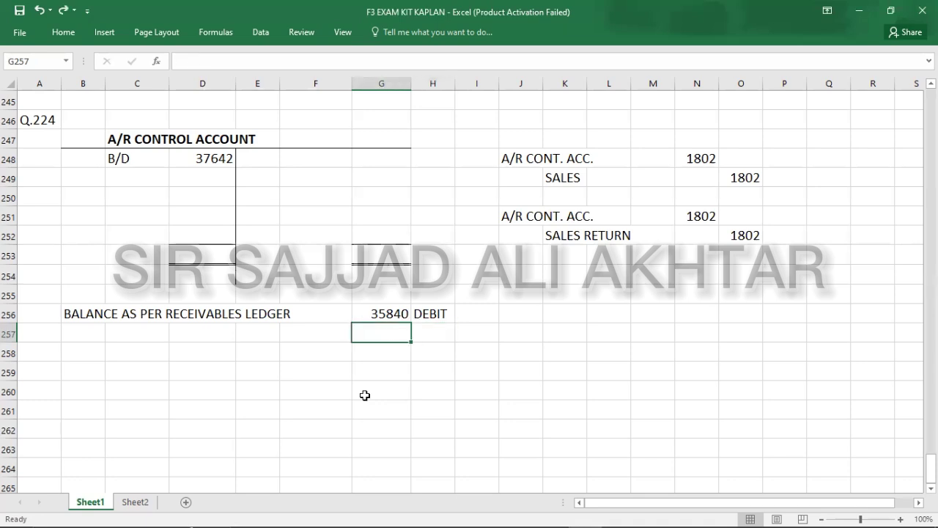
# Step: Check option D in the Chrome Exam Kit and label its journal in Excel with A/P in J254 and A/R in K255
pyautogui.hotkey('alt', 'Tab')
pyautogui.hotkey('alt', 'Tab')
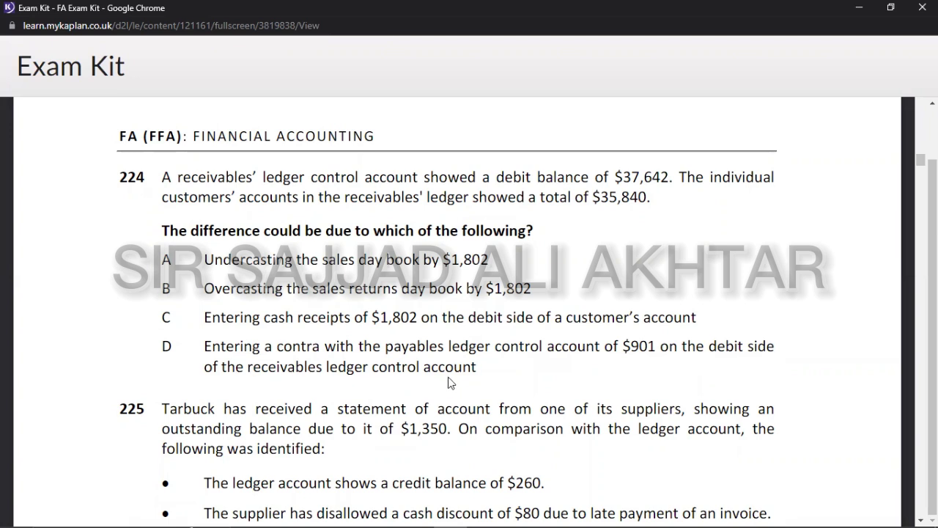
pyautogui.hotkey('alt', 'Tab')
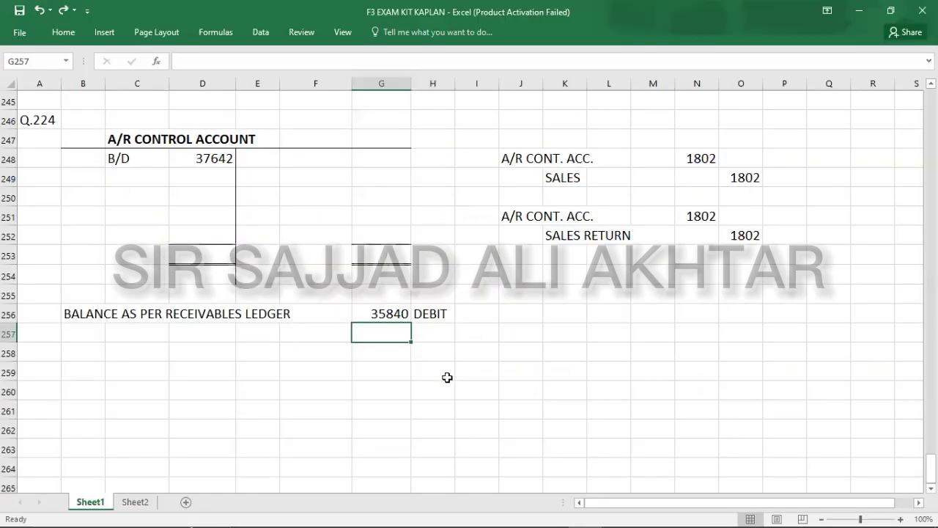
pyautogui.click(521, 277)
pyautogui.write('A/P')
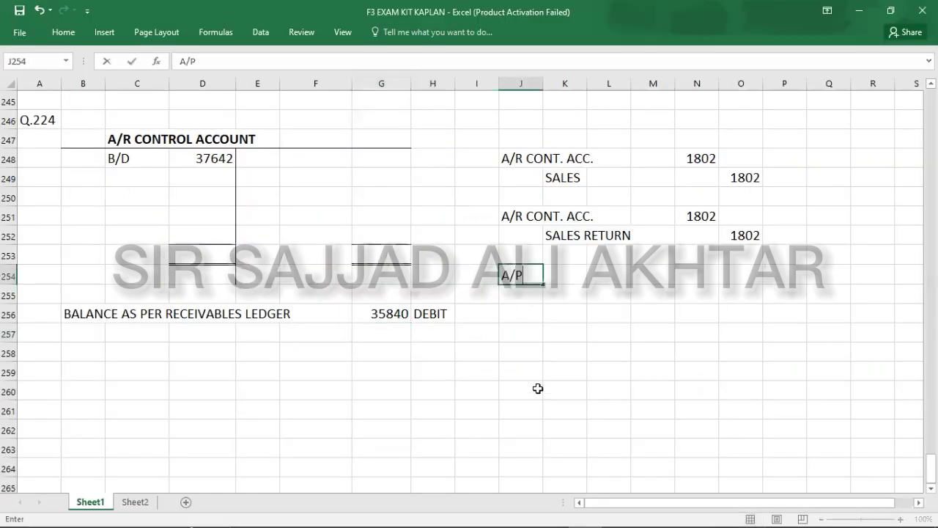
pyautogui.press('Return')
pyautogui.press('Right')
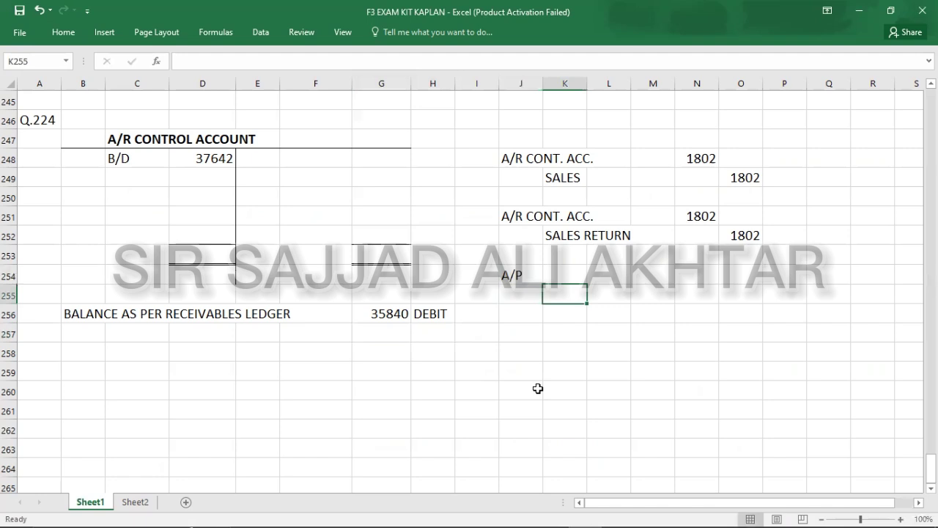
pyautogui.write('A/R')
pyautogui.press('Up')
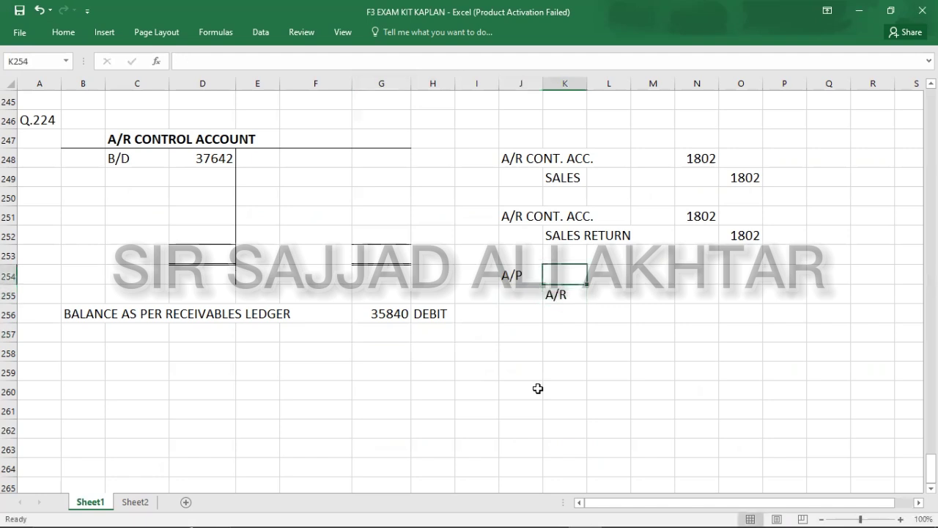
# Step: Enter 901 as the debit in N254 and 901 as the credit in O255 for the contra journal
pyautogui.press('Right')
pyautogui.press('Right')
pyautogui.press('Right')
pyautogui.hotkey('alt', 'Tab')
pyautogui.hotkey('alt', 'Tab')
pyautogui.write('901')
pyautogui.press('Return')
pyautogui.press('Right')
pyautogui.write('901')
pyautogui.press('Return')
pyautogui.press('Left')
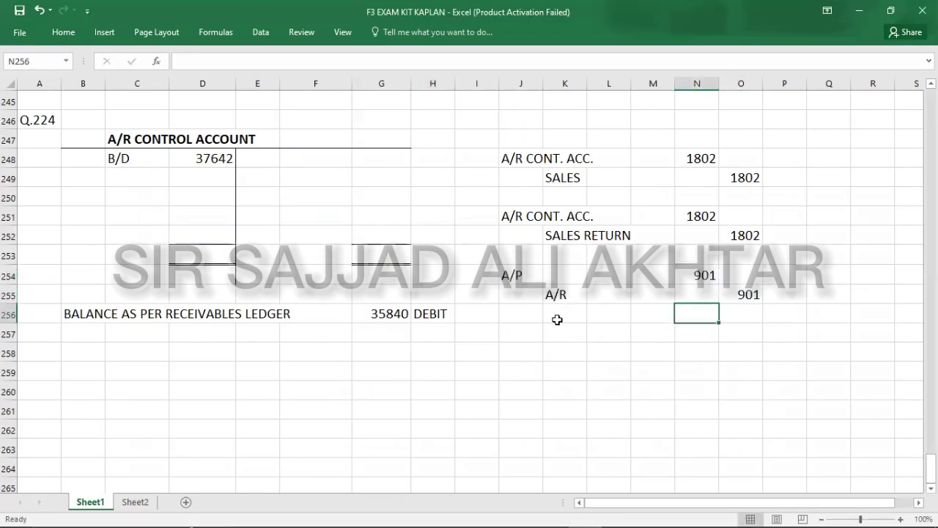
# Step: Recheck option D in the Chrome Exam Kit and post 1802 on the control account's credit side in G248 in Excel
pyautogui.hotkey('alt', 'Tab')
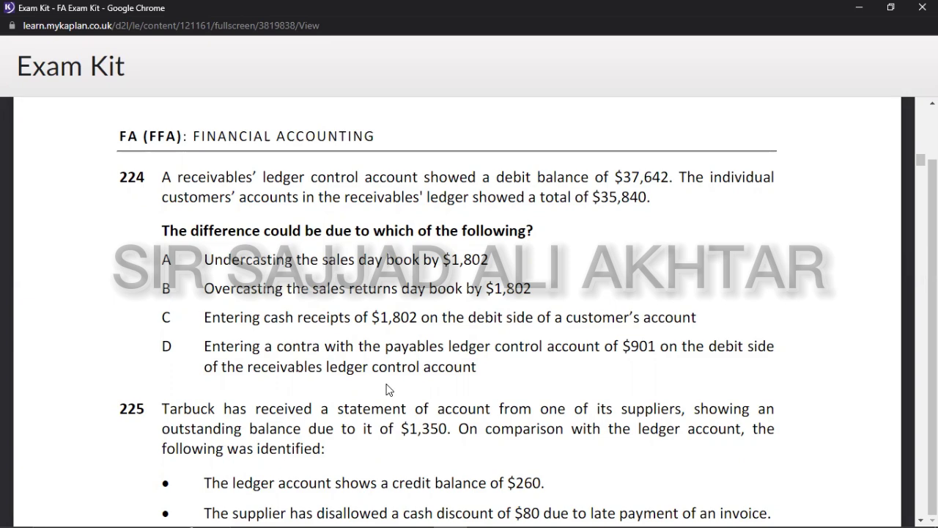
pyautogui.hotkey('alt', 'Tab')
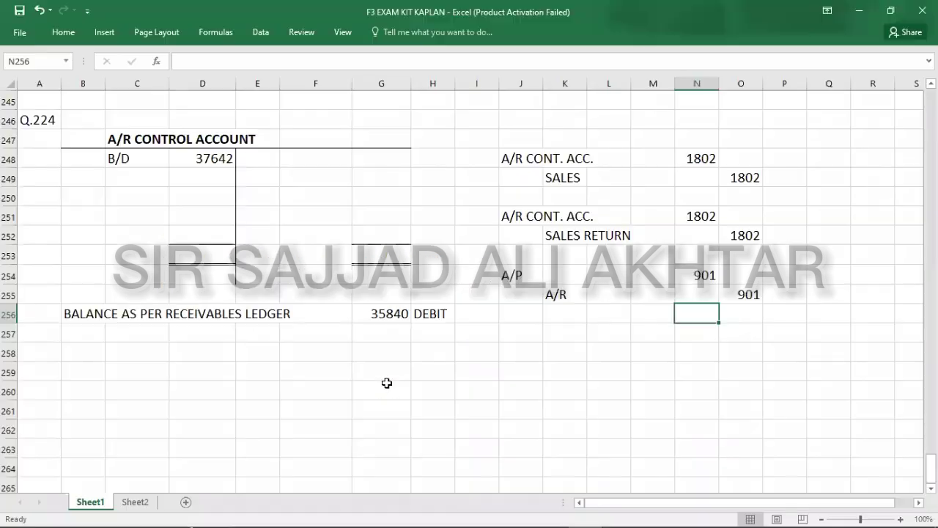
pyautogui.click(378, 156)
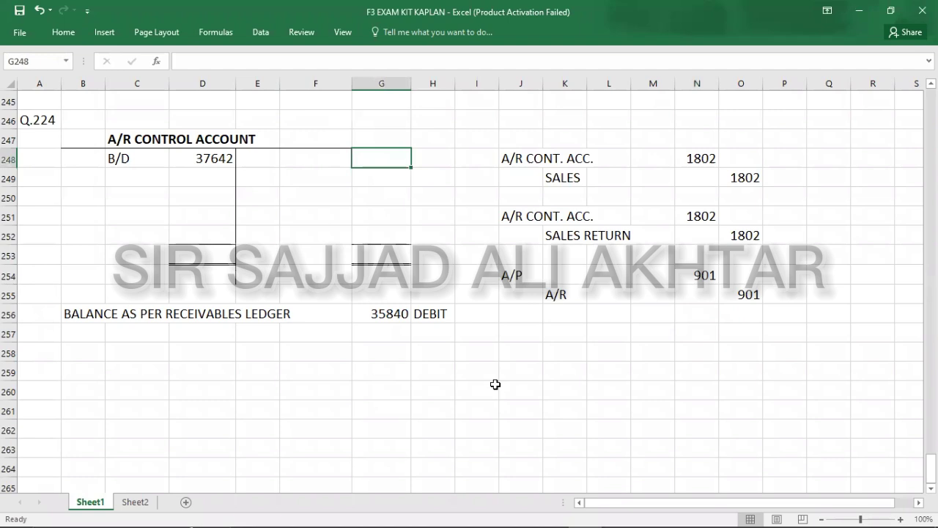
pyautogui.write('18')
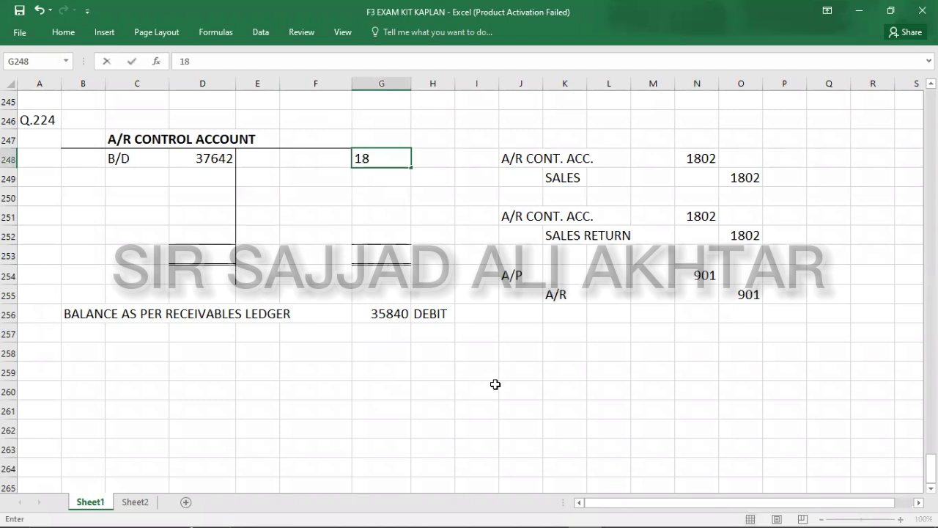
pyautogui.write('02')
pyautogui.press('Return')
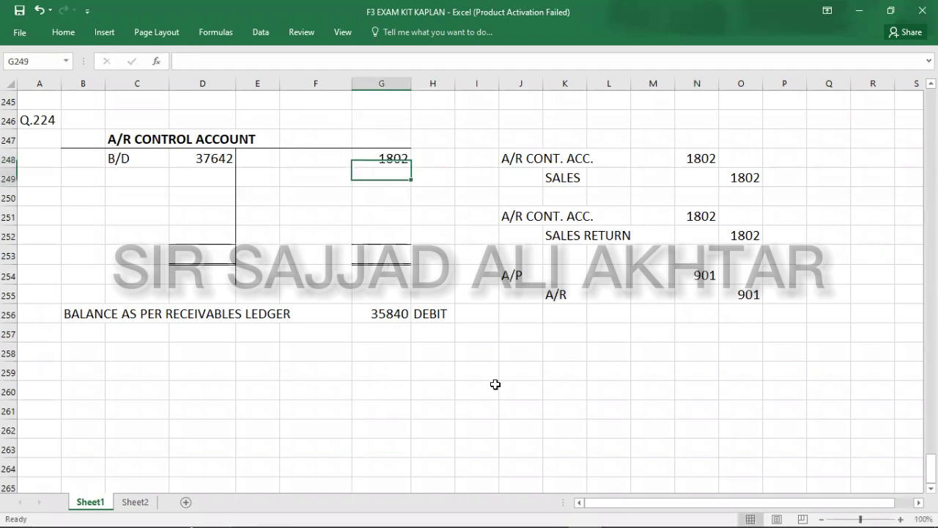
# Step: Enter 37642 as the total on both sides of the A/R control account, in D253 and G253
pyautogui.click(189, 248)
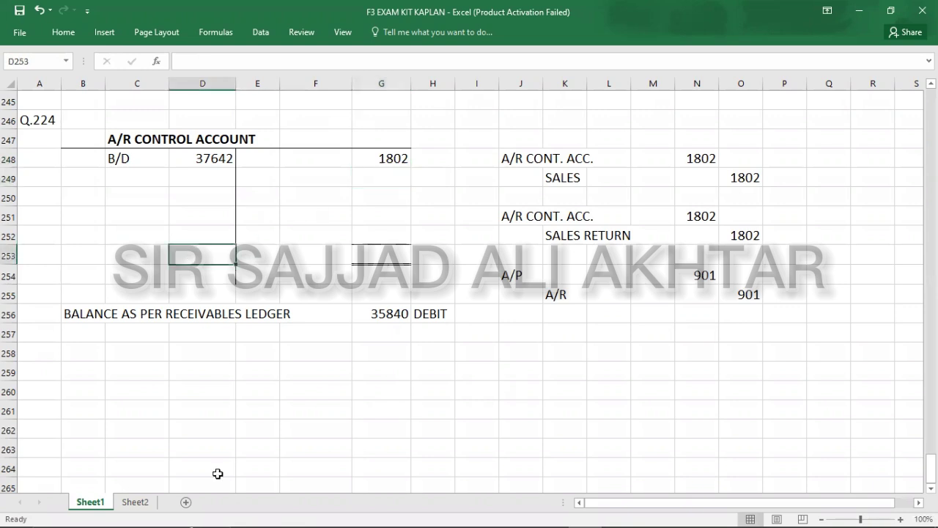
pyautogui.write('37642')
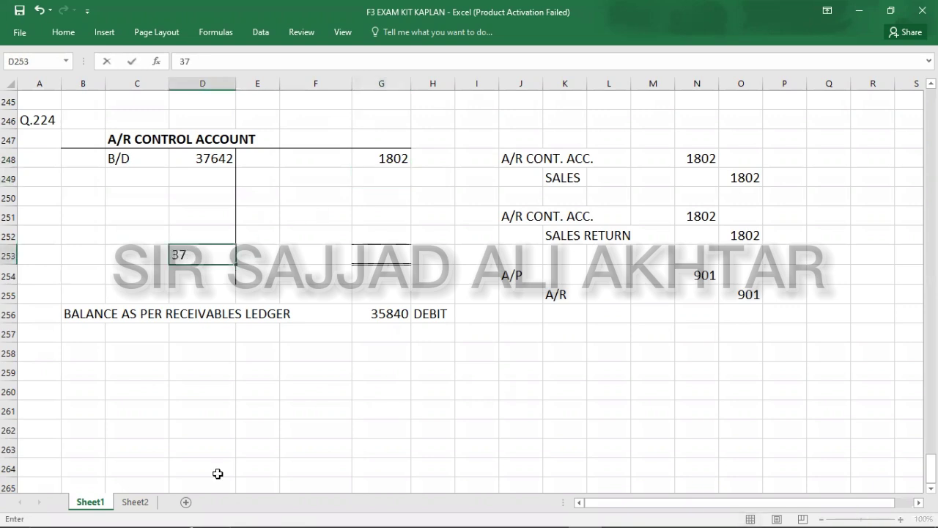
pyautogui.press('Tab')
pyautogui.press('Right')
pyautogui.press('Right')
pyautogui.write('3764')
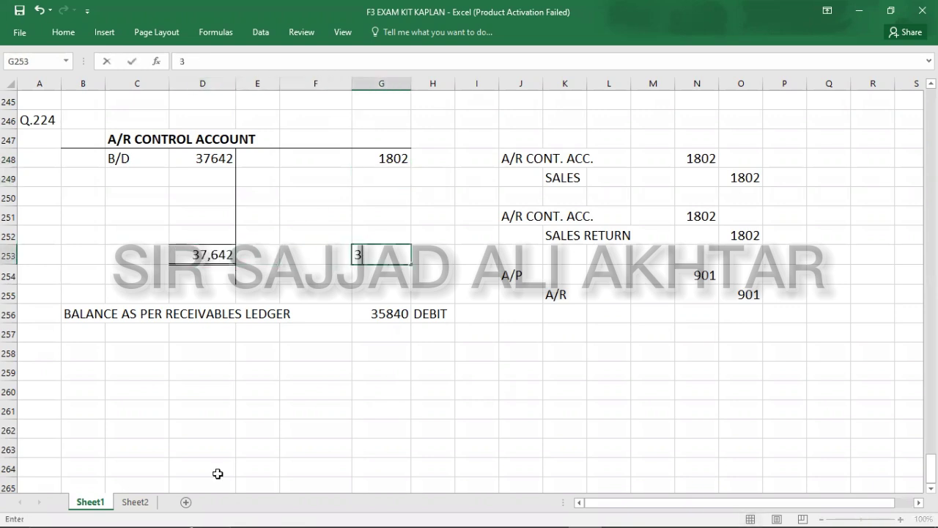
pyautogui.write('20')
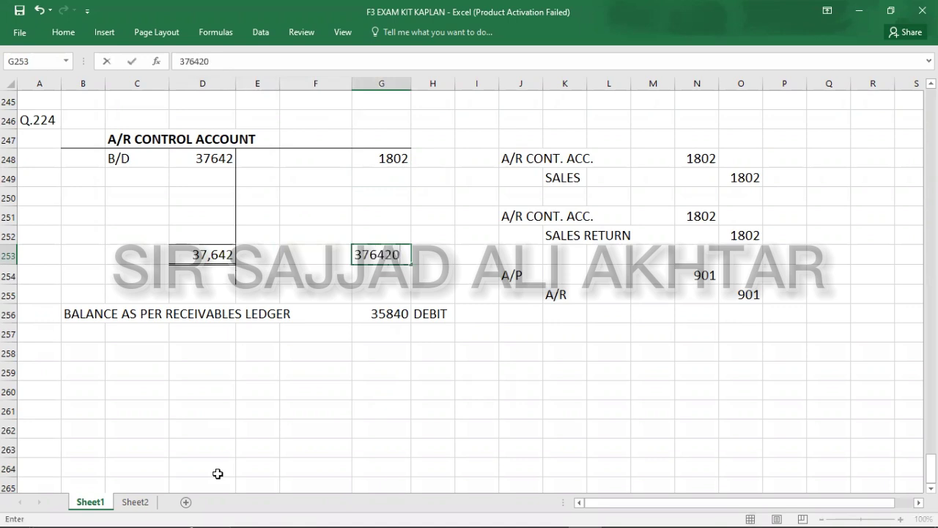
pyautogui.press('BackSpace')
pyautogui.hotkey('ctrl', 'Return')
# Step: Label the control account's closing balance as C/D in F252
pyautogui.press('Left')
pyautogui.press('Left')
pyautogui.press('Left')
pyautogui.press('Up')
pyautogui.press('Right')
pyautogui.press('Right')
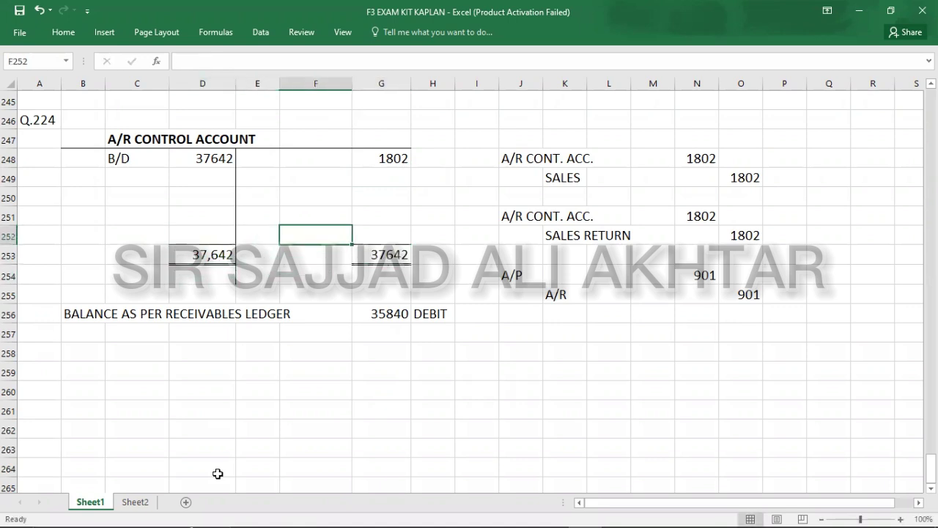
pyautogui.write('C/D')
pyautogui.press('Tab')
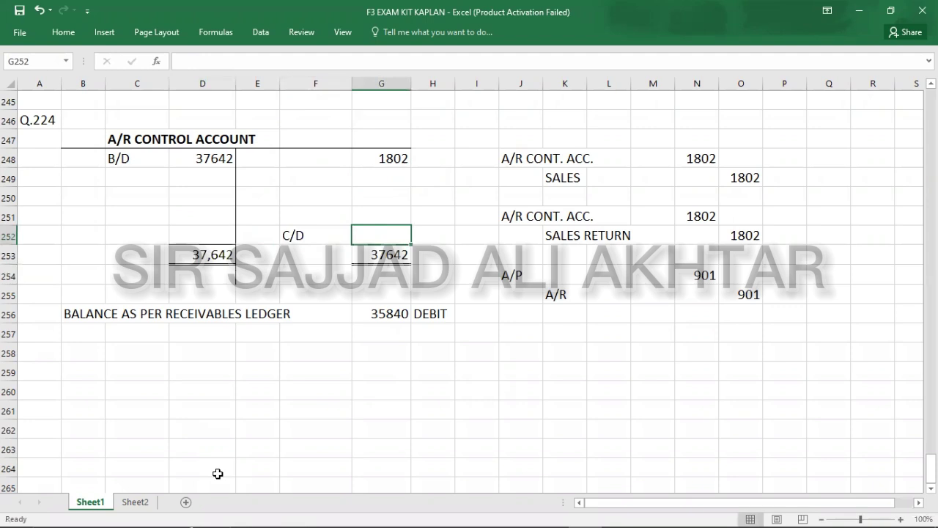
# Step: Subtract 1802 from 37642 in Calculator, enter 35840 as the C/D balance in G252 in Excel, and select the ledger balance in G256
pyautogui.hotkey('alt', 'Tab')
pyautogui.press('Escape')
pyautogui.write('3764')
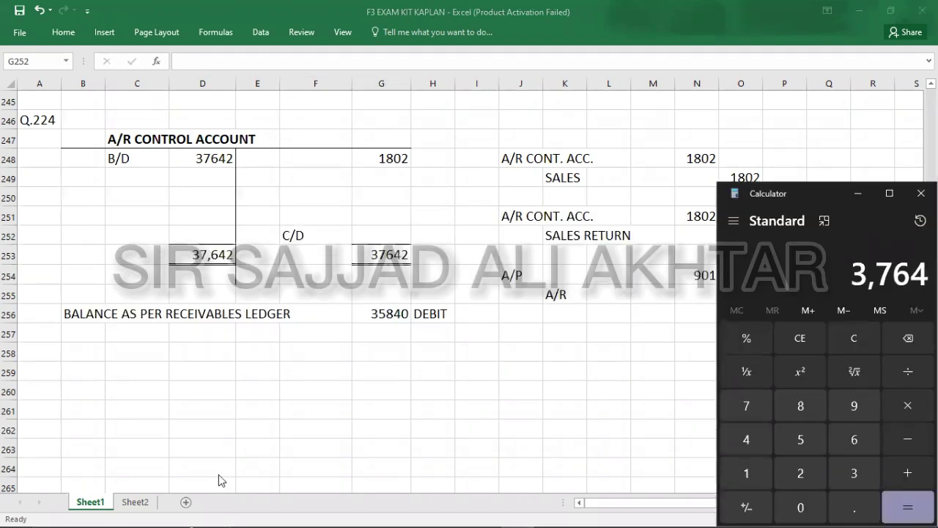
pyautogui.write('2 - 1,802')
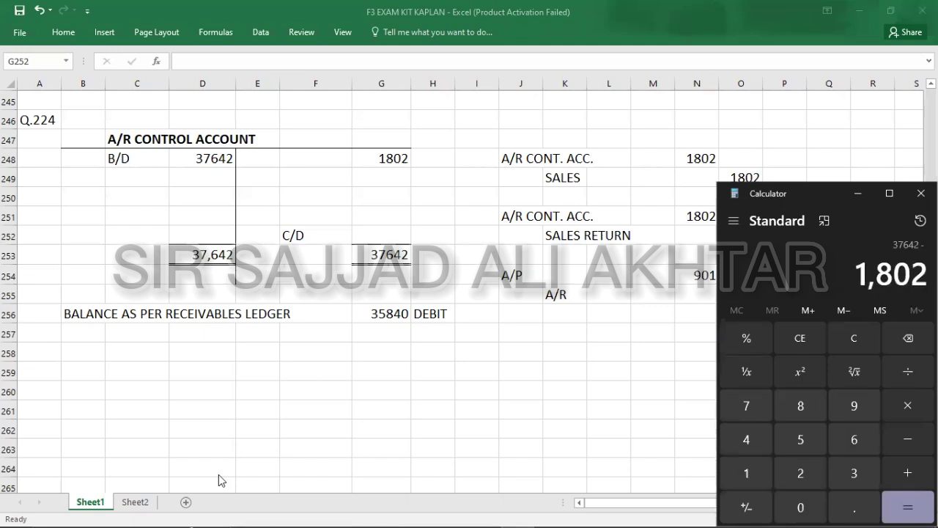
pyautogui.press('Return')
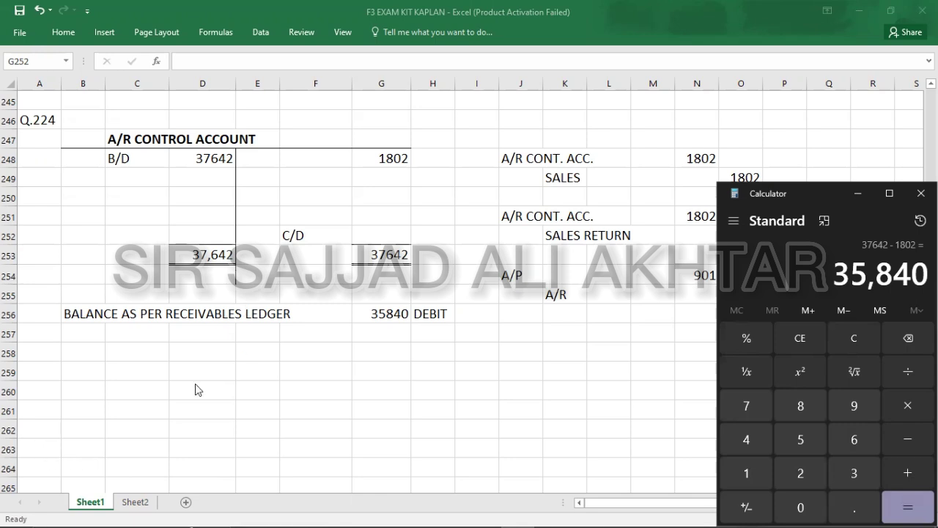
pyautogui.click(389, 233)
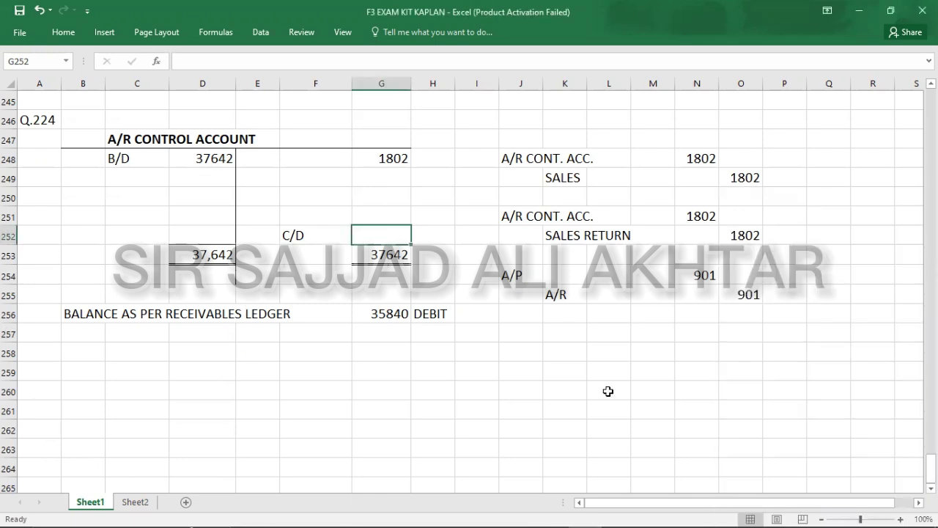
pyautogui.write('35840')
pyautogui.press('Return')
pyautogui.press('Left')
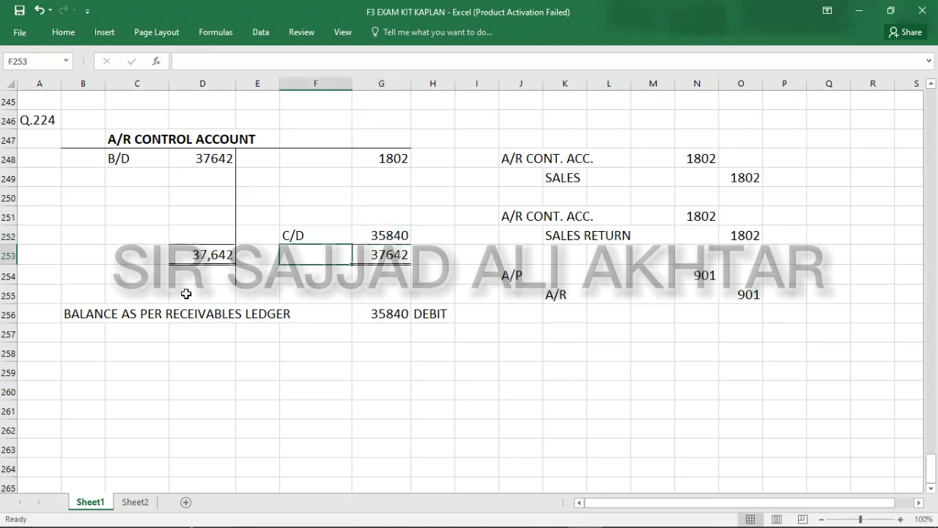
pyautogui.click(366, 315)
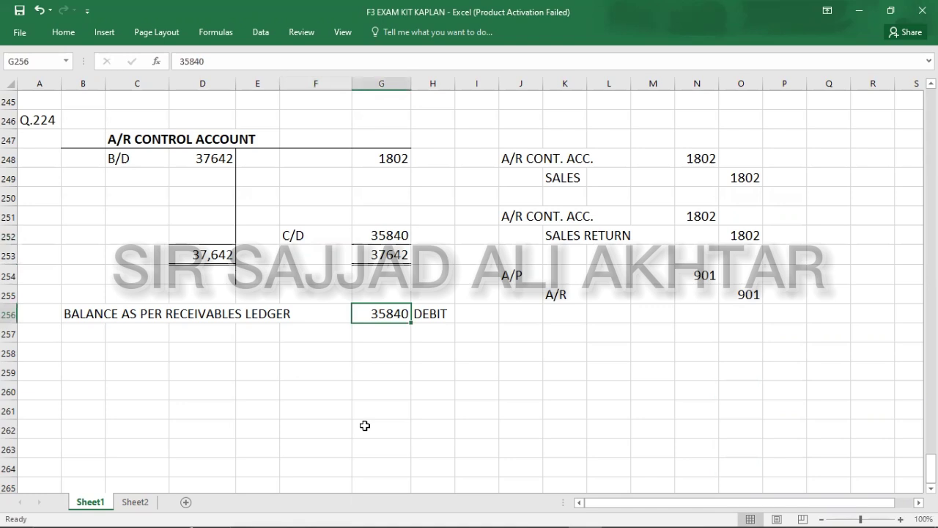
# Step: Record D as the answer to question 224 in A247
pyautogui.click(41, 142)
pyautogui.write('D')
pyautogui.press('Return')
# Step: Add the heading Q.225 for the next question in A259
pyautogui.press('Down')
pyautogui.press('Down')
pyautogui.press('Down')
pyautogui.press('Down')
pyautogui.press('Down')
pyautogui.press('Down')
pyautogui.press('Down')
pyautogui.press('Down')
pyautogui.press('Down')
pyautogui.press('Down')
pyautogui.press('Down')
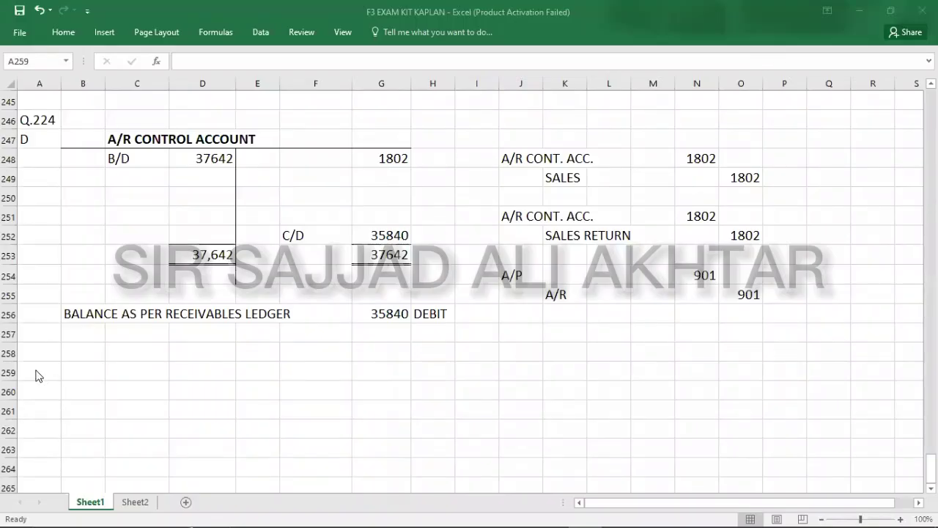
pyautogui.click(38, 375)
pyautogui.write('Q.')
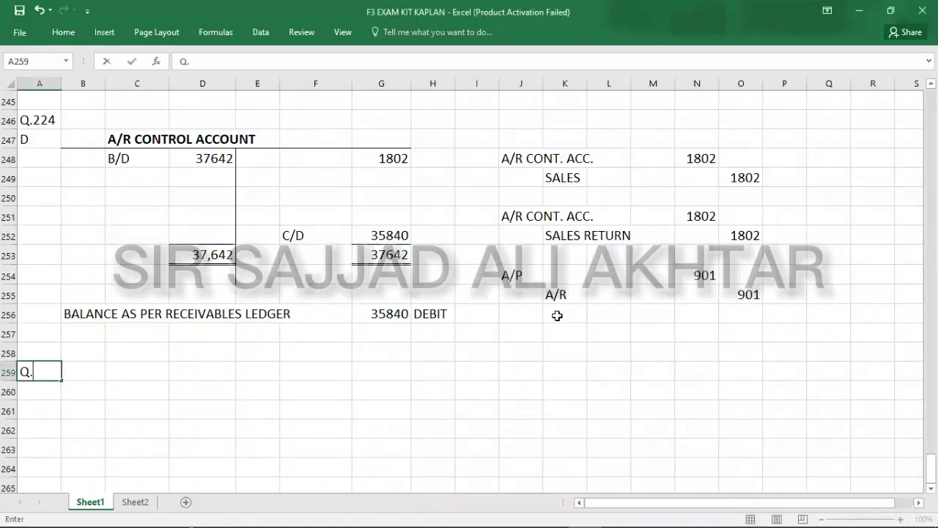
pyautogui.write('225')
pyautogui.press('Return')
# Step: Switch to the Exam Kit in Chrome and read question 225 with its answer options
pyautogui.hotkey('alt', 'Tab')
pyautogui.press('Tab')
pyautogui.scroll(-3, 560, 317)
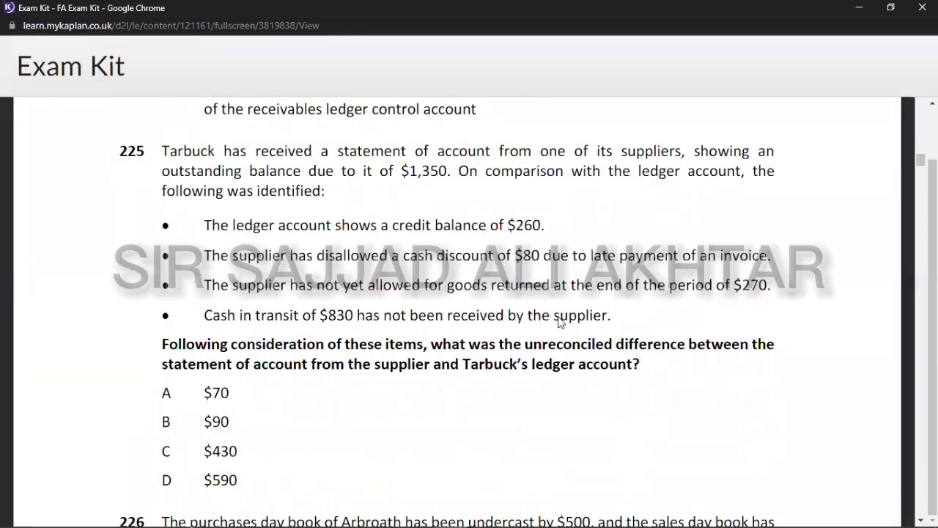
pyautogui.scroll(1, 558, 320)
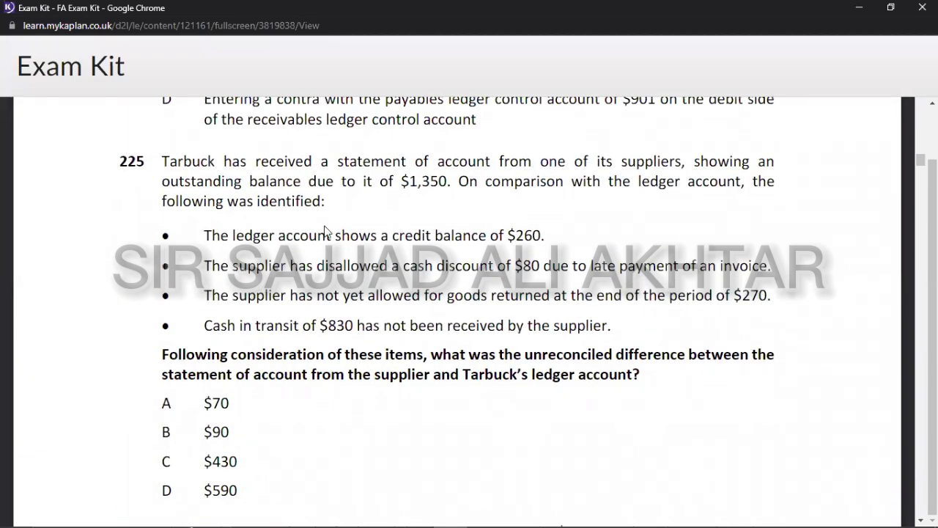
pyautogui.scroll(-1, 326, 231)
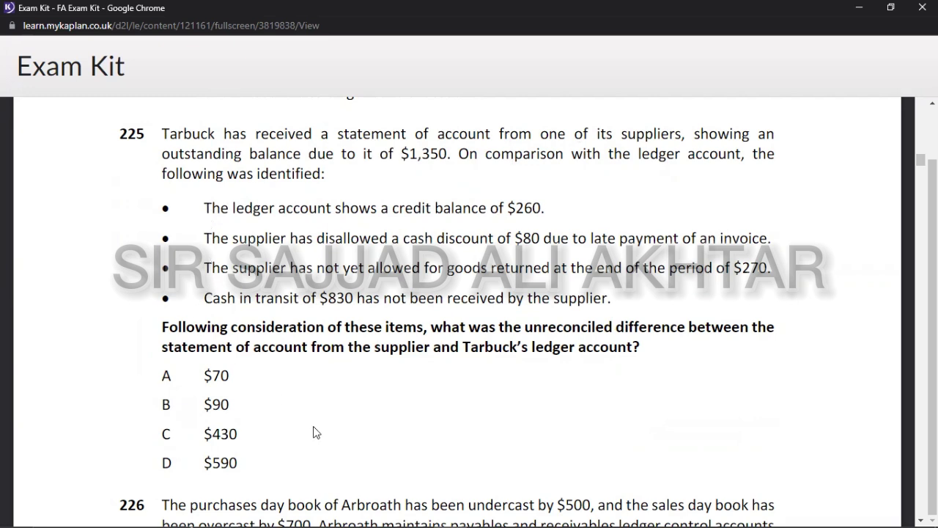
# Step: Return to Excel and label B260 as BALANCE AS PER SUPPLIER'S STATEMENT
pyautogui.hotkey('alt', 'Tab')
pyautogui.press('Right')
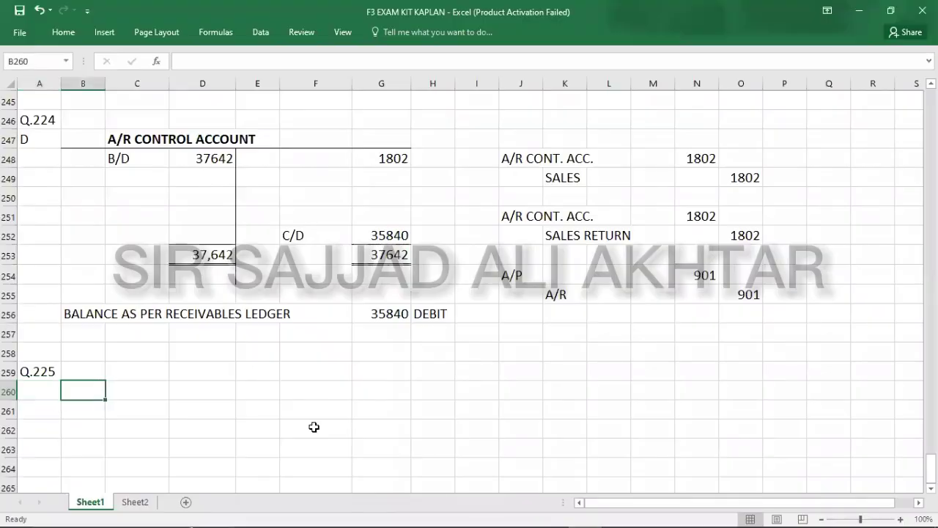
pyautogui.press('Down')
pyautogui.press('Down')
pyautogui.press('Down')
pyautogui.press('Down')
pyautogui.press('Down')
pyautogui.press('Down')
pyautogui.press('Down')
pyautogui.press('Down')
pyautogui.press('Down')
pyautogui.press('Down')
pyautogui.press('Down')
pyautogui.press('Down')
pyautogui.press('Down')
pyautogui.press('Down')
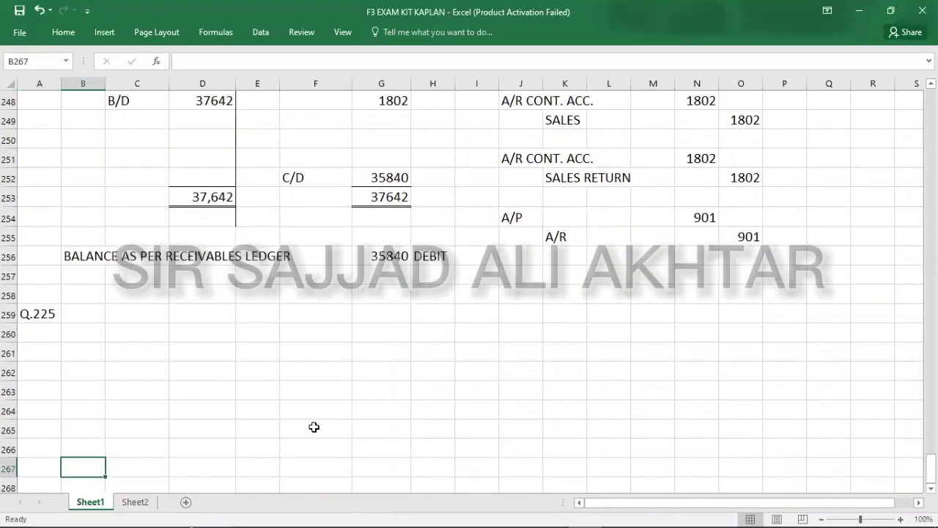
pyautogui.press('Down')
pyautogui.press('Down')
pyautogui.click(99, 163)
pyautogui.write('BALANC')
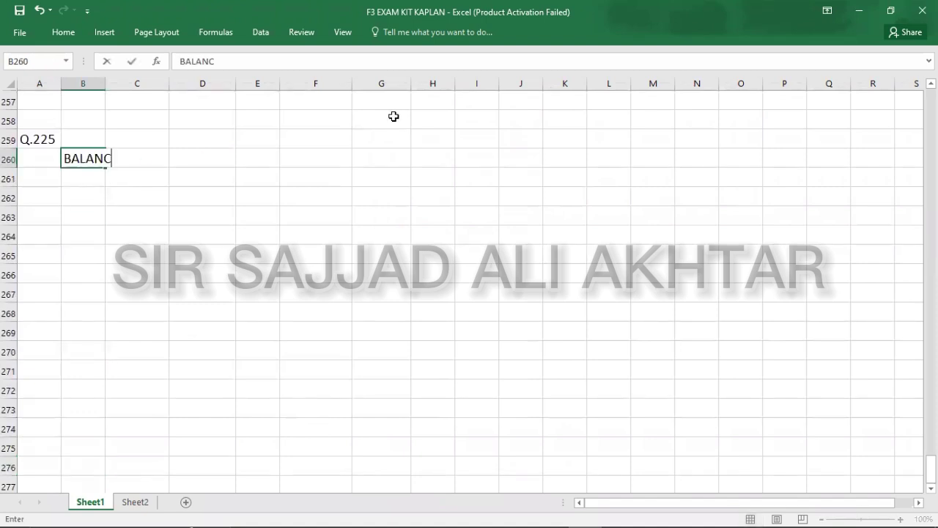
pyautogui.write('E AS PE')
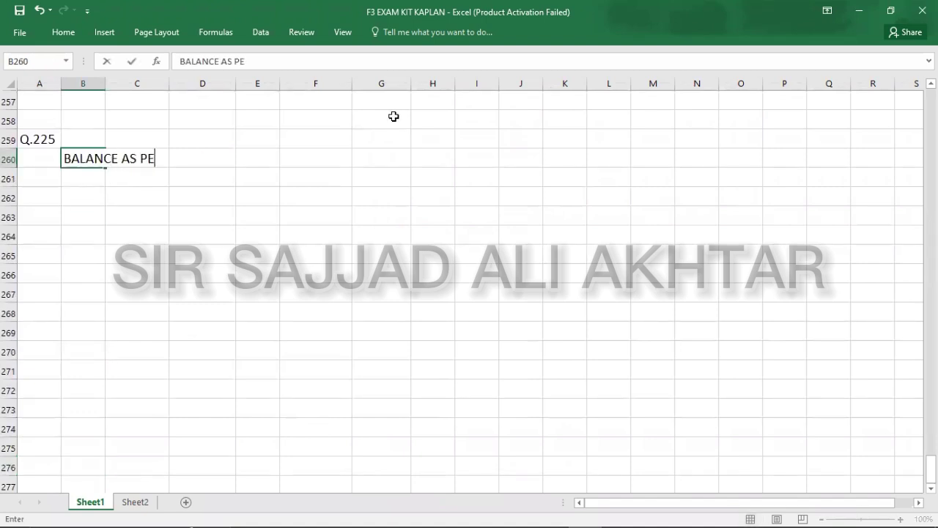
pyautogui.write('R S')
pyautogui.write('PPLE')
pyautogui.press('BackSpace')
pyautogui.write('IER')
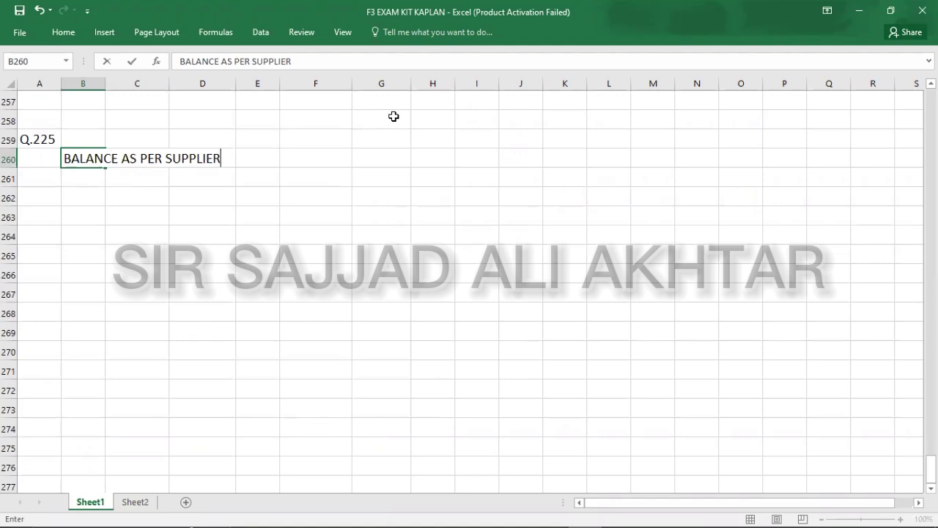
pyautogui.write("'S STATEMENT")
pyautogui.hotkey('ctrl', 'Return')
# Step: Enter 1350 in G260 as the supplier's statement balance
pyautogui.press('Right')
pyautogui.press('Right')
pyautogui.press('Right')
pyautogui.press('Right')
pyautogui.press('Right')
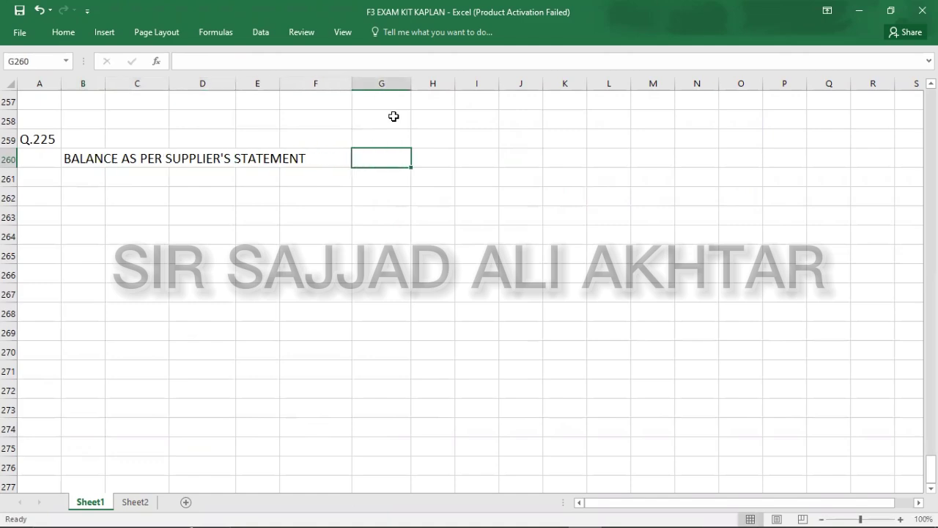
pyautogui.write('1350')
pyautogui.hotkey('ctrl', 'Return')
pyautogui.press('Down')
pyautogui.press('Left')
pyautogui.press('Left')
pyautogui.press('Left')
pyautogui.press('Left')
pyautogui.press('Left')
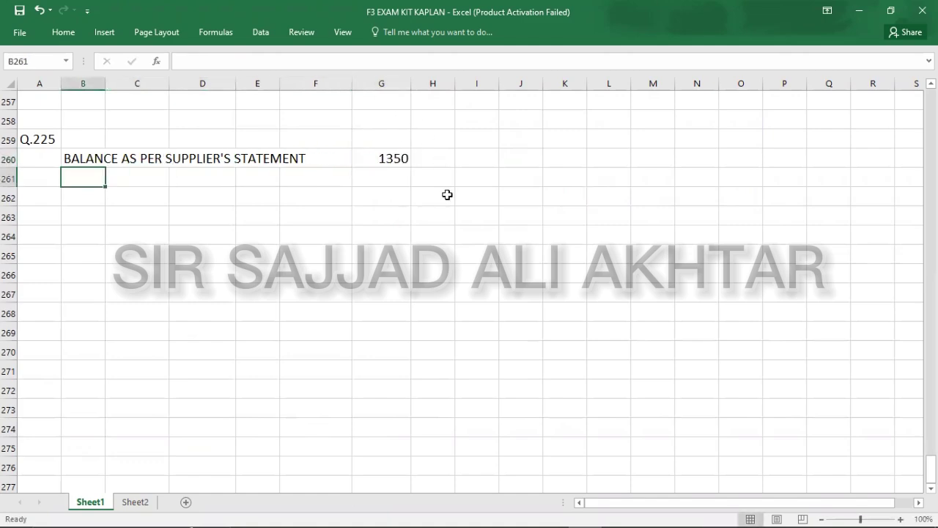
# Step: Recheck question 225 in the Chrome Exam Kit and mark the statement balance as CREDIT in H260 in Excel
pyautogui.hotkey('alt', 'Tab')
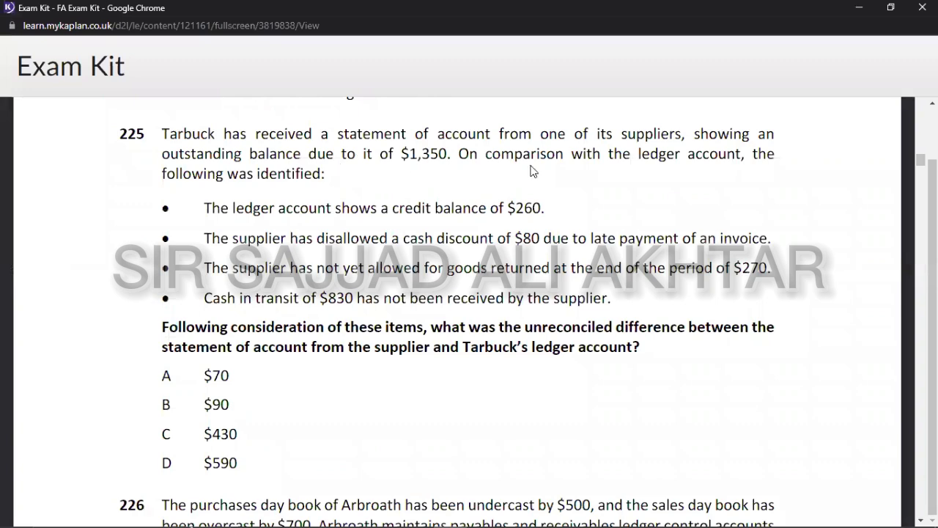
pyautogui.hotkey('alt', 'Tab')
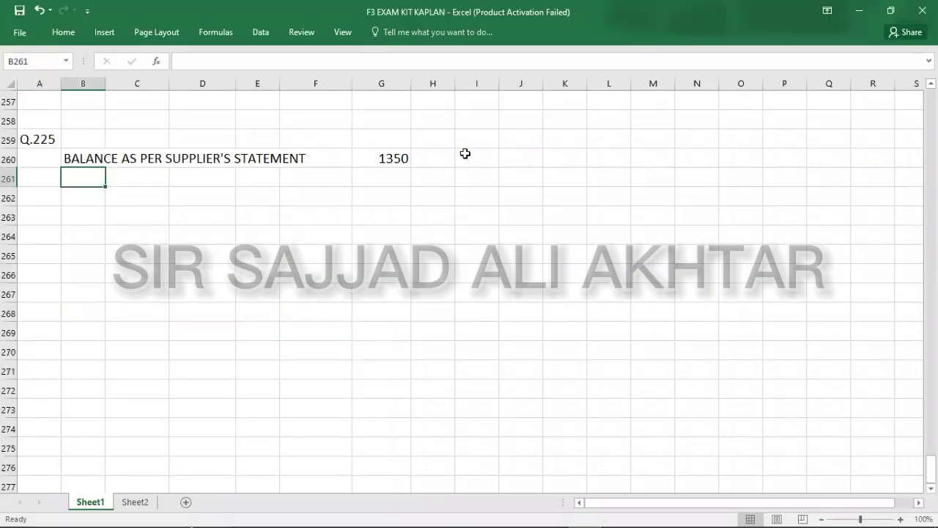
pyautogui.click(437, 161)
pyautogui.write('CREDIT')
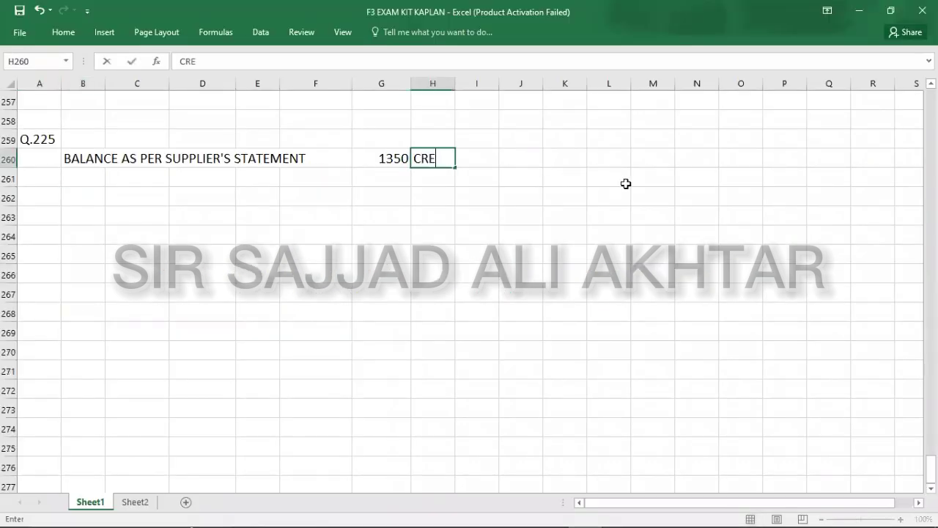
pyautogui.press('Return')
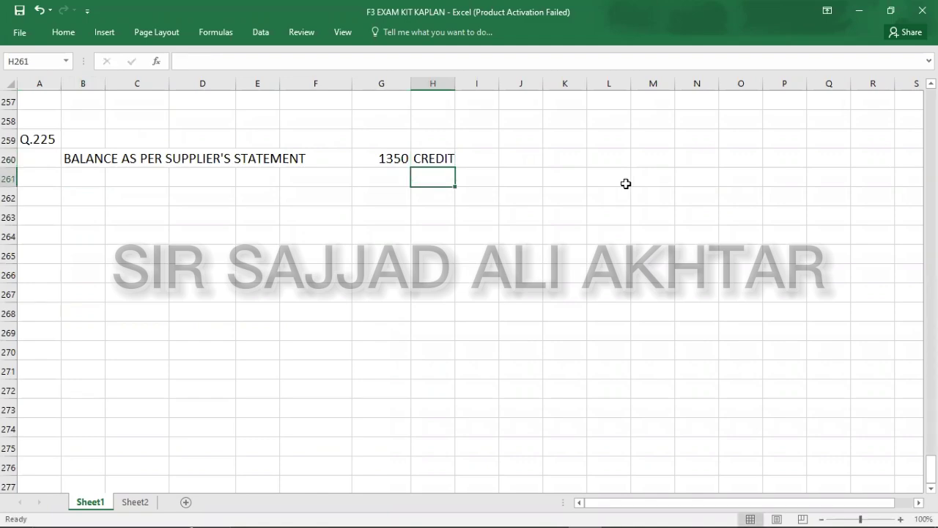
pyautogui.press('Left')
pyautogui.press('Left')
pyautogui.press('Left')
pyautogui.press('Left')
pyautogui.press('Left')
pyautogui.press('Left')
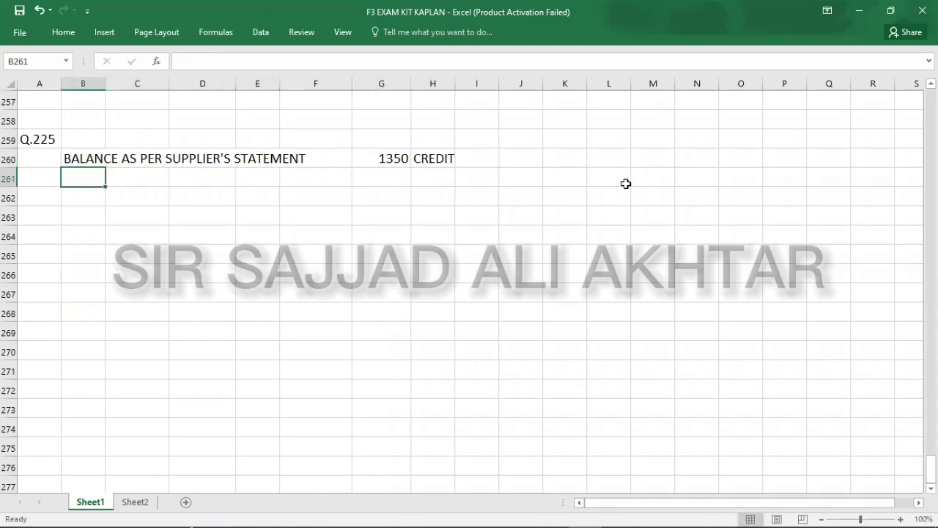
# Step: Check the ledger balance in the Chrome Exam Kit, then copy Excel's A/P control account template B13:G19 from Sheet2 to B266 on Sheet1
pyautogui.hotkey('alt', 'Tab')
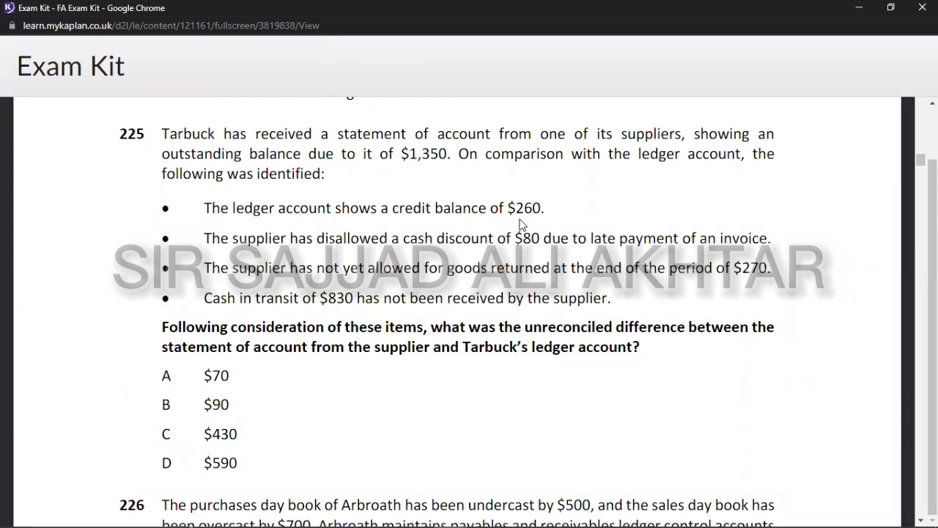
pyautogui.hotkey('alt', 'Tab')
pyautogui.press('Down')
pyautogui.press('Down')
pyautogui.press('Down')
pyautogui.press('Down')
pyautogui.press('Down')
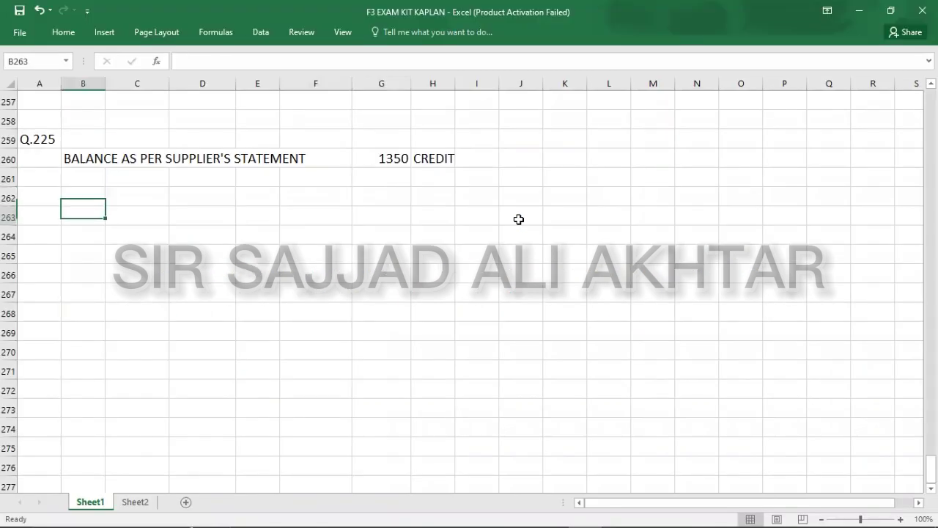
pyautogui.click(135, 503)
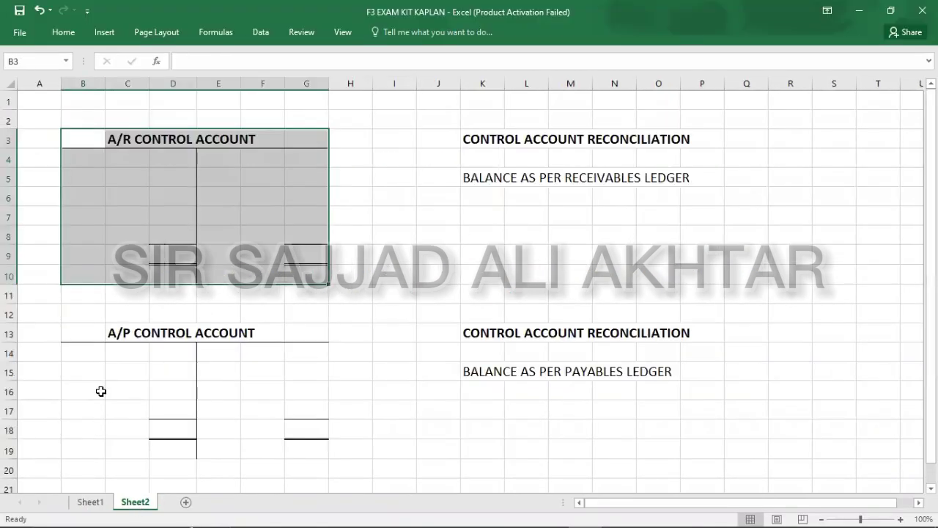
pyautogui.click(86, 331)
pyautogui.hotkey('shift', 'Right')
pyautogui.hotkey('shift', 'Right')
pyautogui.hotkey('shift', 'Right')
pyautogui.hotkey('shift', 'Right')
pyautogui.hotkey('shift', 'Right')
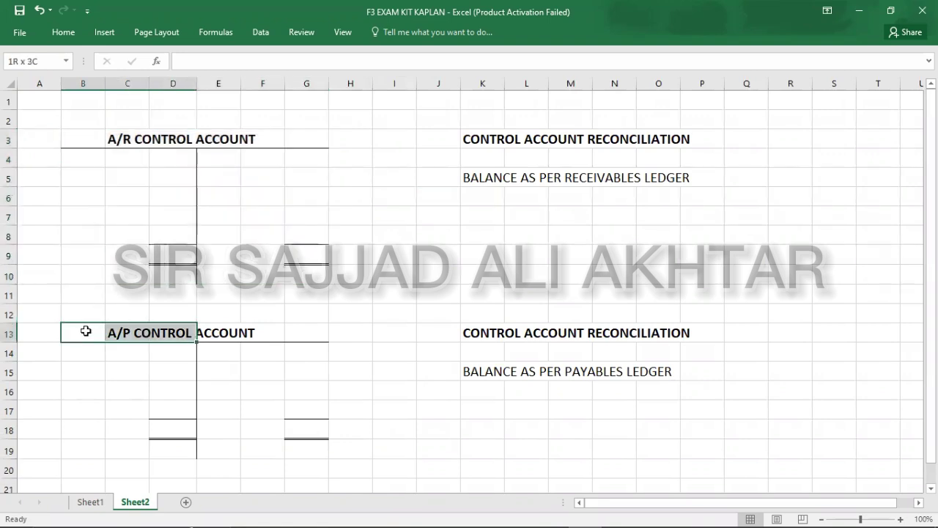
pyautogui.hotkey('shift', 'Down')
pyautogui.hotkey('shift', 'Down')
pyautogui.hotkey('shift', 'Down')
pyautogui.hotkey('shift', 'Down')
pyautogui.hotkey('shift', 'Down')
pyautogui.hotkey('shift', 'Down')
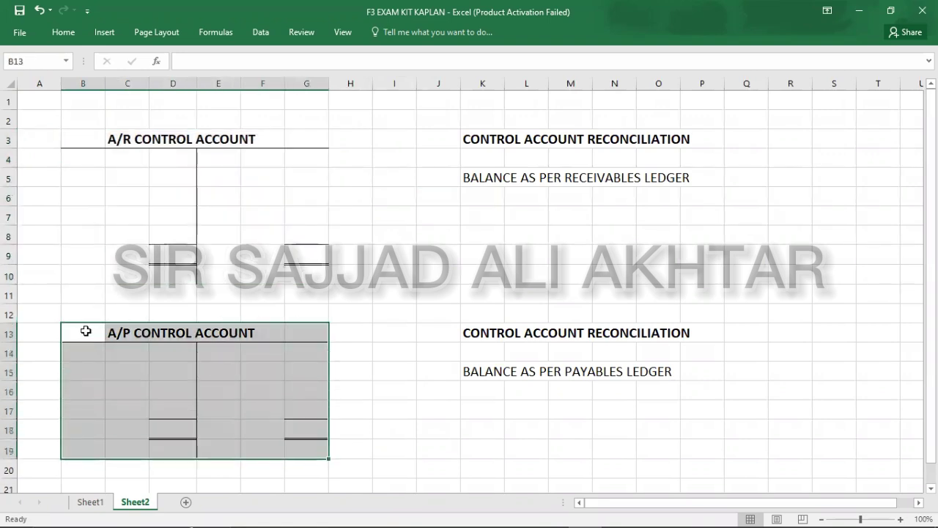
pyautogui.hotkey('ctrl', 'c')
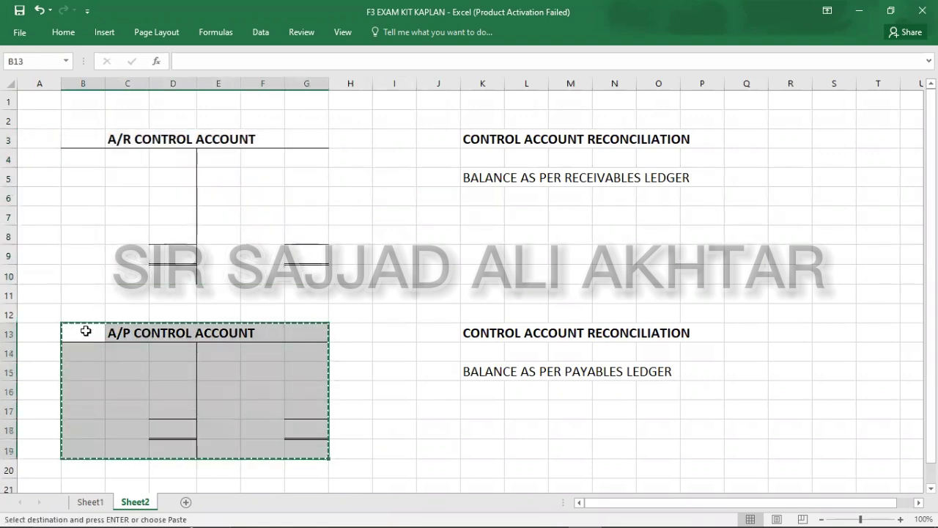
pyautogui.click(91, 502)
pyautogui.hotkey('ctrl', 'v')
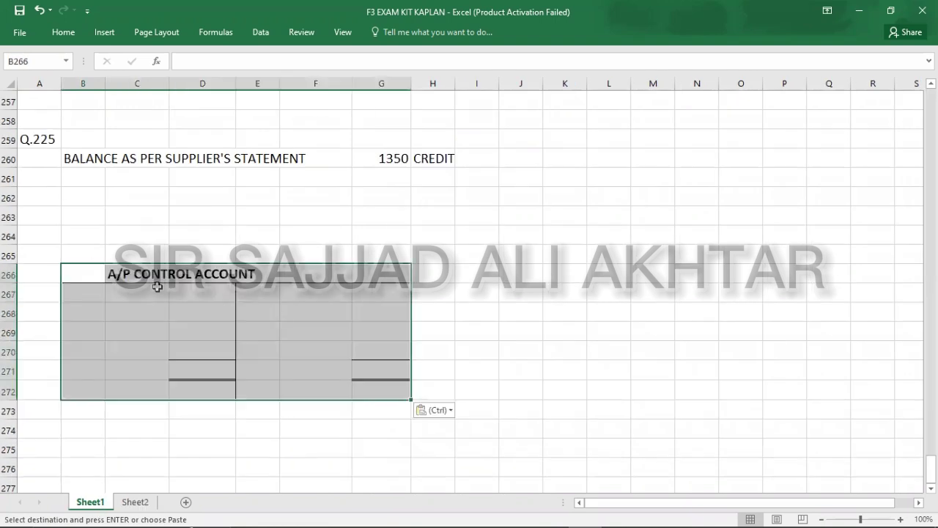
# Step: Replace the pasted account's title in C266 with A/P in D266
pyautogui.click(128, 270)
pyautogui.press('Delete')
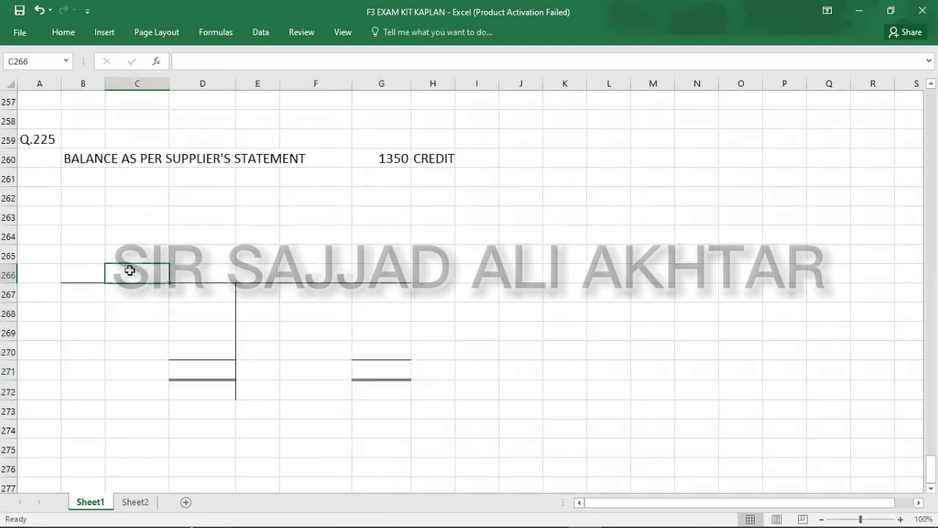
pyautogui.click(194, 271)
pyautogui.write('A/P')
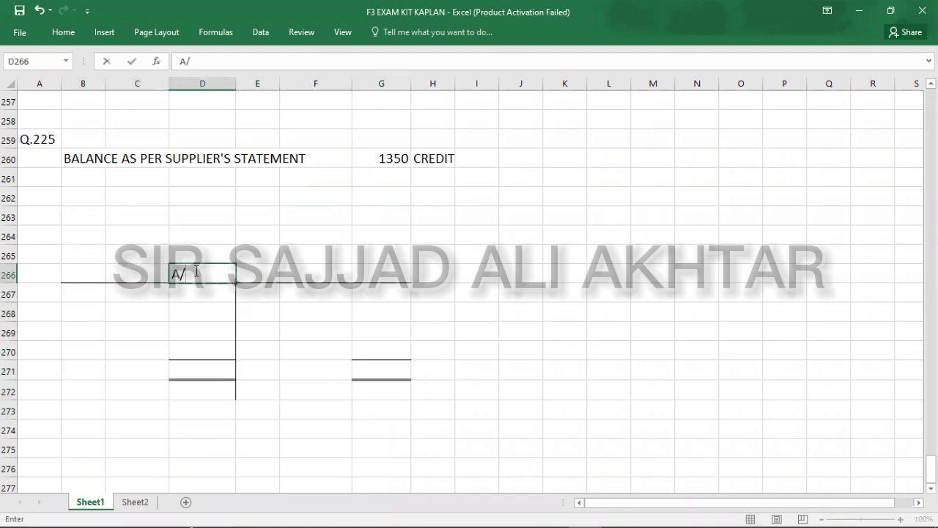
pyautogui.click(208, 309)
# Step: Enter the A/P account's opening B/D balance of 260 on the credit side, in F267 and G267
pyautogui.click(297, 293)
pyautogui.write('B/D')
pyautogui.press('Tab')
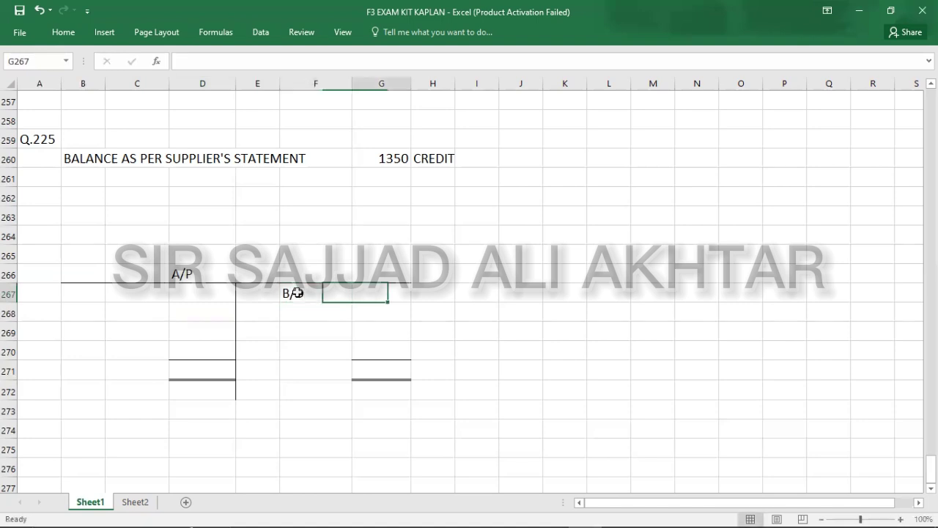
pyautogui.write('260')
pyautogui.press('Return')
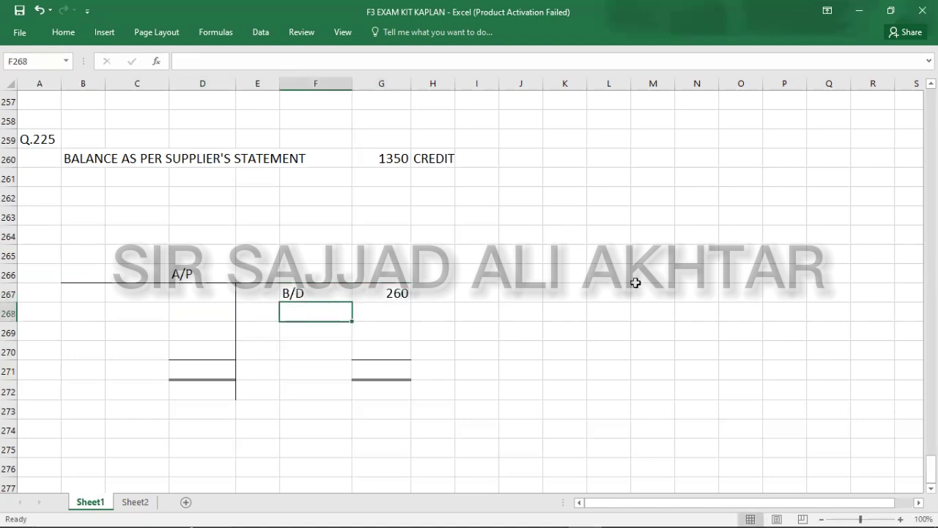
# Step: Check the disallowed discount in the Chrome Exam Kit and post 80 on the A/P account's credit side in G268 in Excel
pyautogui.hotkey('alt', 'Tab')
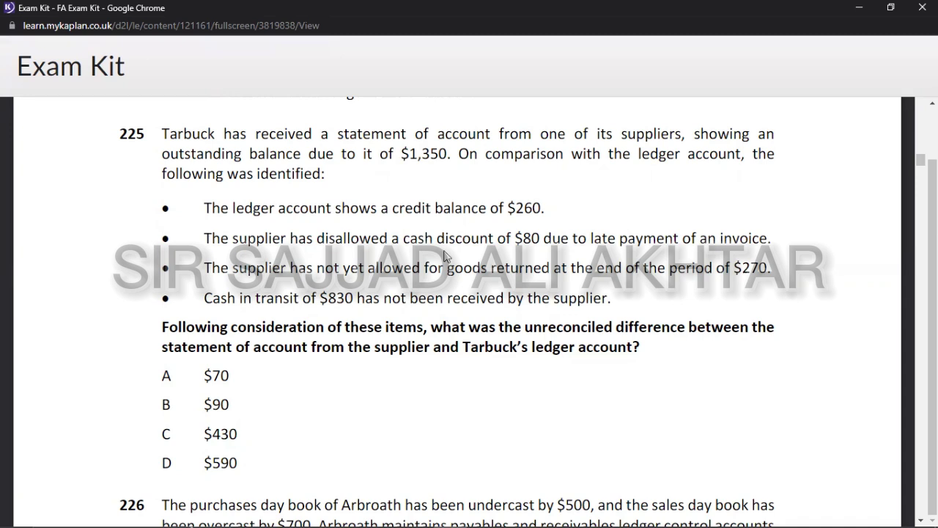
pyautogui.hotkey('alt', 'Tab')
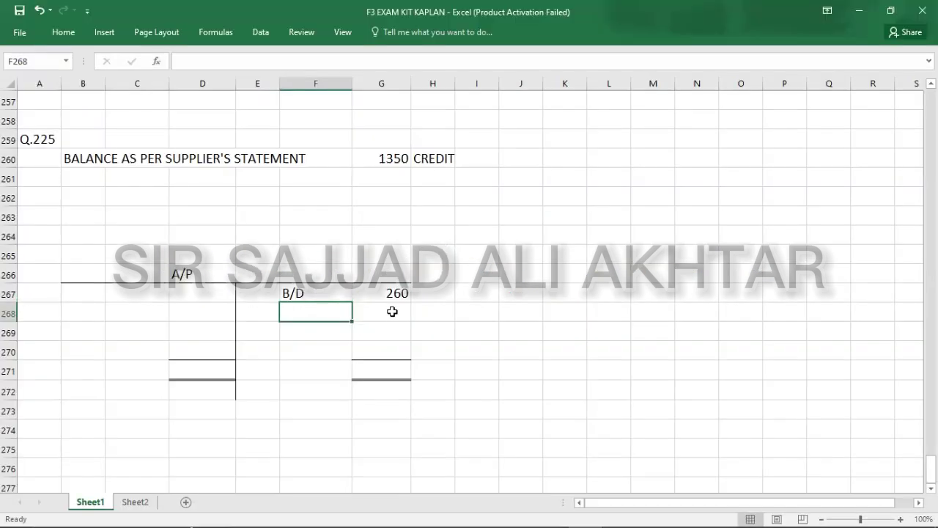
pyautogui.click(392, 313)
pyautogui.write('80')
pyautogui.press('Return')
# Step: Check the goods returned in the Chrome Exam Kit and enter -270 under the supplier's statement balance in G261 in Excel
pyautogui.hotkey('alt', 'Tab')
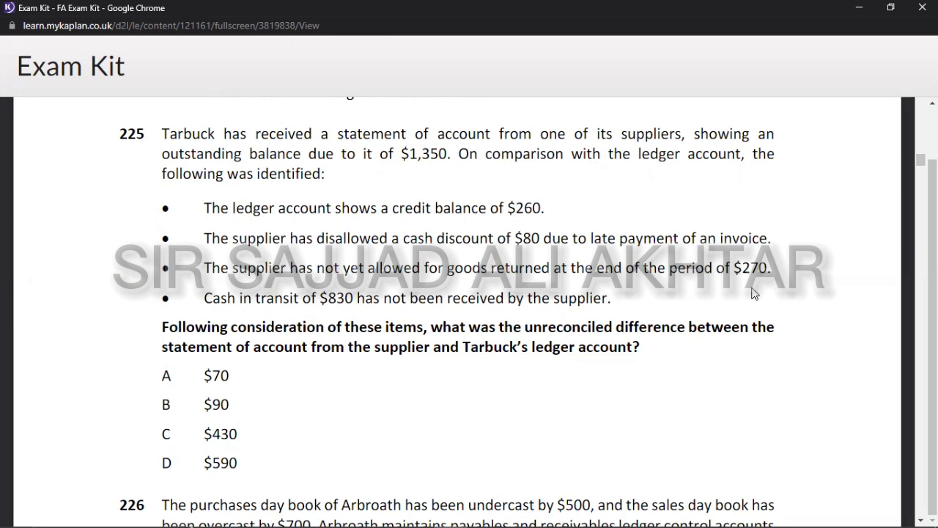
pyautogui.hotkey('alt', 'Tab')
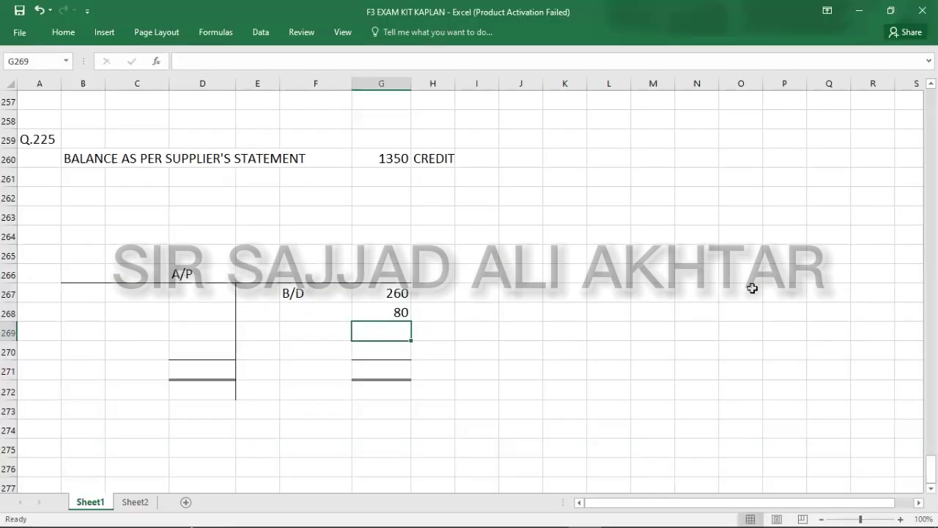
pyautogui.click(387, 176)
pyautogui.write('-270')
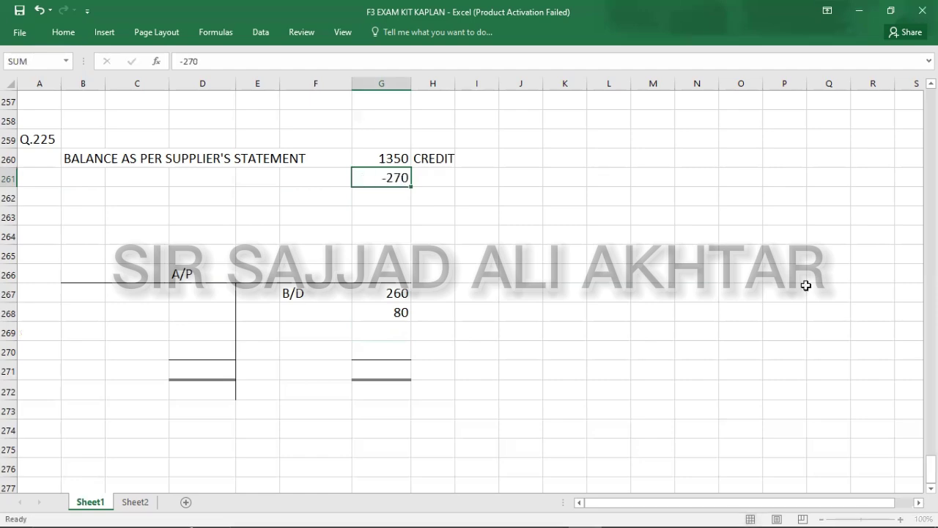
pyautogui.press('Return')
# Step: Check the cash in transit in the Chrome Exam Kit and enter -830 in G262 in Excel
pyautogui.hotkey('alt', 'Tab')
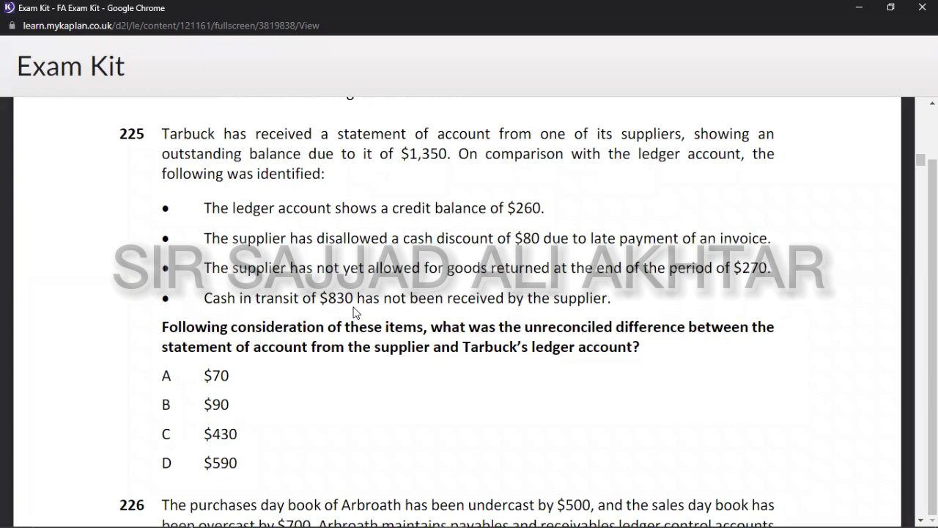
pyautogui.hotkey('alt', 'Tab')
pyautogui.write('-830')
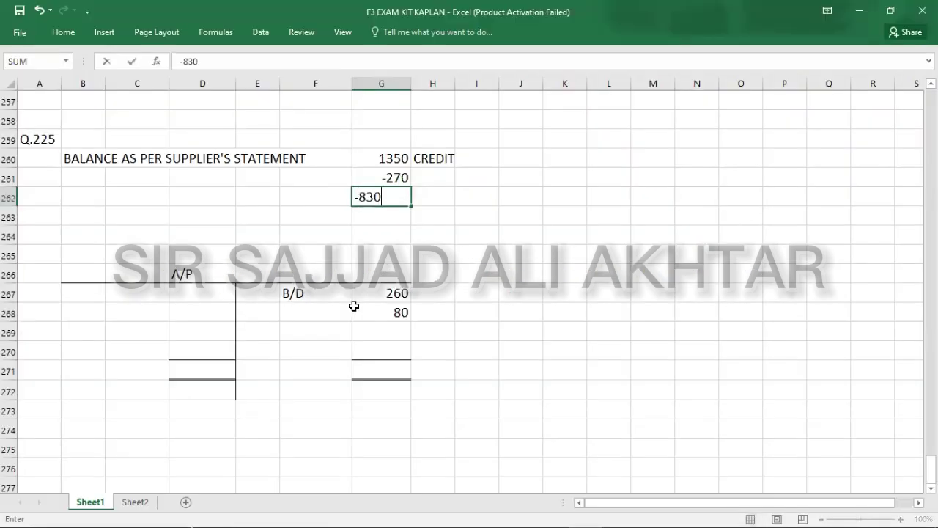
pyautogui.press('Return')
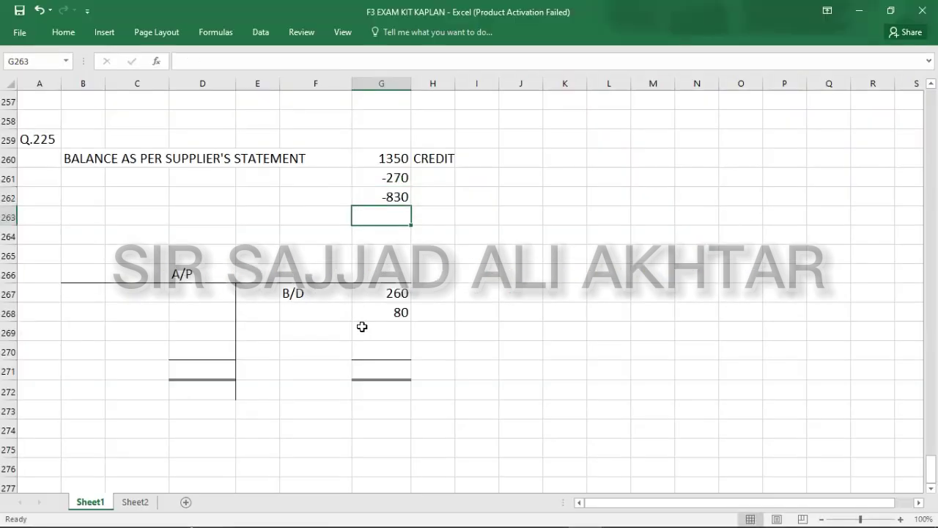
# Step: Enter the A/P account's total of 340 on both sides, in G271 and D271
pyautogui.click(378, 367)
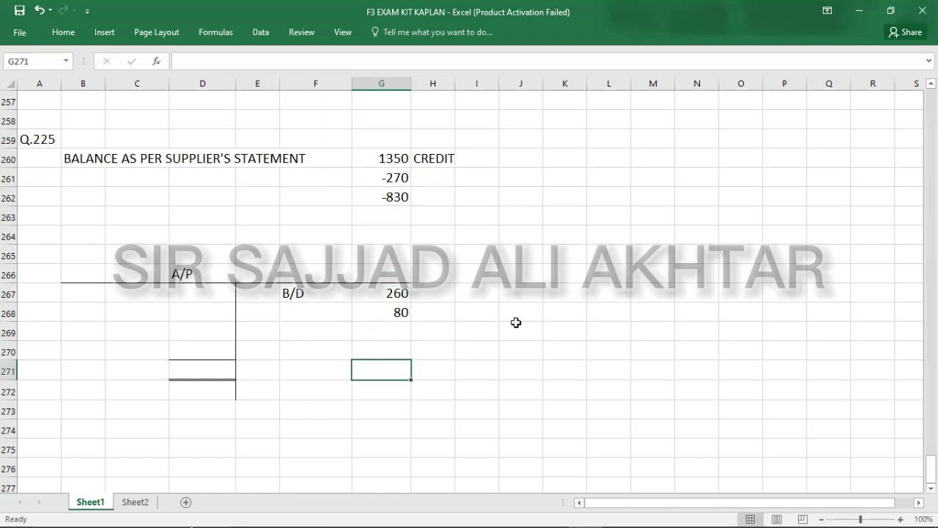
pyautogui.write('340')
pyautogui.press('Left')
pyautogui.press('Left')
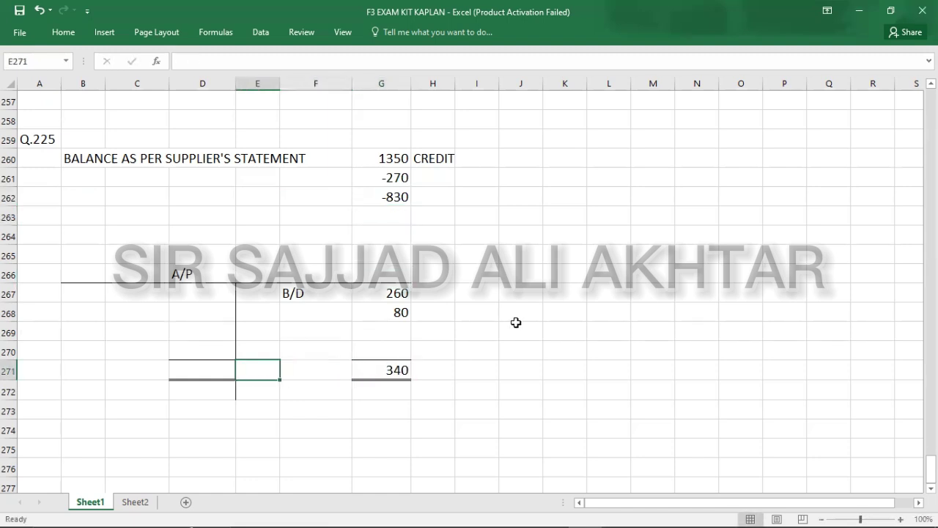
pyautogui.press('Left')
pyautogui.write('340')
# Step: Enter the A/P account's closing C/D balance of 340 on the debit side, in C270 and D270
pyautogui.press('Up')
pyautogui.press('Left')
pyautogui.write('C/D')
pyautogui.press('Tab')
pyautogui.write('340')
pyautogui.press('Return')
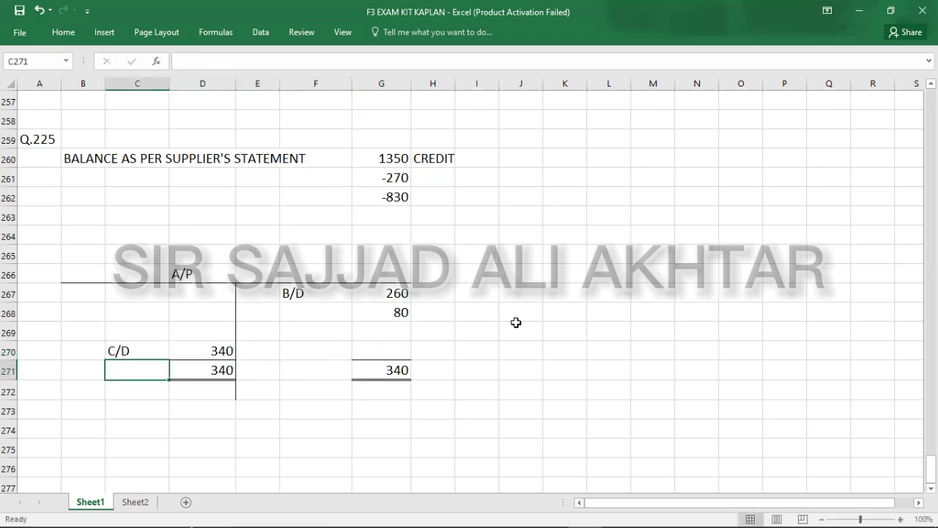
pyautogui.click(387, 217)
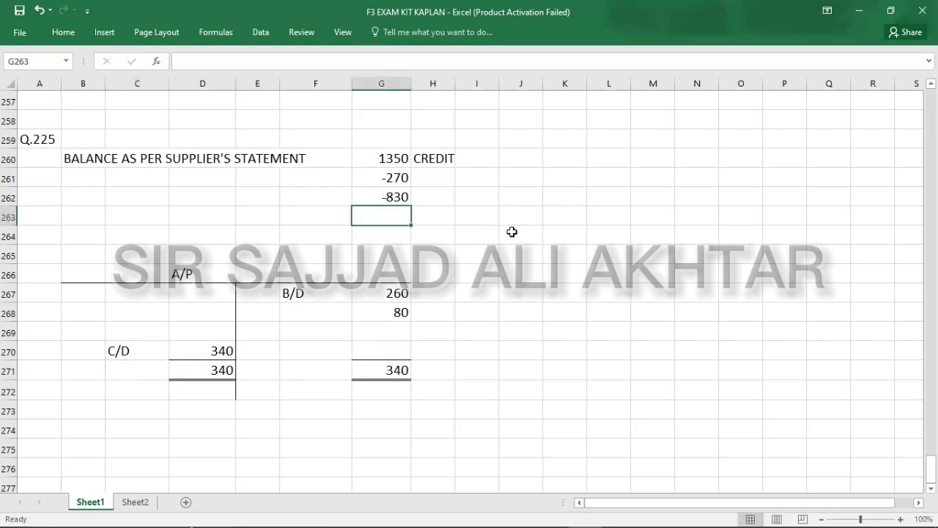
pyautogui.hotkey('alt', 'Tab')
pyautogui.hotkey('alt', 'Tab')
pyautogui.hotkey('alt', 'Tab')
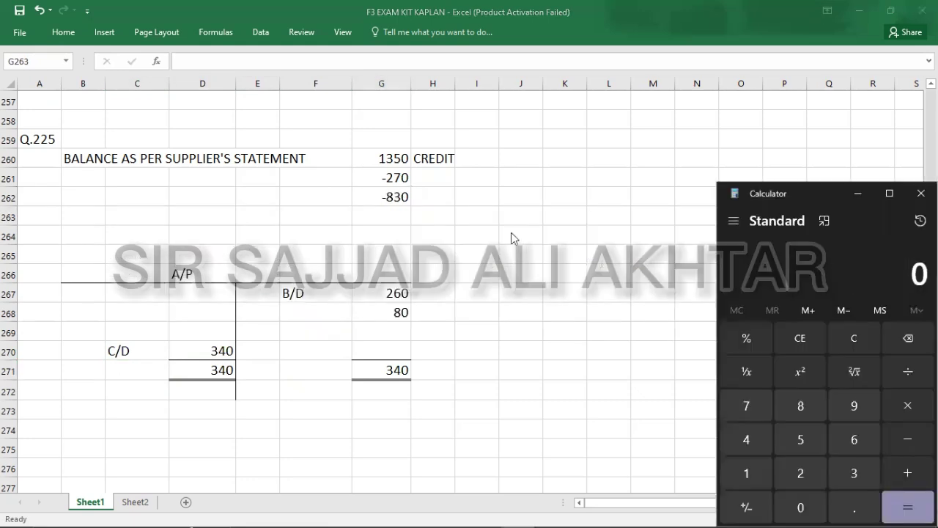
pyautogui.write('1350')
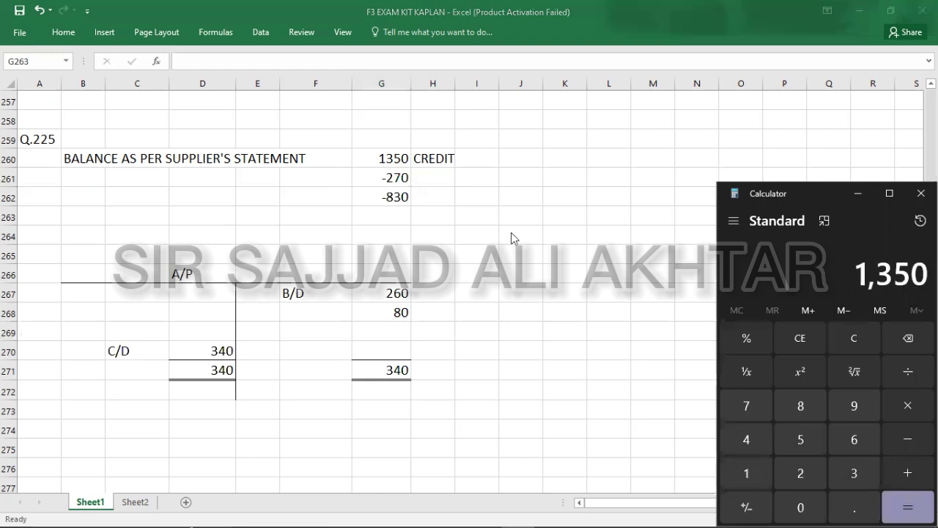
pyautogui.write('-270-830')
pyautogui.press('Return')
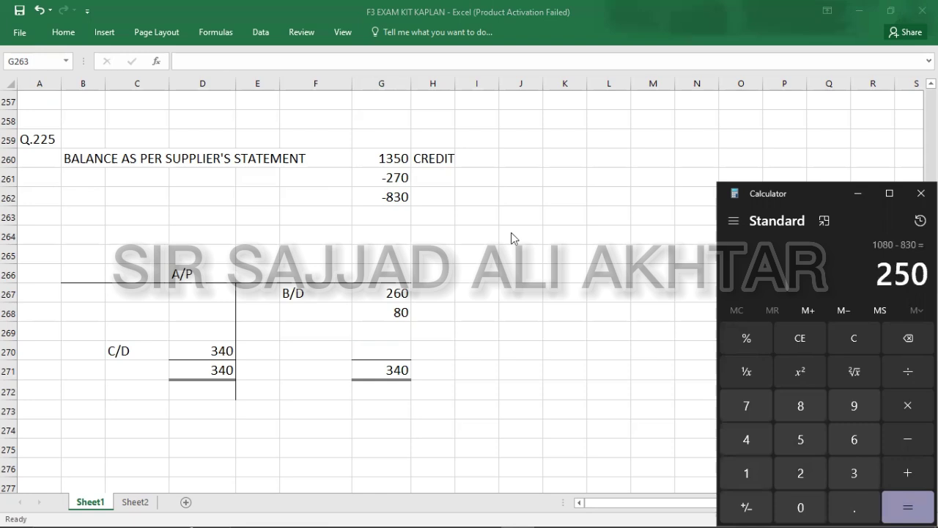
pyautogui.click(389, 224)
pyautogui.write('250')
pyautogui.press('Return')
pyautogui.press('Up')
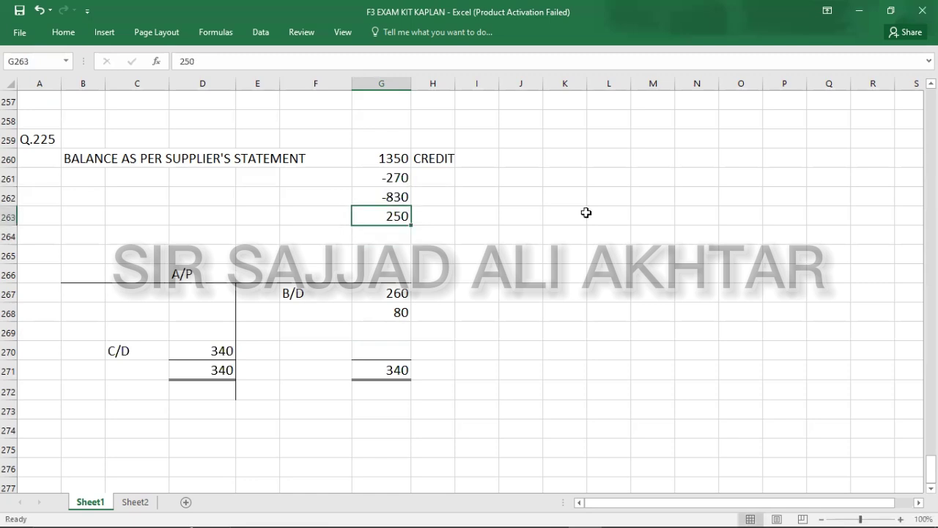
# Step: Give the adjusted balance in G263 a single top border and a double bottom border
pyautogui.click(64, 32)
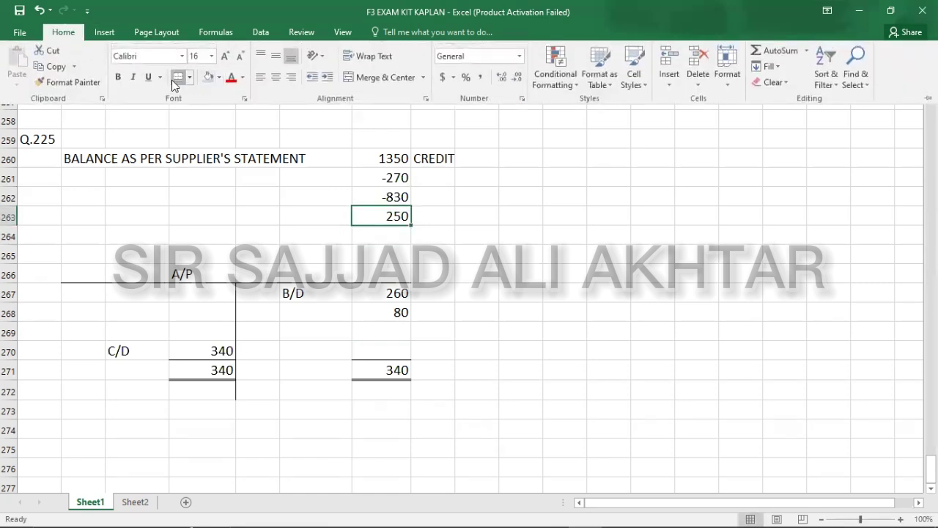
pyautogui.click(293, 238)
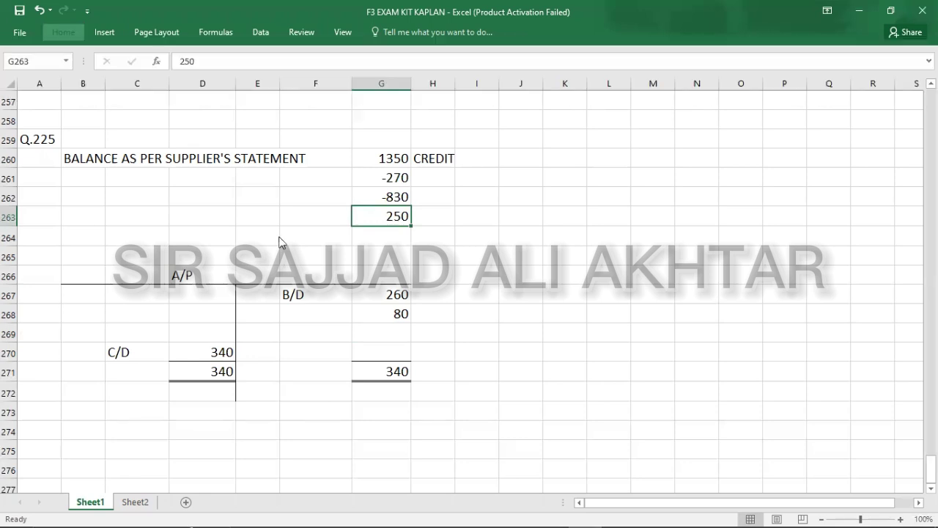
pyautogui.click(377, 234)
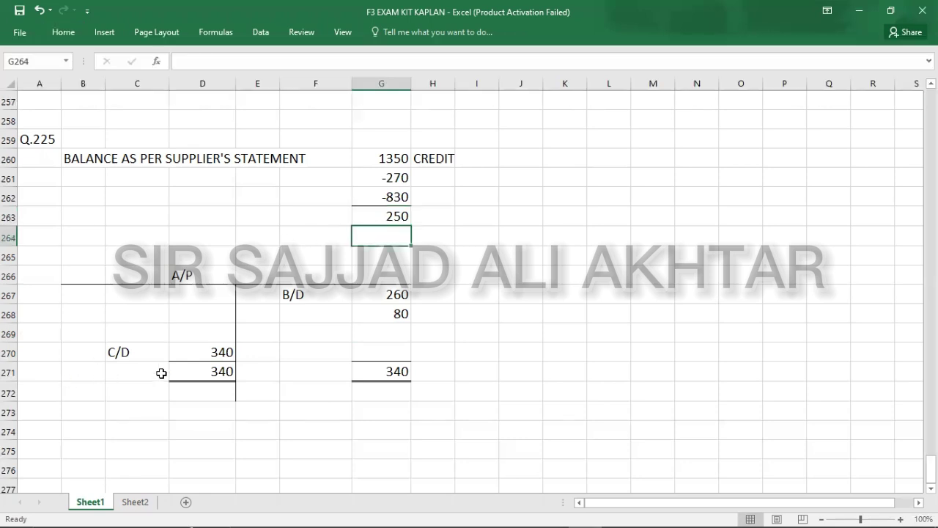
pyautogui.click(43, 407)
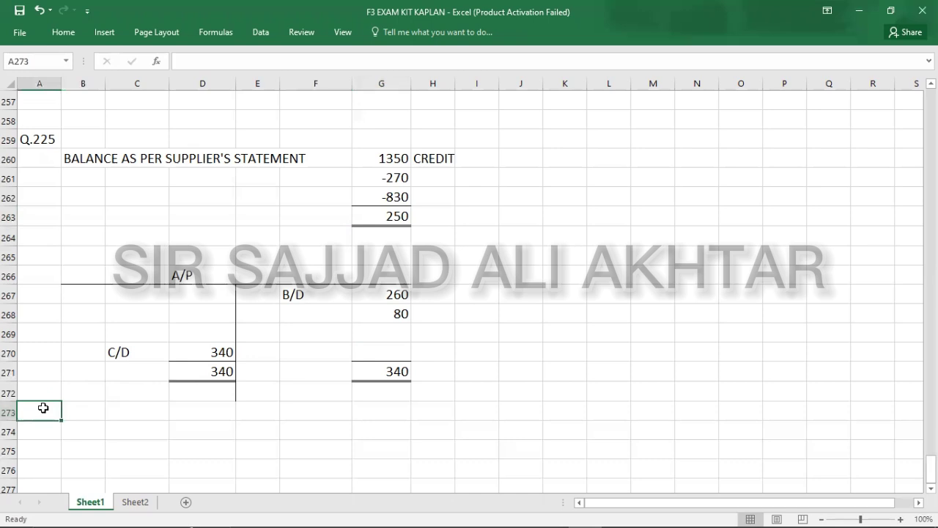
# Step: Check question 225's answer options in the Chrome Exam Kit and record answer B in A260 in Excel
pyautogui.hotkey('alt', 'Tab')
pyautogui.press('Tab')
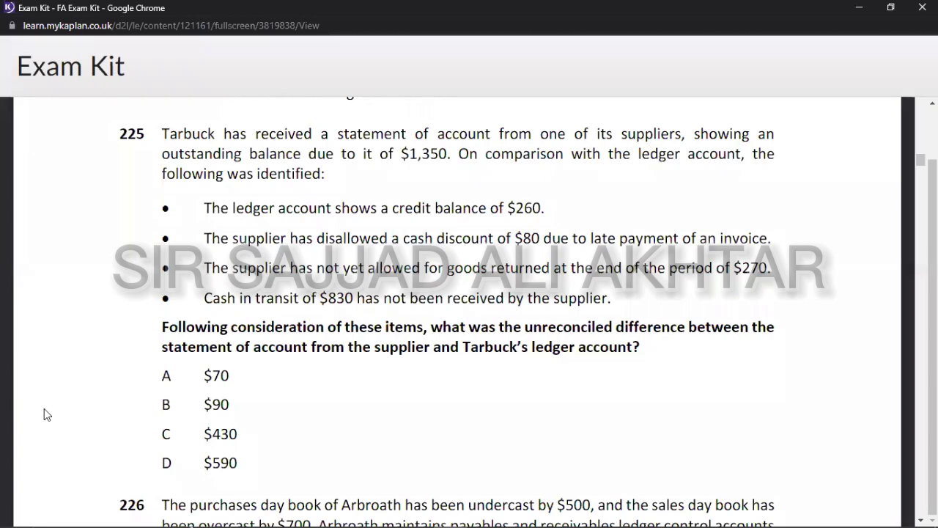
pyautogui.scroll(-2, 44, 413)
pyautogui.scroll(-2, 44, 415)
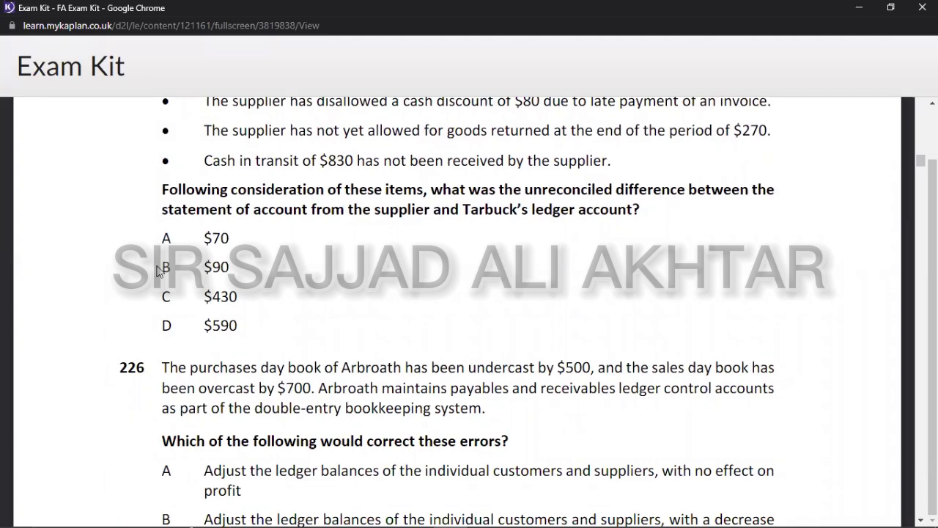
pyautogui.hotkey('alt', 'Tab')
pyautogui.click(40, 157)
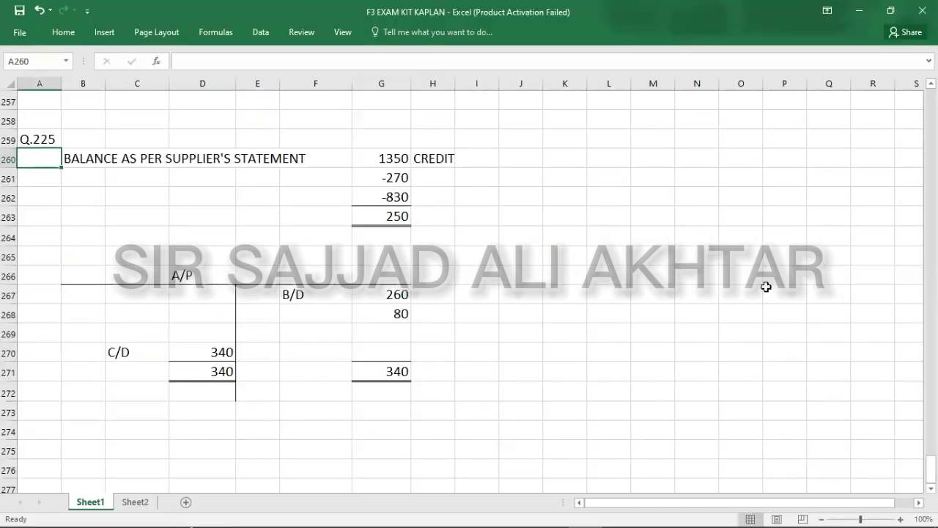
pyautogui.write('B')
pyautogui.press('Return')
# Step: Enter the heading Q.226 in A274 and bring up question 226 in the Chrome Exam Kit
pyautogui.press('Down')
pyautogui.press('Down')
pyautogui.press('Down')
pyautogui.press('Down')
pyautogui.press('Down')
pyautogui.press('Down')
pyautogui.press('Down')
pyautogui.press('Down')
pyautogui.press('Down')
pyautogui.press('Down')
pyautogui.press('Down')
pyautogui.press('Down')
pyautogui.press('Down')
pyautogui.write('Q.2')
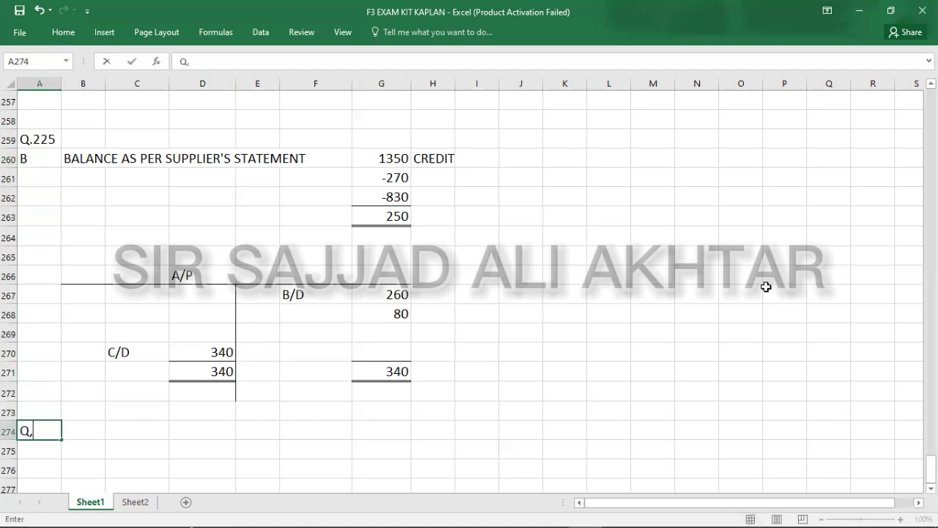
pyautogui.write('26')
pyautogui.hotkey('alt', 'Tab')
pyautogui.scroll(-3, 765, 288)
pyautogui.scroll(-1, 766, 289)
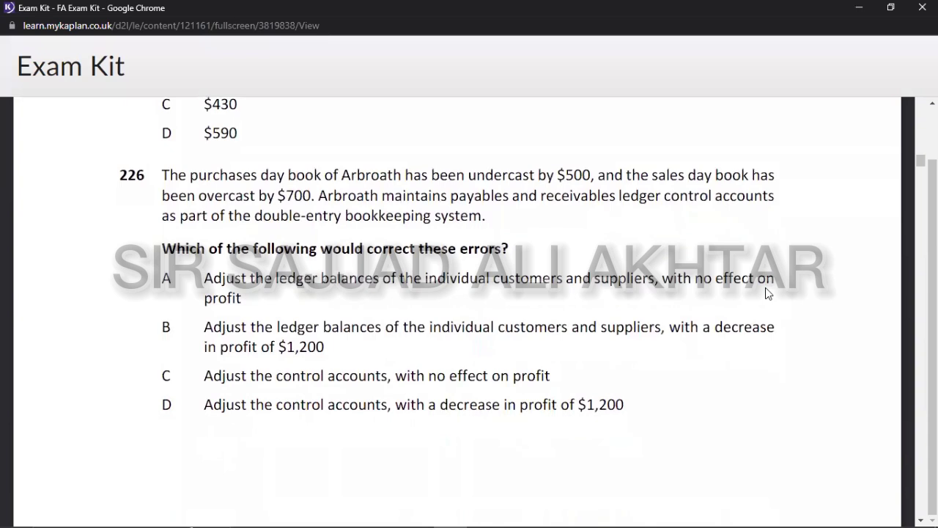
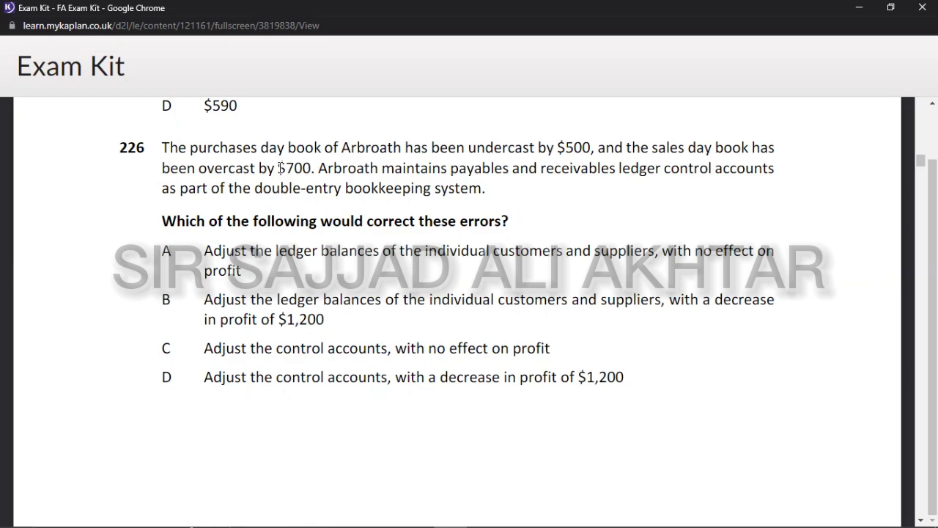
# Step: Return to Excel and enter the sales day book correction of -700 in C275 under the Q.226 heading
pyautogui.hotkey('alt', 'Tab')
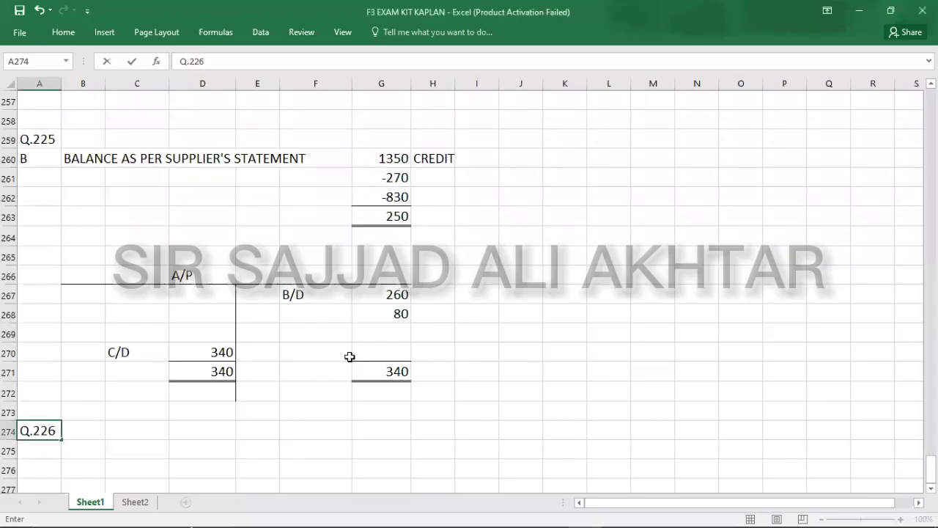
pyautogui.press('Return')
pyautogui.press('Down')
pyautogui.press('Down')
pyautogui.press('Down')
pyautogui.press('Down')
pyautogui.press('Down')
pyautogui.press('Down')
pyautogui.press('Down')
pyautogui.press('Down')
pyautogui.press('Down')
pyautogui.press('Down')
pyautogui.press('Down')
pyautogui.press('Down')
pyautogui.press('Down')
pyautogui.press('Down')
pyautogui.press('Down')
pyautogui.press('Down')
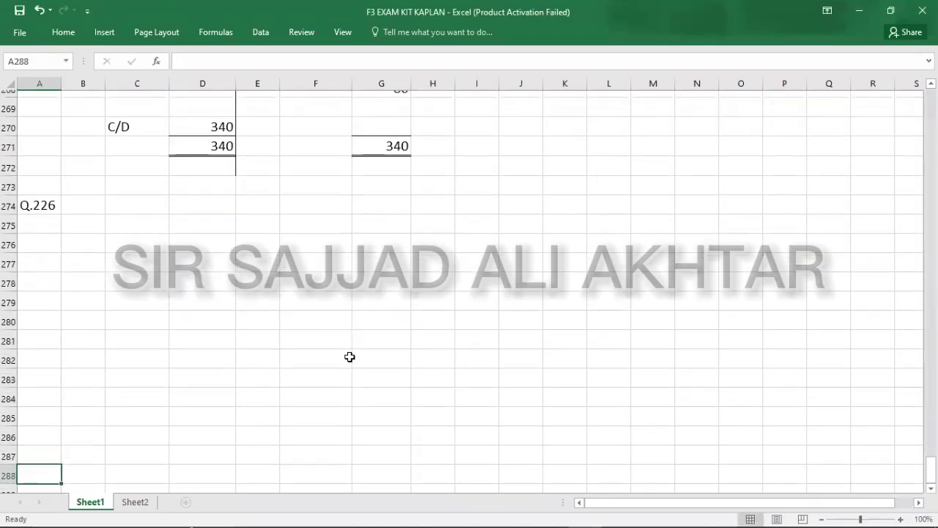
pyautogui.click(159, 156)
pyautogui.write('-700')
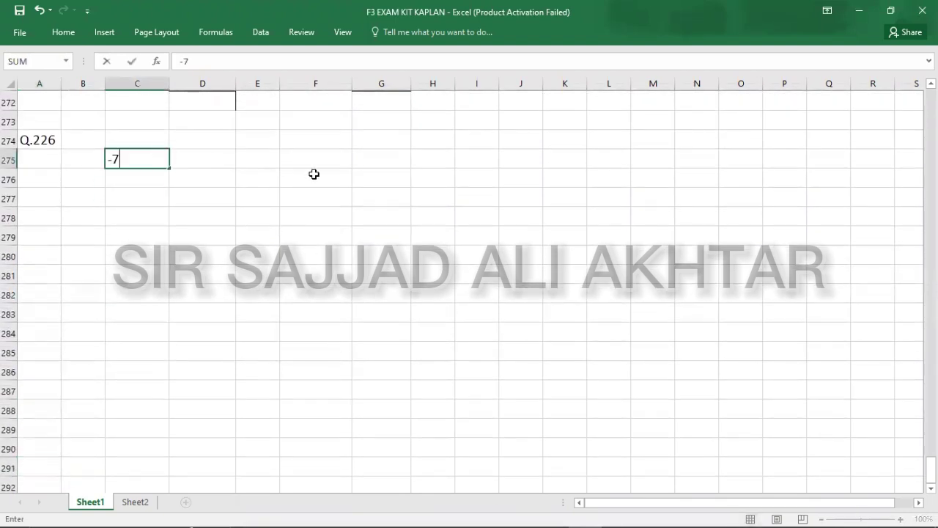
pyautogui.press('Return')
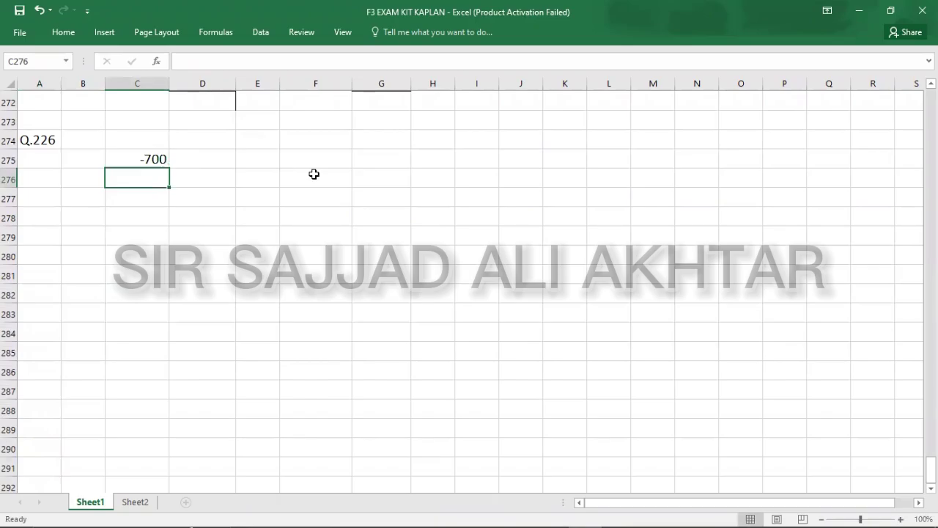
# Step: Check the purchases undercast in the Chrome Exam Kit, then enter -500 in C276 and the total -1200 in C277 in Excel
pyautogui.hotkey('alt', 'Tab')
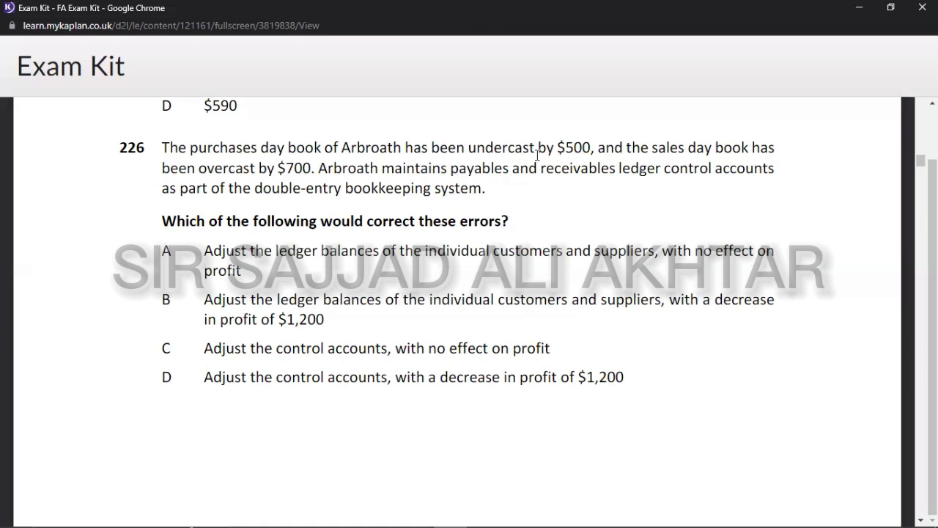
pyautogui.hotkey('alt', 'Tab')
pyautogui.write('-500')
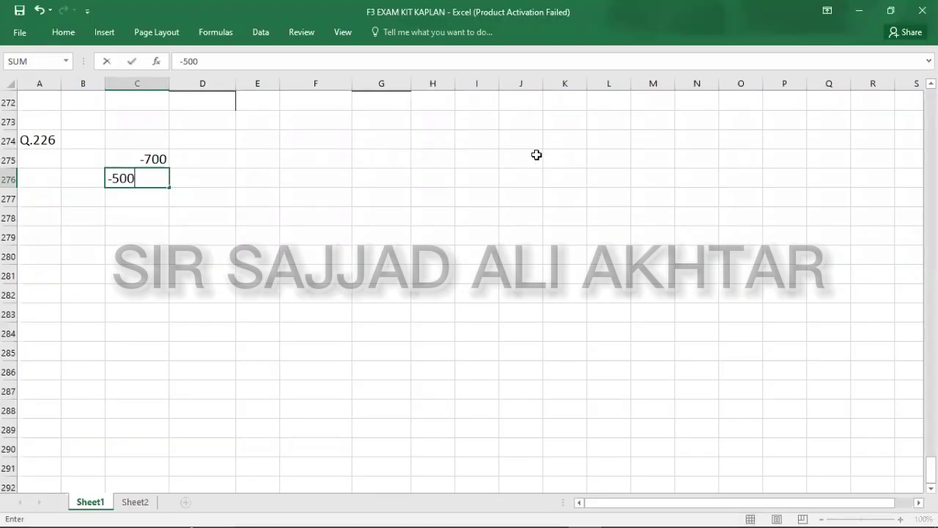
pyautogui.press('Return')
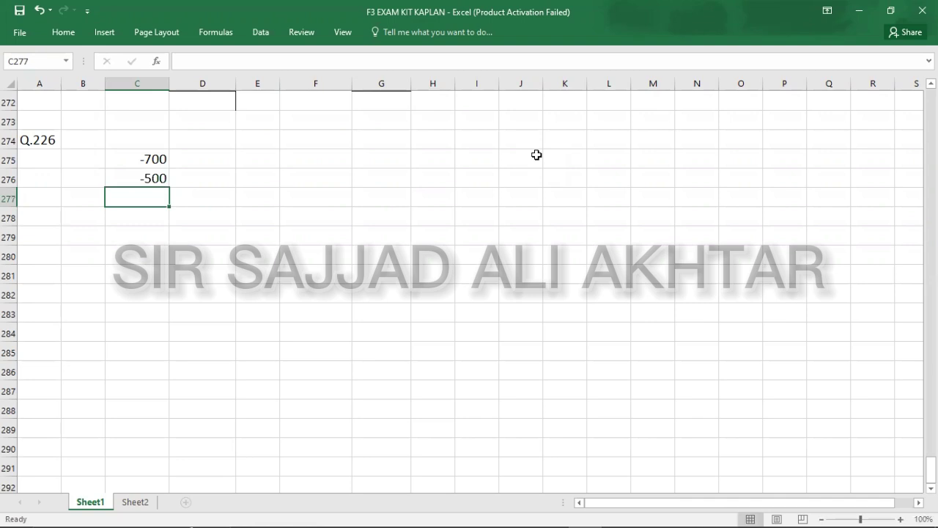
pyautogui.write('-1200')
pyautogui.press('Return')
# Step: Check question 226's answer options in the Chrome Exam Kit and record answer D in A275 in Excel
pyautogui.hotkey('alt', 'Tab')
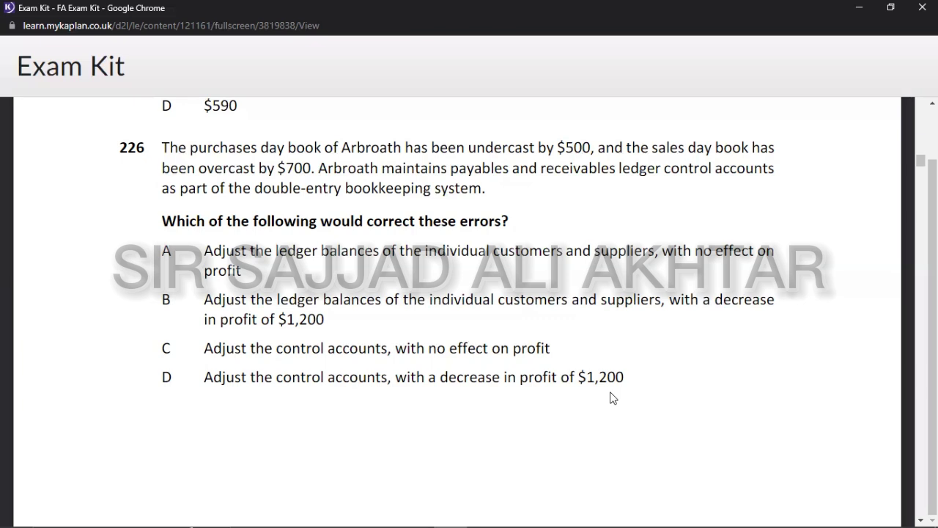
pyautogui.hotkey('alt', 'Tab')
pyautogui.press('Up')
pyautogui.press('Up')
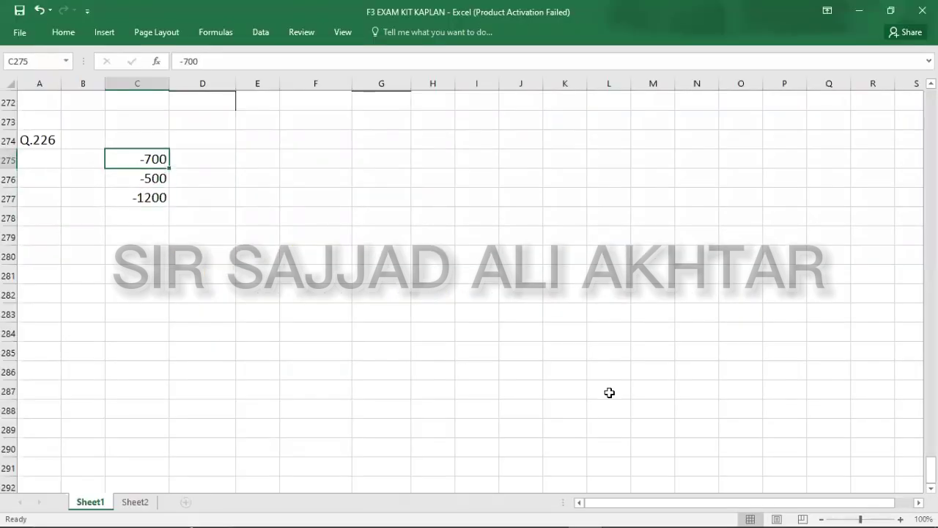
pyautogui.press('Left')
pyautogui.press('Left')
pyautogui.write('D')
pyautogui.press('Return')
# Step: Enter the heading Q.227 in A280 and bring up question 227 in the Chrome Exam Kit
pyautogui.press('Down')
pyautogui.press('Down')
pyautogui.press('Down')
pyautogui.press('Down')
pyautogui.press('Down')
pyautogui.press('Up')
pyautogui.write('Q.227')
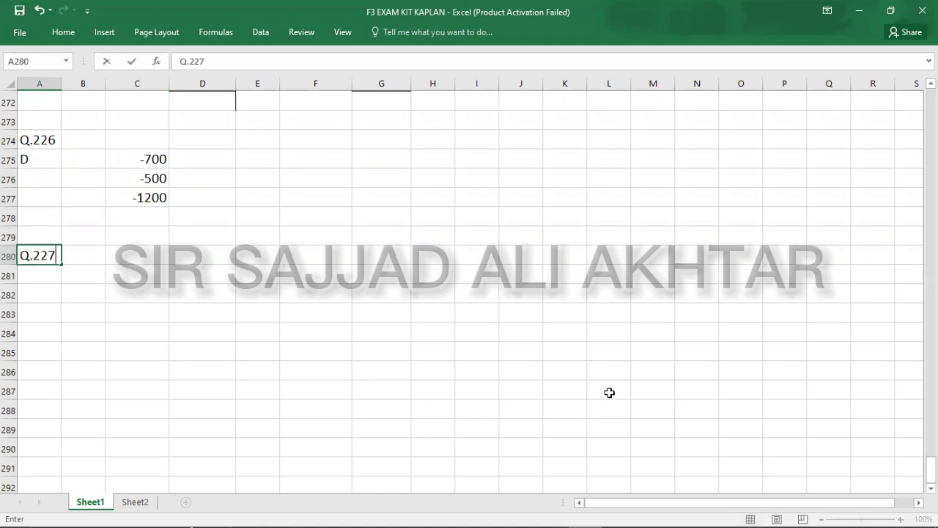
pyautogui.press('Return')
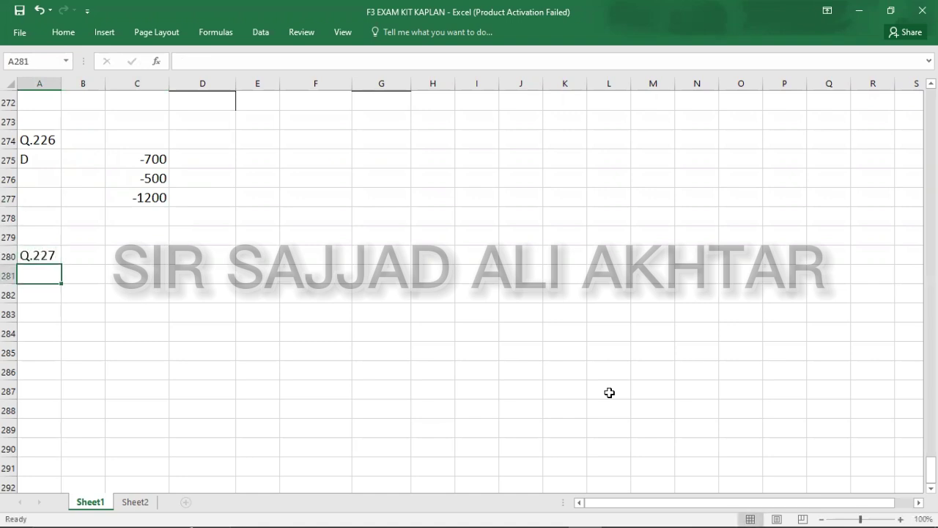
pyautogui.hotkey('alt', 'Tab')
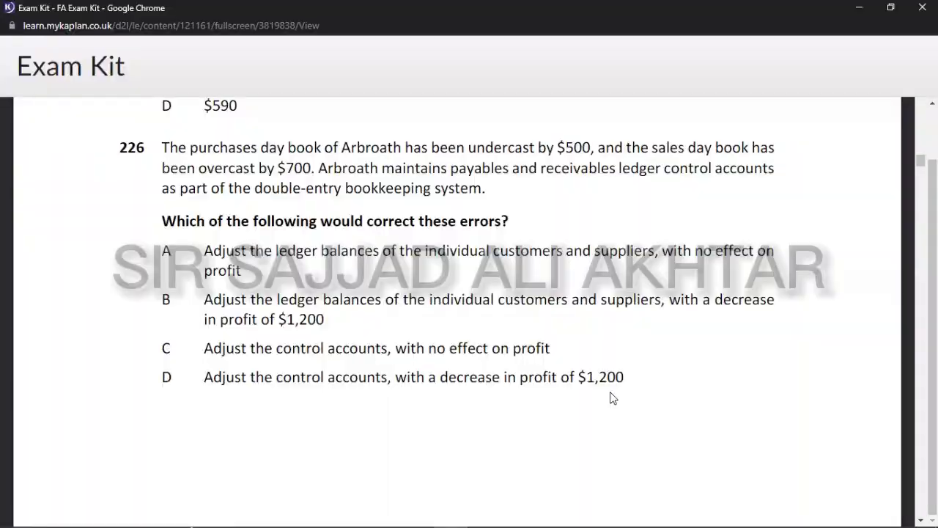
pyautogui.scroll(-5, 613, 397)
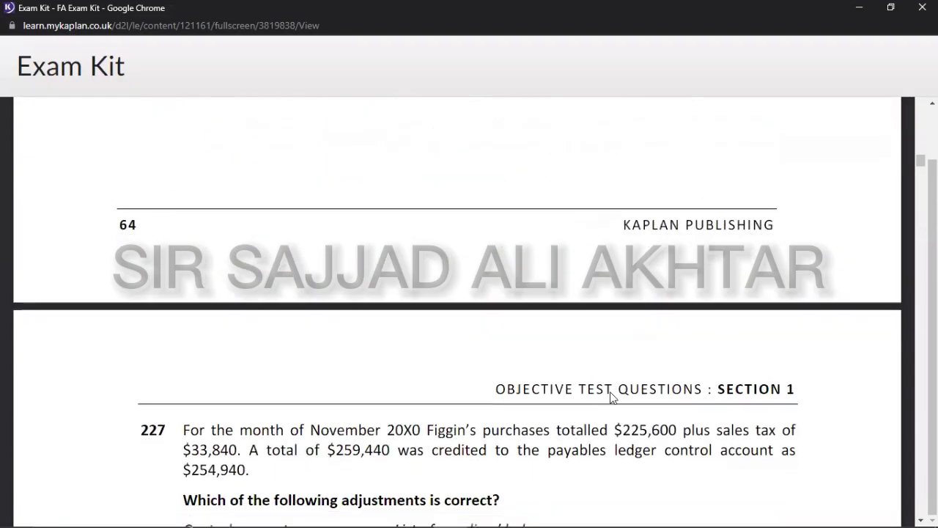
pyautogui.scroll(-3, 612, 398)
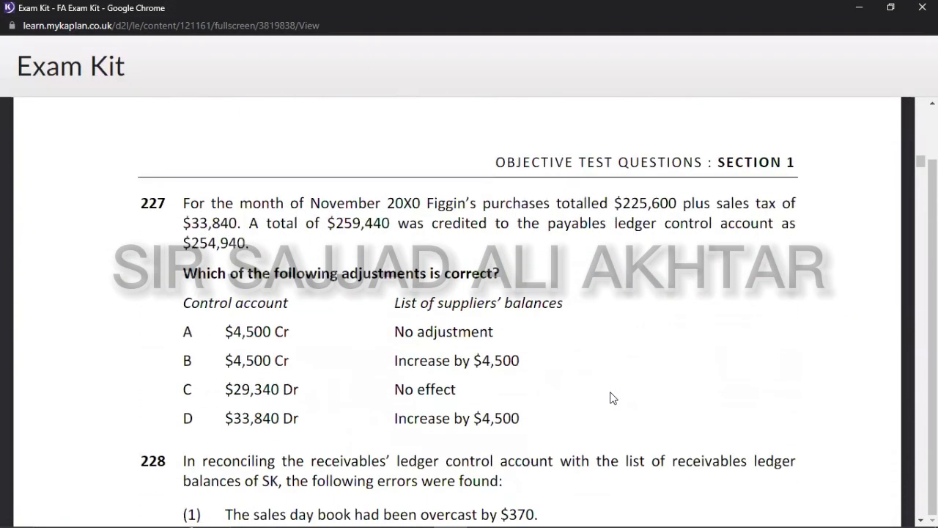
# Step: Switch to Excel and enter PURCHASES in B281 with question 227's purchases figure of 225600 from the Chrome Exam Kit in F281
pyautogui.scroll(-1, 613, 397)
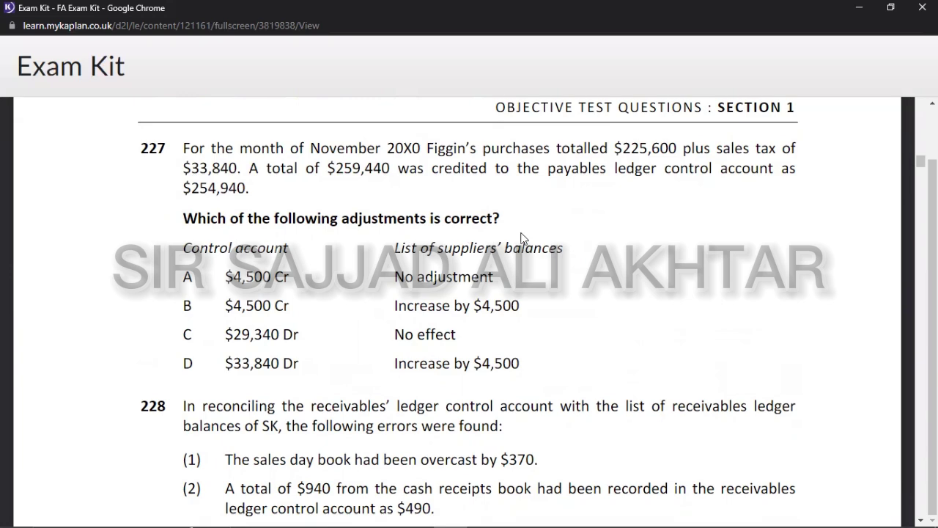
pyautogui.hotkey('alt', 'Tab')
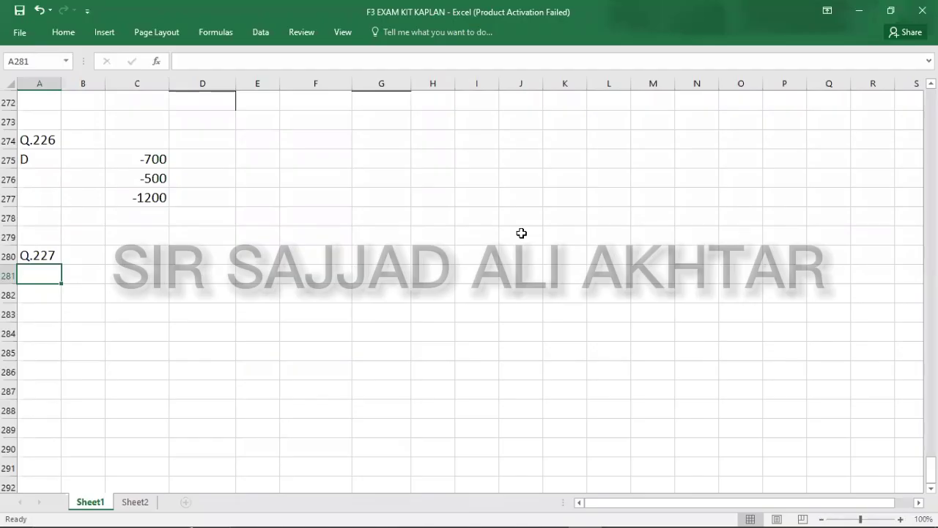
pyautogui.write('PUR')
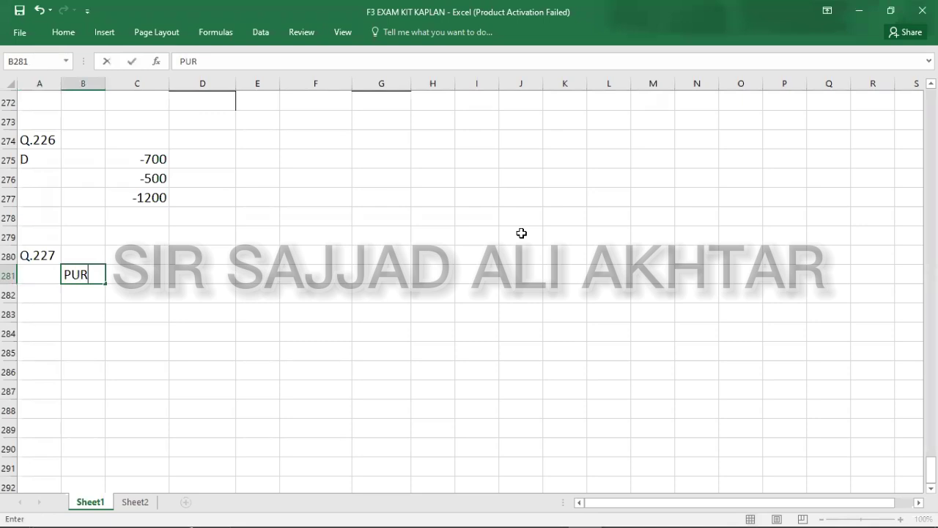
pyautogui.write('CHASES')
pyautogui.press('Tab')
pyautogui.press('Tab')
pyautogui.press('Tab')
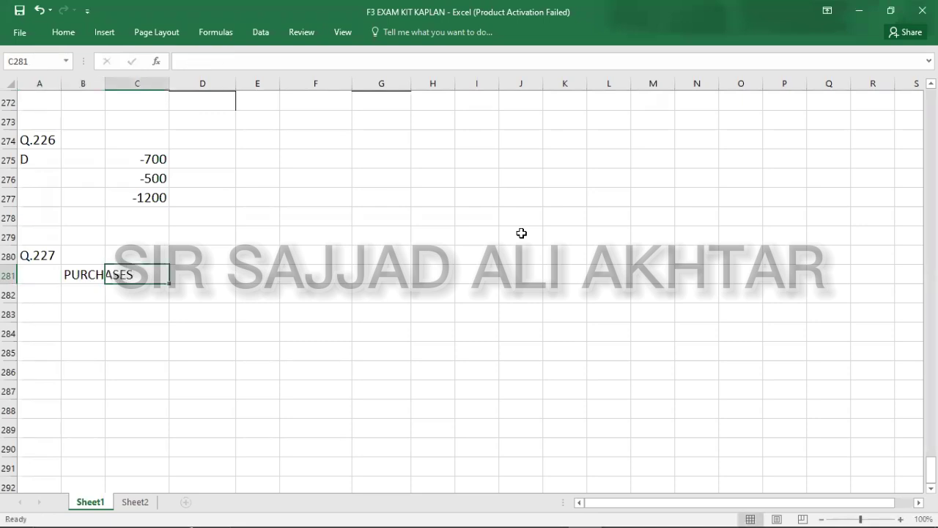
pyautogui.press('Right')
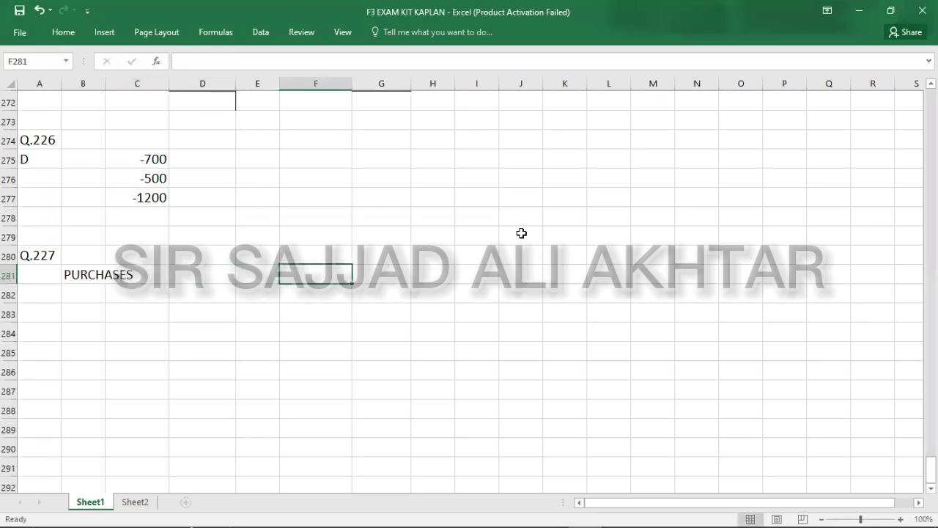
pyautogui.hotkey('alt', 'Tab')
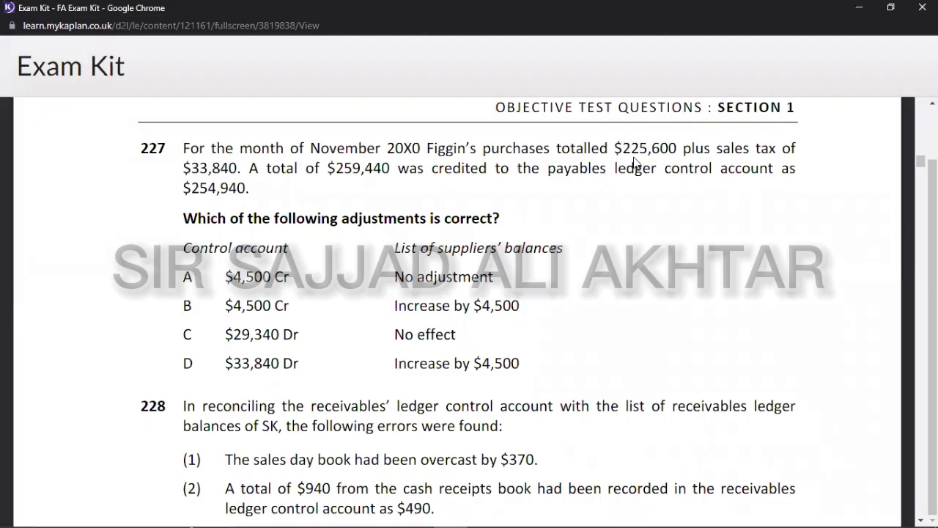
pyautogui.hotkey('alt', 'Tab')
pyautogui.write('225600')
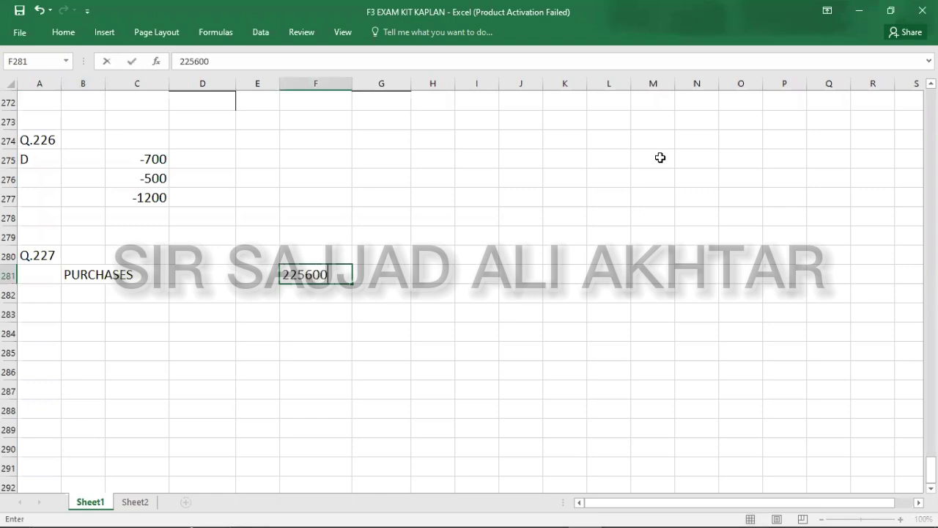
pyautogui.press('Return')
# Step: Enter SALES TAX in B282 and, after checking the Chrome Exam Kit, its amount 33840 in F282 in Excel
pyautogui.write('SALES ')
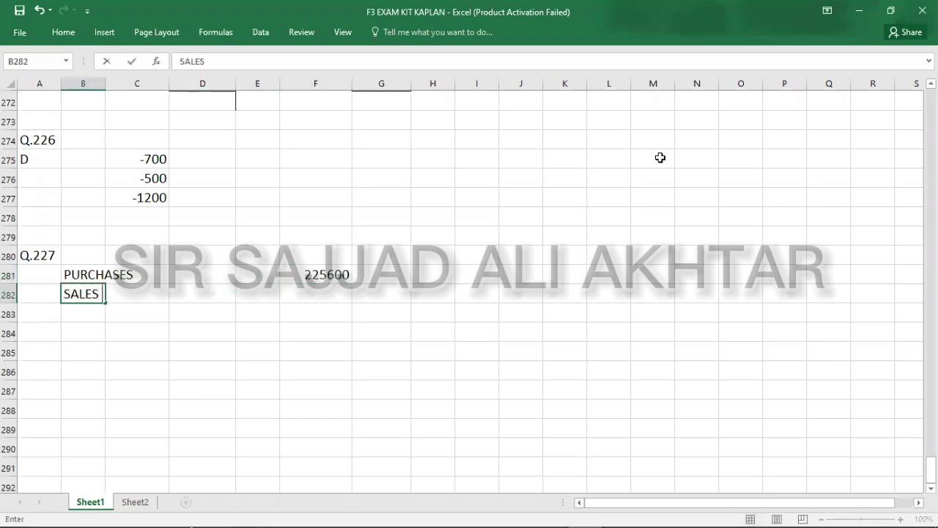
pyautogui.write('TA')
pyautogui.press('Right')
pyautogui.press('Right')
pyautogui.press('Right')
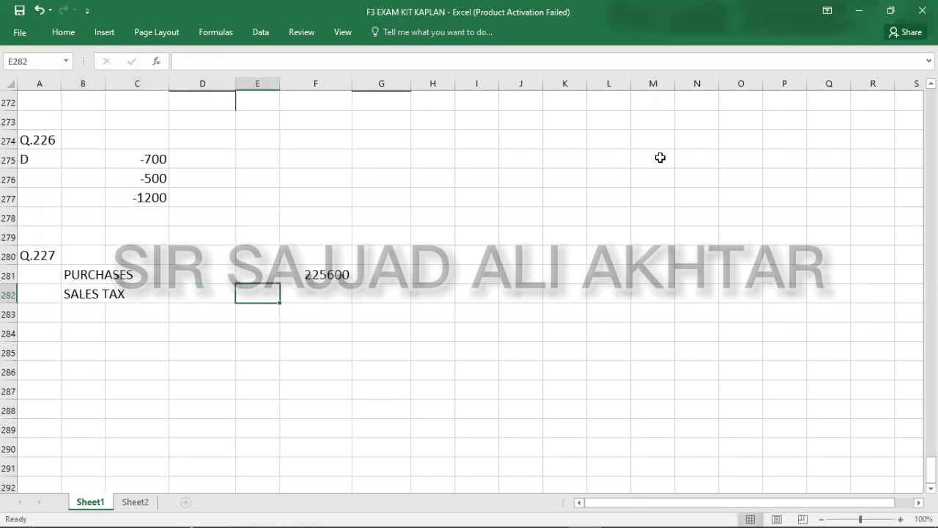
pyautogui.hotkey('alt', 'Tab')
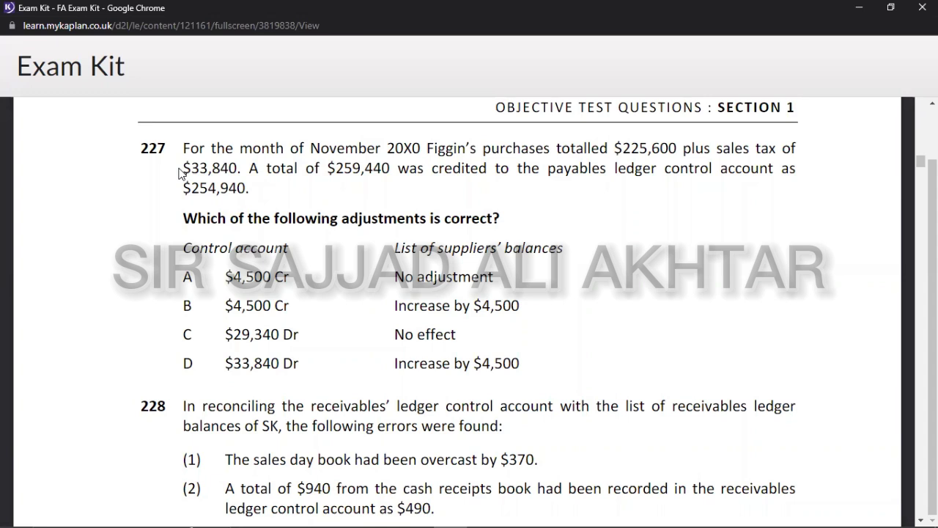
pyautogui.hotkey('alt', 'Tab')
pyautogui.write('3380')
pyautogui.write('40')
pyautogui.press('Return')
# Step: Complete the correct entry with A/P in C283 and the credit 259440 in G283, taking the amount from the Chrome Exam Kit
pyautogui.press('Right')
pyautogui.write('A/P')
pyautogui.press('Right')
pyautogui.press('Right')
pyautogui.press('Right')
pyautogui.press('Right')
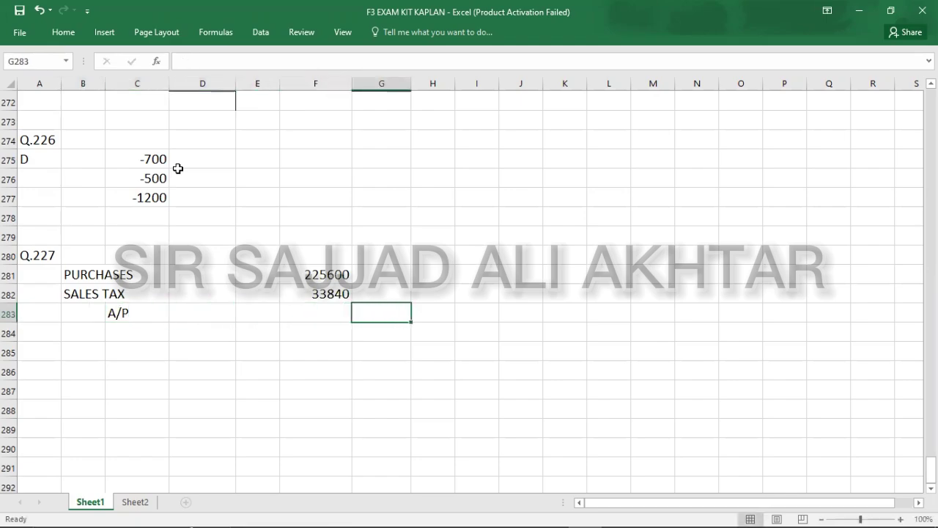
pyautogui.hotkey('alt', 'Tab')
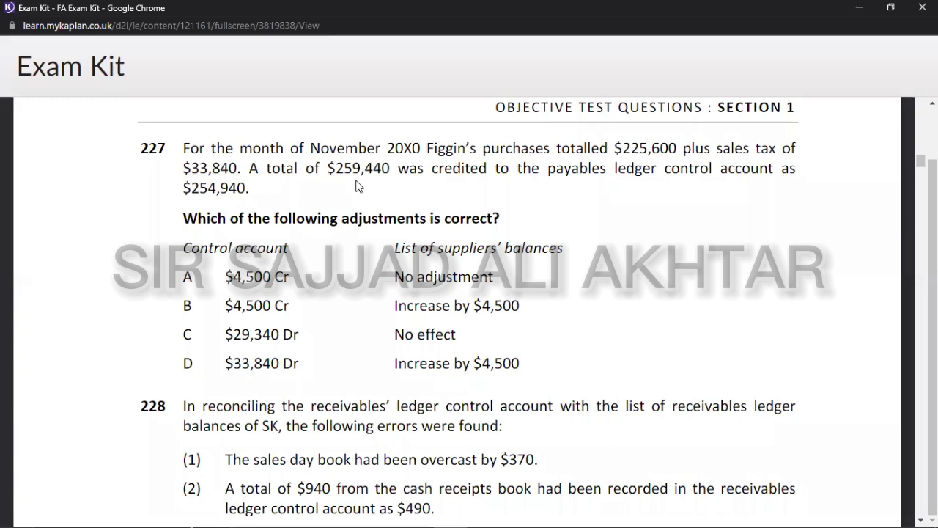
pyautogui.hotkey('alt', 'Tab')
pyautogui.write('2')
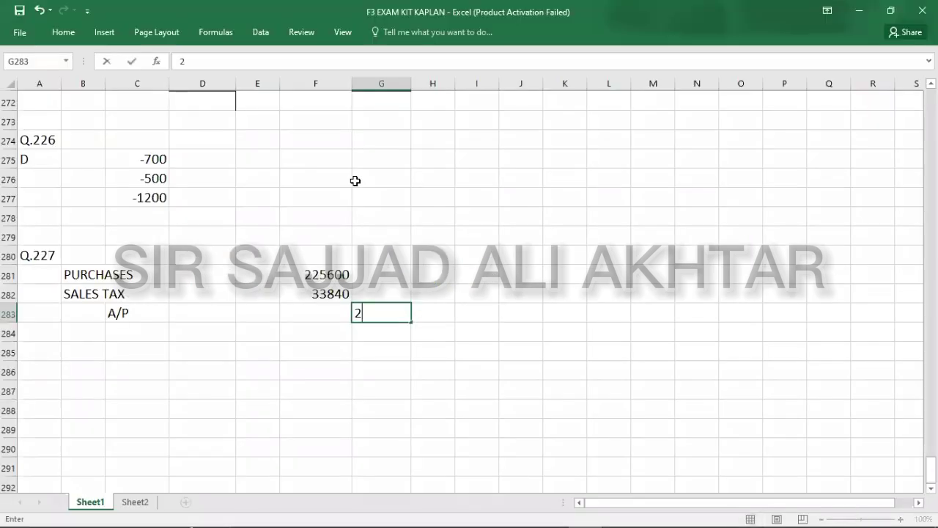
pyautogui.write('59440')
pyautogui.press('Return')
# Step: Bring the empty rows below the entry into view, then check in the Chrome Exam Kit the payables amount wrongly recorded in question 227
pyautogui.press('Down')
pyautogui.press('Down')
pyautogui.press('Left')
pyautogui.press('Down')
pyautogui.press('Down')
pyautogui.press('Down')
pyautogui.press('Down')
pyautogui.press('Down')
pyautogui.press('Down')
pyautogui.press('Down')
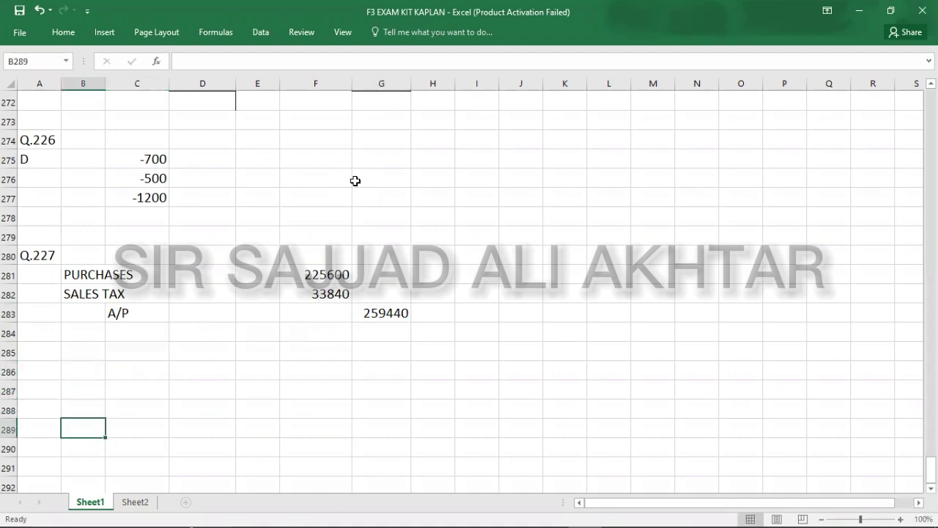
pyautogui.press('Down')
pyautogui.press('Down')
pyautogui.press('Down')
pyautogui.press('Down')
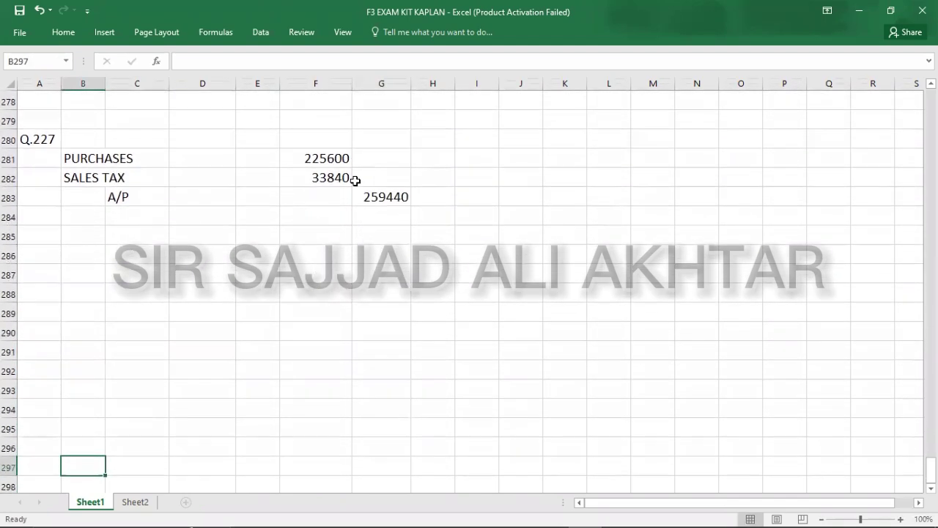
pyautogui.click(79, 235)
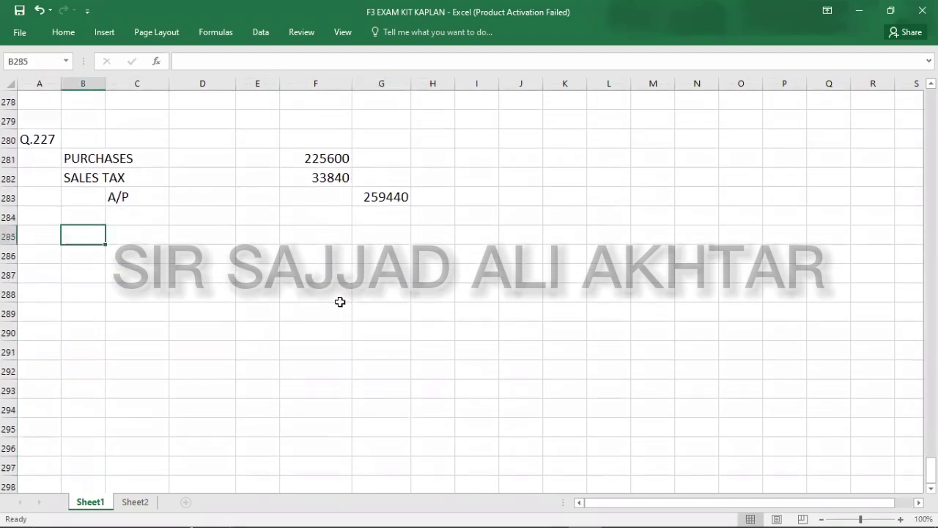
pyautogui.hotkey('alt', 'Tab')
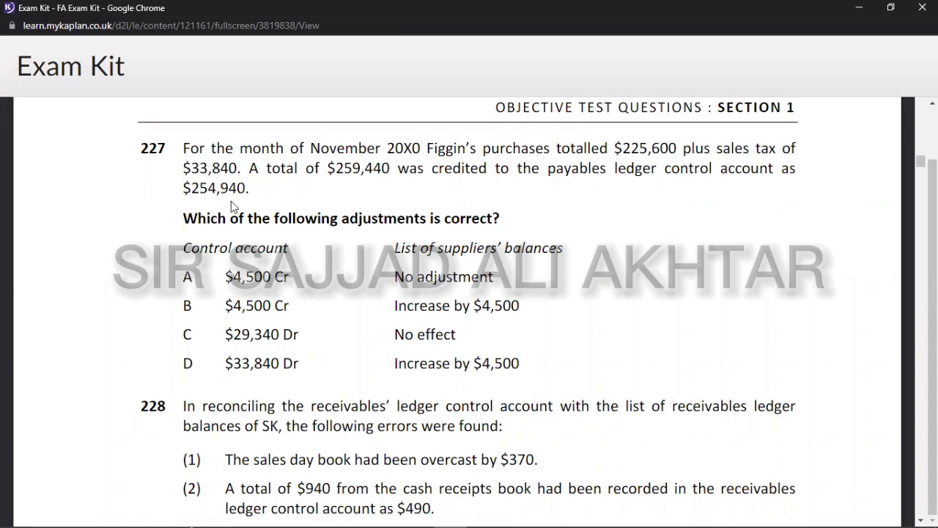
# Step: Return to Excel and copy the PURCHASES and SALES TAX lines in B281:F282 to B286
pyautogui.hotkey('alt', 'Tab')
pyautogui.press('Up')
pyautogui.press('Up')
pyautogui.press('Up')
pyautogui.press('Up')
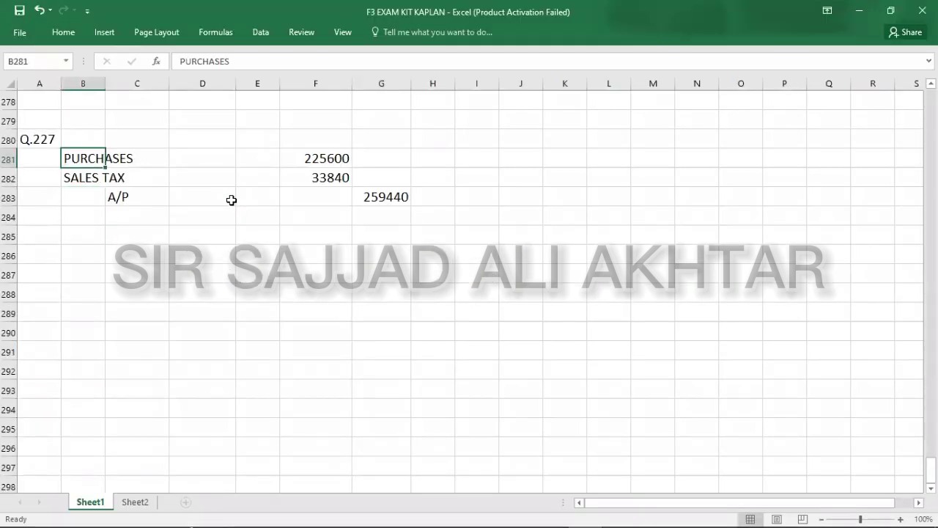
pyautogui.hotkey('shift', 'Right')
pyautogui.hotkey('shift', 'Right')
pyautogui.hotkey('shift', 'Right')
pyautogui.hotkey('shift', 'Right')
pyautogui.hotkey('shift', 'Down')
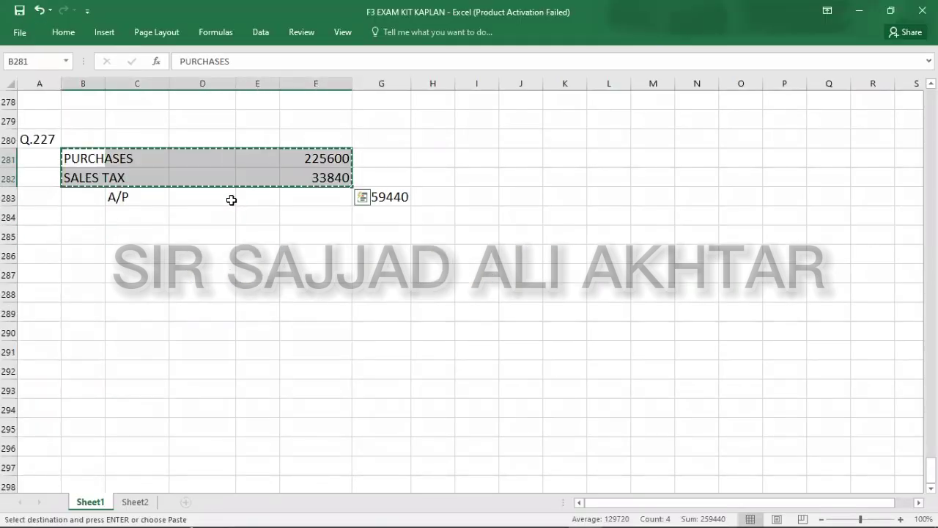
pyautogui.hotkey('ctrl', 'c')
pyautogui.press('Down')
pyautogui.press('Down')
pyautogui.press('Down')
pyautogui.press('Down')
pyautogui.press('Down')
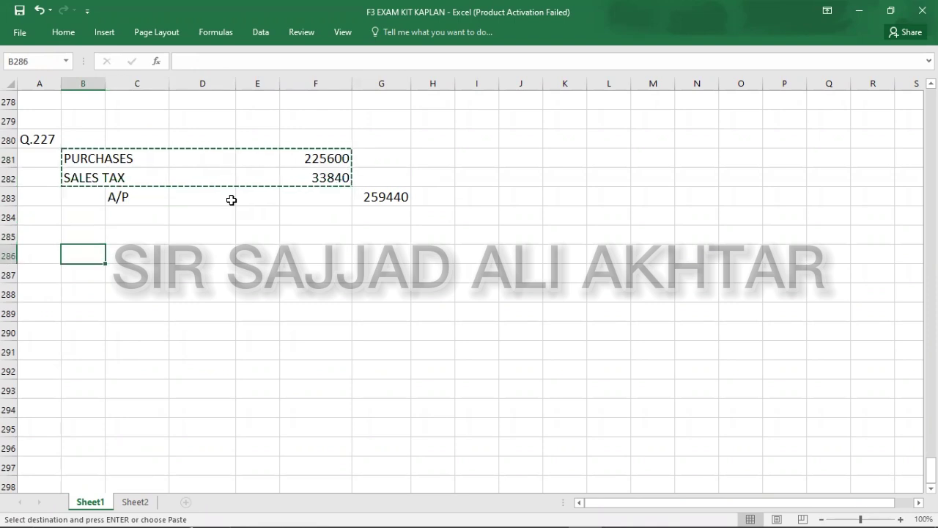
pyautogui.hotkey('ctrl', 'v')
# Step: Finish the second entry with A/P in C288 and the wrongly recorded credit 254940 in G288, checking the Chrome Exam Kit
pyautogui.press('Down')
pyautogui.press('Down')
pyautogui.press('Right')
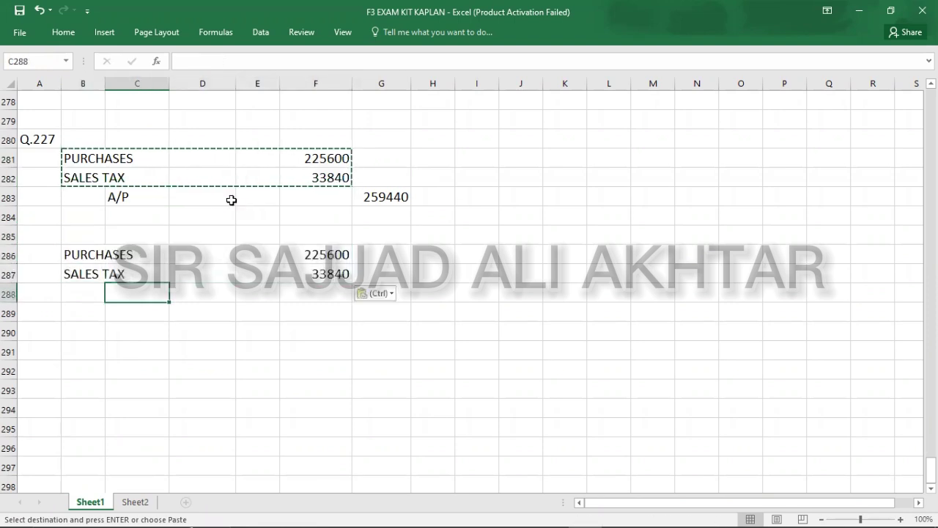
pyautogui.write('A/P')
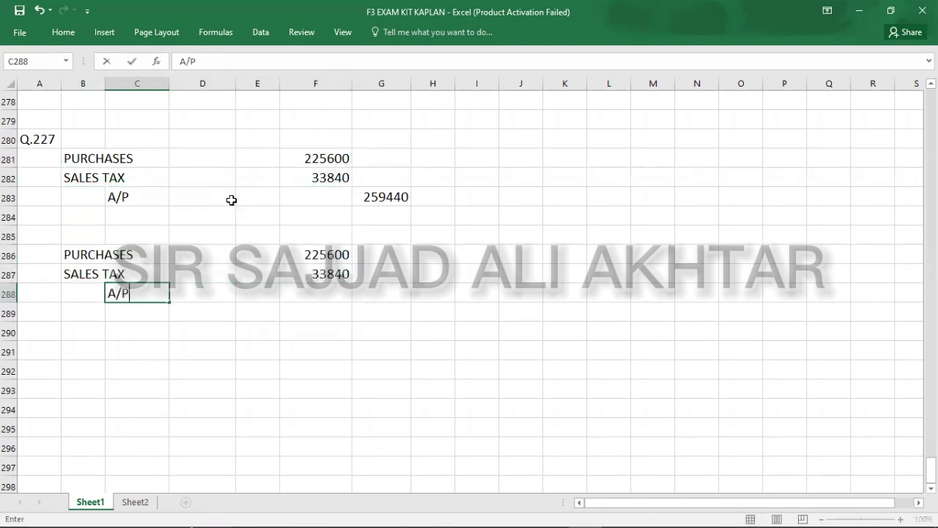
pyautogui.press('Right')
pyautogui.press('Right')
pyautogui.press('Right')
pyautogui.press('Right')
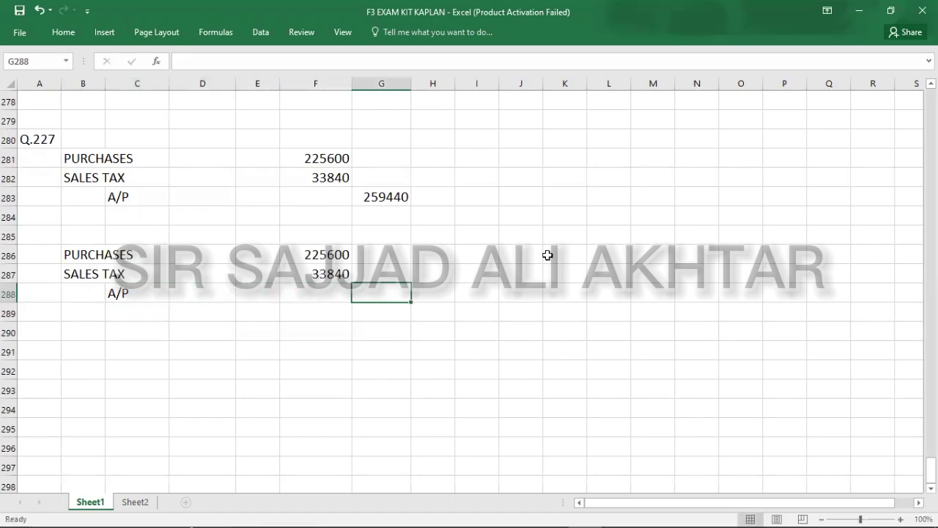
pyautogui.hotkey('alt', 'Tab')
pyautogui.hotkey('alt', 'Tab')
pyautogui.write('254940')
pyautogui.press('Return')
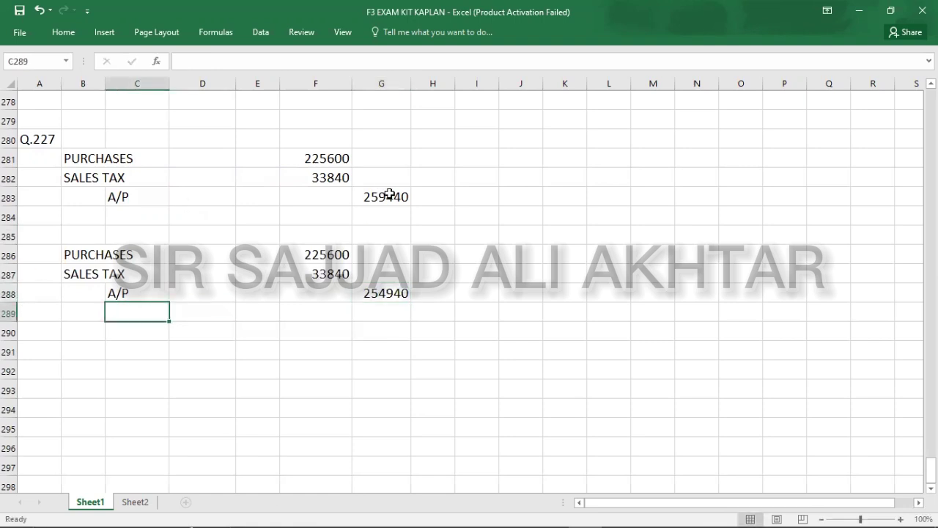
# Step: Compare the payables credits in G283 and G288, then calculate 259440 minus 254940 in Calculator
pyautogui.click(389, 193)
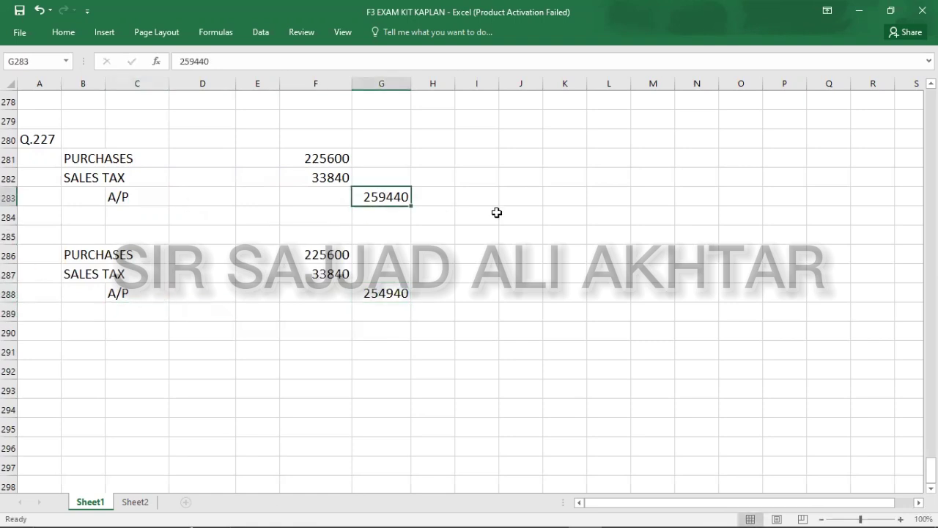
pyautogui.click(386, 297)
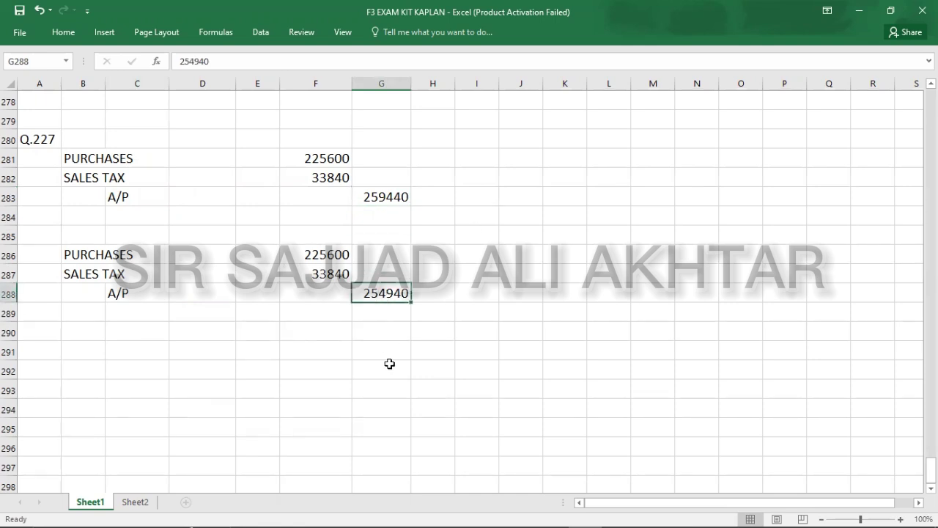
pyautogui.click(388, 198)
pyautogui.click(384, 291)
pyautogui.hotkey('alt', 'Tab')
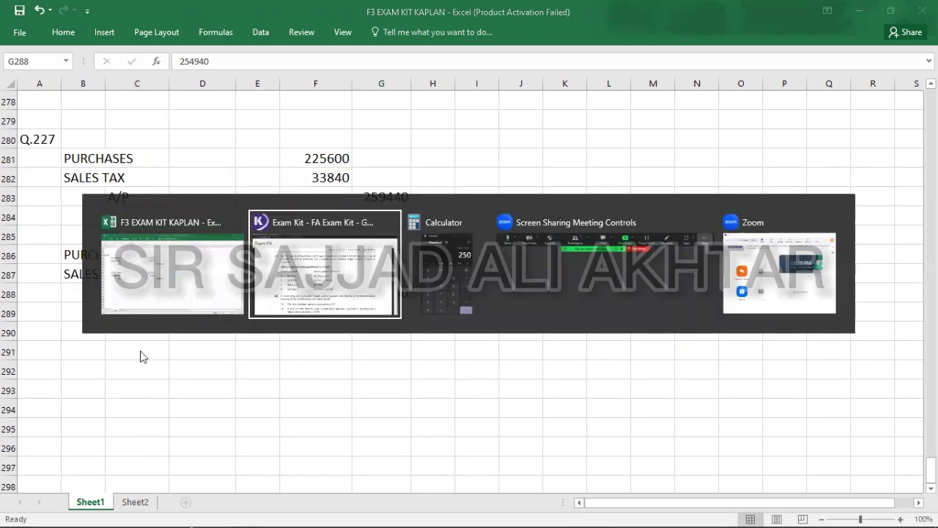
pyautogui.press('Tab')
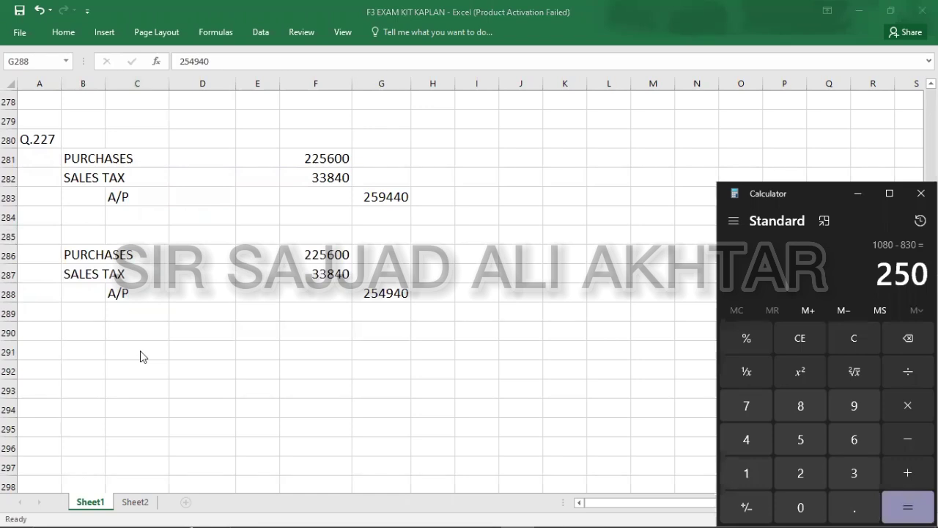
pyautogui.write('259,440')
pyautogui.press('-')
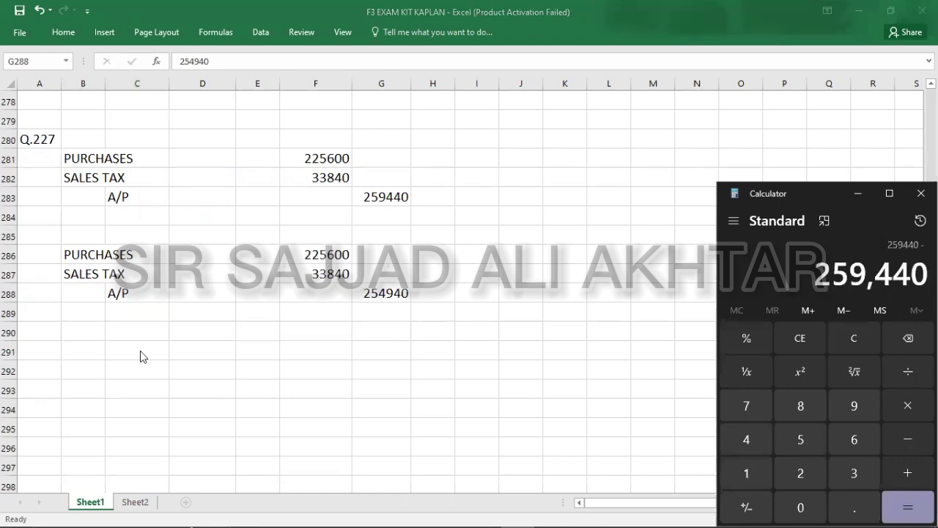
pyautogui.write('254940')
pyautogui.press('Return')
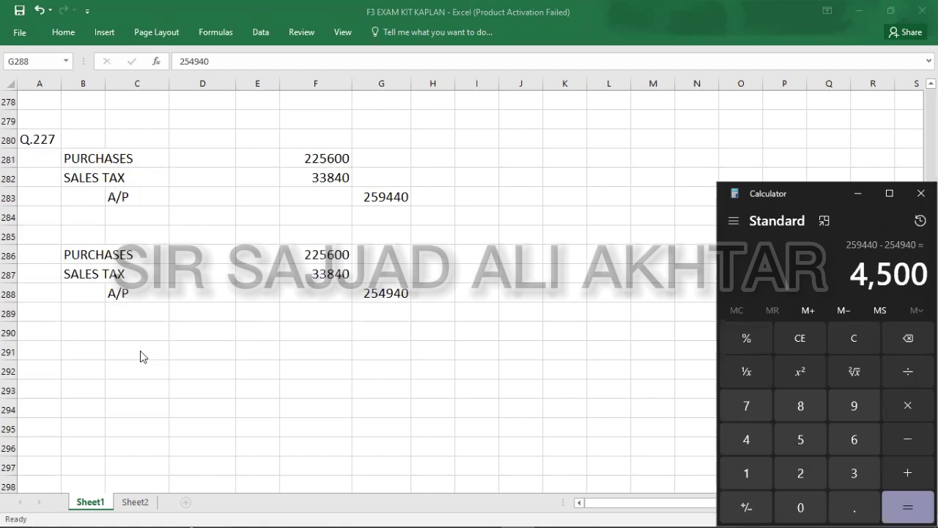
# Step: Check question 227's answer options in the Chrome Exam Kit and record answer A in A281 in Excel
pyautogui.hotkey('alt', 'Tab', 'Tab')
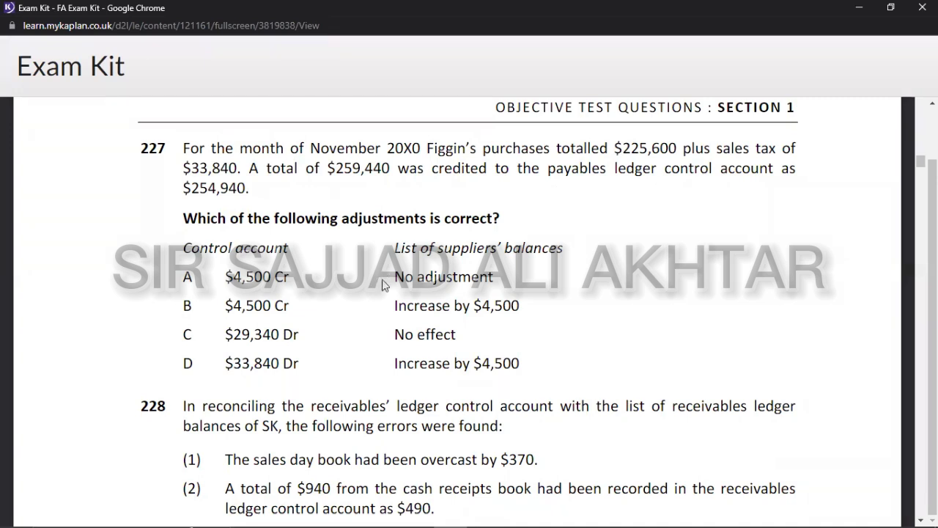
pyautogui.hotkey('alt', 'Tab')
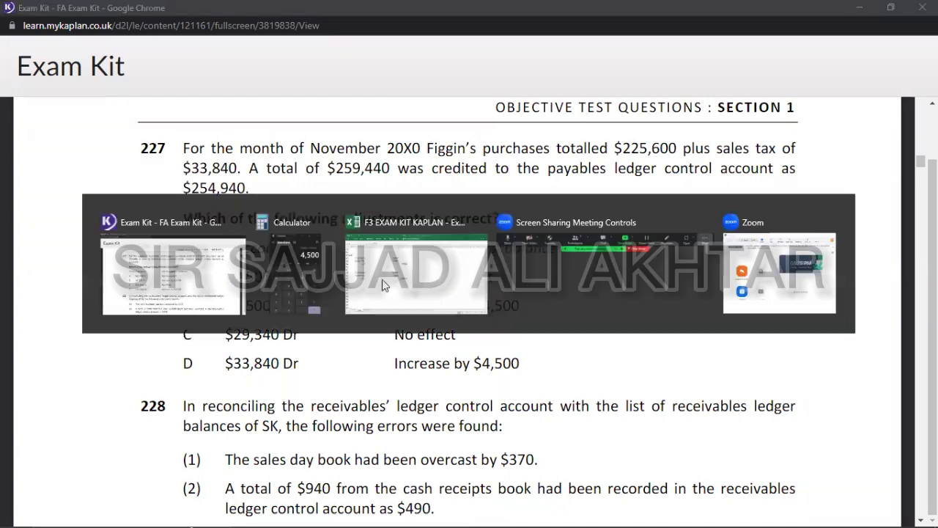
pyautogui.hotkey('alt', 'Tab')
pyautogui.press('Tab')
pyautogui.press('Left')
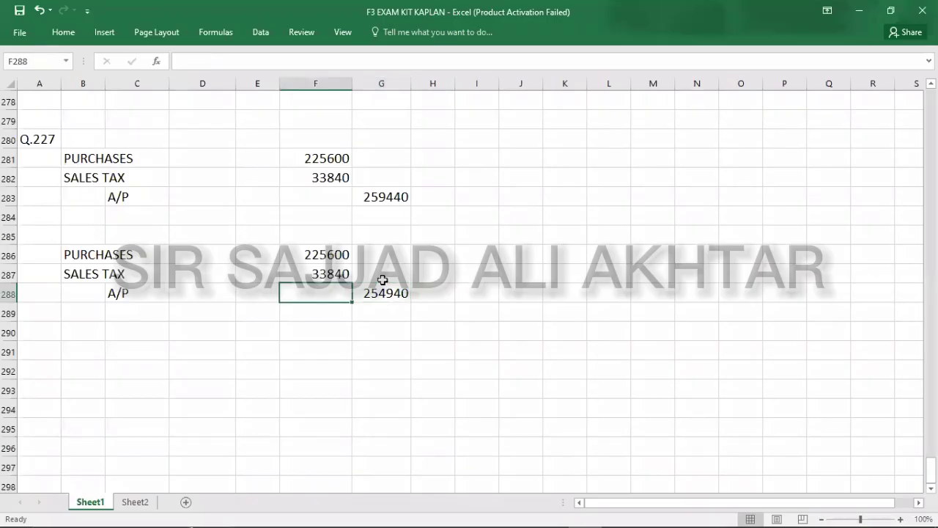
pyautogui.press('Home')
pyautogui.press('Up')
pyautogui.press('Up')
pyautogui.press('Up')
pyautogui.press('Up')
pyautogui.press('Up')
pyautogui.press('Up')
pyautogui.press('Up')
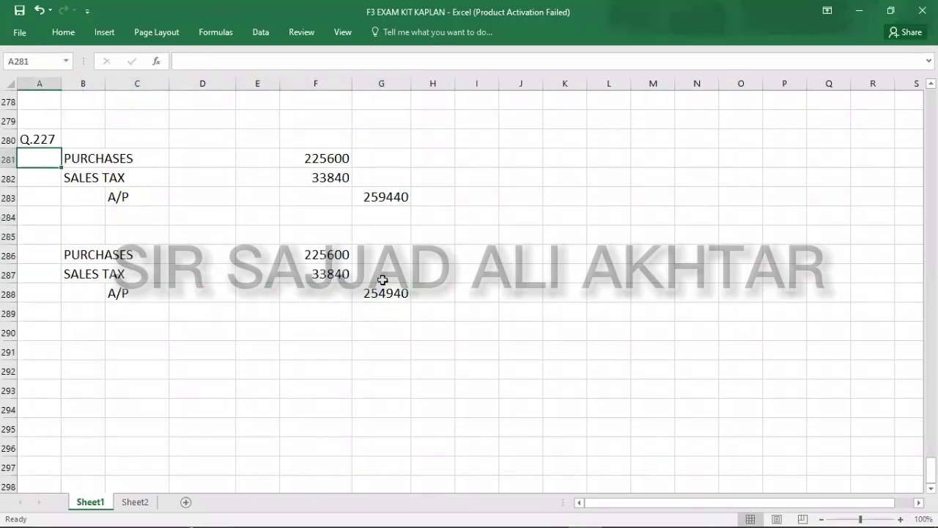
pyautogui.write('A')
pyautogui.press('Return')
pyautogui.press('Down')
pyautogui.press('Down')
pyautogui.press('Down')
pyautogui.press('Down')
pyautogui.press('Down')
pyautogui.press('Down')
pyautogui.press('Down')
pyautogui.press('Down')
pyautogui.press('Down')
pyautogui.press('Down')
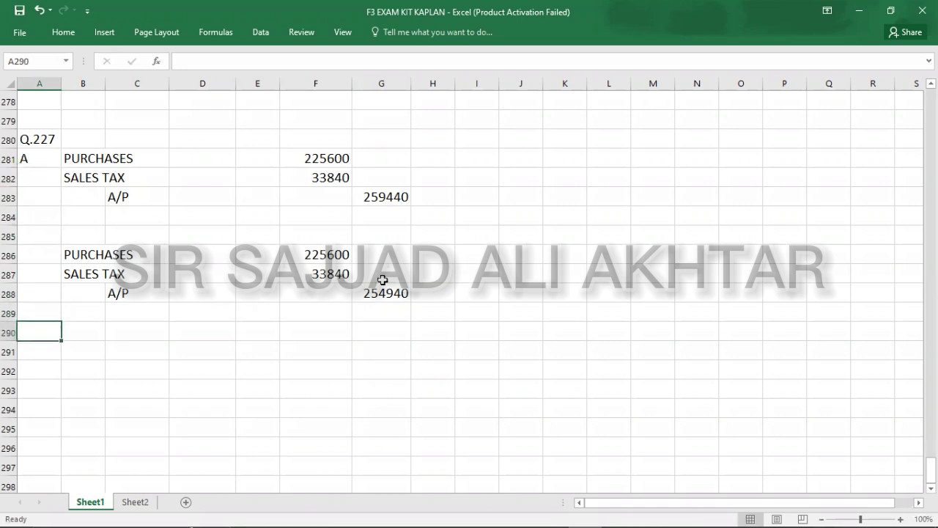
# Step: Label cell A291 Q.228 and switch to the Chrome Exam Kit to read question 228 on receivables reconciliation
pyautogui.write('Q.228')
pyautogui.press('Return')
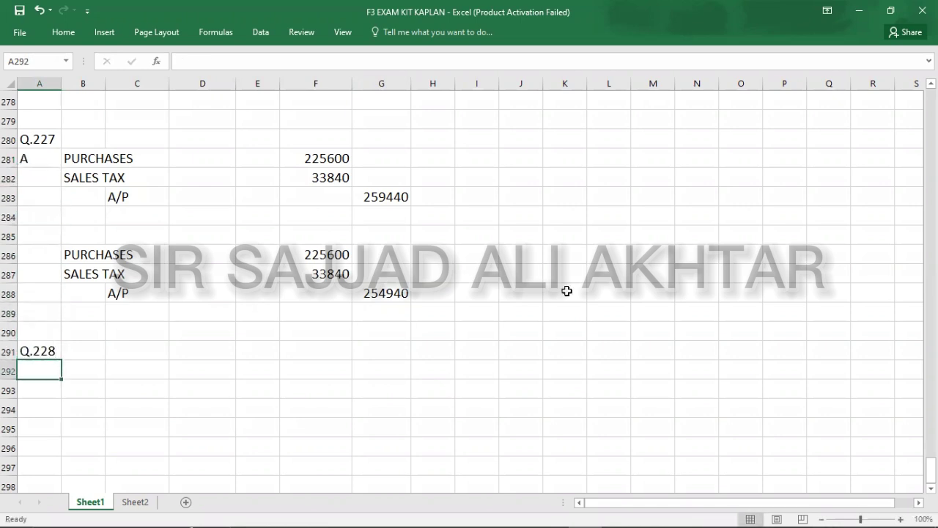
pyautogui.hotkey('alt', 'Tab')
pyautogui.press('Tab')
pyautogui.scroll(-2, 566, 293)
pyautogui.scroll(-3, 566, 296)
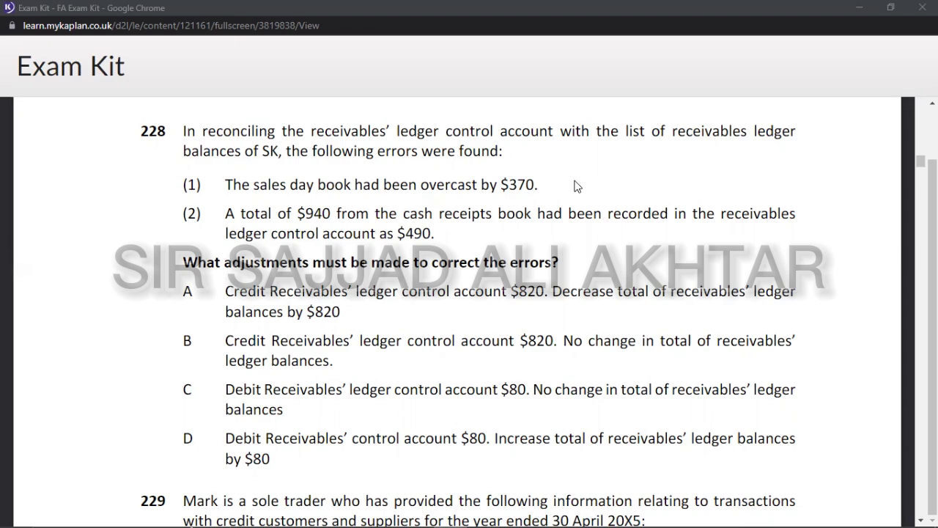
# Step: Return to Excel and start correction 1 in row 292 with SALES in B292 and A/R CONT. ACC. in C293
pyautogui.hotkey('alt', 'Tab')
pyautogui.hotkey('alt', 'Tab')
pyautogui.press('Return')
pyautogui.press('Down')
pyautogui.press('Down')
pyautogui.press('Down')
pyautogui.press('Down')
pyautogui.press('Down')
pyautogui.press('Down')
pyautogui.press('Down')
pyautogui.press('Down')
pyautogui.press('Down')
pyautogui.press('Down')
pyautogui.press('Down')
pyautogui.press('Down')
pyautogui.press('Down')
pyautogui.press('Down')
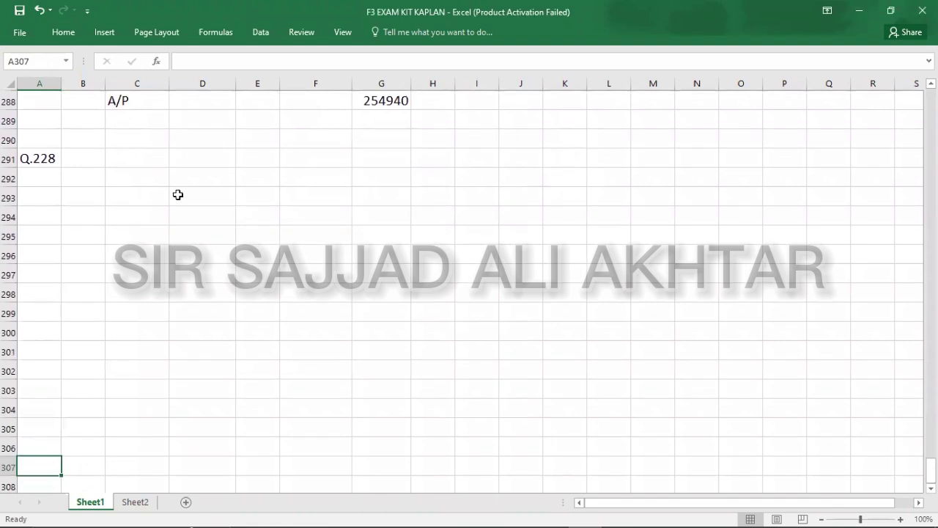
pyautogui.click(101, 177)
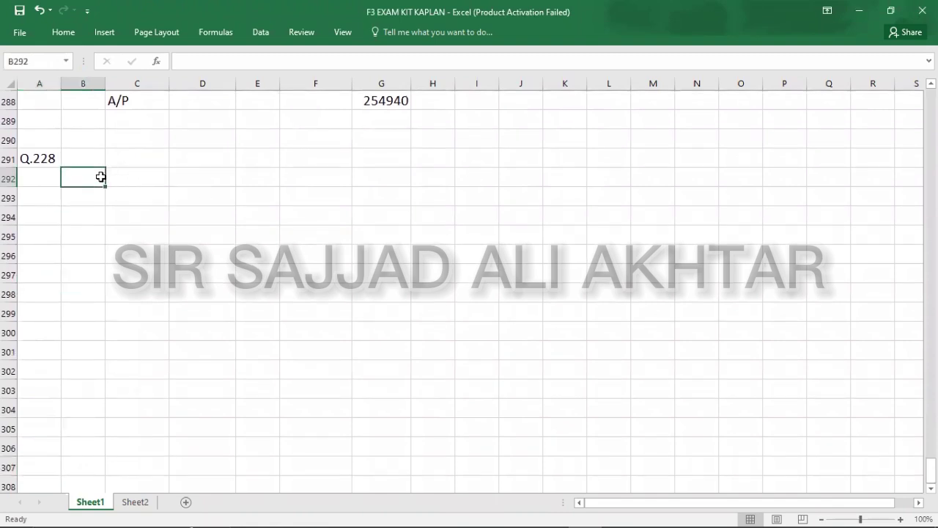
pyautogui.press('Left')
pyautogui.write('1')
pyautogui.press('Right')
pyautogui.write('SALES')
pyautogui.press('Return')
pyautogui.press('Right')
pyautogui.write('A/R CONT. ACC.')
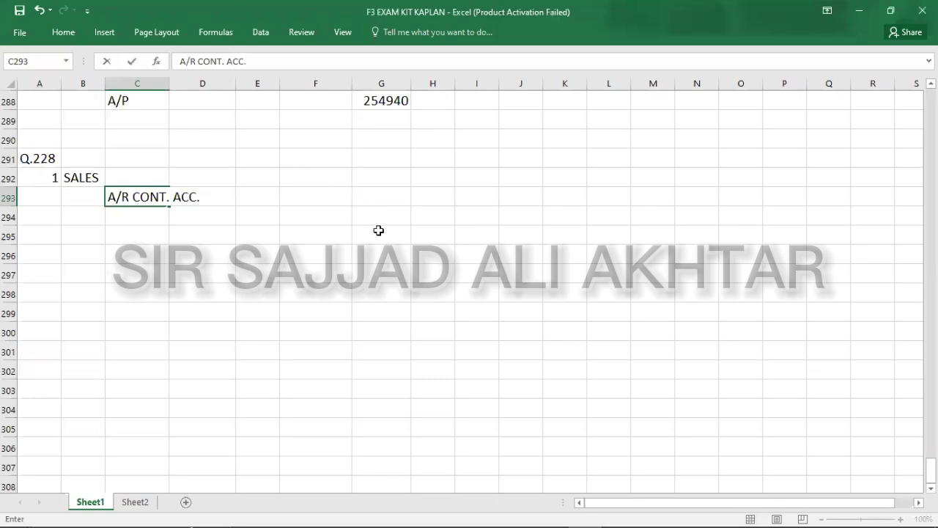
# Step: Check the overcast amount in the Chrome Exam Kit and enter 370 in F292 and G293 in Excel
pyautogui.click(325, 175)
pyautogui.hotkey('alt', 'Tab')
pyautogui.hotkey('alt', 'Tab')
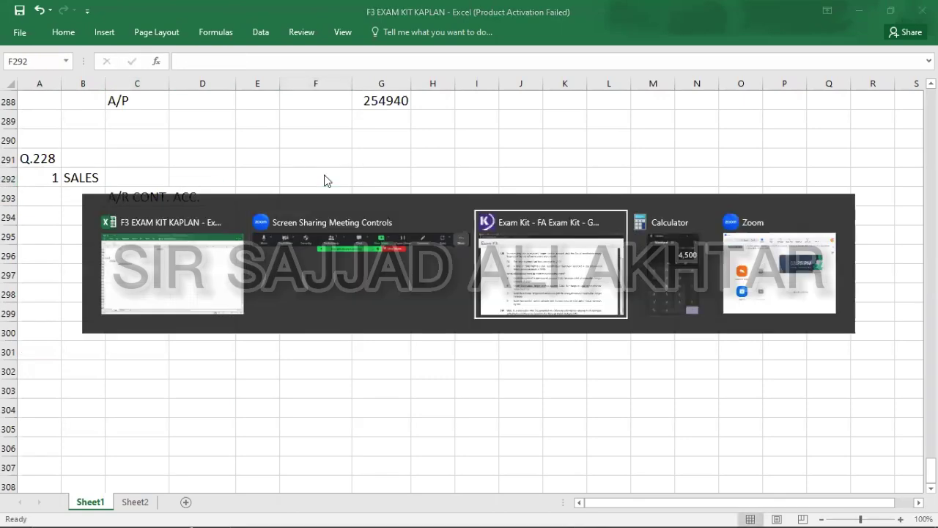
pyautogui.hotkey('alt', 'Tab')
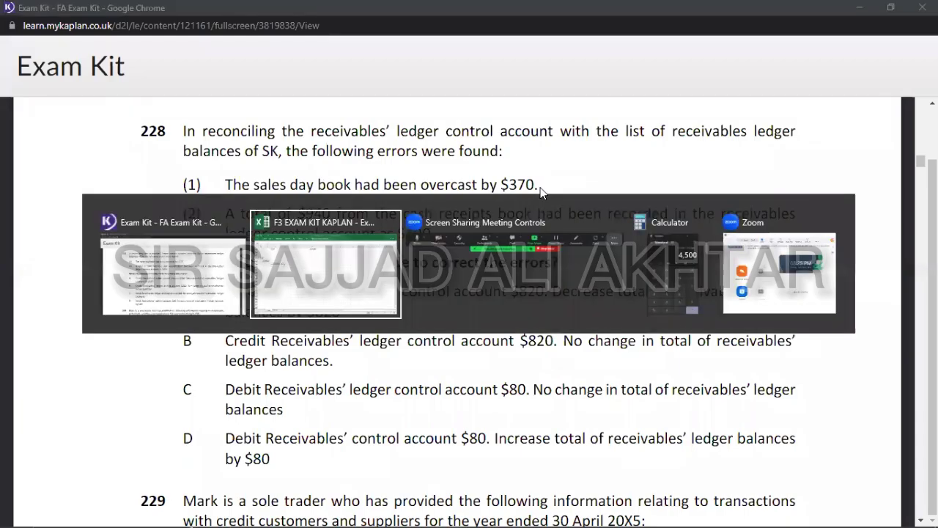
pyautogui.write('370')
pyautogui.press('Return')
pyautogui.press('Tab')
pyautogui.write('37')
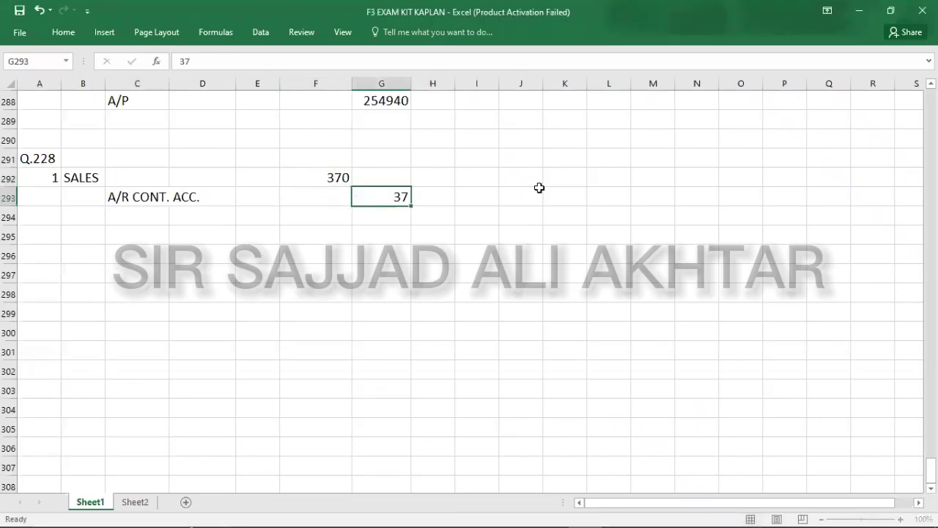
pyautogui.press('Return')
pyautogui.press('Up')
pyautogui.press('Right')
pyautogui.write('370')
pyautogui.press('Return')
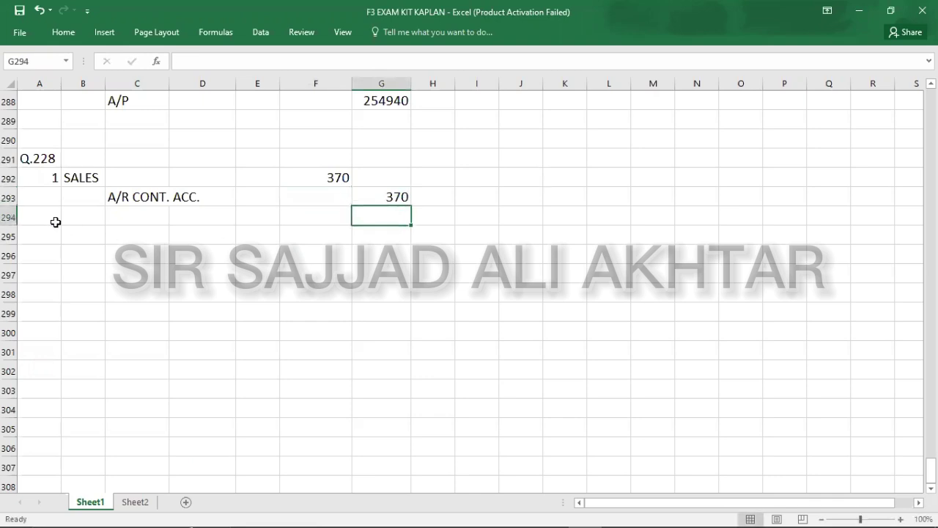
# Step: Number the second correction 2 in A295 and read error 2 of question 228 in the Chrome Exam Kit
pyautogui.click(77, 182)
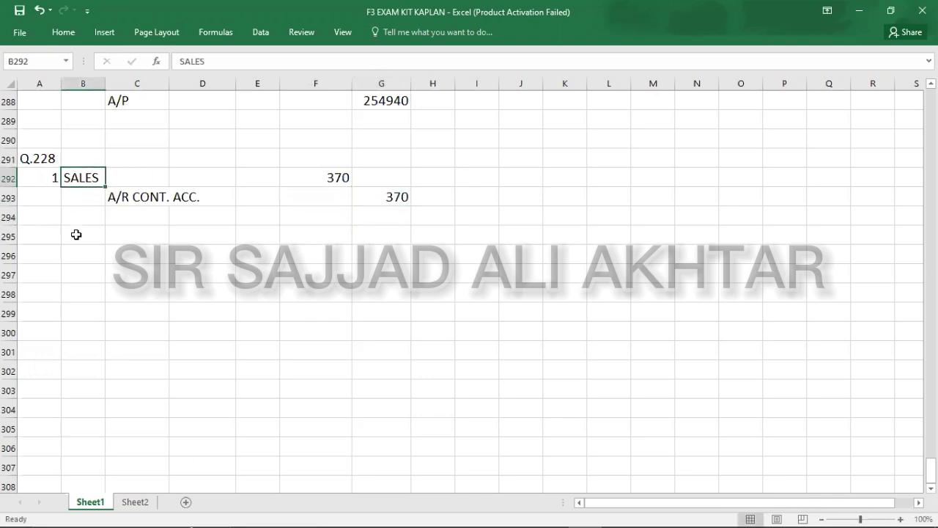
pyautogui.click(57, 235)
pyautogui.write('2')
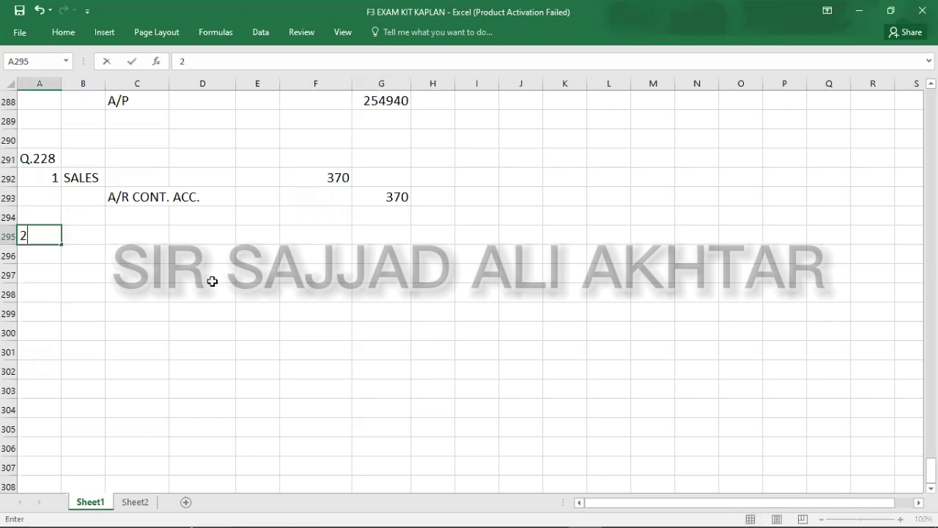
pyautogui.press('Tab')
pyautogui.hotkey('alt', 'Tab')
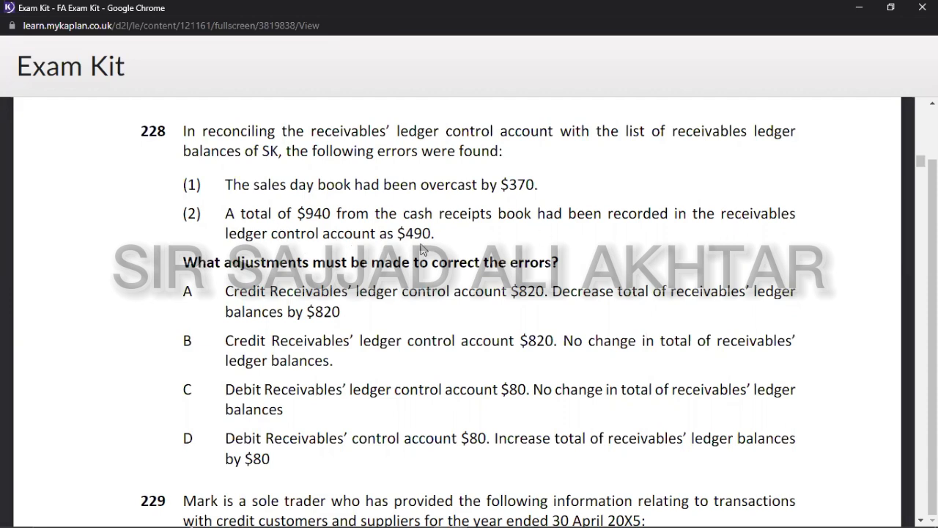
# Step: Switch to Calculator and calculate 940 minus 490 for the cash receipts error
pyautogui.hotkey('alt', 'Tab')
pyautogui.hotkey('alt', 'Tab')
pyautogui.hotkey('alt', 'Tab')
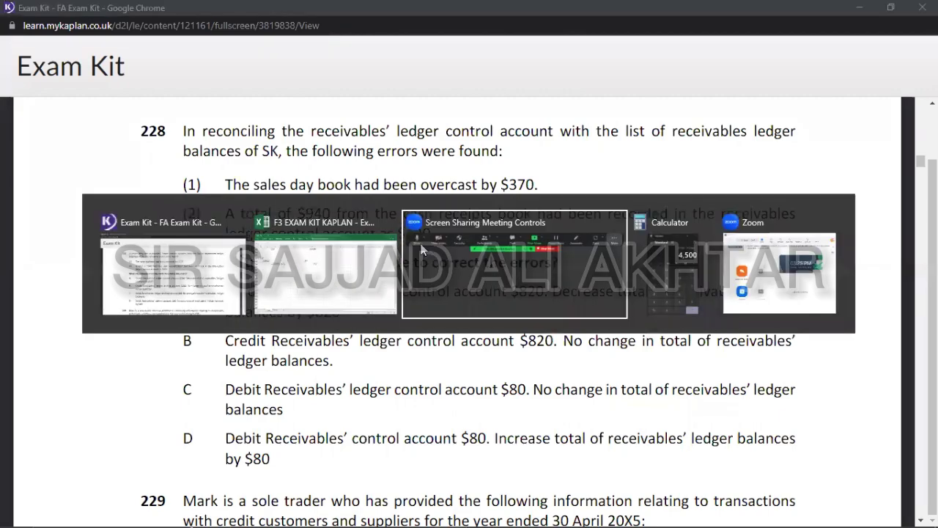
pyautogui.press('Escape')
pyautogui.write('940')
pyautogui.press('-')
pyautogui.write('490')
pyautogui.press('Return')
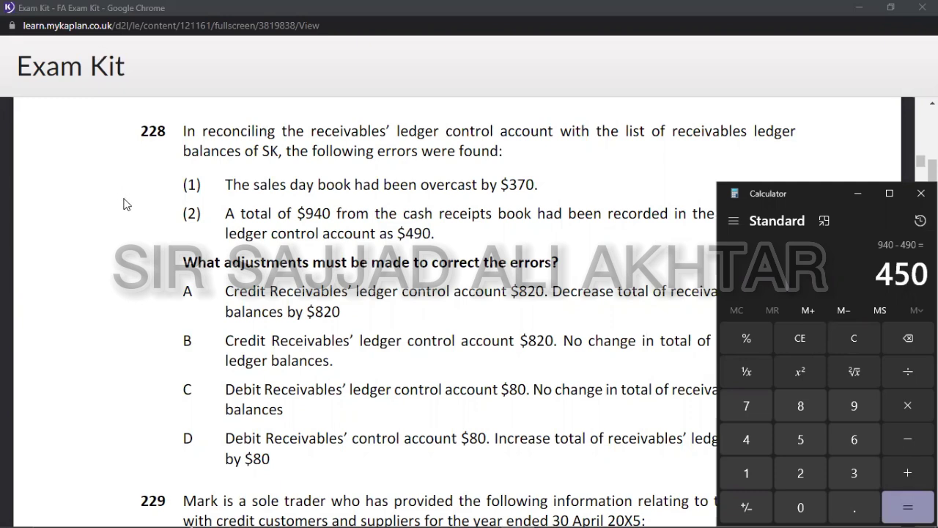
# Step: Return to Excel and enter the debit line CASH in B295 with 940 in F295
pyautogui.hotkey('alt', 'Tab')
pyautogui.hotkey('alt', 'Tab')
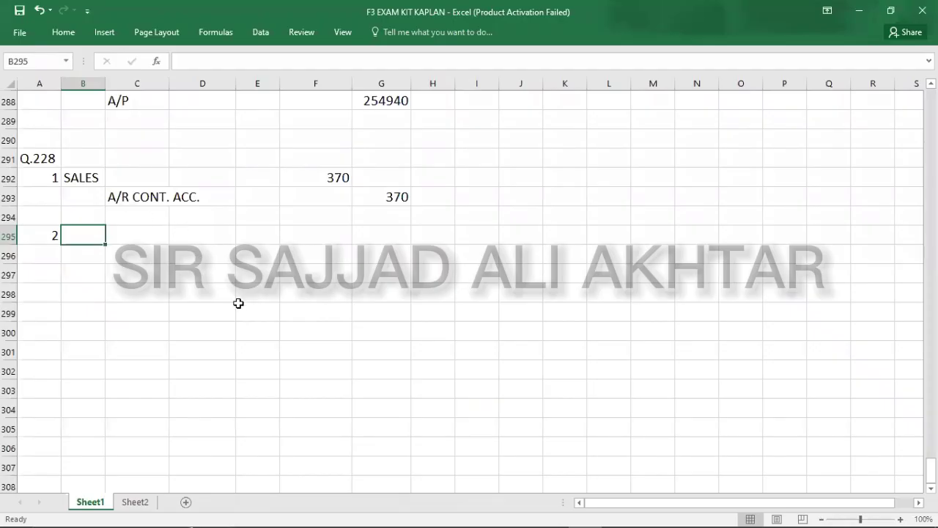
pyautogui.write('CASH')
pyautogui.press('Tab')
pyautogui.press('Tab')
pyautogui.press('Tab')
pyautogui.press('Tab')
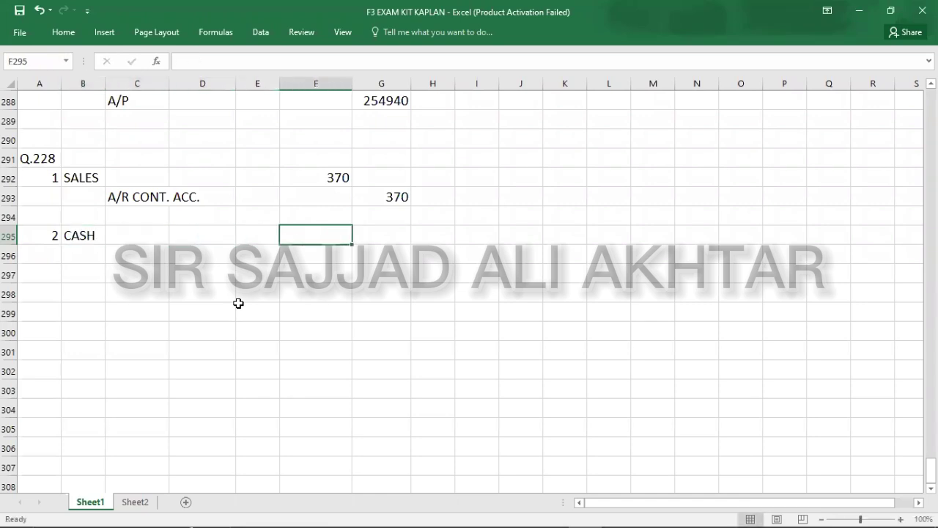
pyautogui.write('940')
pyautogui.press('Return')
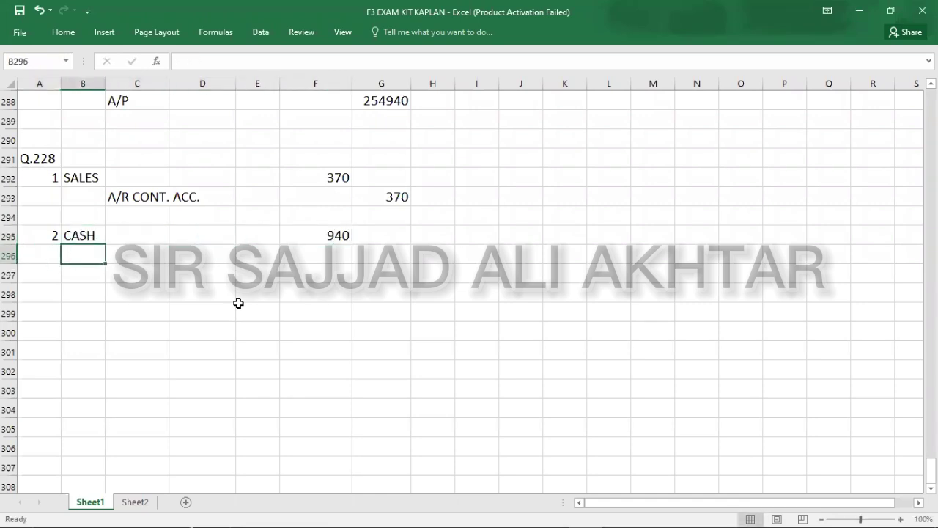
# Step: Enter the credit line A/R in C296 with 940 in G296
pyautogui.press('Tab')
pyautogui.write('A/R')
pyautogui.press('Tab')
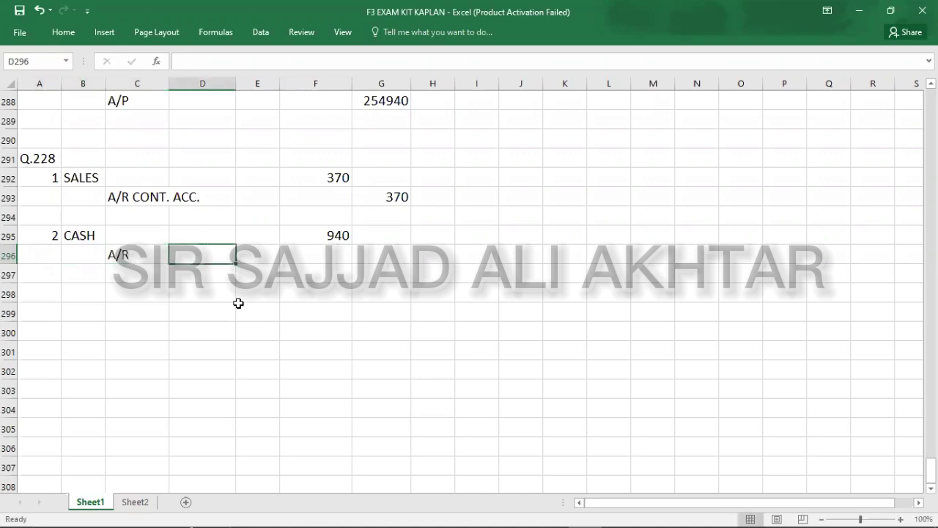
pyautogui.press('Tab')
pyautogui.press('Tab')
pyautogui.press('Tab')
pyautogui.write('940')
pyautogui.press('Return')
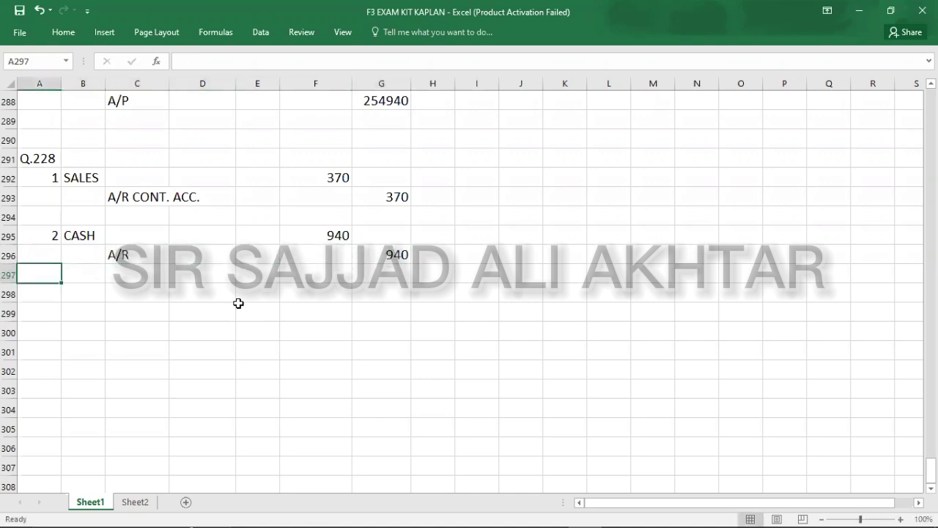
# Step: Replace the A/R label in C296 with a copy of A/R CONT. ACC. from C293
pyautogui.press('Up')
pyautogui.press('Up')
pyautogui.press('Up')
pyautogui.press('Right')
pyautogui.press('Up')
pyautogui.press('Right')
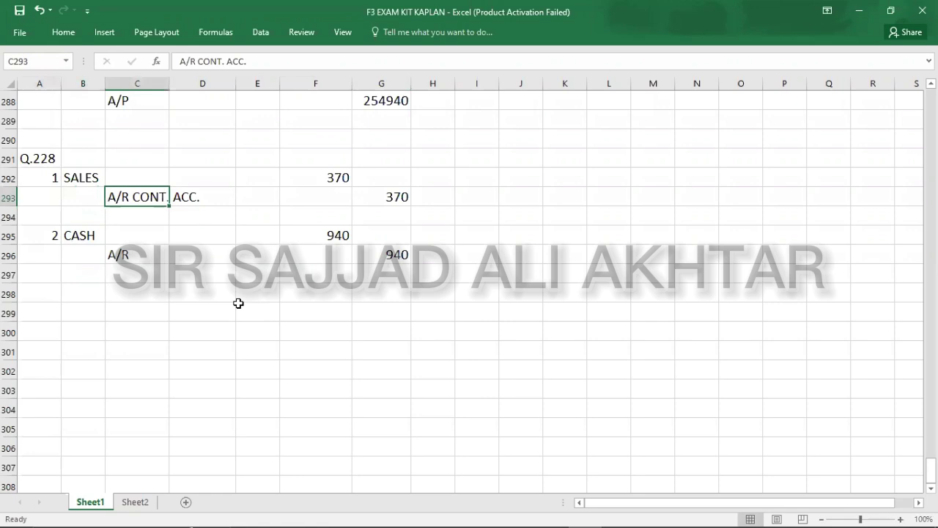
pyautogui.hotkey('ctrl', 'c')
pyautogui.press('Down')
pyautogui.press('Down')
pyautogui.press('Down')
pyautogui.press('Delete')
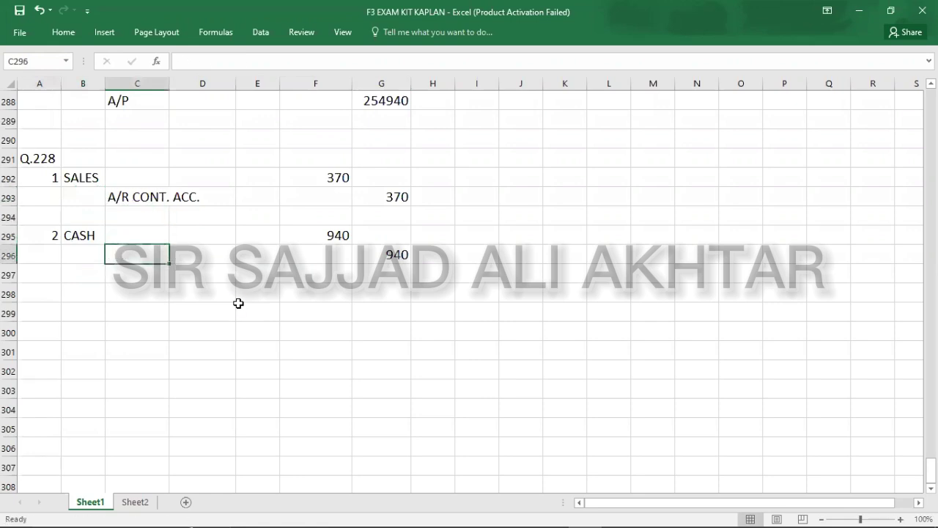
pyautogui.press('Up')
pyautogui.press('Up')
pyautogui.press('Up')
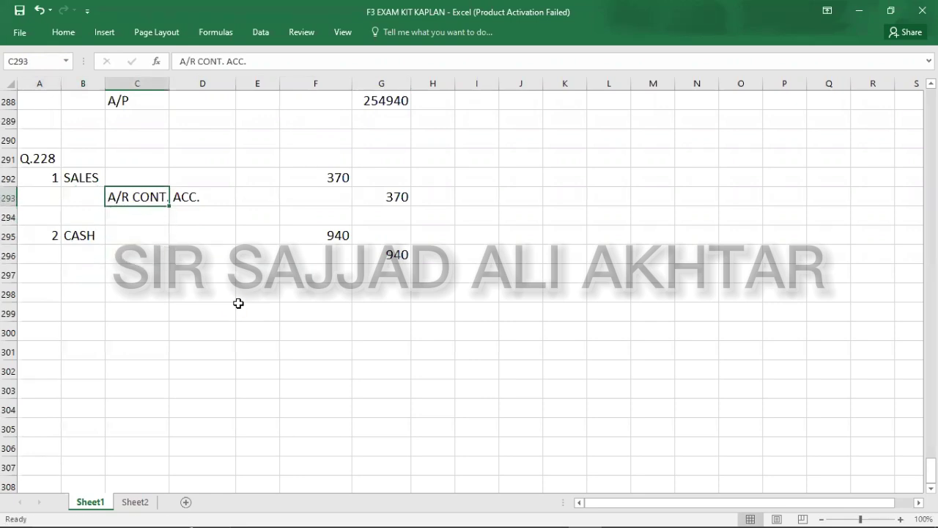
pyautogui.hotkey('ctrl', 'c')
pyautogui.press('Down')
pyautogui.press('Down')
pyautogui.press('Down')
pyautogui.hotkey('ctrl', 'v')
# Step: Start the wrongly recorded entry with CASH in B298 and 940 in F298
pyautogui.press('Down')
pyautogui.press('Down')
pyautogui.press('Left')
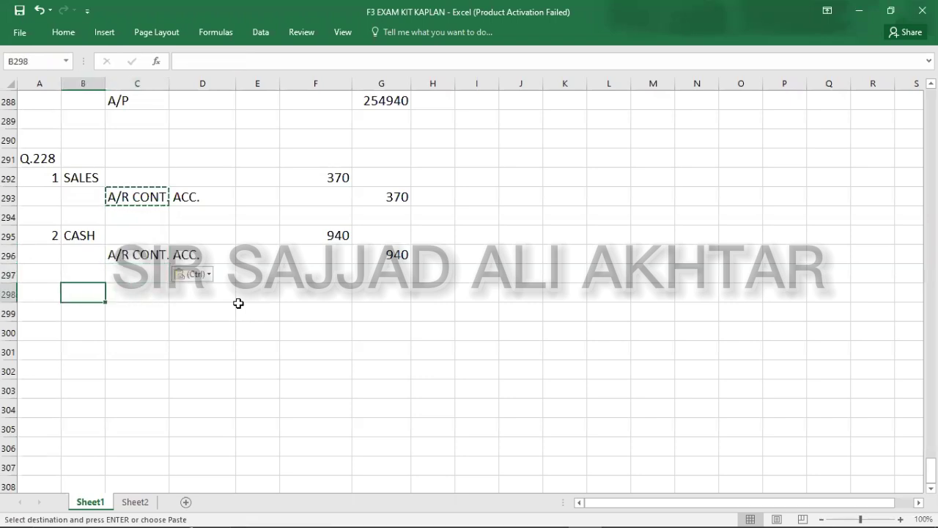
pyautogui.write('CASH')
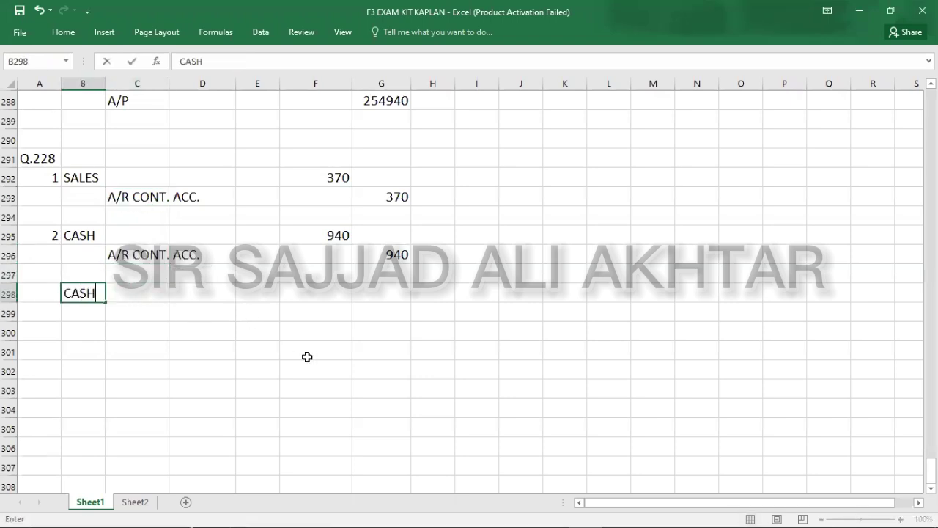
pyautogui.press('Right')
pyautogui.press('Right')
pyautogui.press('Right')
pyautogui.press('Right')
pyautogui.write('940')
# Step: Copy A/R CONT. ACC. from C296 to C299 and enter the wrongly recorded credit 490 in G299
pyautogui.press('Down')
pyautogui.press('Left')
pyautogui.press('Left')
pyautogui.press('Left')
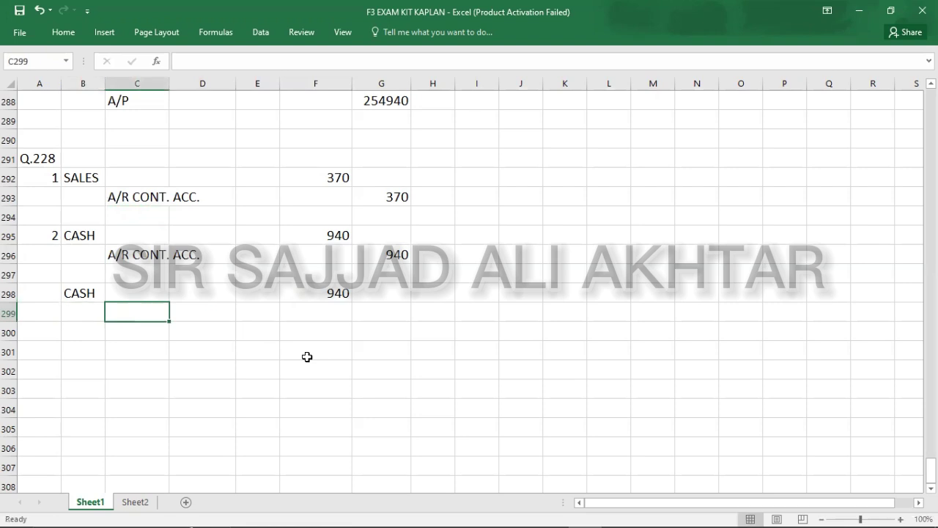
pyautogui.press('Up')
pyautogui.press('Up')
pyautogui.press('Up')
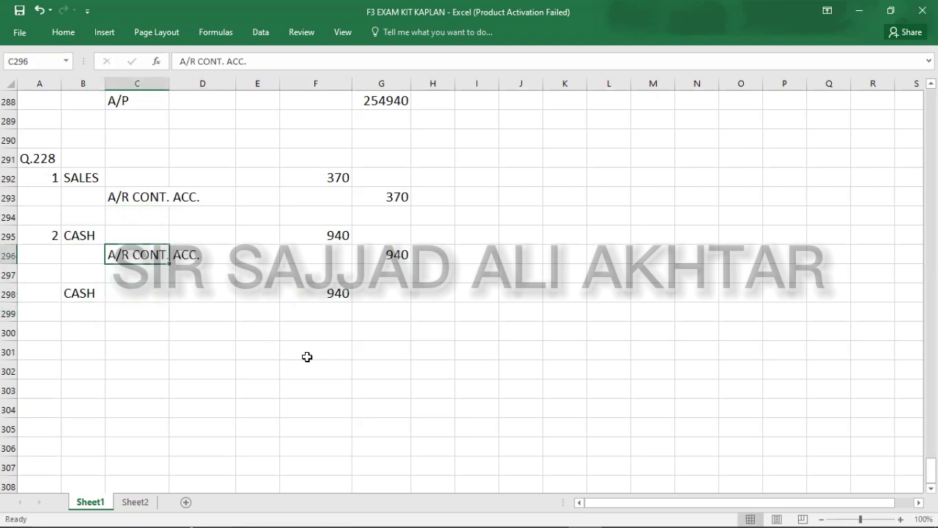
pyautogui.hotkey('ctrl', 'c')
pyautogui.press('Down')
pyautogui.press('Down')
pyautogui.hotkey('ctrl', 'v')
pyautogui.press('Right')
pyautogui.press('Right')
pyautogui.press('Right')
pyautogui.press('Right')
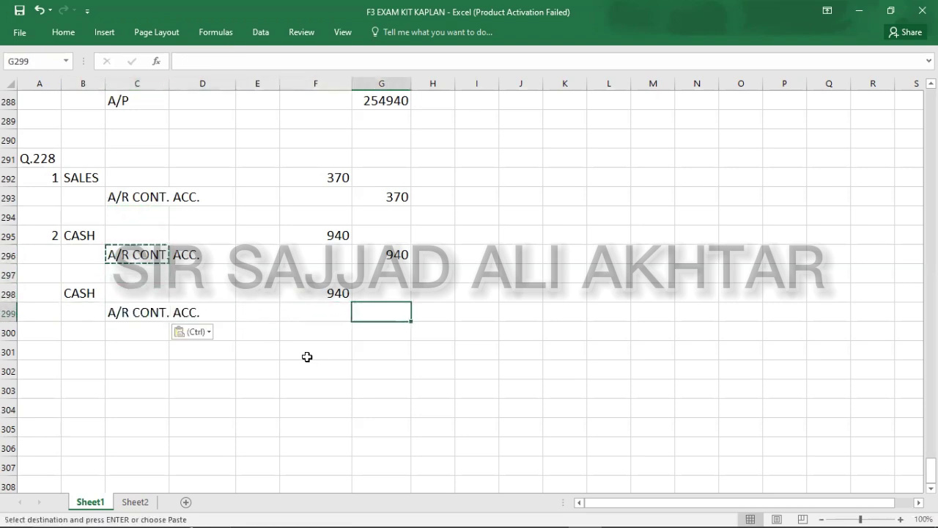
pyautogui.write('490')
pyautogui.press('Return')
pyautogui.press('Down')
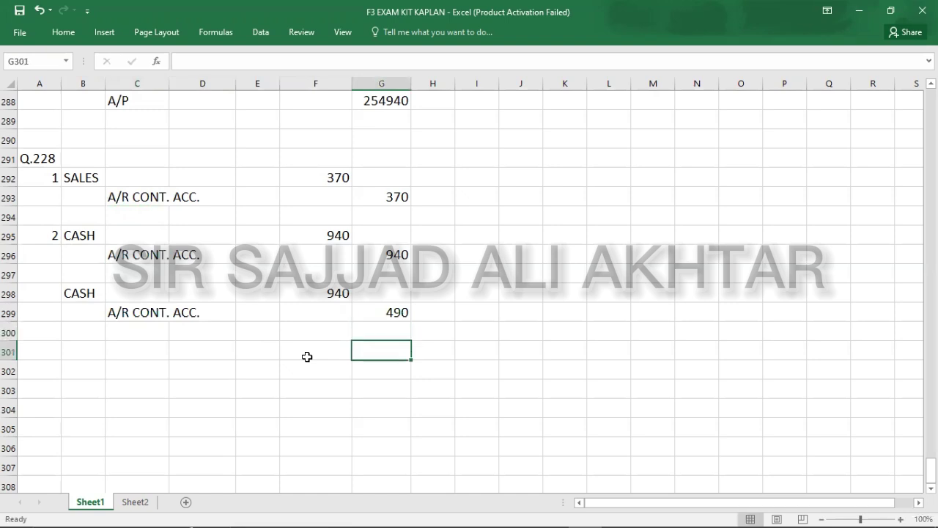
# Step: Copy A/R CONT. ACC. from C299 to C302 and enter the correcting credit 450 in G302
pyautogui.press('Left')
pyautogui.press('Left')
pyautogui.press('Left')
pyautogui.press('Left')
pyautogui.press('Left')
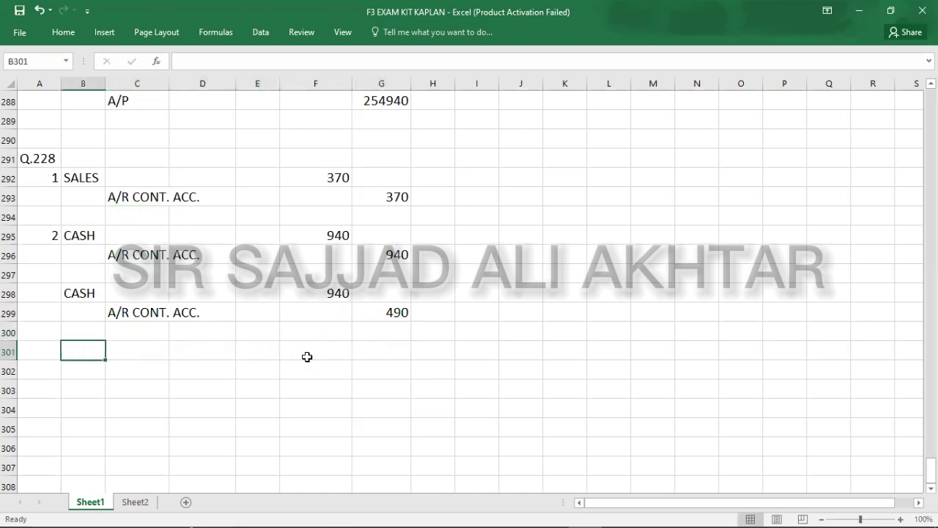
pyautogui.press('Up')
pyautogui.press('Right')
pyautogui.press('Up')
pyautogui.hotkey('ctrl', 'c')
pyautogui.press('Down')
pyautogui.press('Down')
pyautogui.press('Down')
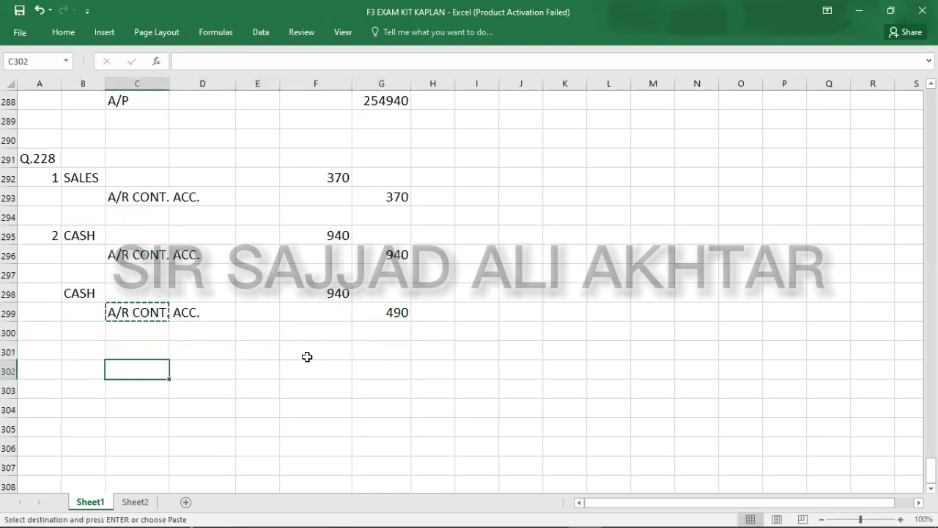
pyautogui.hotkey('ctrl', 'v')
pyautogui.press('Right')
pyautogui.press('Right')
pyautogui.press('Right')
pyautogui.press('Right')
pyautogui.write('450')
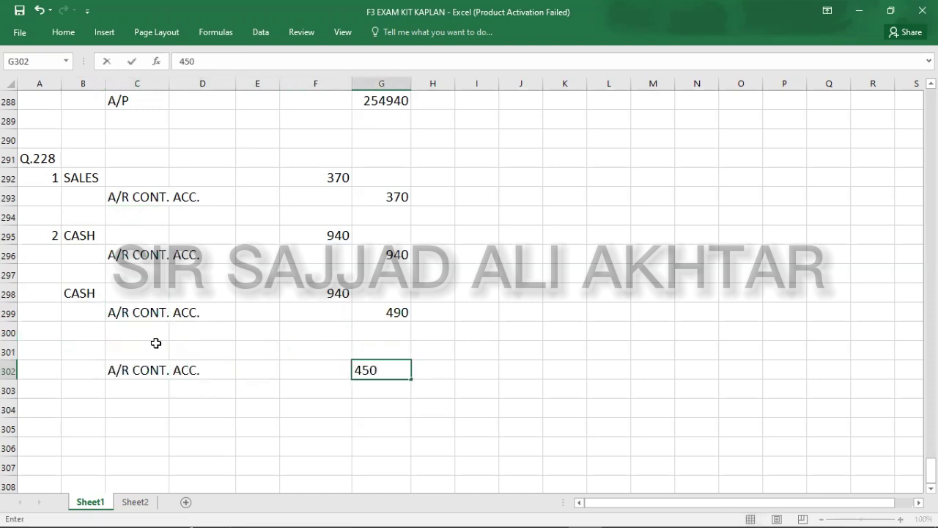
# Step: Complete the correcting entry with the debit line SUSPESNE in B301 and 450 in F301
pyautogui.click(86, 347)
pyautogui.write('S')
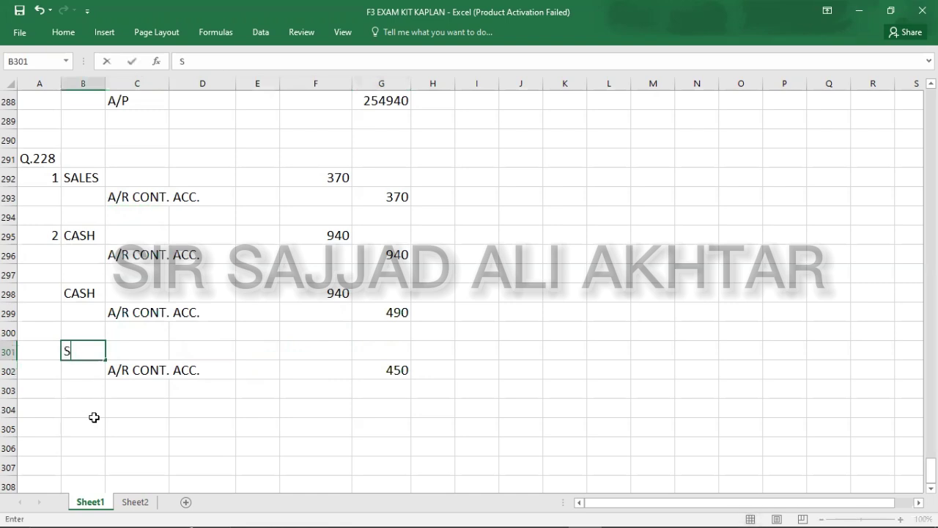
pyautogui.write('USPESNE')
pyautogui.press('Right')
pyautogui.press('Right')
pyautogui.press('Right')
pyautogui.press('Right')
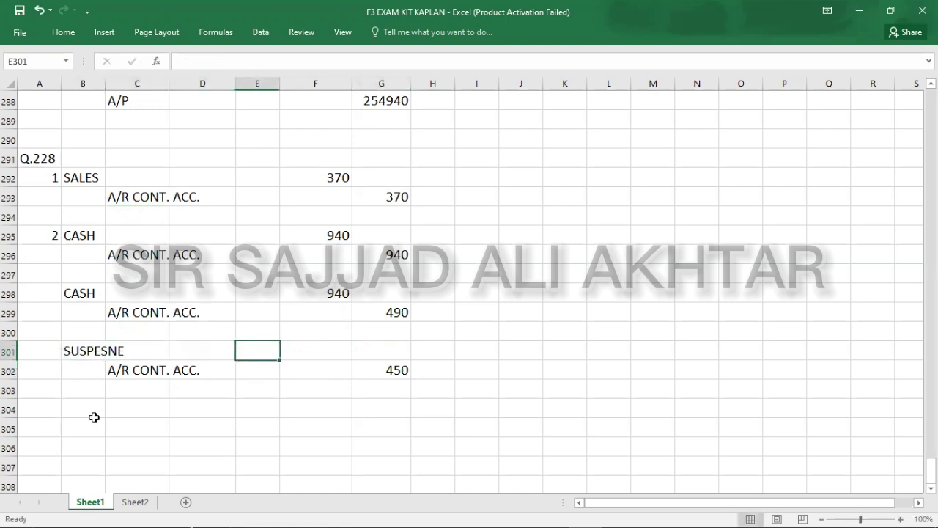
pyautogui.write('450')
pyautogui.press('Return')
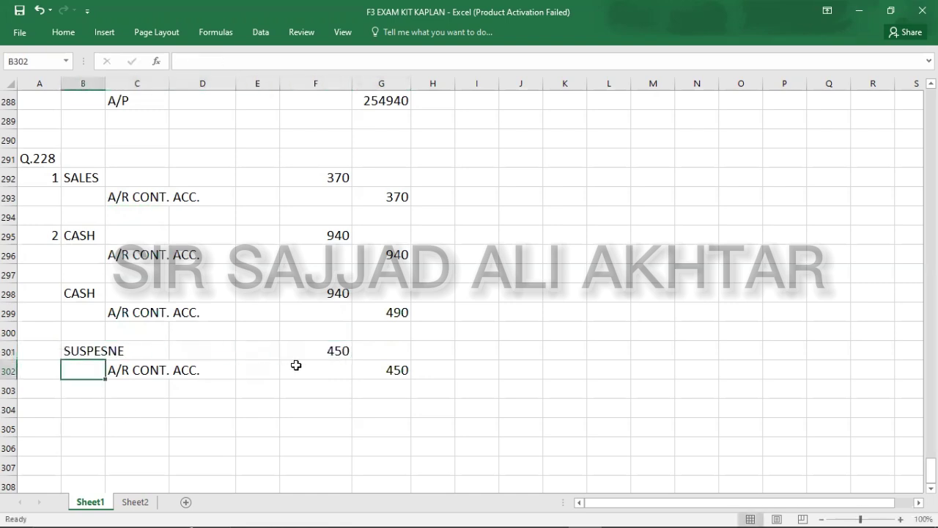
pyautogui.click(375, 378)
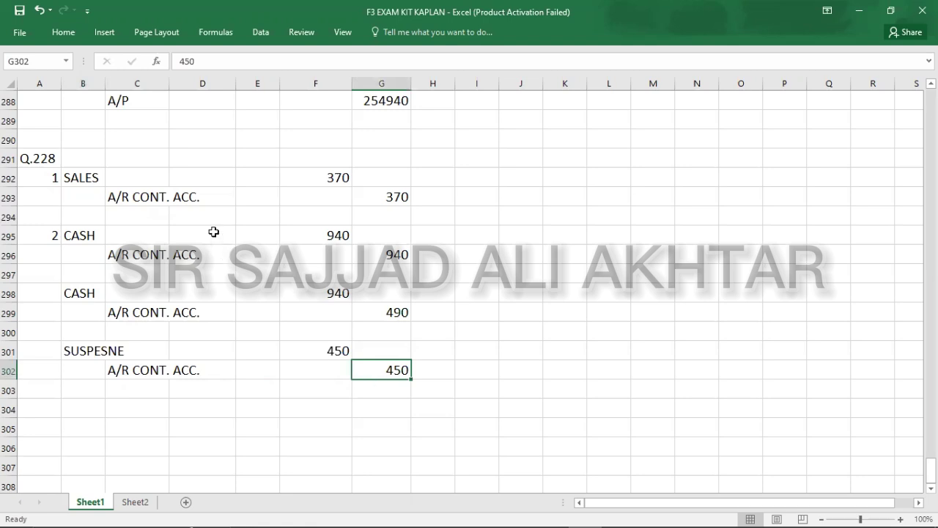
# Step: Add the two receivables control account credits, 370 + 450, in the Calculator and return to the workbook
pyautogui.click(375, 195)
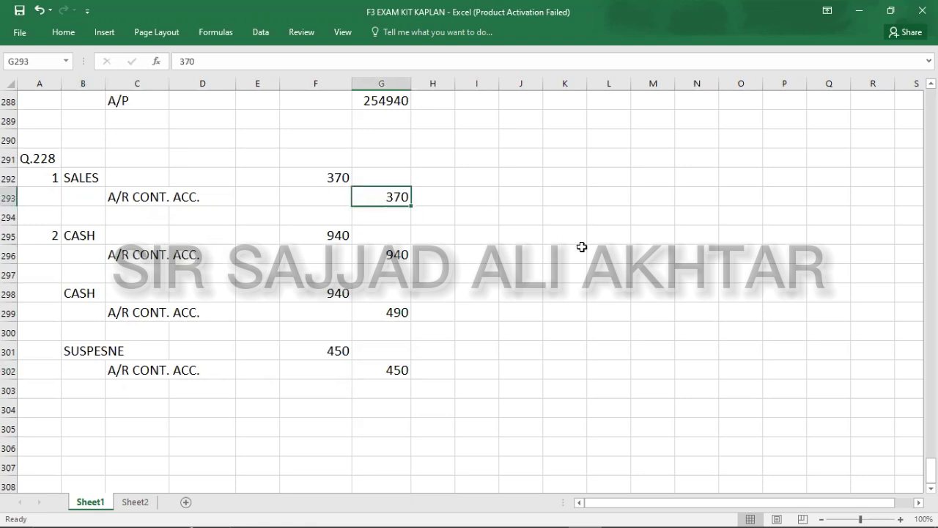
pyautogui.hotkey('alt', 'Tab')
pyautogui.press('Escape')
pyautogui.write('370 + ')
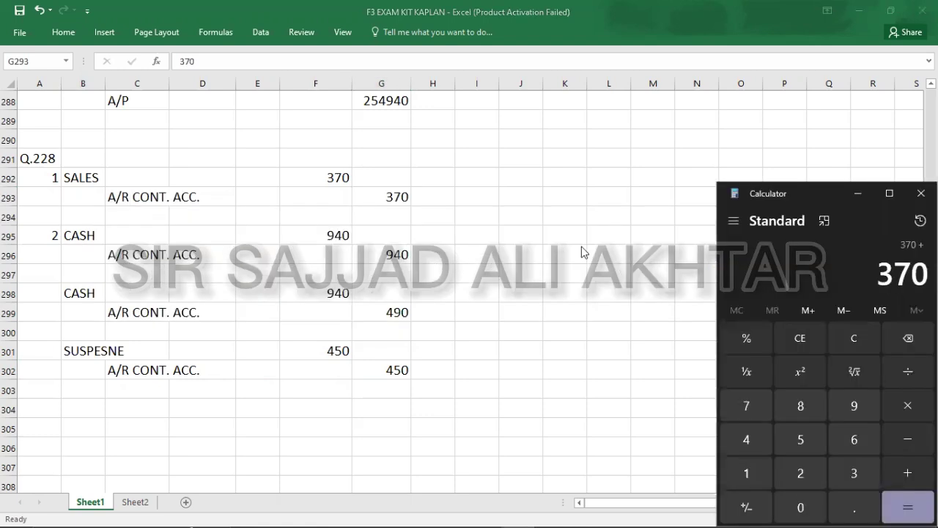
pyautogui.write('450 =')
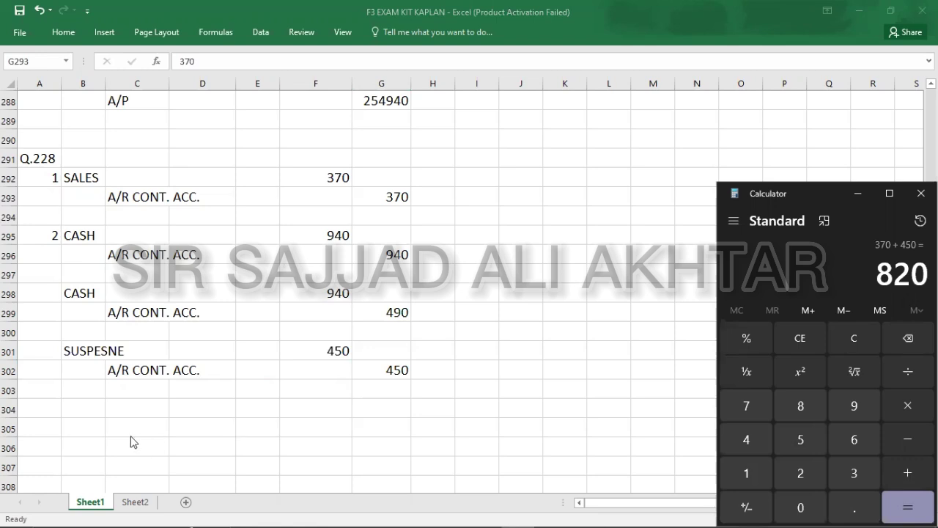
pyautogui.hotkey('alt', 'Tab')
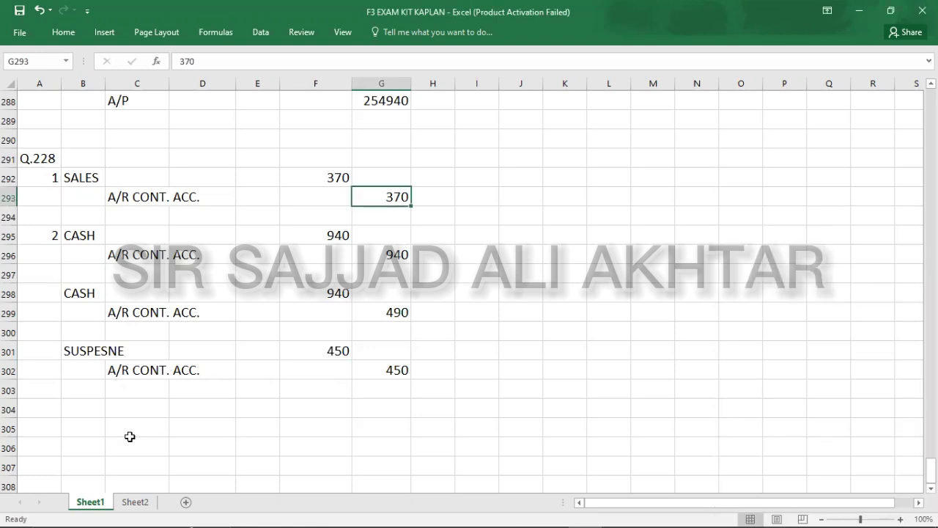
# Step: Compare question 228's answer options in the exam kit and enter B as the answer in B291
pyautogui.hotkey('alt', 'Tab')
pyautogui.hotkey('alt', 'Tab')
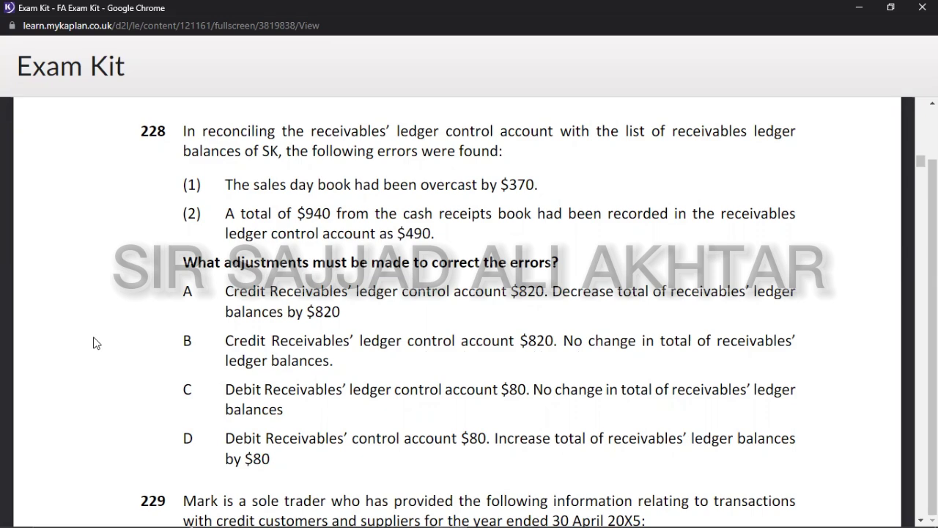
pyautogui.hotkey('alt', 'Tab')
pyautogui.press('Left')
pyautogui.press('Left')
pyautogui.press('Left')
pyautogui.press('Left')
pyautogui.press('Left')
pyautogui.press('Left')
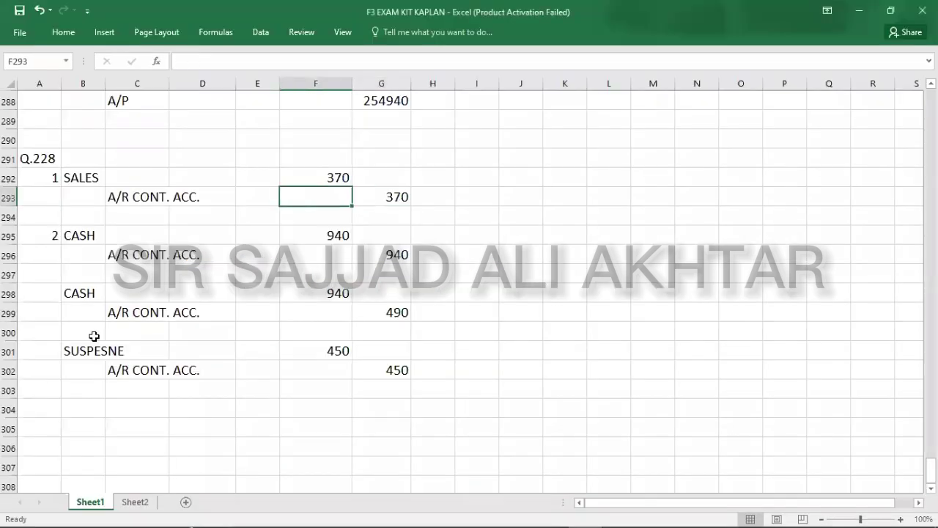
pyautogui.press('Up')
pyautogui.press('Up')
pyautogui.press('Right')
pyautogui.write('B')
pyautogui.press('Return')
# Step: Enter the heading Q.229 in A305 below the question 228 entries
pyautogui.press('Down')
pyautogui.press('Down')
pyautogui.press('Down')
pyautogui.press('Down')
pyautogui.press('Down')
pyautogui.press('Down')
pyautogui.press('Down')
pyautogui.press('Down')
pyautogui.press('Down')
pyautogui.press('Down')
pyautogui.press('Down')
pyautogui.press('Down')
pyautogui.press('Down')
pyautogui.press('Left')
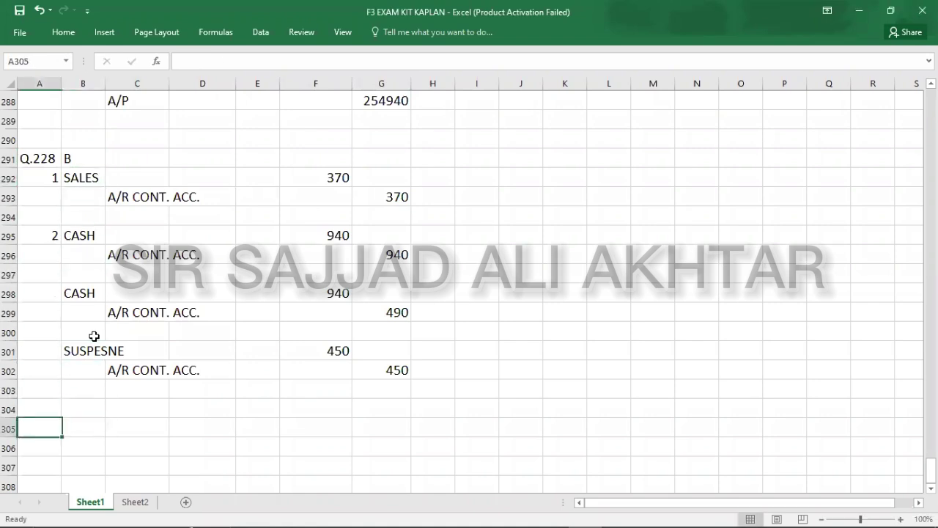
pyautogui.write('Q.229')
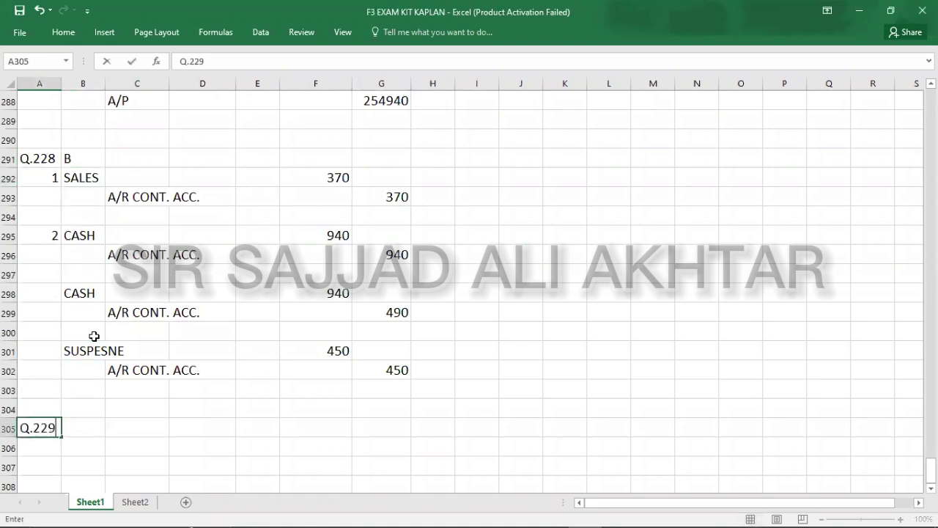
pyautogui.press('Return')
pyautogui.press('Down')
pyautogui.press('Down')
pyautogui.press('Down')
pyautogui.press('Down')
pyautogui.press('Down')
pyautogui.press('Down')
pyautogui.press('Down')
pyautogui.press('Down')
pyautogui.press('Down')
pyautogui.press('Down')
pyautogui.press('Down')
pyautogui.press('Down')
pyautogui.press('Down')
pyautogui.press('Down')
pyautogui.press('Down')
pyautogui.press('Down')
# Step: Consult question 229 in the exam kit and copy Sheet2's blank A/P CONTROL ACCOUNT template to B306 on Sheet1
pyautogui.hotkey('alt', 'Tab')
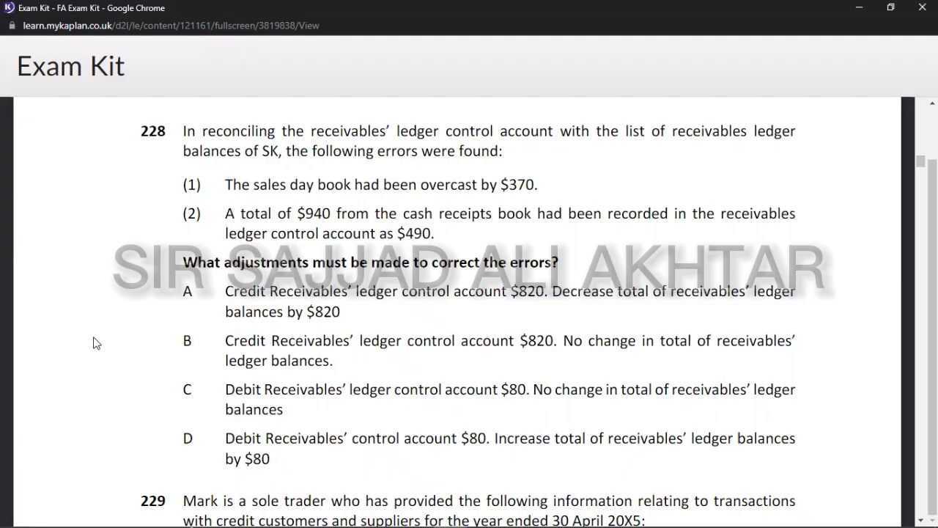
pyautogui.scroll(-3, 93, 336)
pyautogui.scroll(-2, 93, 338)
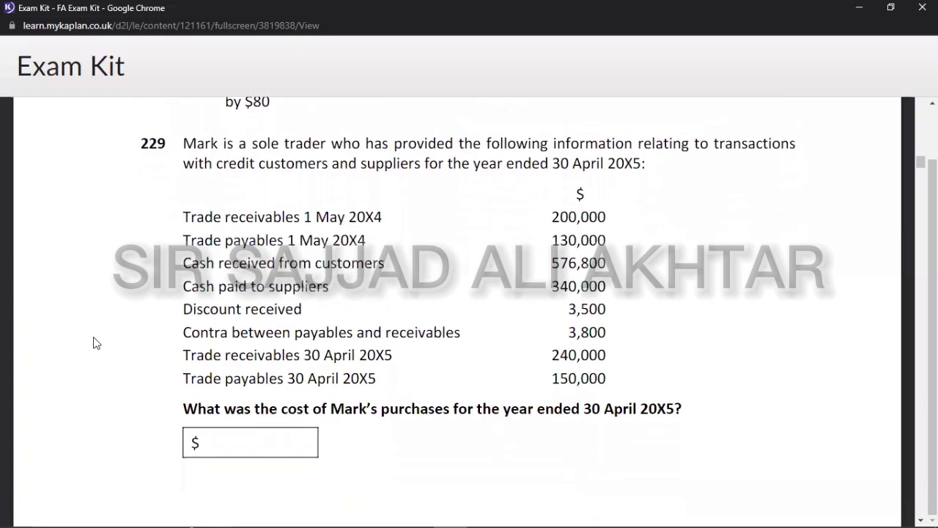
pyautogui.scroll(-1, 93, 342)
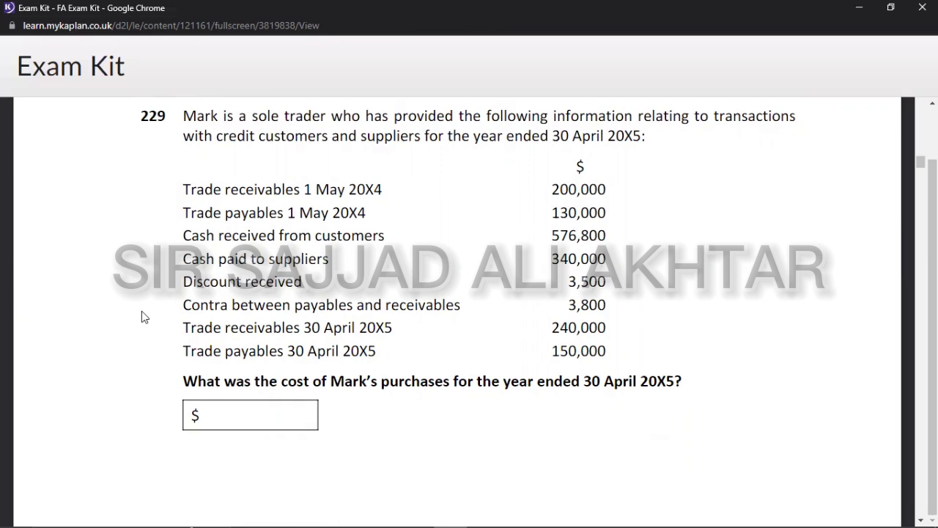
pyautogui.hotkey('alt', 'Tab')
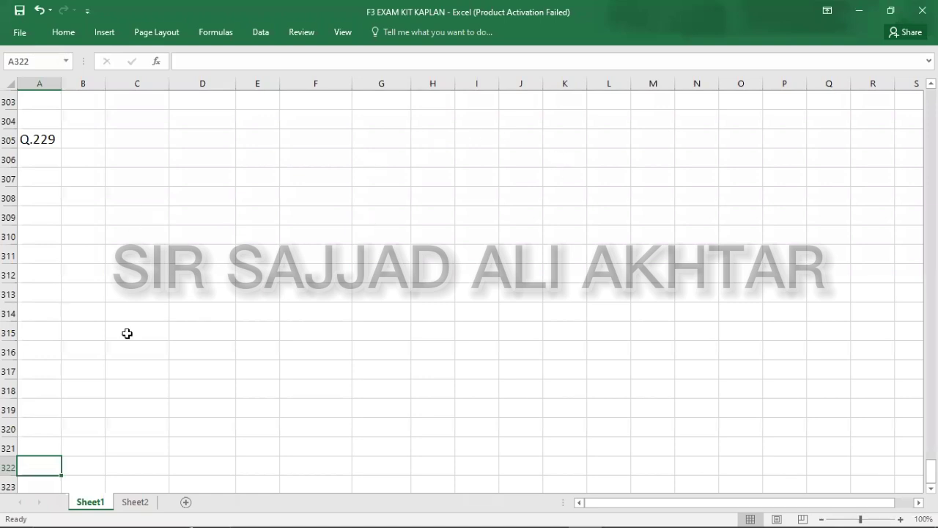
pyautogui.click(138, 505)
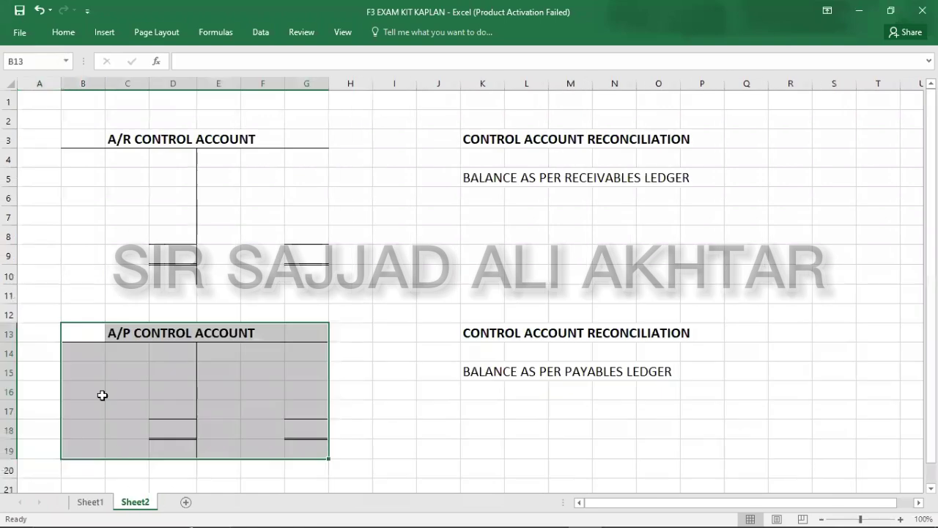
pyautogui.hotkey('ctrl', 'c')
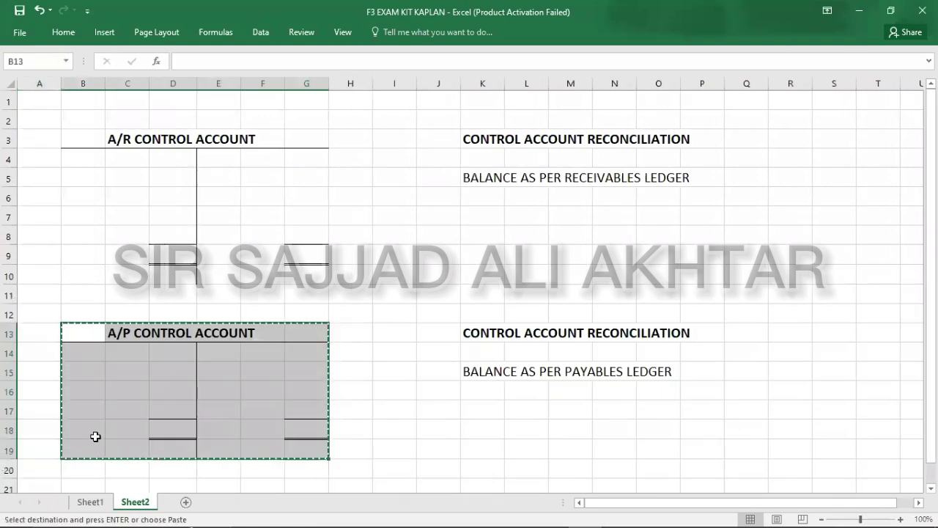
pyautogui.click(90, 503)
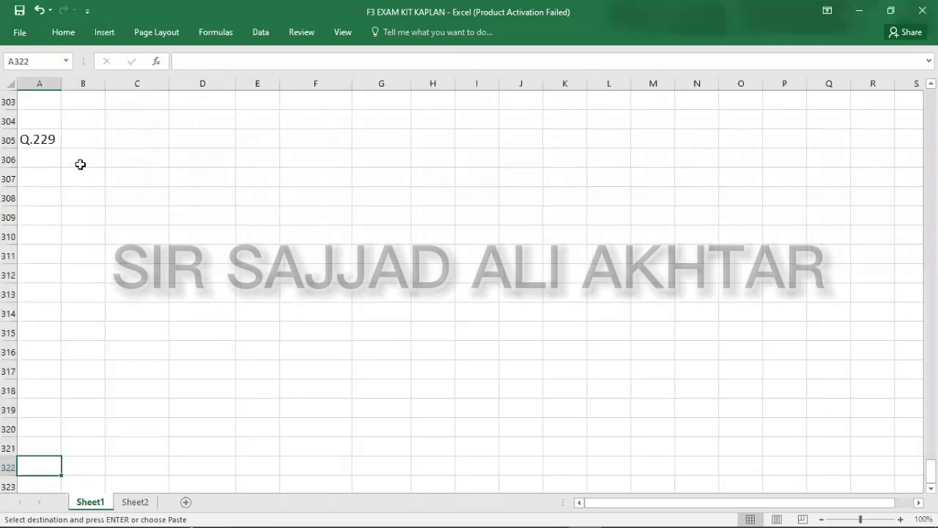
pyautogui.click(80, 165)
pyautogui.hotkey('ctrl', 'v')
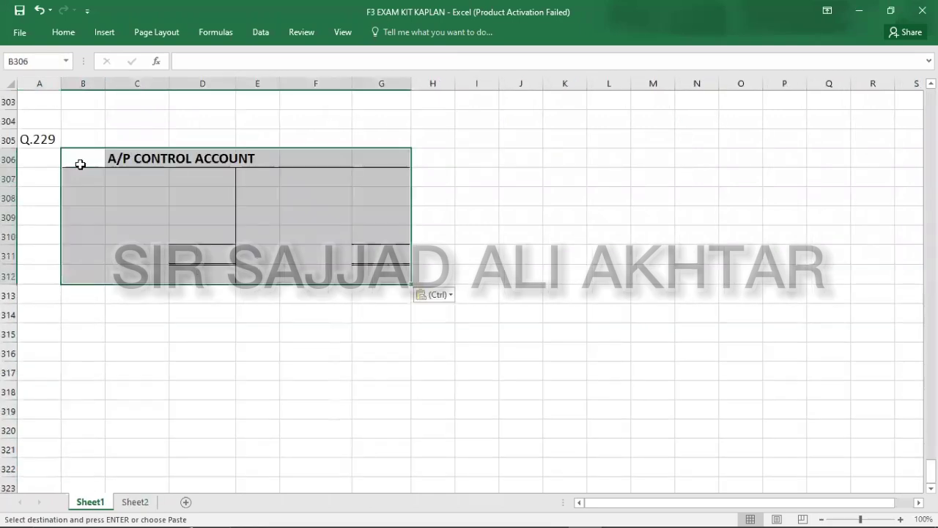
pyautogui.click(295, 330)
# Step: Enter the opening trade payables from the exam kit as B/D in F307 with 130000 in G307
pyautogui.hotkey('alt', 'Tab')
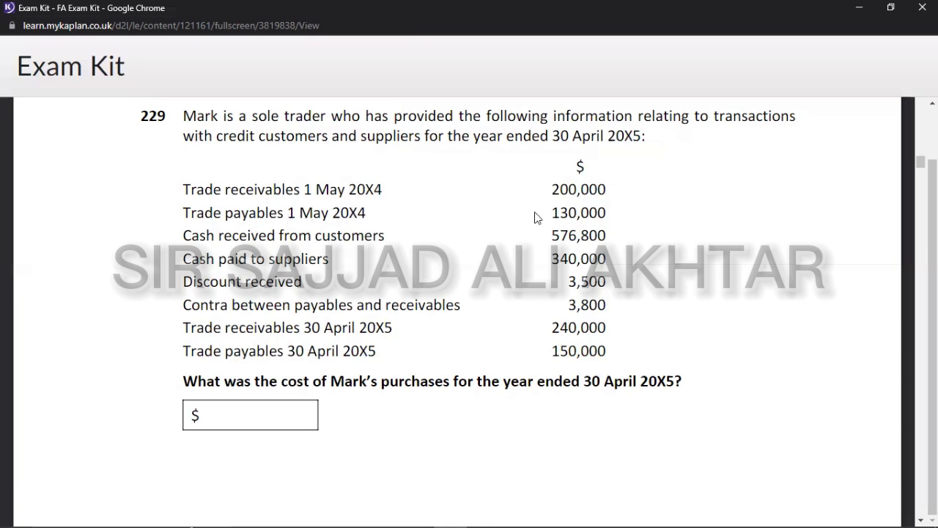
pyautogui.hotkey('alt', 'Tab')
pyautogui.press('Up')
pyautogui.press('Up')
pyautogui.press('Up')
pyautogui.press('Up')
pyautogui.press('Up')
pyautogui.press('Up')
pyautogui.press('Up')
pyautogui.press('Up')
pyautogui.write('B/D')
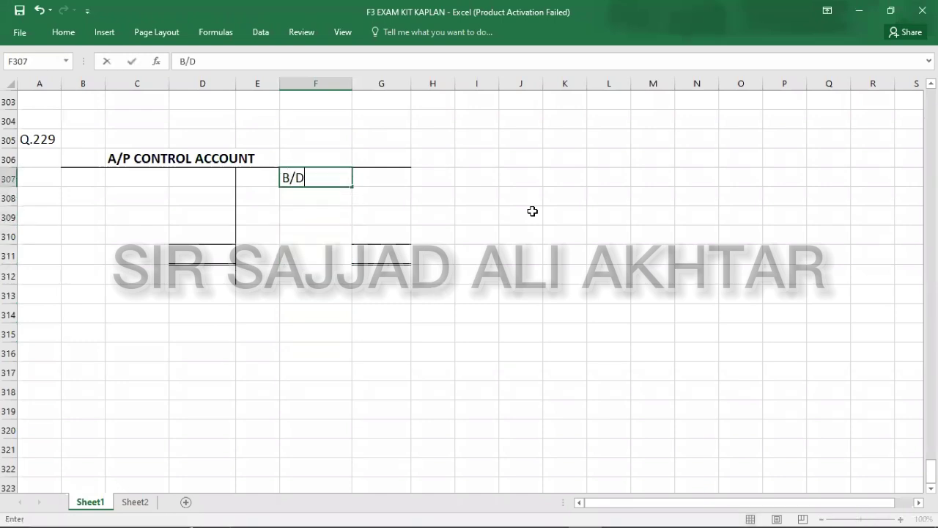
pyautogui.press('Tab')
pyautogui.write('13000')
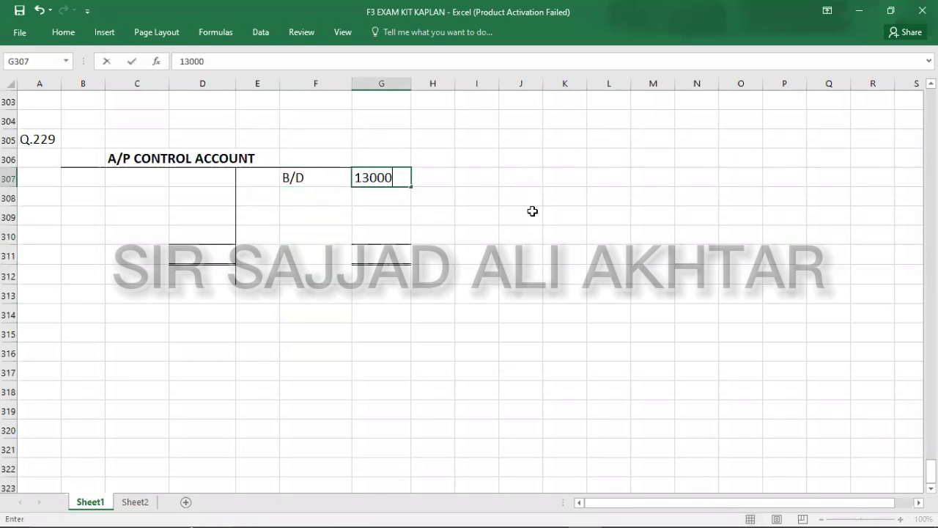
pyautogui.press('Return')
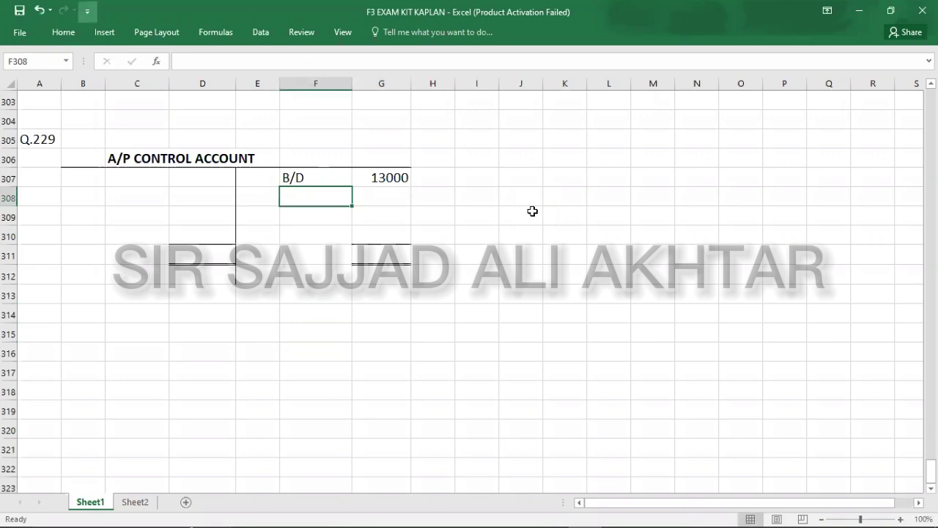
pyautogui.click(370, 176)
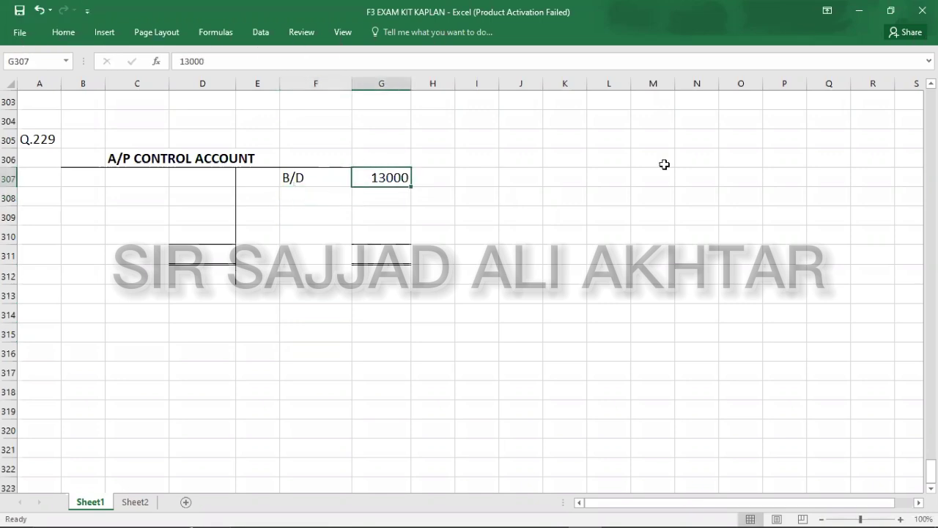
pyautogui.write('130000')
pyautogui.press('Return')
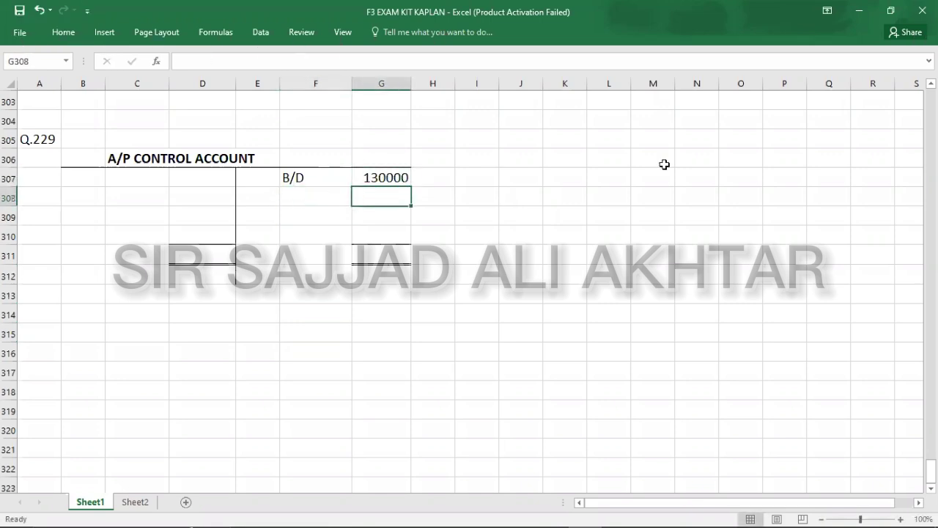
# Step: Enter the cash paid to suppliers on the debit side as CASH in C307 with 340000 in D307
pyautogui.hotkey('alt', 'Tab')
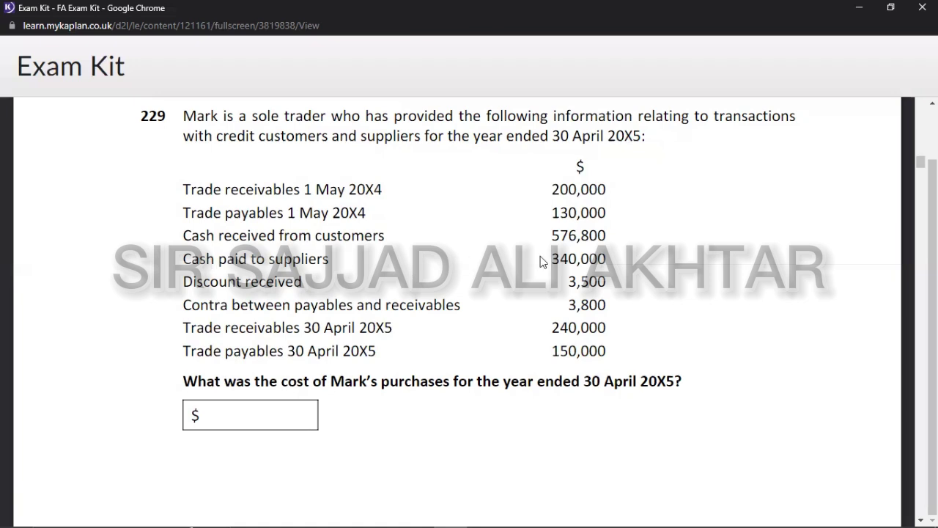
pyautogui.hotkey('alt', 'Tab')
pyautogui.press('Left')
pyautogui.press('Left')
pyautogui.press('Up')
pyautogui.write('C')
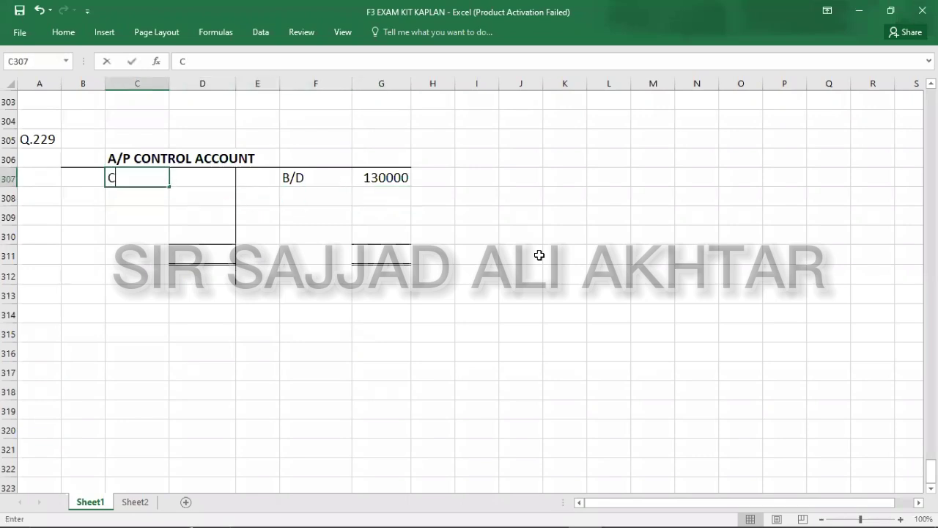
pyautogui.write('ASH')
pyautogui.press('Tab')
pyautogui.write('3400')
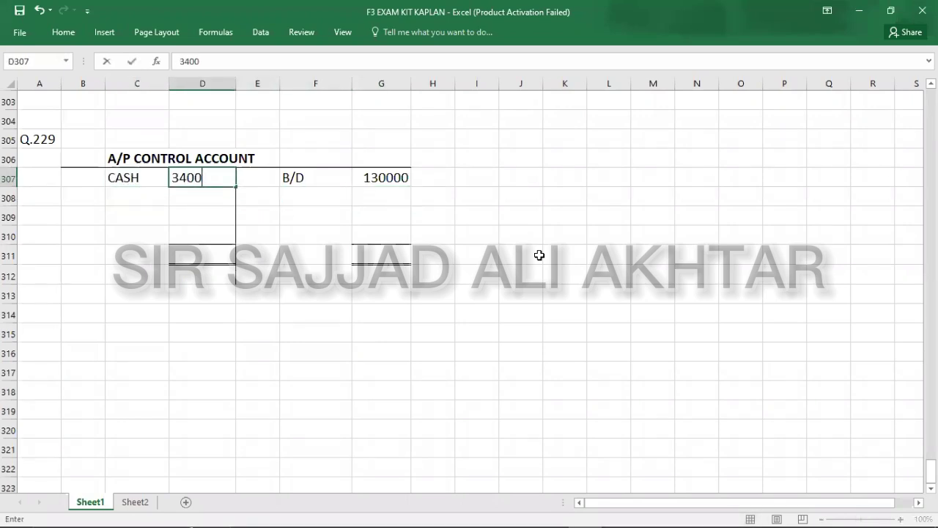
pyautogui.write('00')
pyautogui.press('Return')
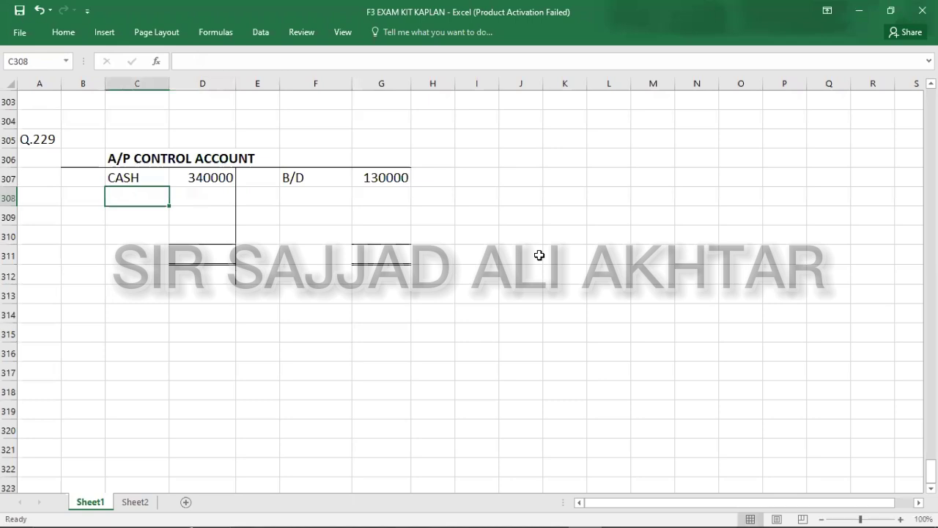
# Step: Enter the discount received as DISC. REC. in C308 with 3500 in D308
pyautogui.hotkey('alt', 'Tab')
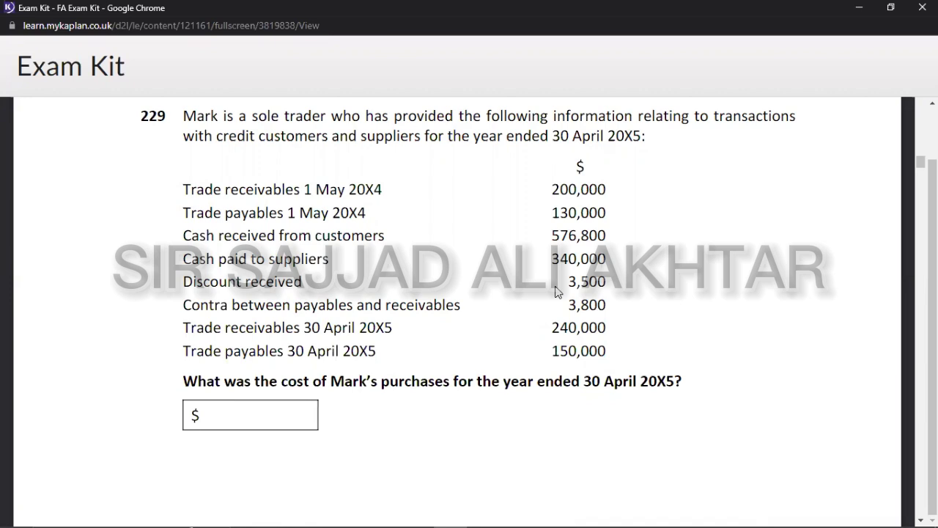
pyautogui.hotkey('alt', 'Tab')
pyautogui.write('DISC.')
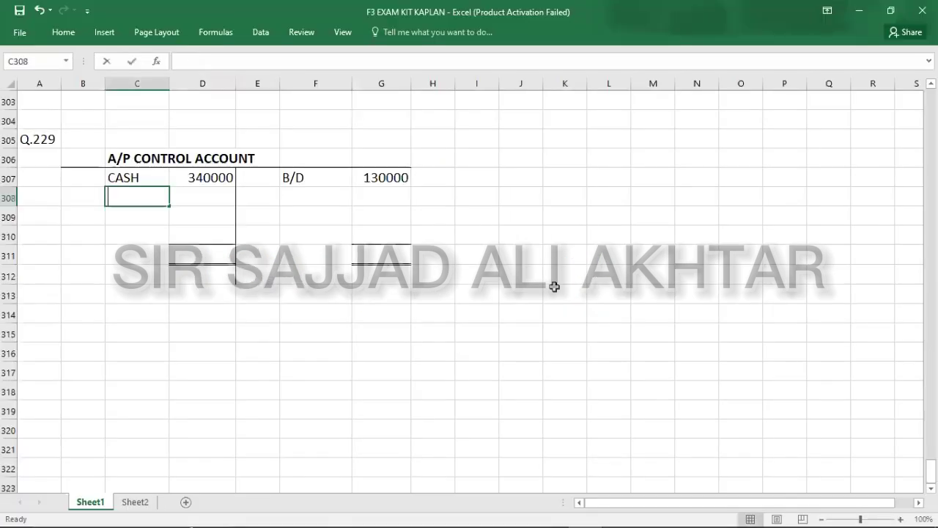
pyautogui.write(' REC.')
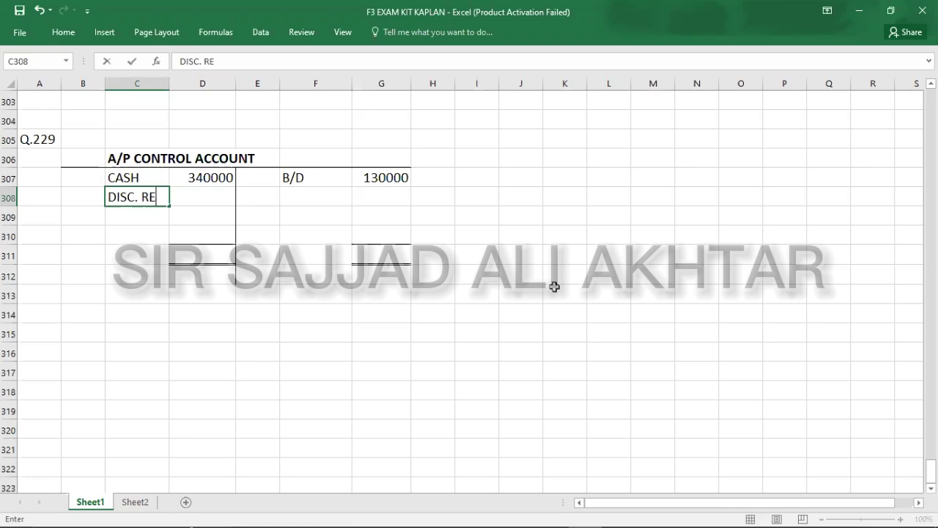
pyautogui.press('Tab')
pyautogui.write('3500')
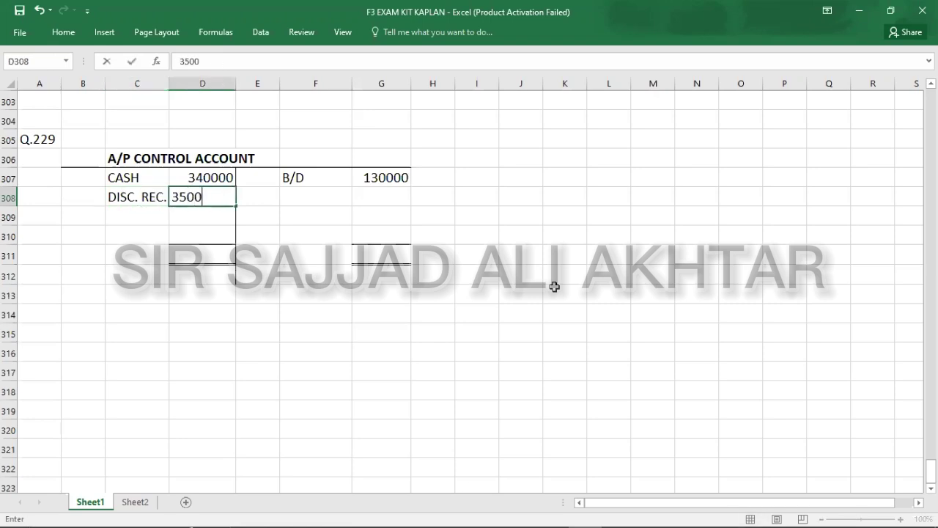
pyautogui.press('Return')
# Step: Enter the contra between payables and receivables as CONTRA in C309 with 3800 in D309
pyautogui.hotkey('alt', 'Tab')
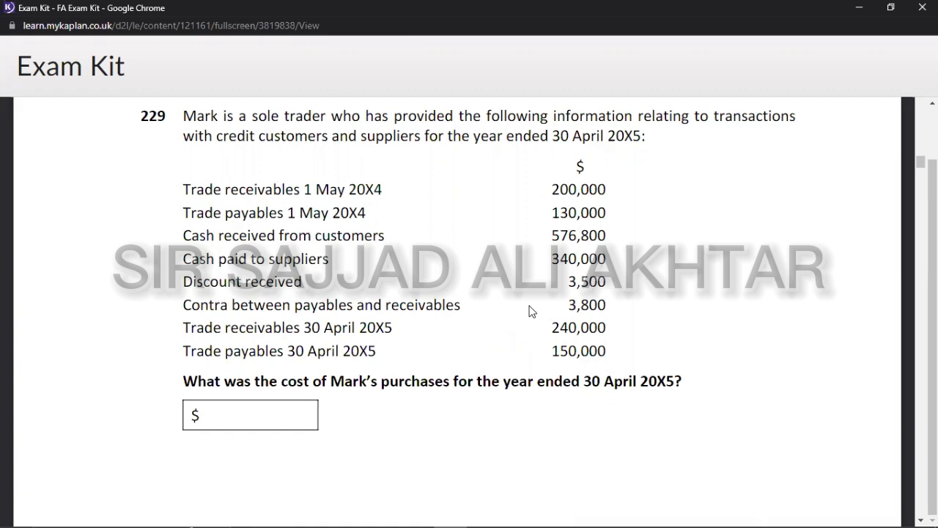
pyautogui.hotkey('alt', 'Tab')
pyautogui.write('3800')
pyautogui.press('Left')
pyautogui.write('CONTTRA')
pyautogui.press('BackSpace')
pyautogui.press('BackSpace')
pyautogui.press('BackSpace')
pyautogui.write('RA')
pyautogui.press('Return')
# Step: Enter the closing trade payables as C/D in C310 with 150000 in D310
pyautogui.hotkey('alt', 'Tab')
pyautogui.hotkey('alt', 'Tab')
pyautogui.write('C/D')
pyautogui.press('Tab')
pyautogui.write('150000')
pyautogui.press('Return')
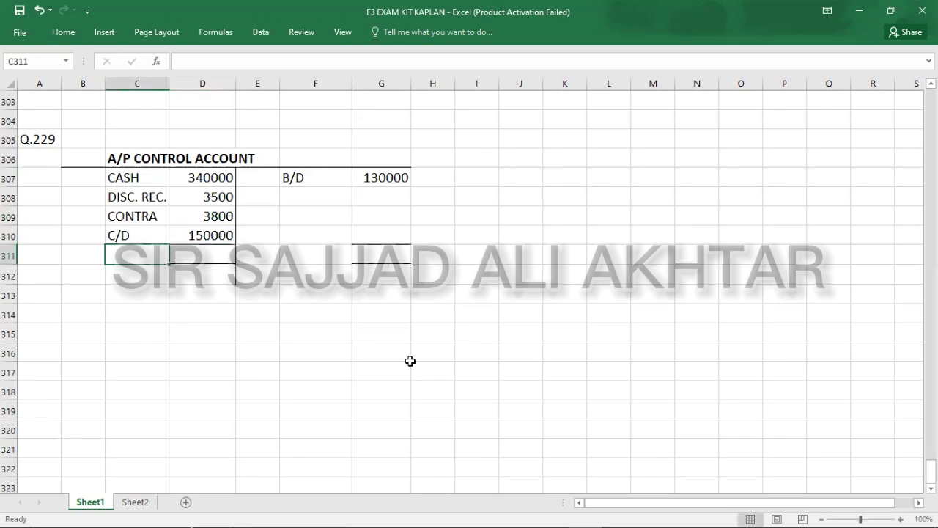
# Step: Label the missing credit entry in F309 as PURCHASES ? and widen column F to fit the text
pyautogui.click(382, 354)
pyautogui.hotkey('alt', 'Tab')
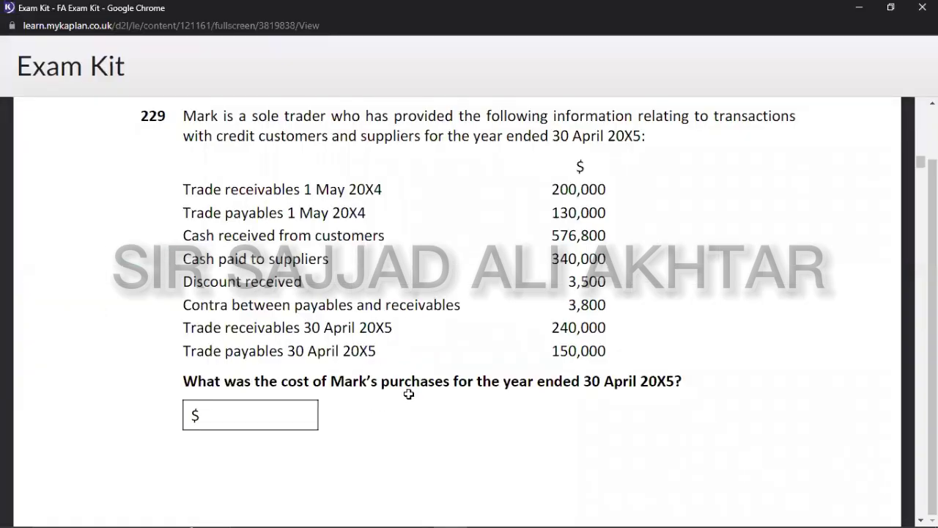
pyautogui.hotkey('alt', 'Tab')
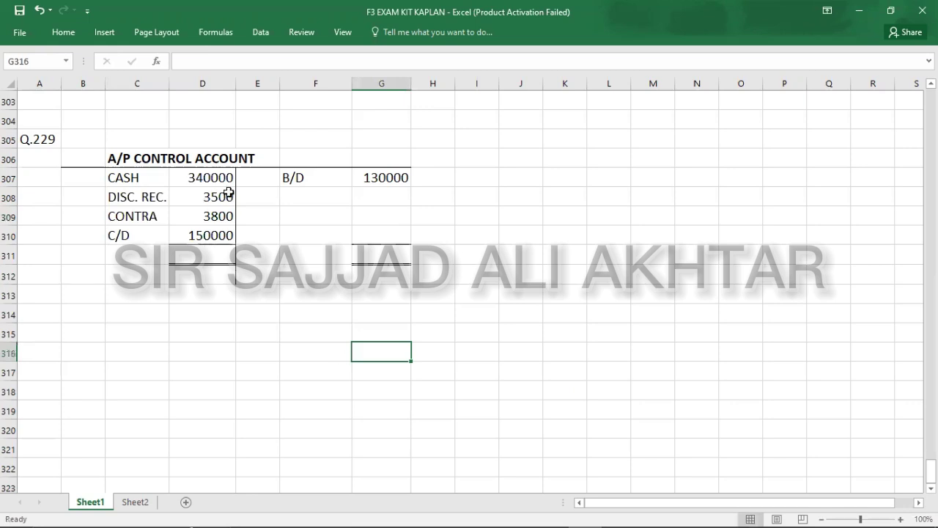
pyautogui.click(291, 217)
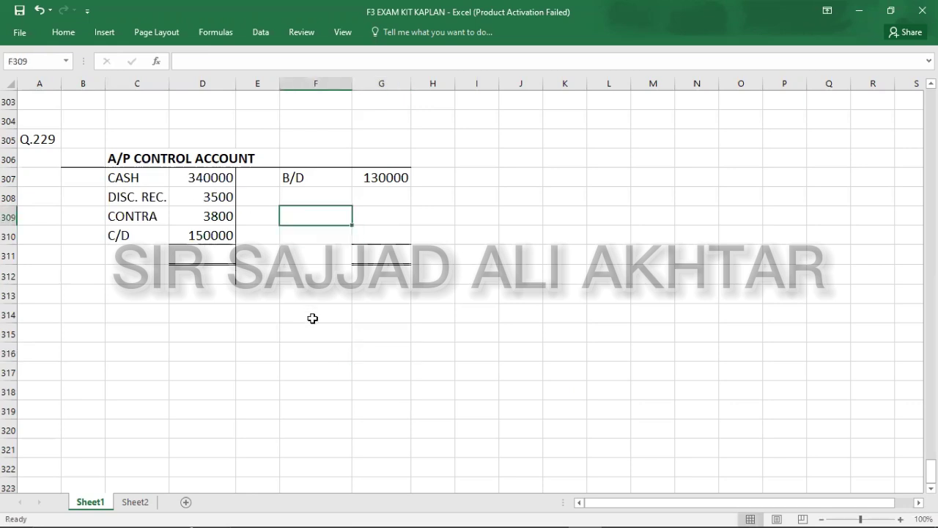
pyautogui.write('PURCHAS')
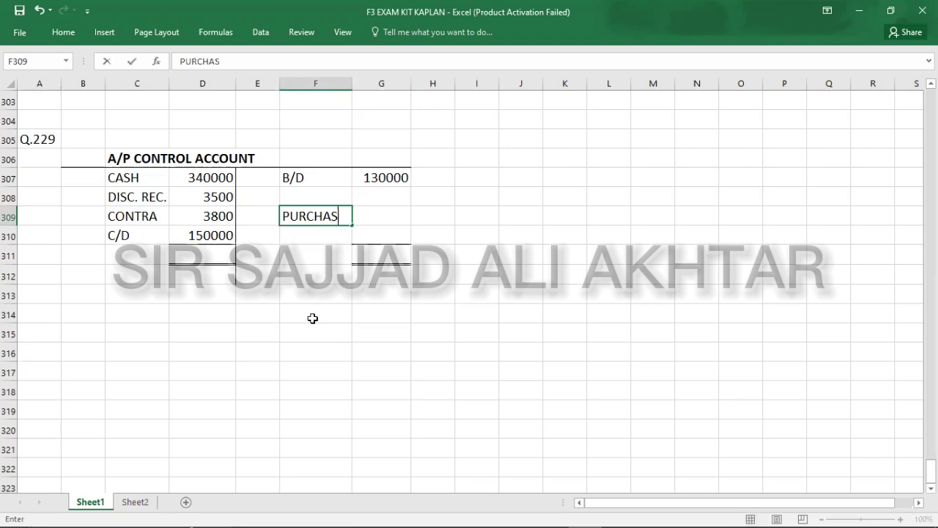
pyautogui.write('ES ?')
pyautogui.press('Return')
pyautogui.moveTo(352, 94); pyautogui.dragTo(364, 88)
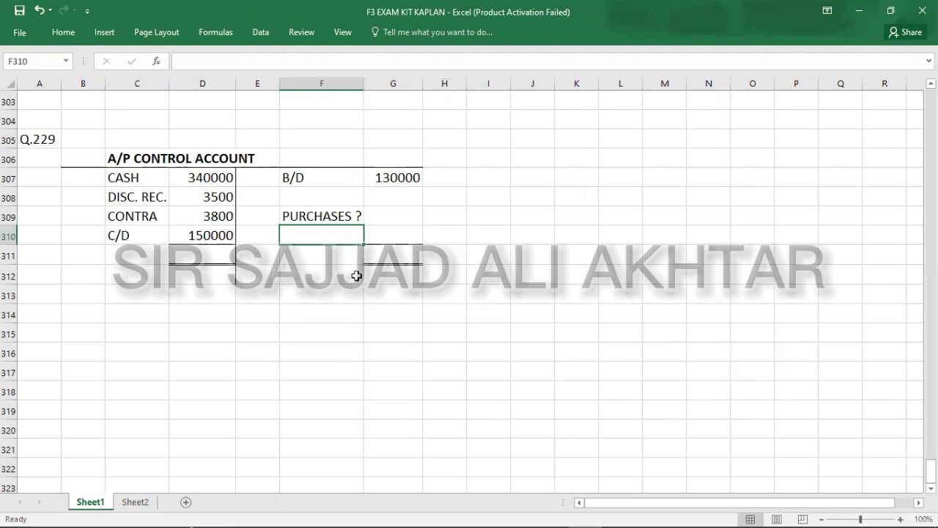
# Step: Switch to Calculator and add up the debit side of the A/P control account: 340000 + 3500 + 3800 + 150000
pyautogui.click(195, 256)
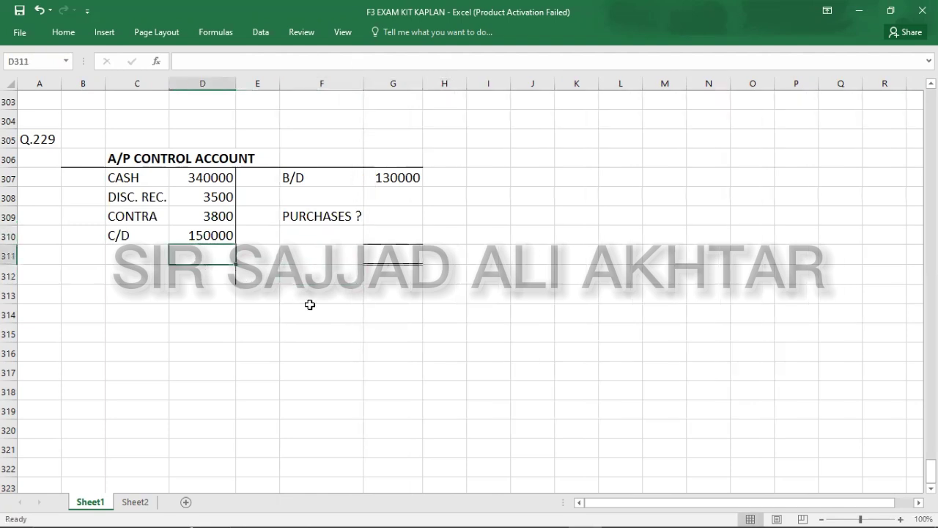
pyautogui.hotkey('alt', 'Tab')
pyautogui.press('Tab')
pyautogui.press('Escape')
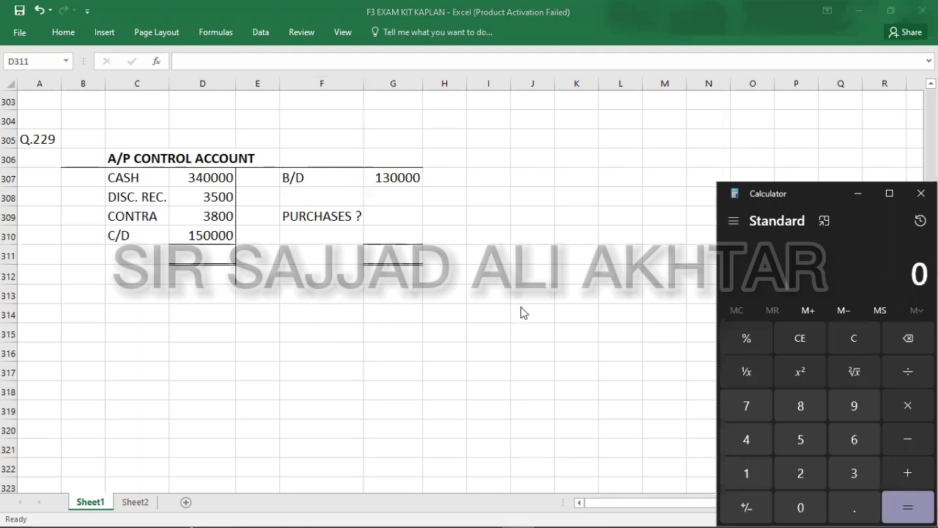
pyautogui.write('340,00')
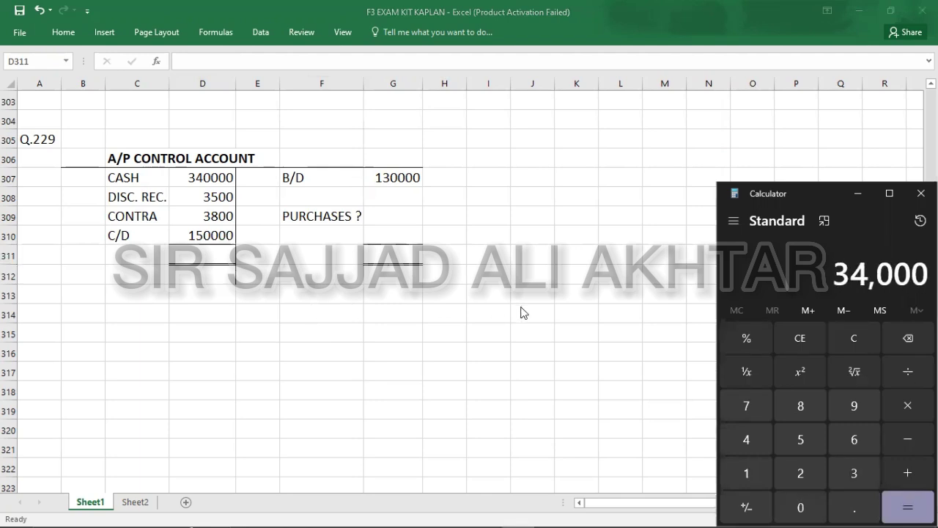
pyautogui.write('0')
pyautogui.press('+')
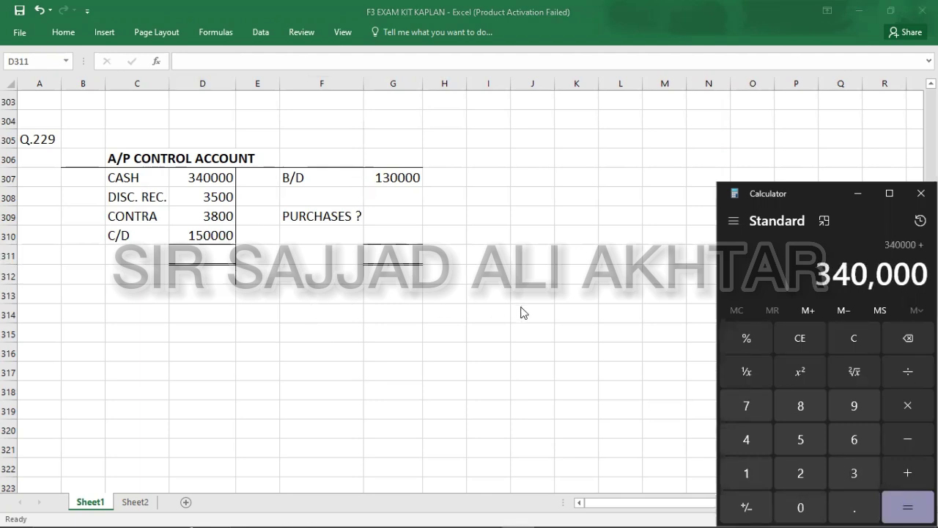
pyautogui.write('3500')
pyautogui.press('+')
pyautogui.write('3')
pyautogui.write('0')
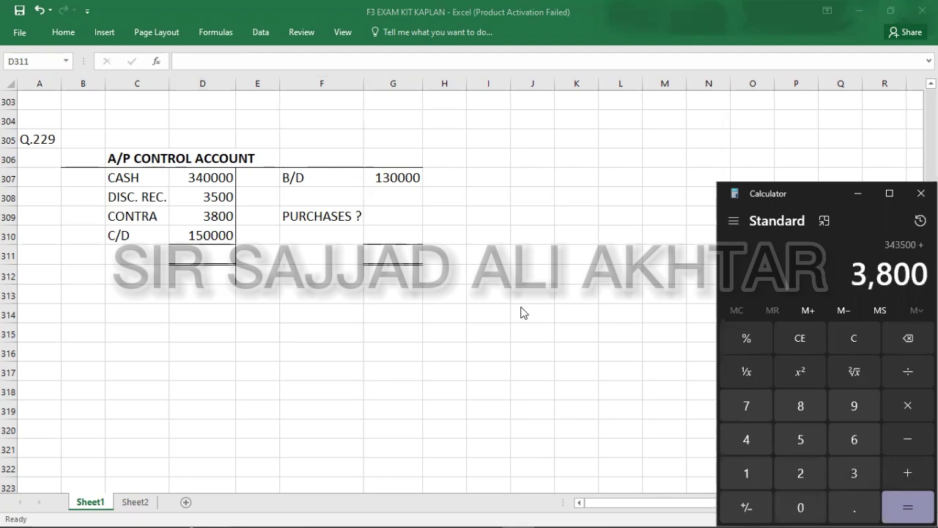
pyautogui.press('+')
pyautogui.write('150000')
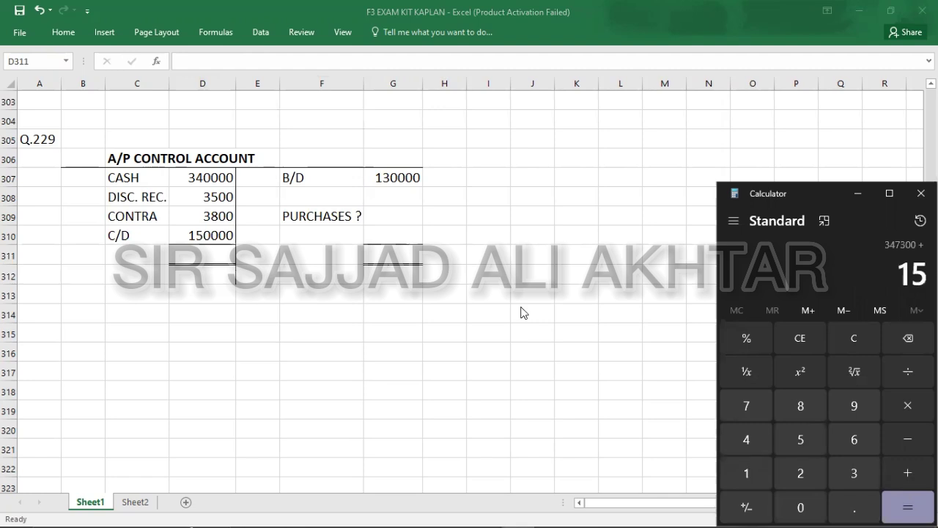
pyautogui.press('Return')
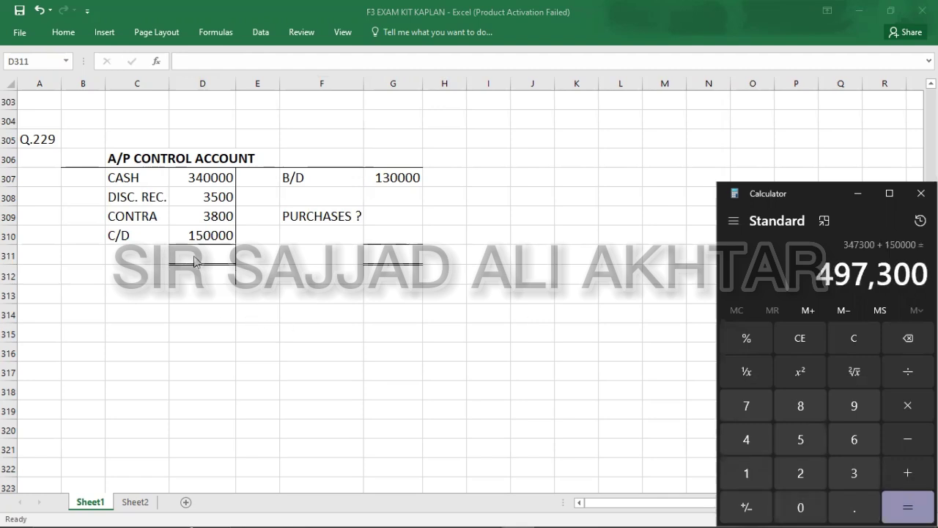
# Step: Back in Excel, enter 497300 as the account total on both sides, in D311 and G311
pyautogui.click(195, 262)
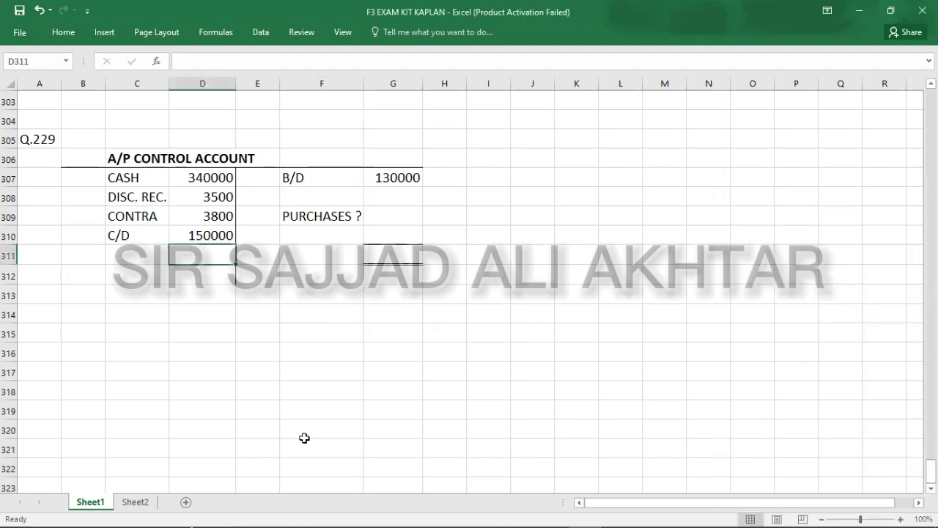
pyautogui.write('497300')
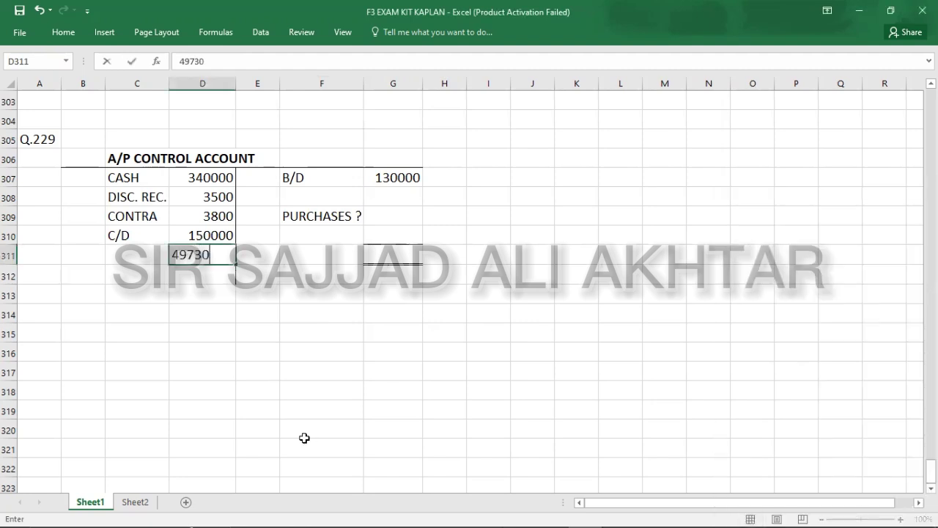
pyautogui.click(392, 251)
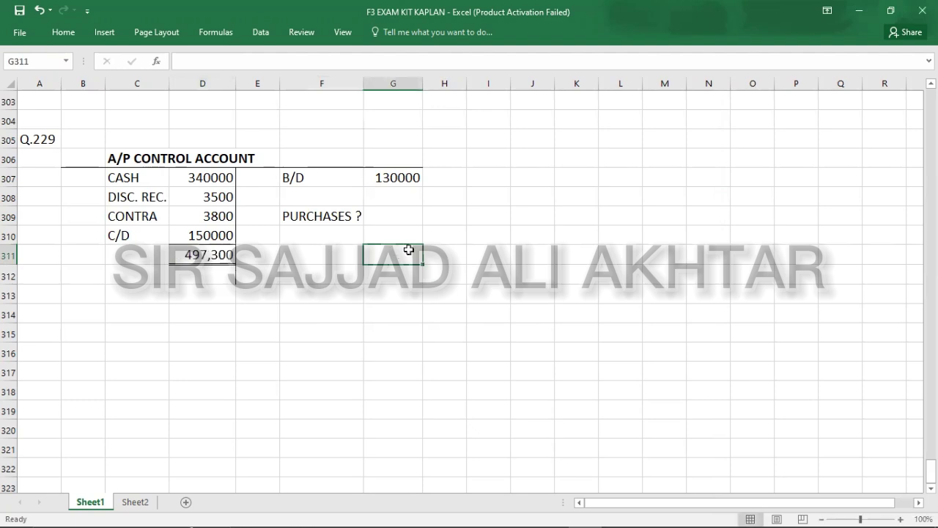
pyautogui.write('13')
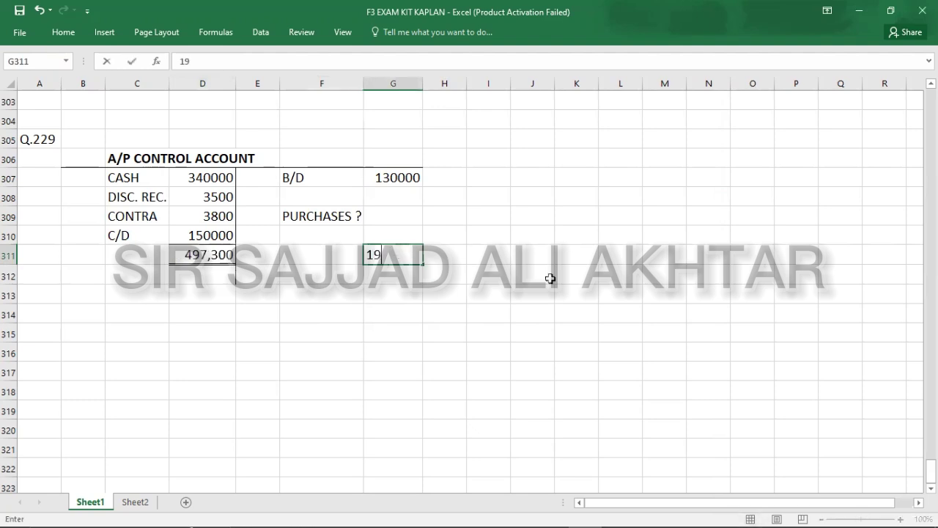
pyautogui.press('BackSpace')
pyautogui.press('BackSpace')
pyautogui.write('497300')
pyautogui.press('Return')
pyautogui.press('Up')
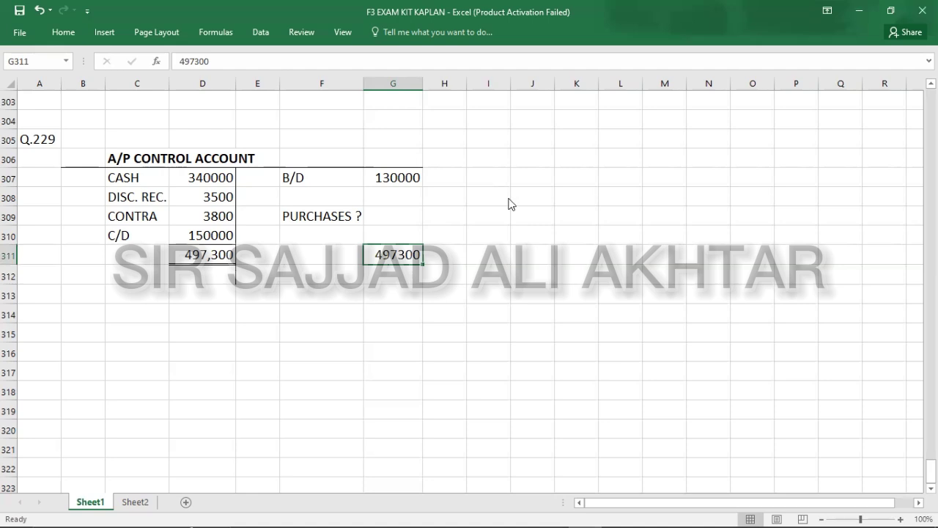
# Step: Switch to Calculator and subtract the 130000 opening balance from the 497300 account total
pyautogui.hotkey('alt', 'Tab')
pyautogui.press('-')
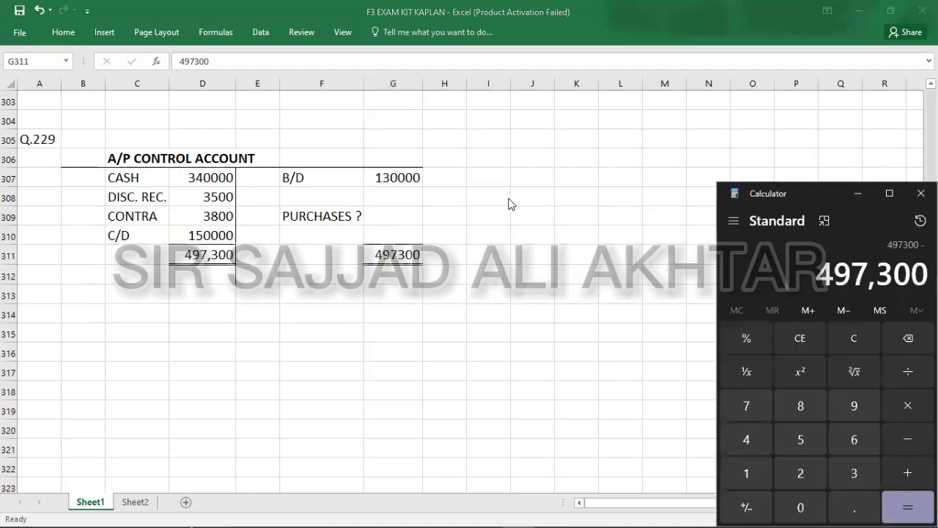
pyautogui.write('1300000')
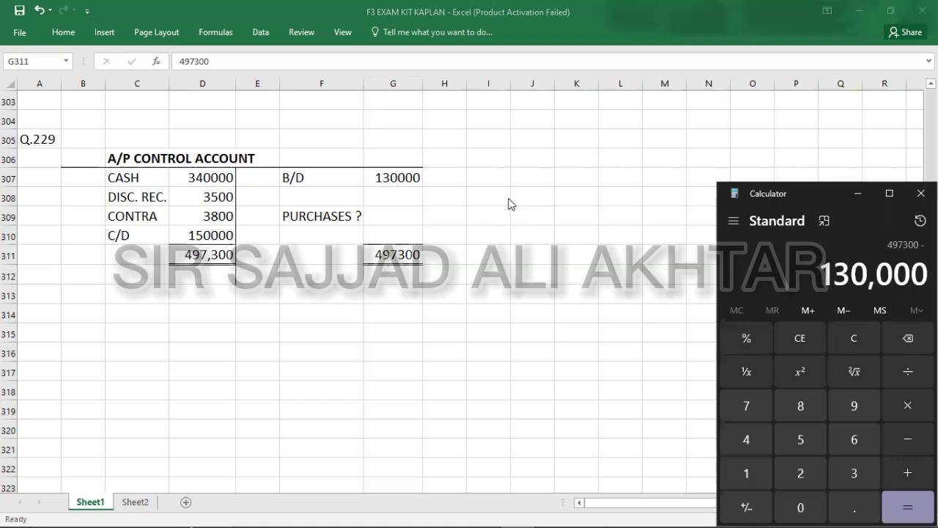
pyautogui.press('Return')
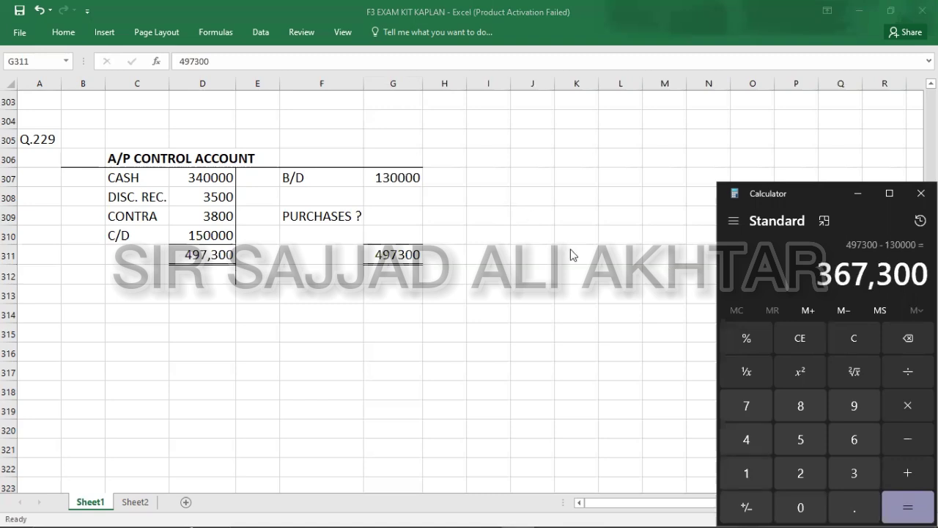
# Step: Back in Excel, enter 367300 in G309 as the purchases balancing figure
pyautogui.hotkey('alt', 'Tab')
pyautogui.click(390, 217)
pyautogui.write('367300')
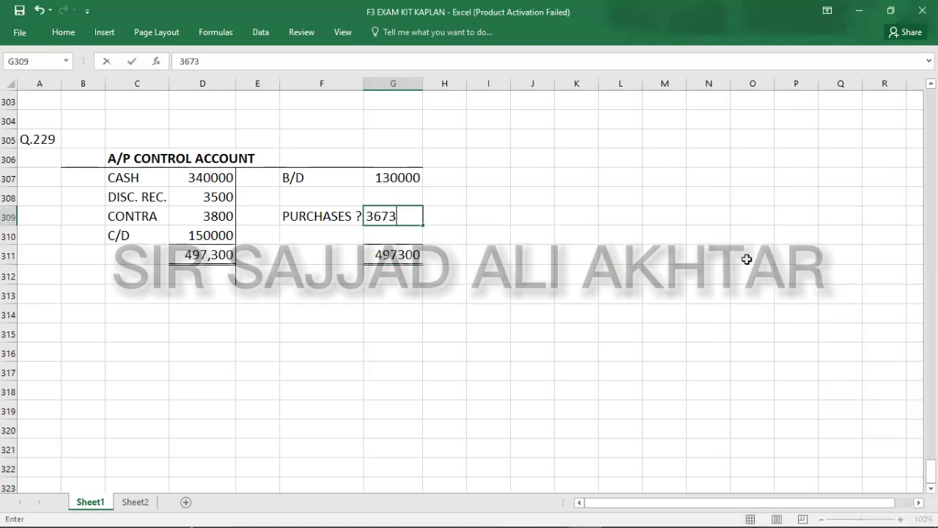
pyautogui.press('Return')
pyautogui.press('Down')
pyautogui.press('Down')
pyautogui.press('Down')
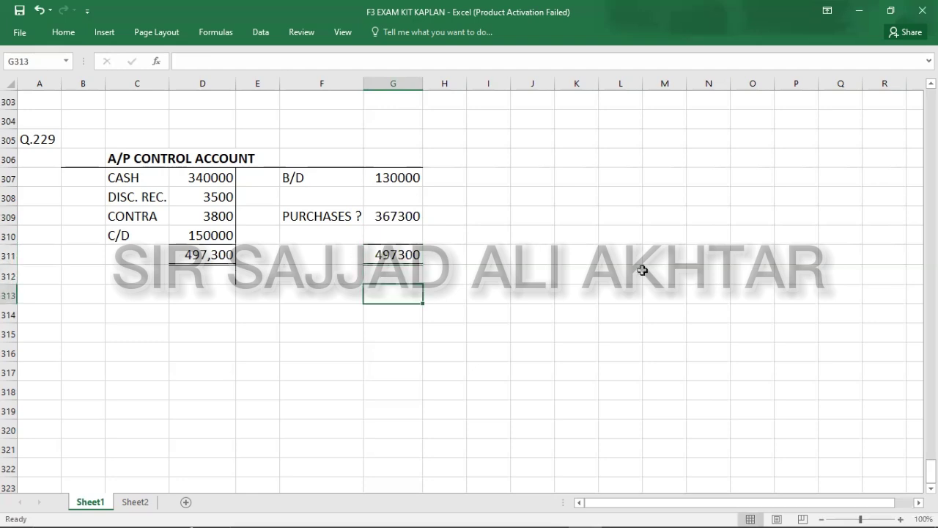
# Step: Check question 229's requirement in the Exam Kit against the control account and look ahead to the question that follows
pyautogui.click(48, 309)
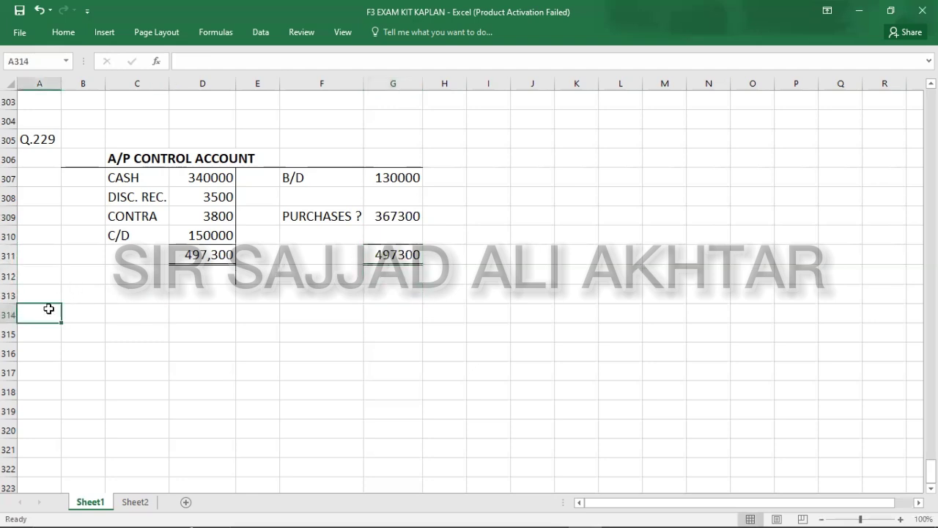
pyautogui.hotkey('alt', 'Tab')
pyautogui.hotkey('alt', 'Tab')
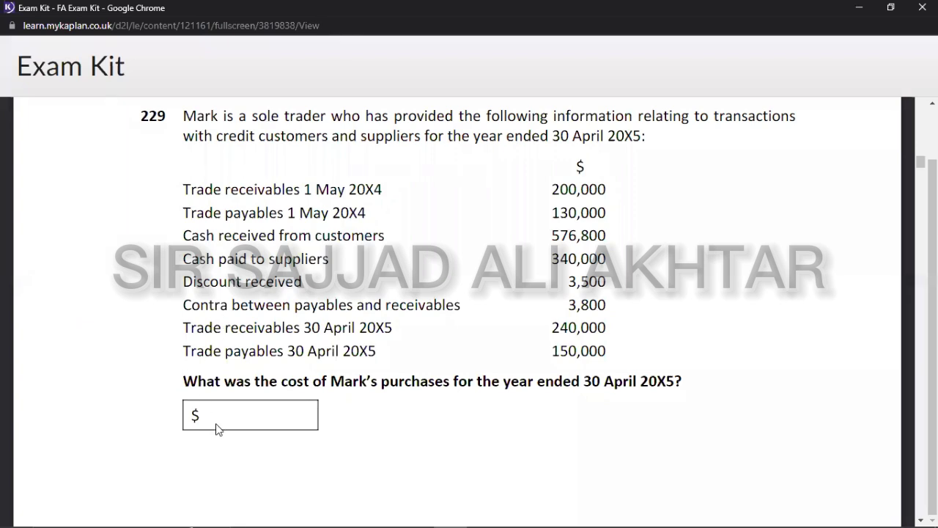
pyautogui.hotkey('alt', 'Tab')
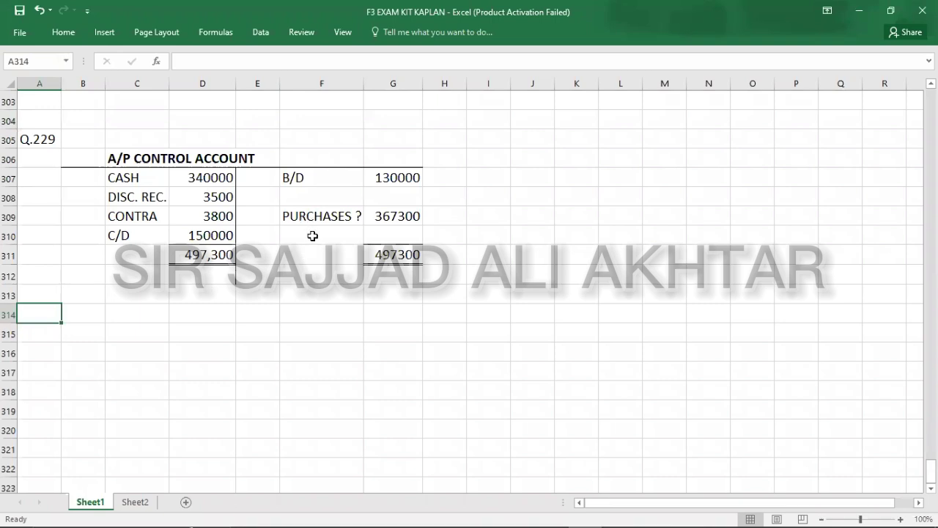
pyautogui.click(86, 311)
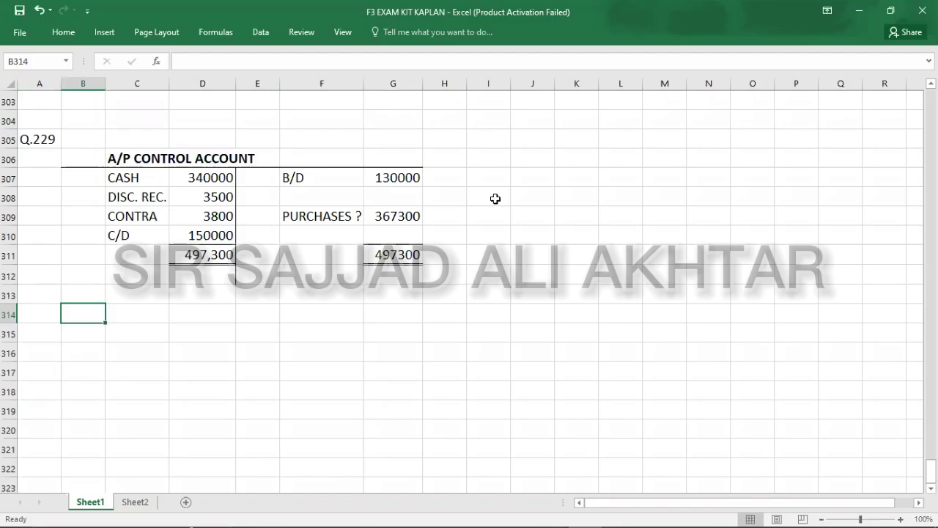
pyautogui.hotkey('alt', 'Tab')
pyautogui.scroll(-3, 495, 199)
pyautogui.scroll(-2, 495, 205)
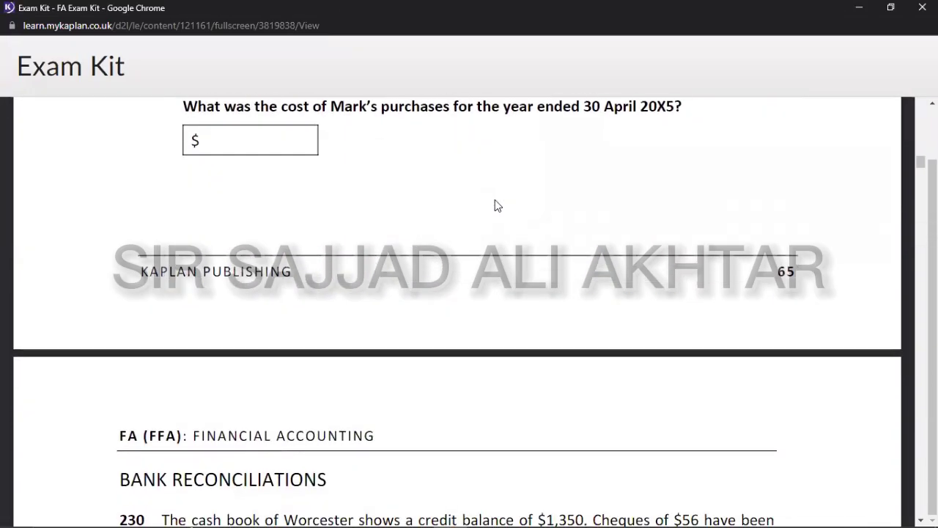
pyautogui.hotkey('alt', 'Tab')
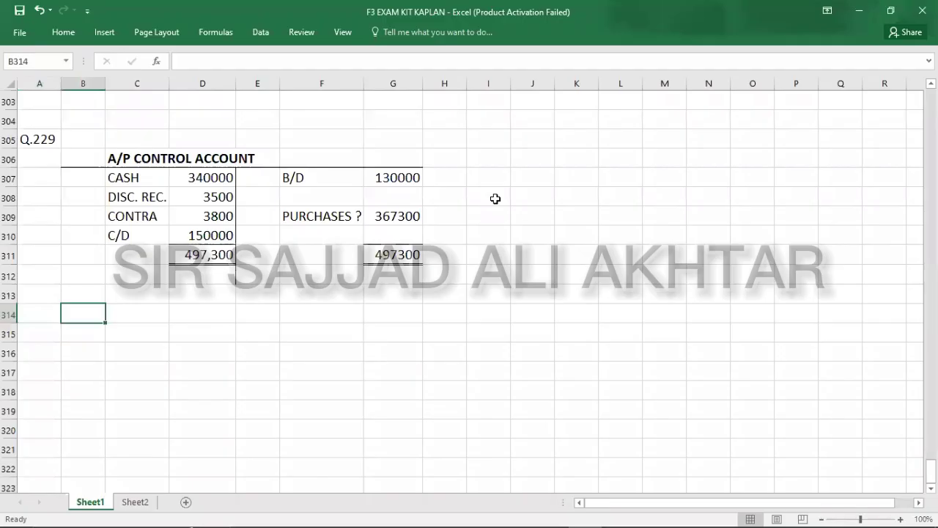